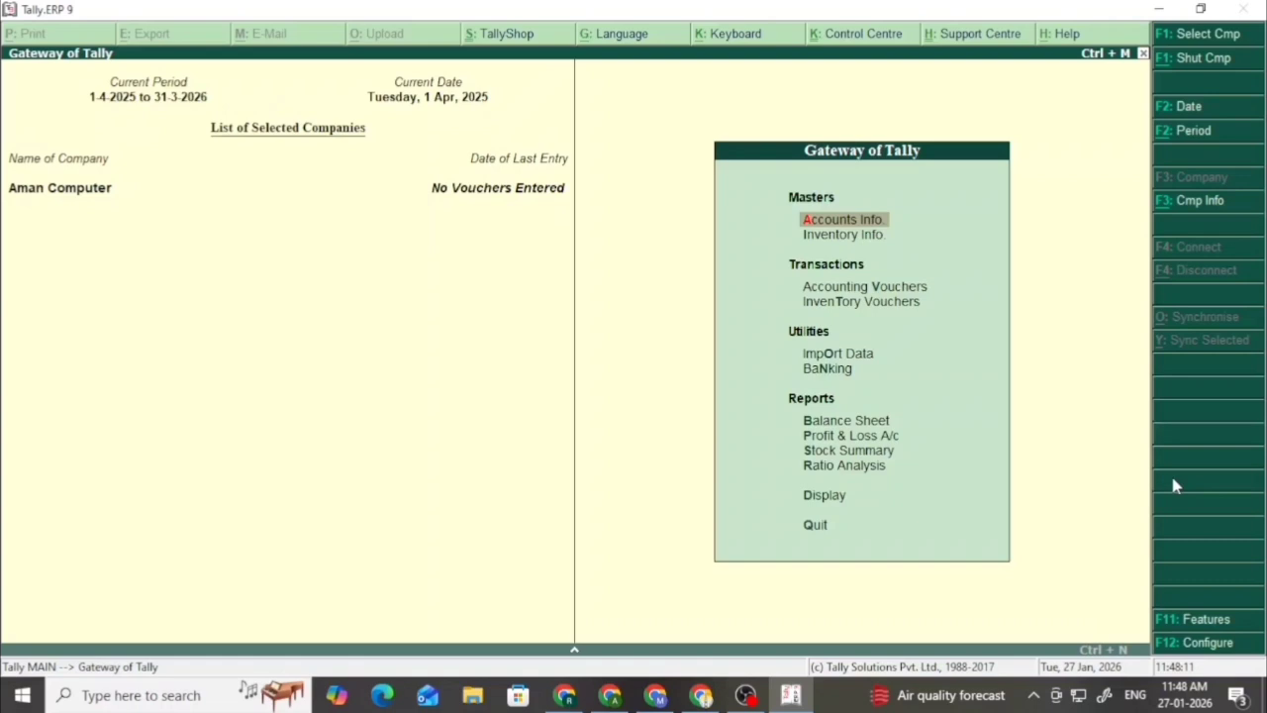
# - Enable purchase order processing and sales order processing in the company's inventory features
pyautogui.press('F11')
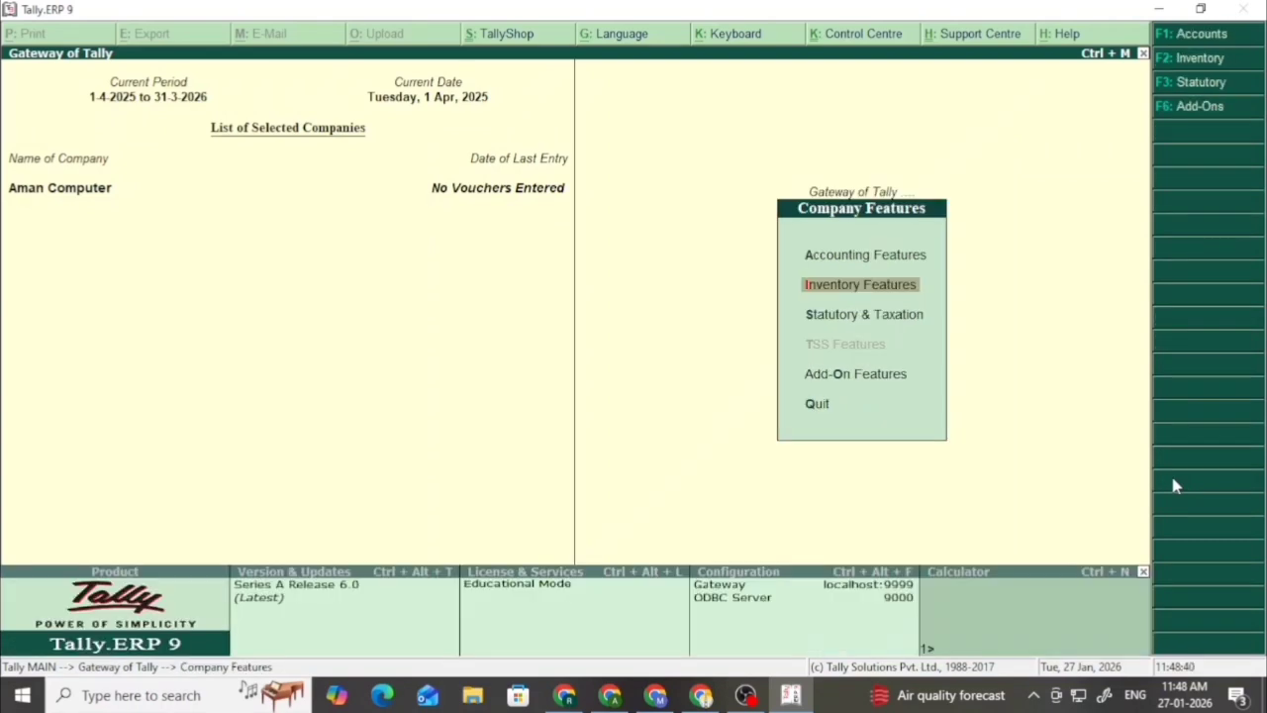
pyautogui.press('Return')
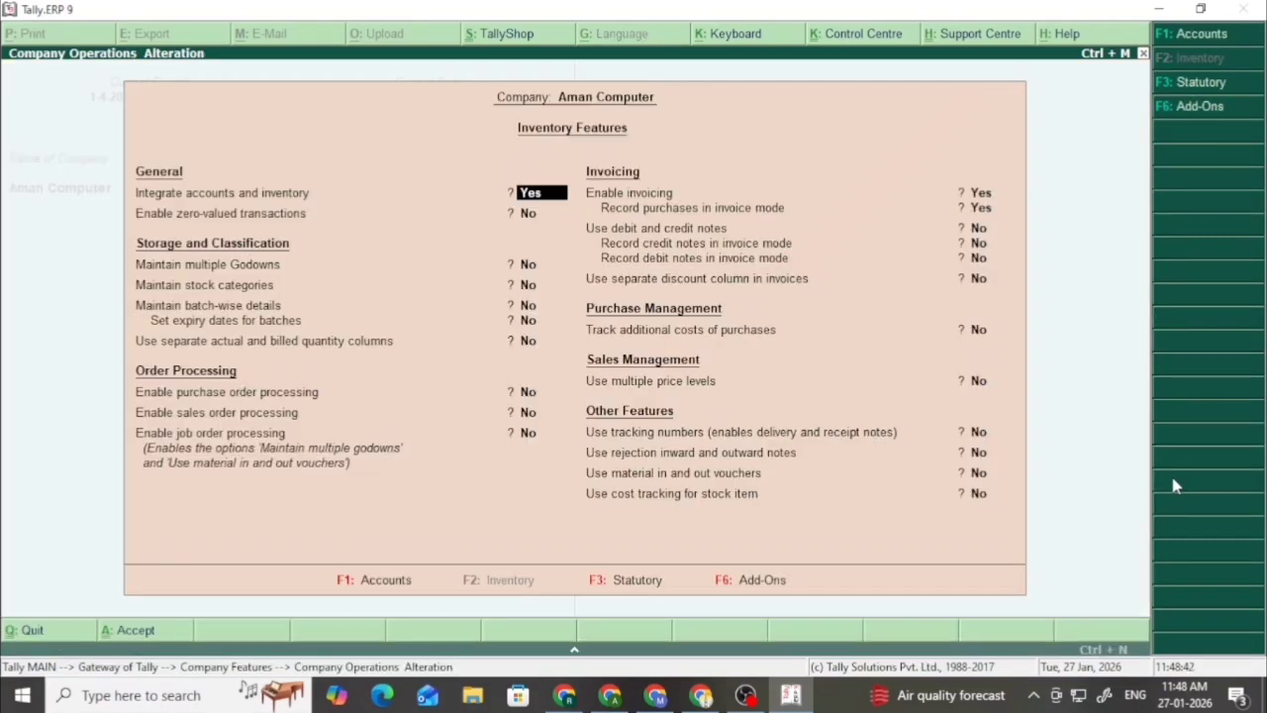
pyautogui.press('Return')
pyautogui.press('Return')
pyautogui.press('Return')
pyautogui.press('Return')
pyautogui.press('Return')
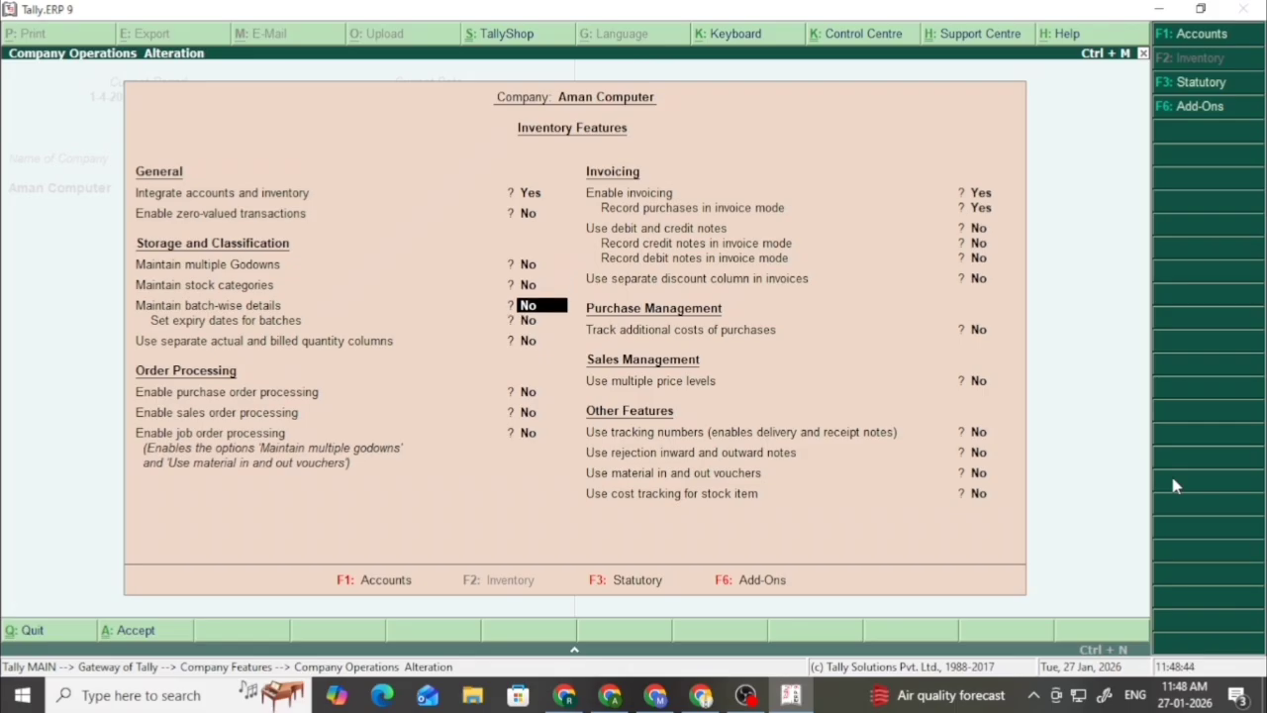
pyautogui.press('Return')
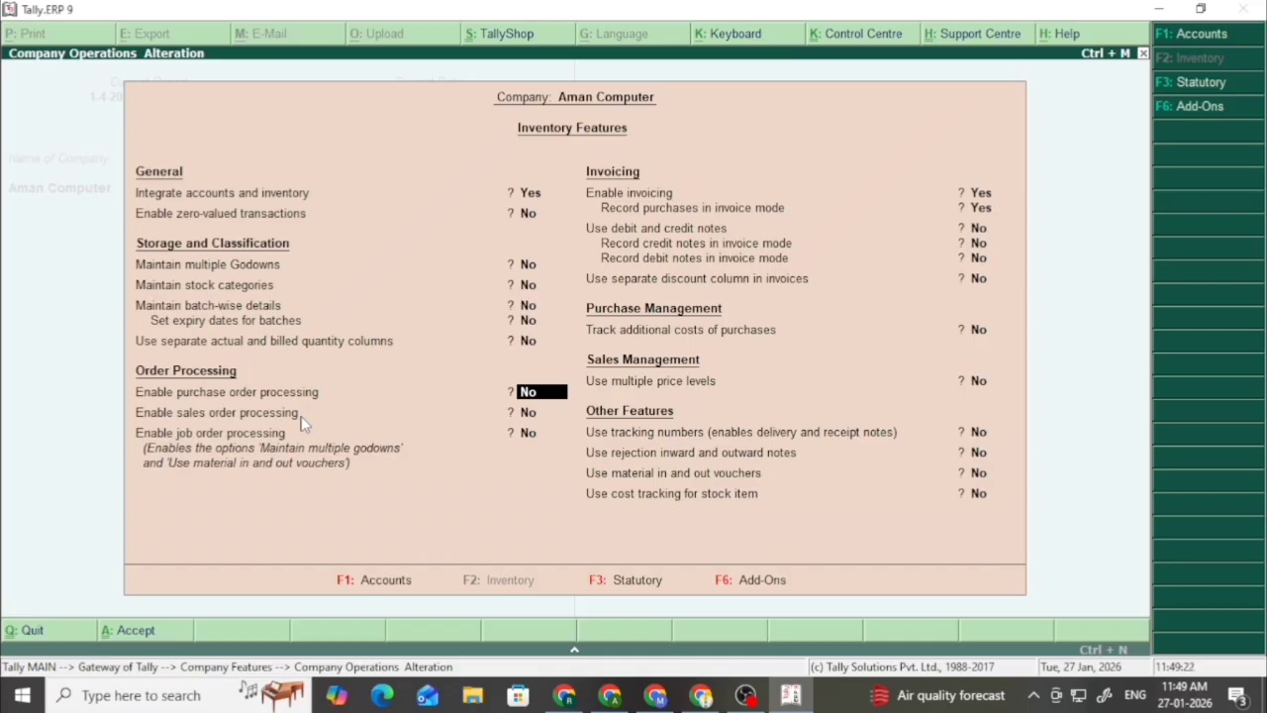
pyautogui.press('Return')
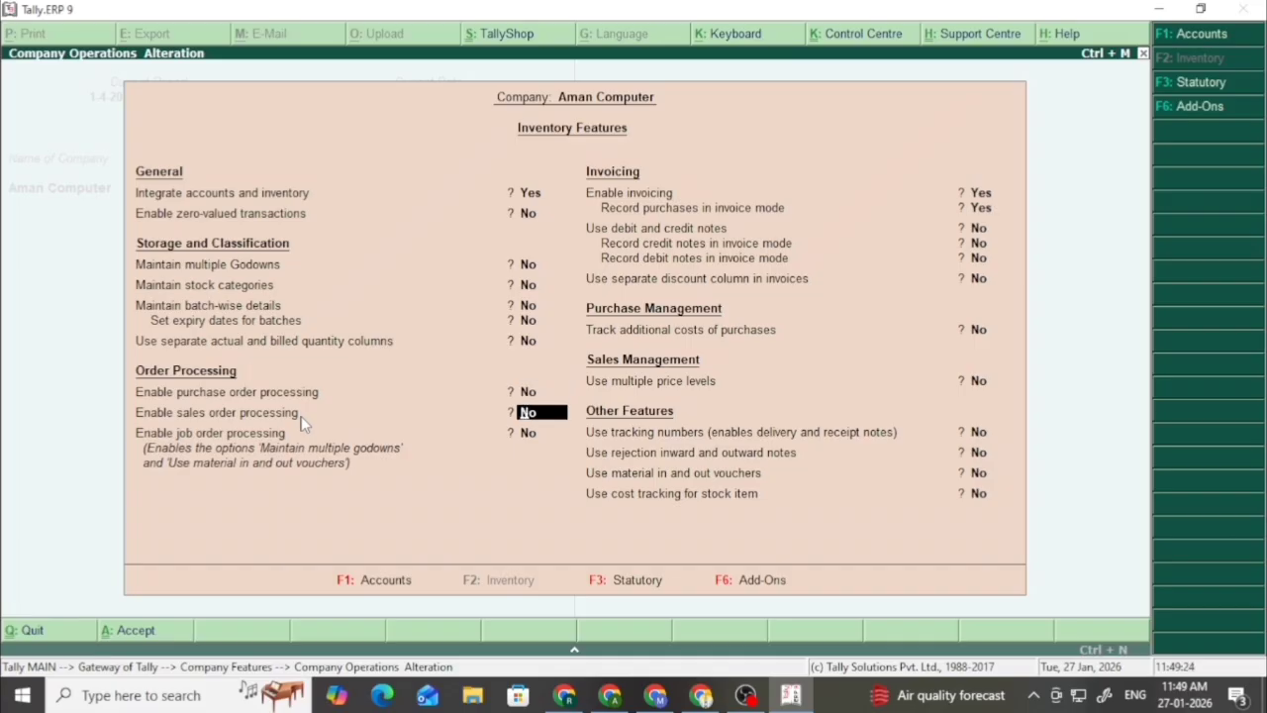
pyautogui.press('Up')
pyautogui.write('y')
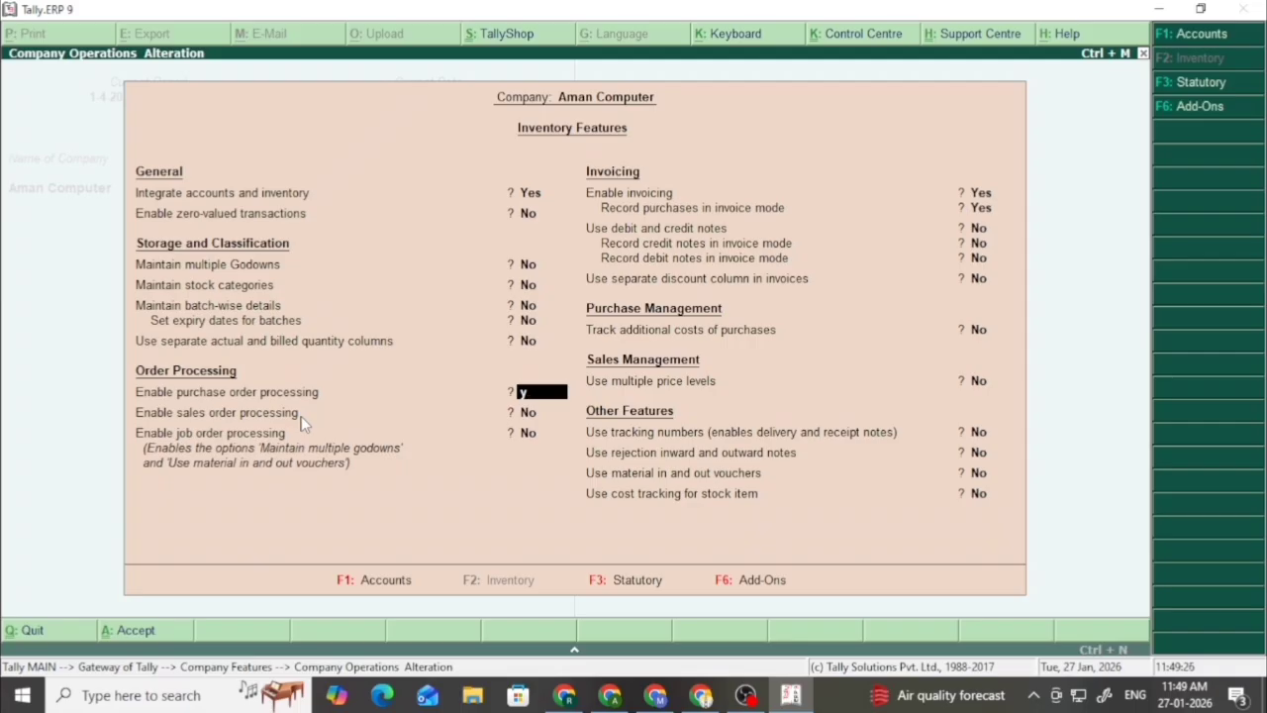
pyautogui.press('Return')
pyautogui.write('y')
pyautogui.press('Return')
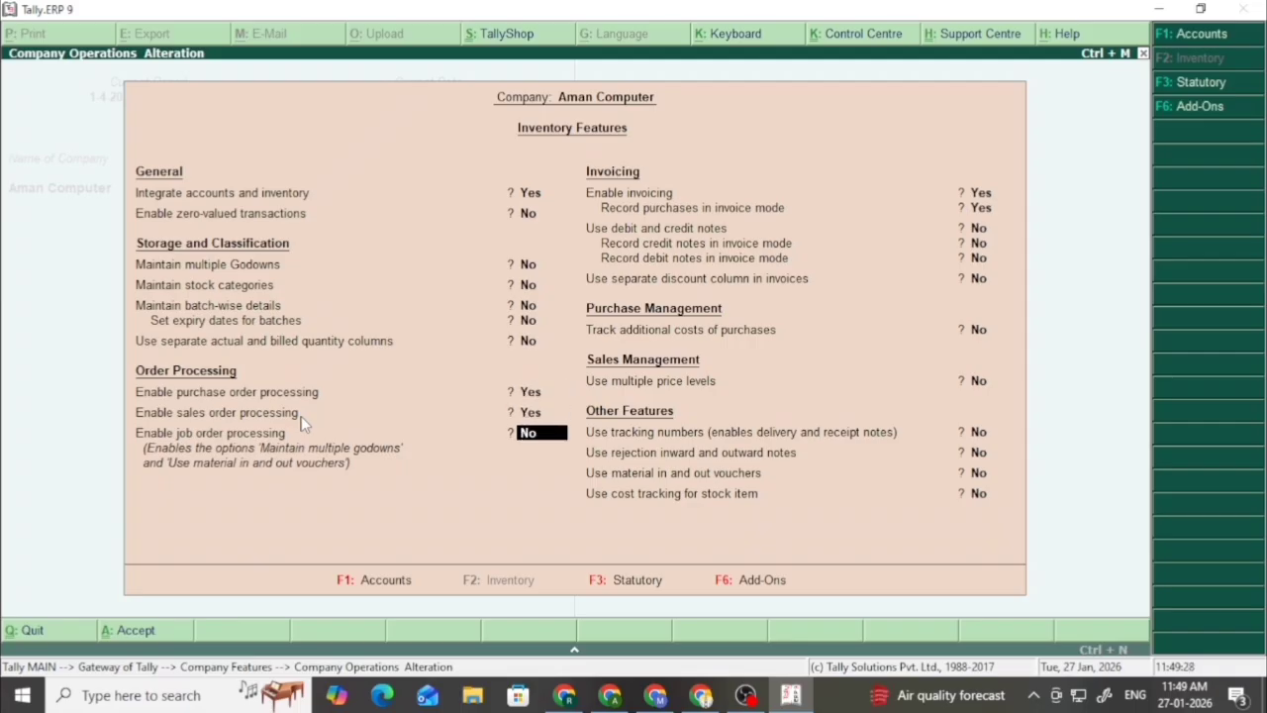
# - Enable tracking numbers and rejection inward and outward notes, and save the inventory features
pyautogui.press('Return')
pyautogui.press('Return')
pyautogui.press('Return')
pyautogui.press('Return')
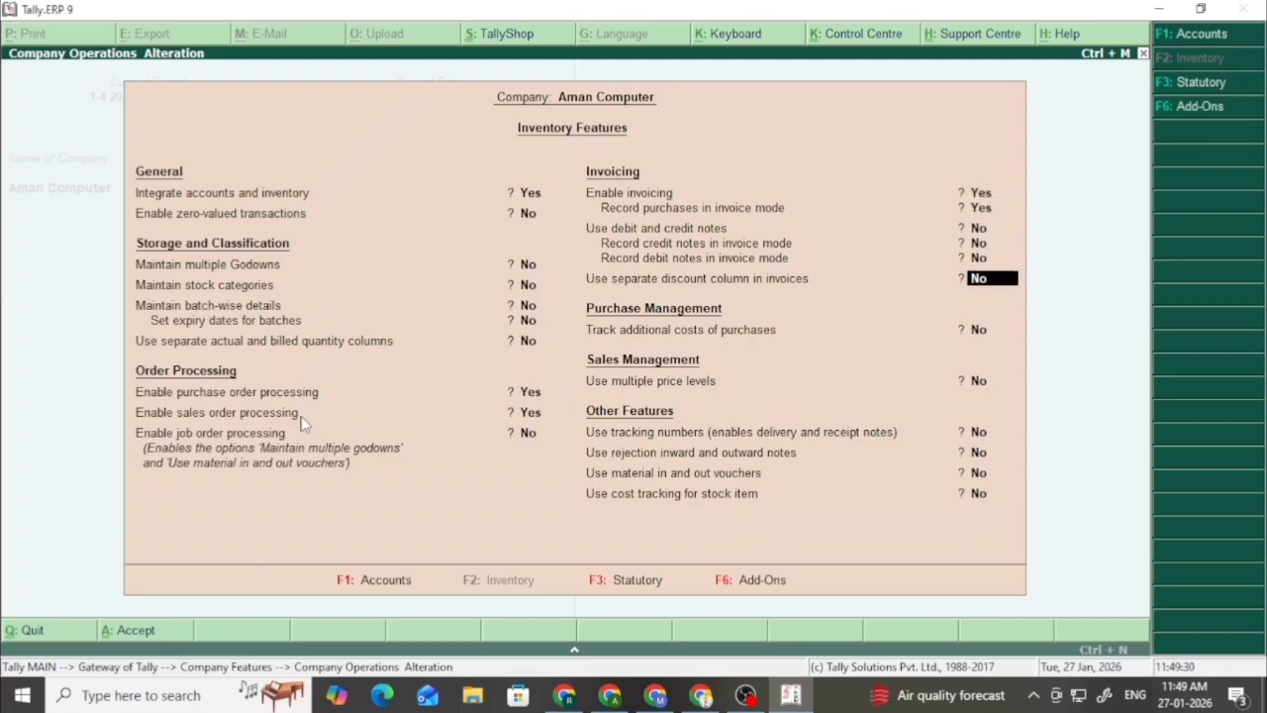
pyautogui.press('Return')
pyautogui.press('Return')
pyautogui.press('Return')
pyautogui.write('y')
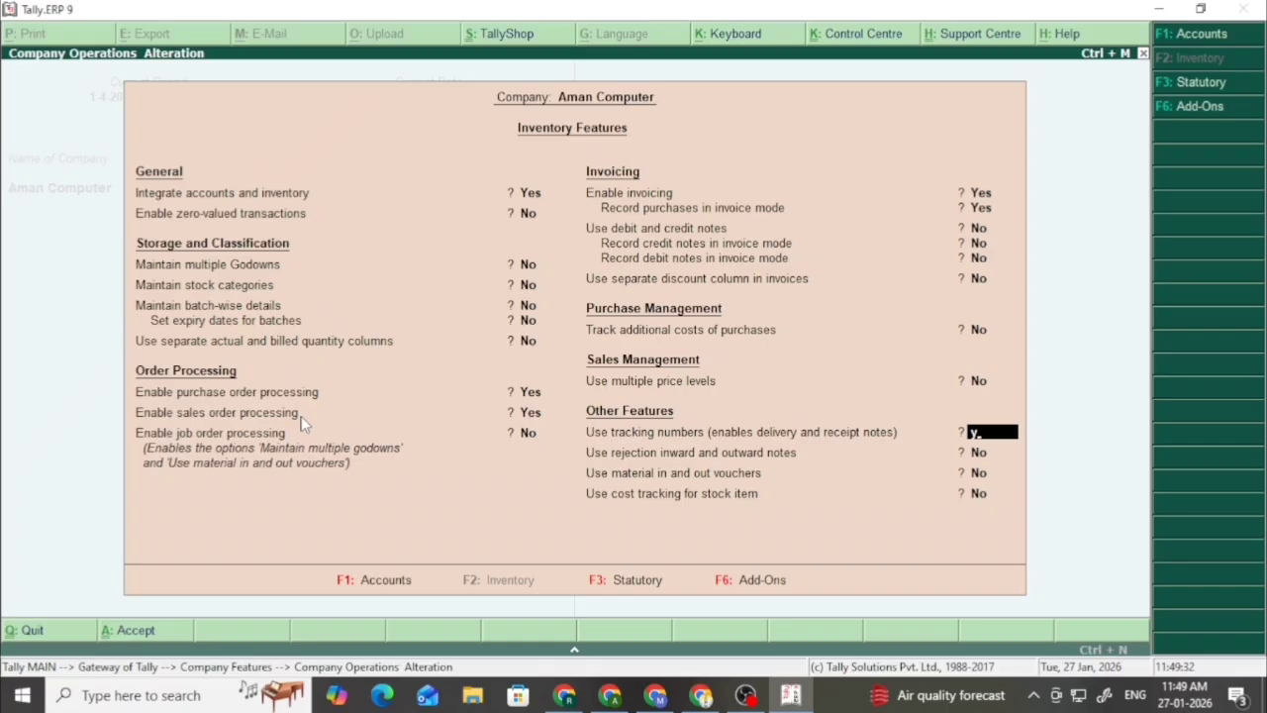
pyautogui.press('Return')
pyautogui.write('y')
pyautogui.press('Return')
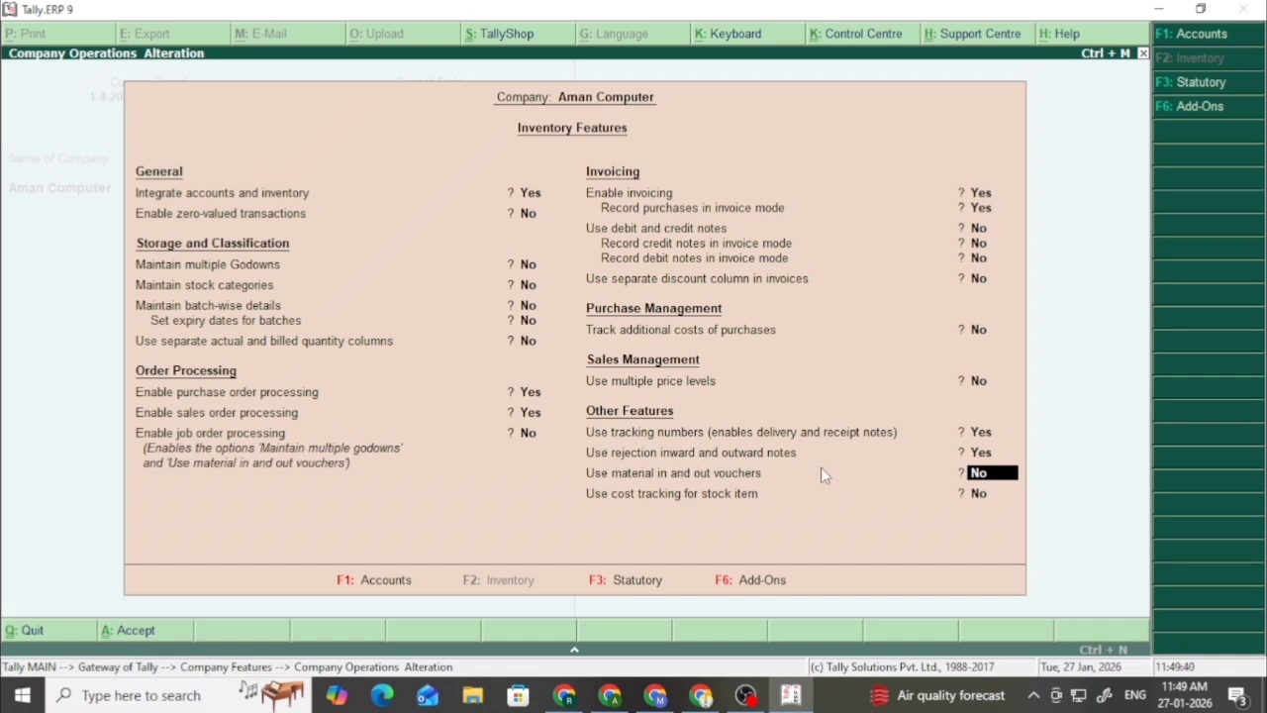
pyautogui.press('Return')
pyautogui.press('Return')
pyautogui.press('Return')
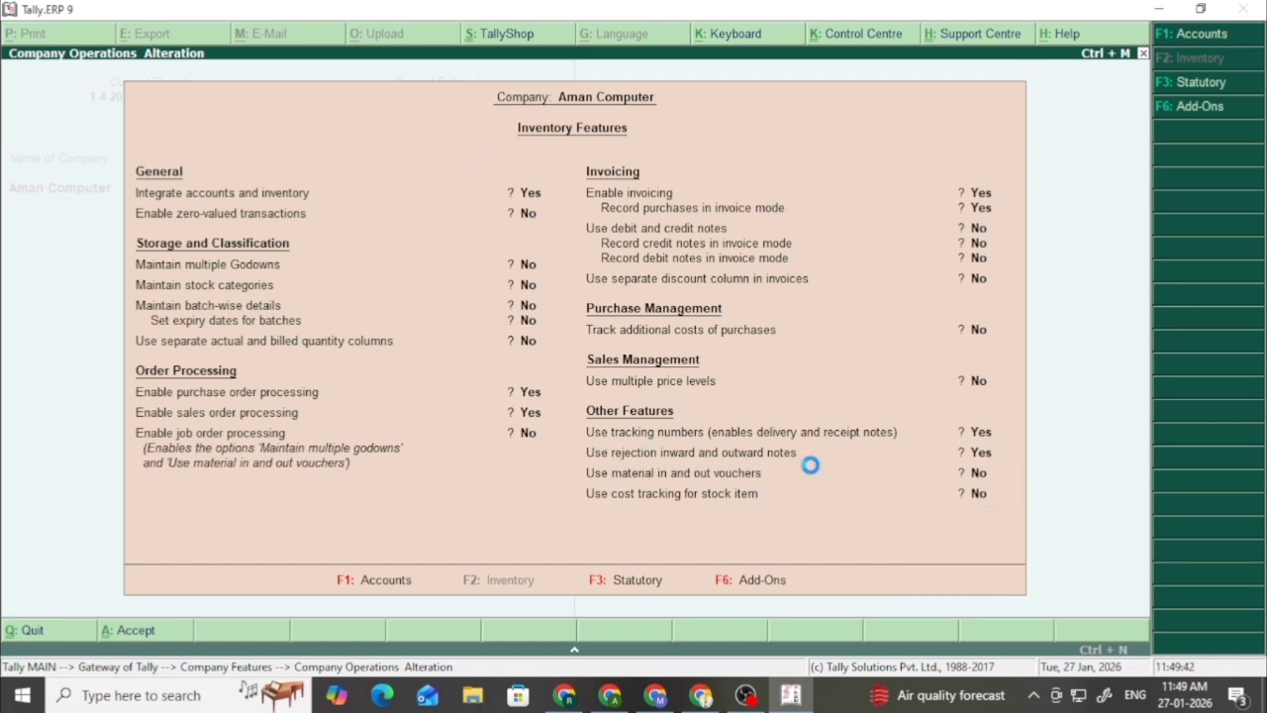
pyautogui.press('Escape')
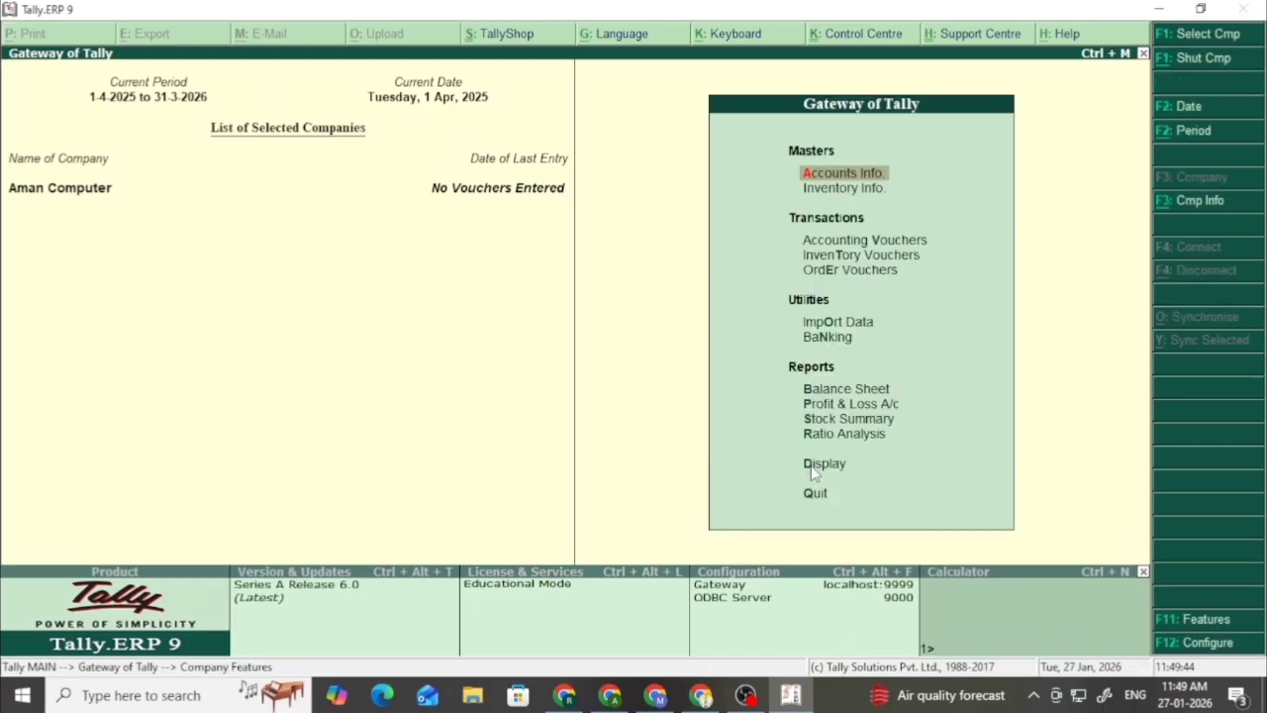
# - View the blank sales order and purchase order vouchers, and quit without recording anything
pyautogui.press('e')
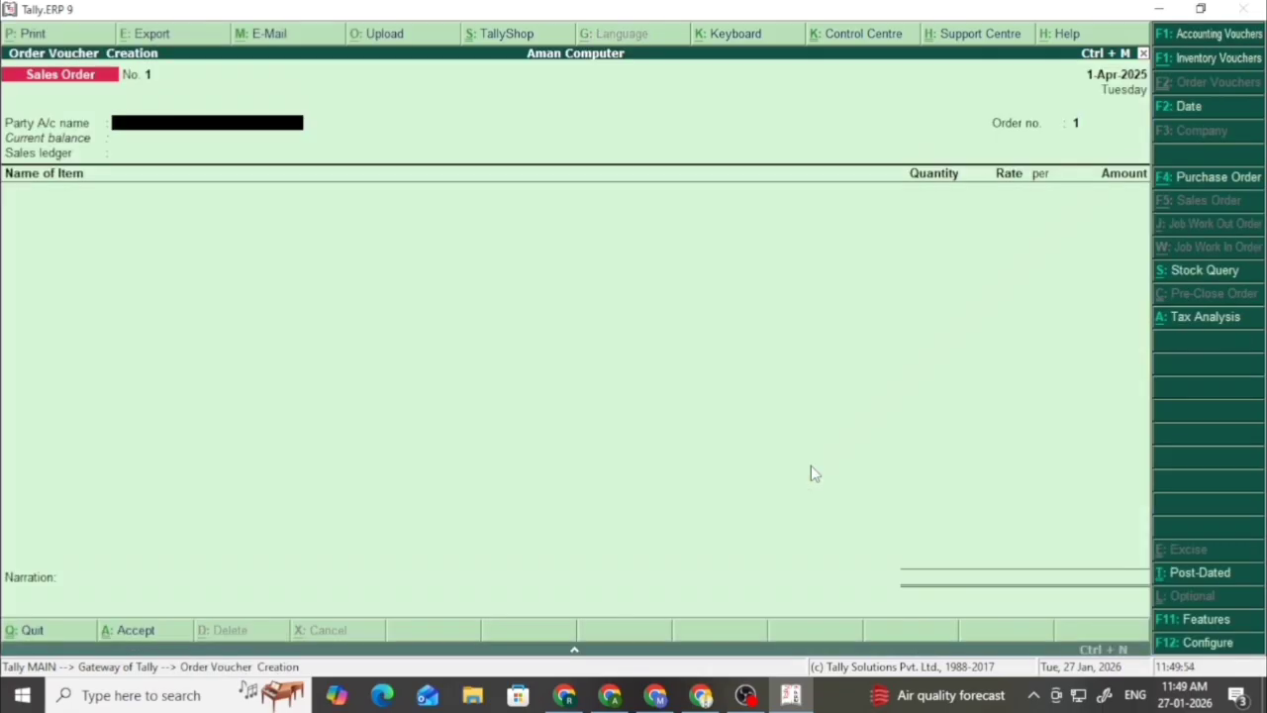
pyautogui.press('F4')
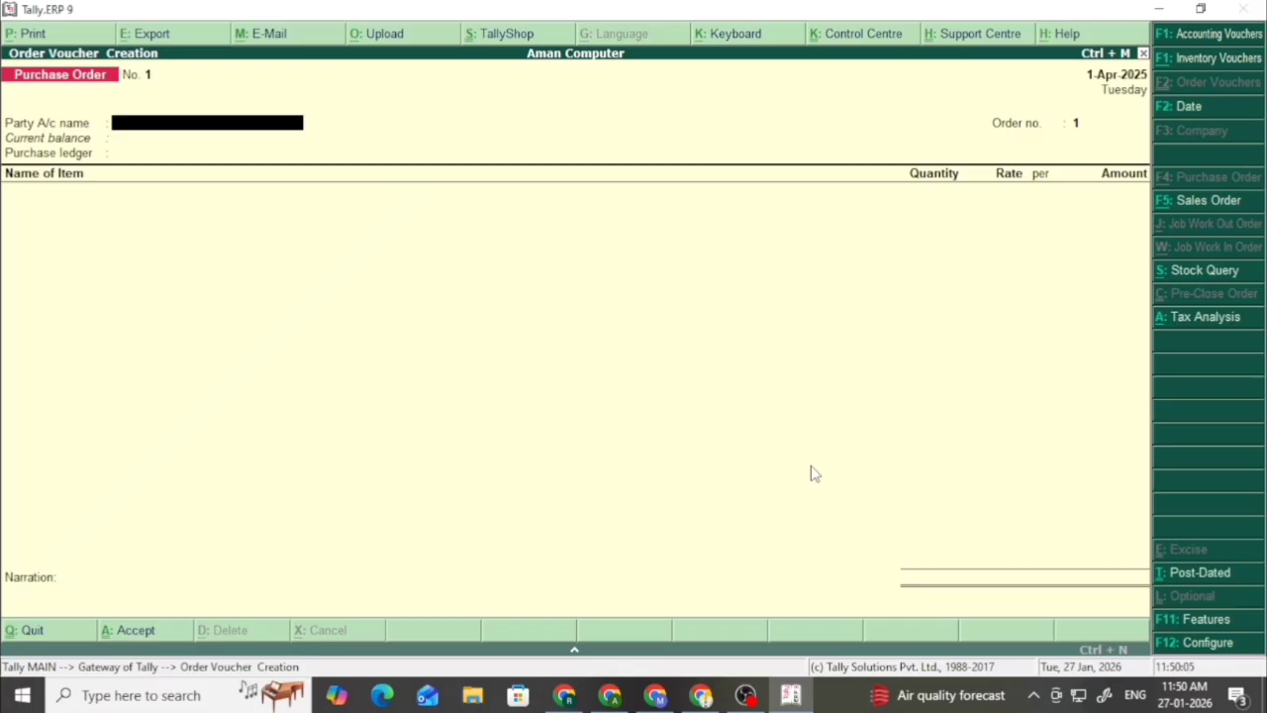
pyautogui.press('Escape')
pyautogui.press('y')
# - Start a new single ledger, enter the supplier's name and place it under the Sundry Creditors group
pyautogui.press('a')
pyautogui.press('l')
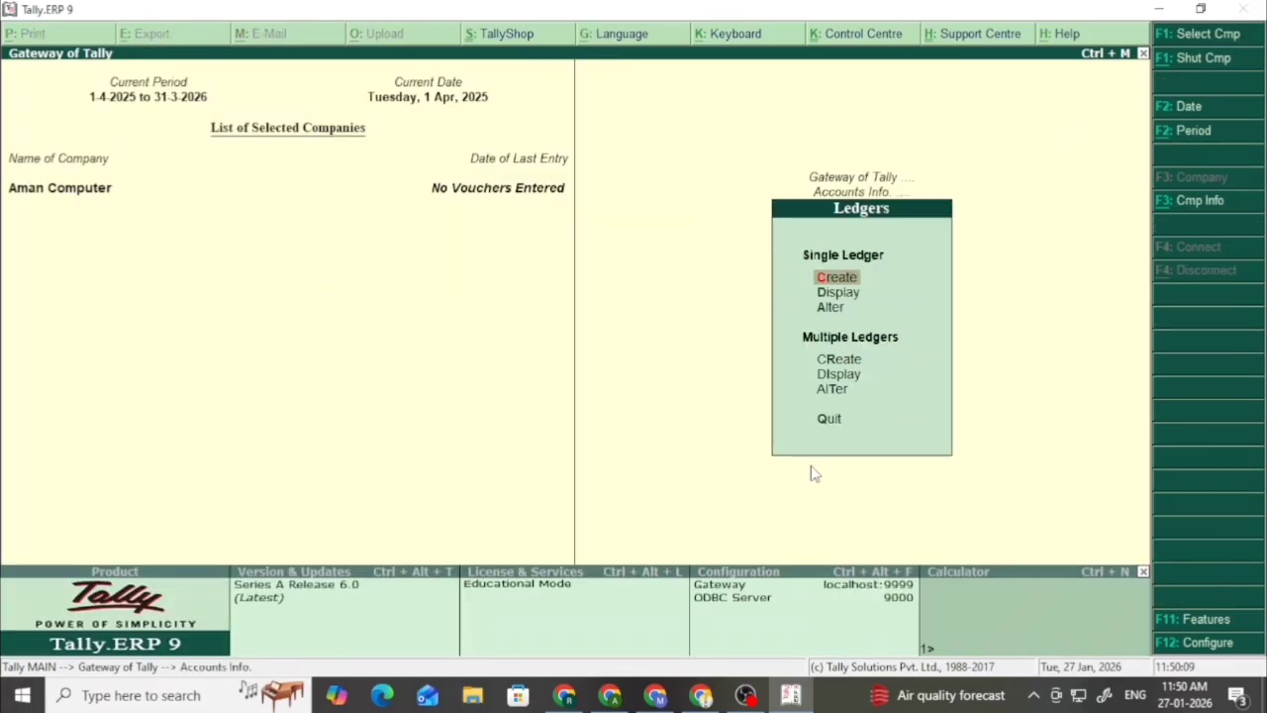
pyautogui.press('Return')
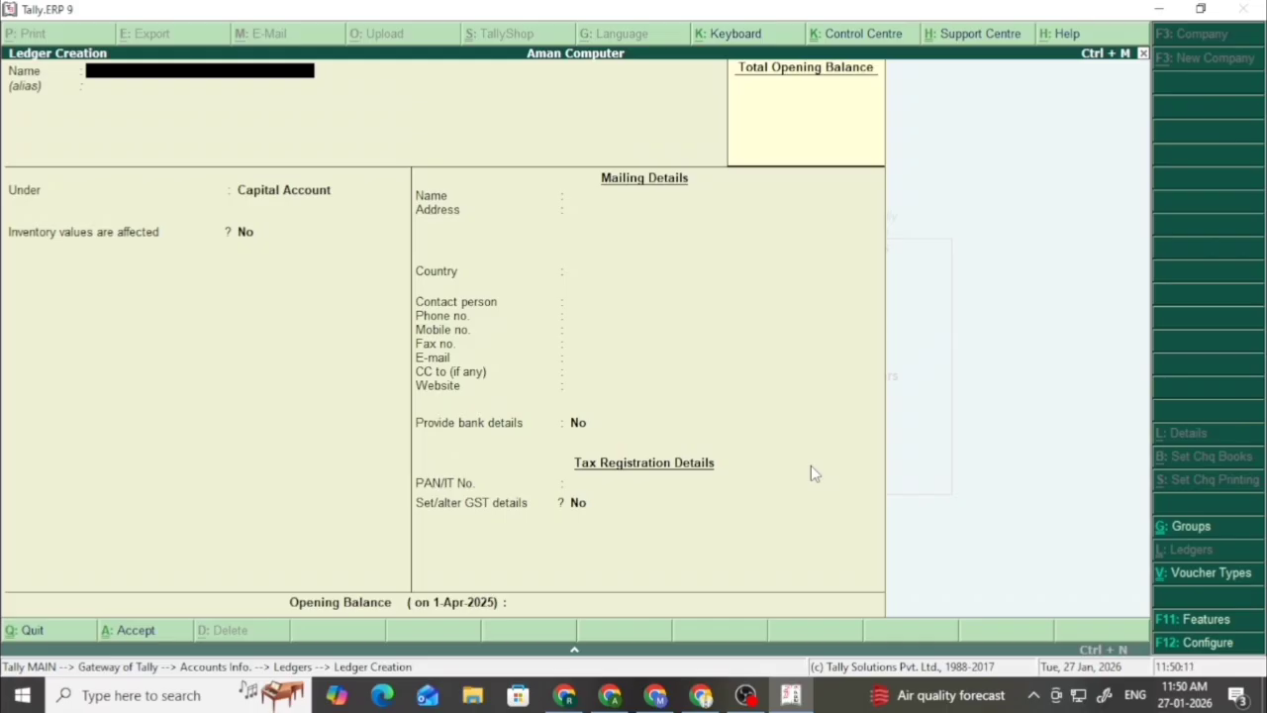
pyautogui.write('Arman')
pyautogui.press('Return')
pyautogui.press('Return')
pyautogui.press('Down')
pyautogui.press('Down')
pyautogui.press('Down')
pyautogui.press('Down')
pyautogui.press('Down')
pyautogui.press('Down')
pyautogui.press('Down')
pyautogui.press('Down')
pyautogui.press('Down')
pyautogui.press('Down')
pyautogui.press('Down')
pyautogui.press('Down')
pyautogui.press('Down')
pyautogui.press('Down')
pyautogui.press('Down')
pyautogui.press('Down')
pyautogui.press('Down')
pyautogui.press('Down')
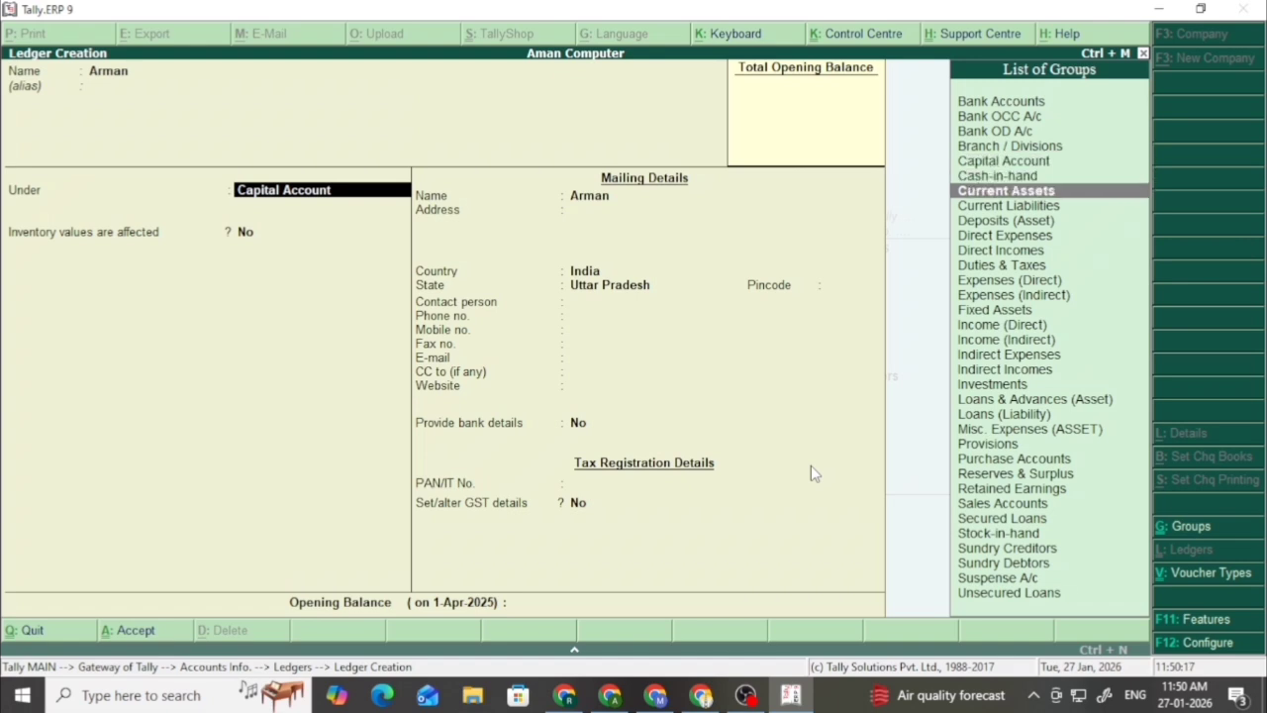
pyautogui.press('Down')
pyautogui.press('Down')
pyautogui.press('Down')
pyautogui.press('Down')
pyautogui.press('Down')
pyautogui.press('Down')
pyautogui.press('Down')
pyautogui.press('Down')
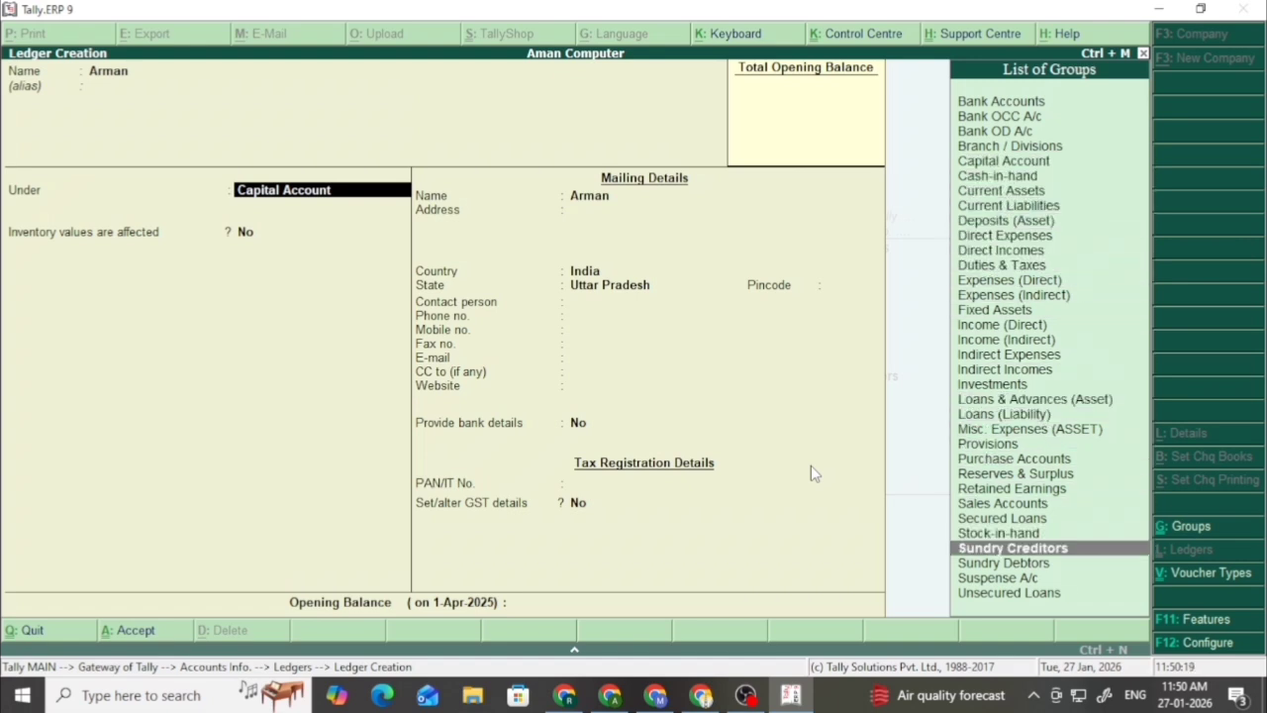
pyautogui.press('Down')
pyautogui.press('Up')
pyautogui.press('Return')
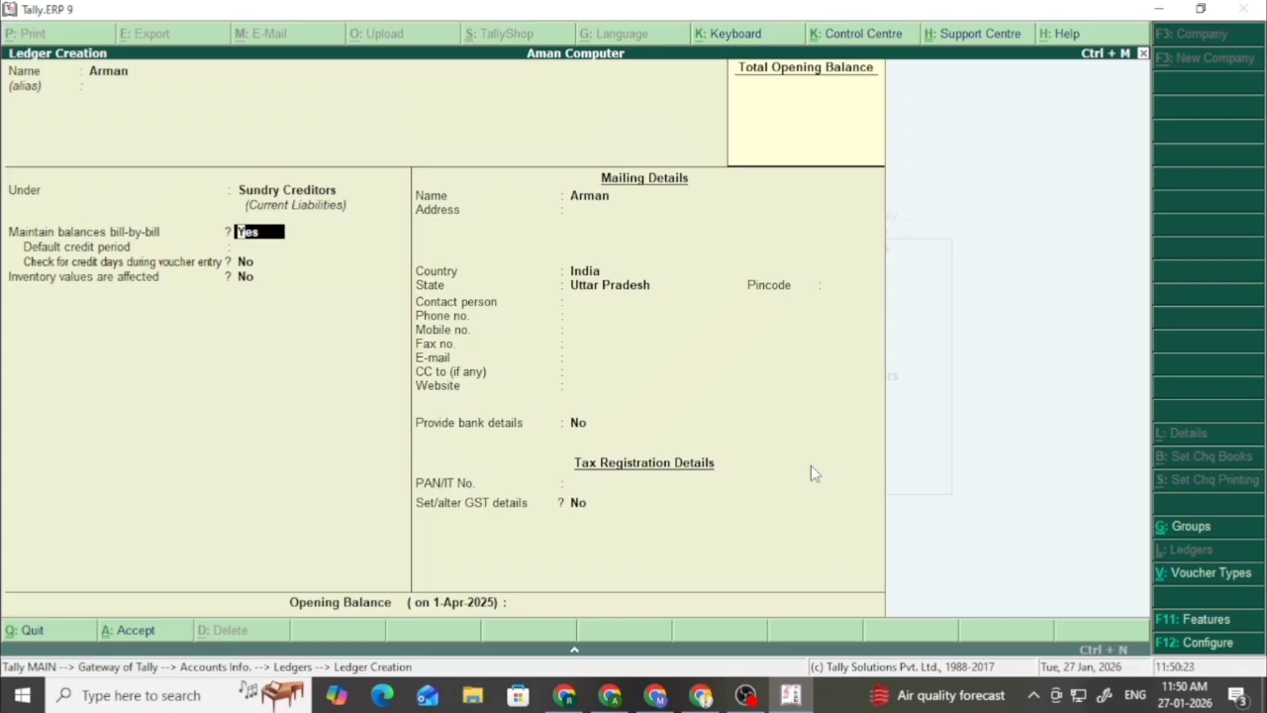
# - Keep bill-by-bill balances and the default mailing and tax details, save the supplier ledger and return to the Gateway
pyautogui.press('Return')
pyautogui.press('Return')
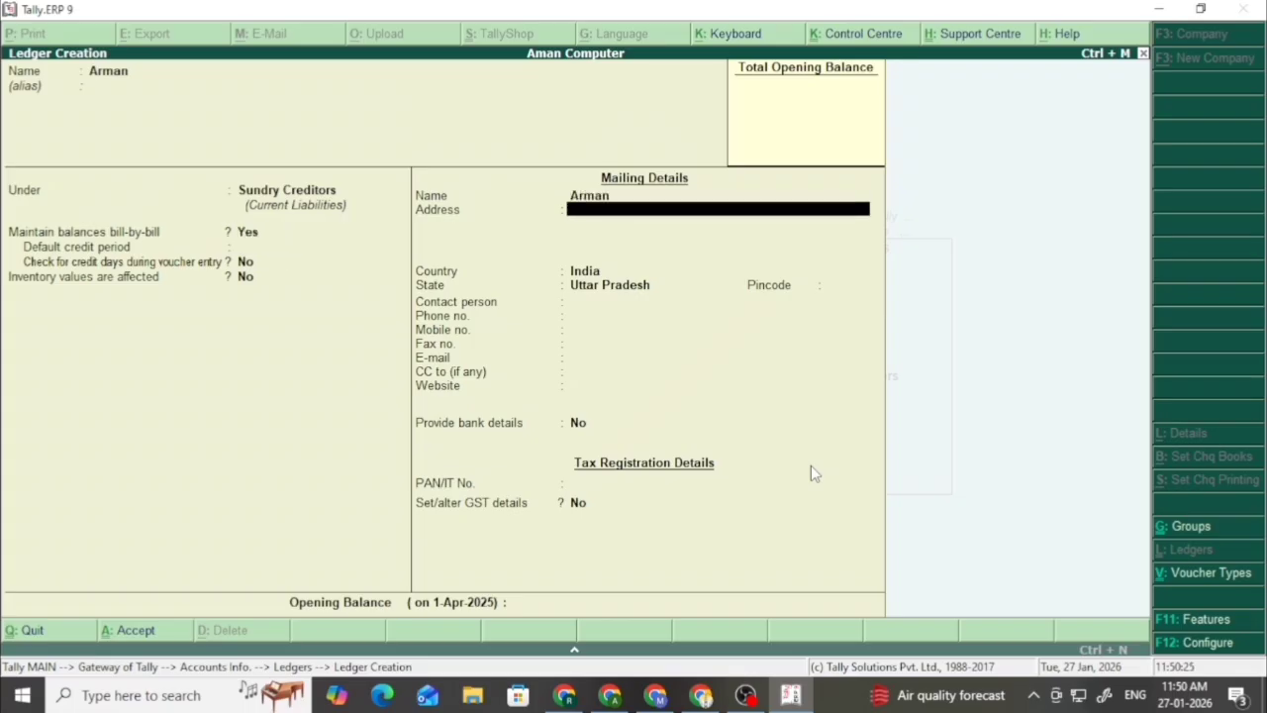
pyautogui.press('Return')
pyautogui.press('Return')
pyautogui.press('Return')
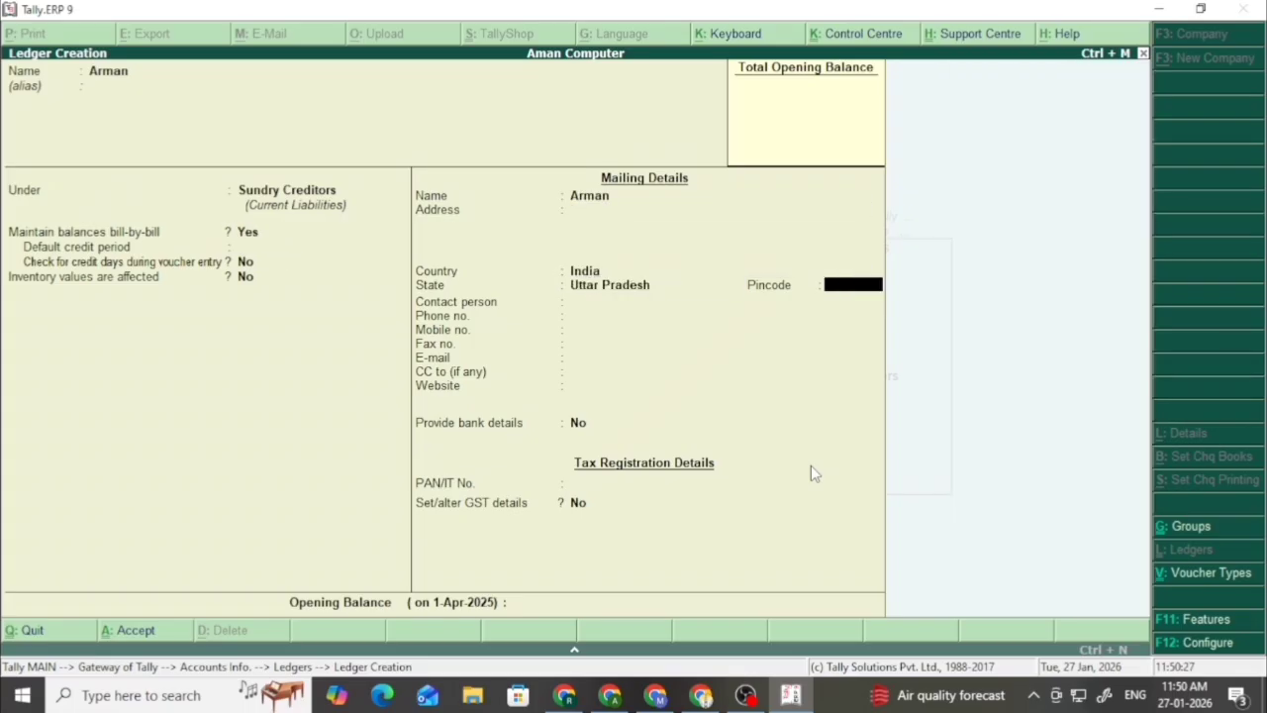
pyautogui.press('Return')
pyautogui.press('Return')
pyautogui.press('Return')
pyautogui.press('Return')
pyautogui.press('Return')
pyautogui.press('Return')
pyautogui.press('Return')
pyautogui.press('Return')
pyautogui.press('Return')
pyautogui.press('Return')
pyautogui.press('Return')
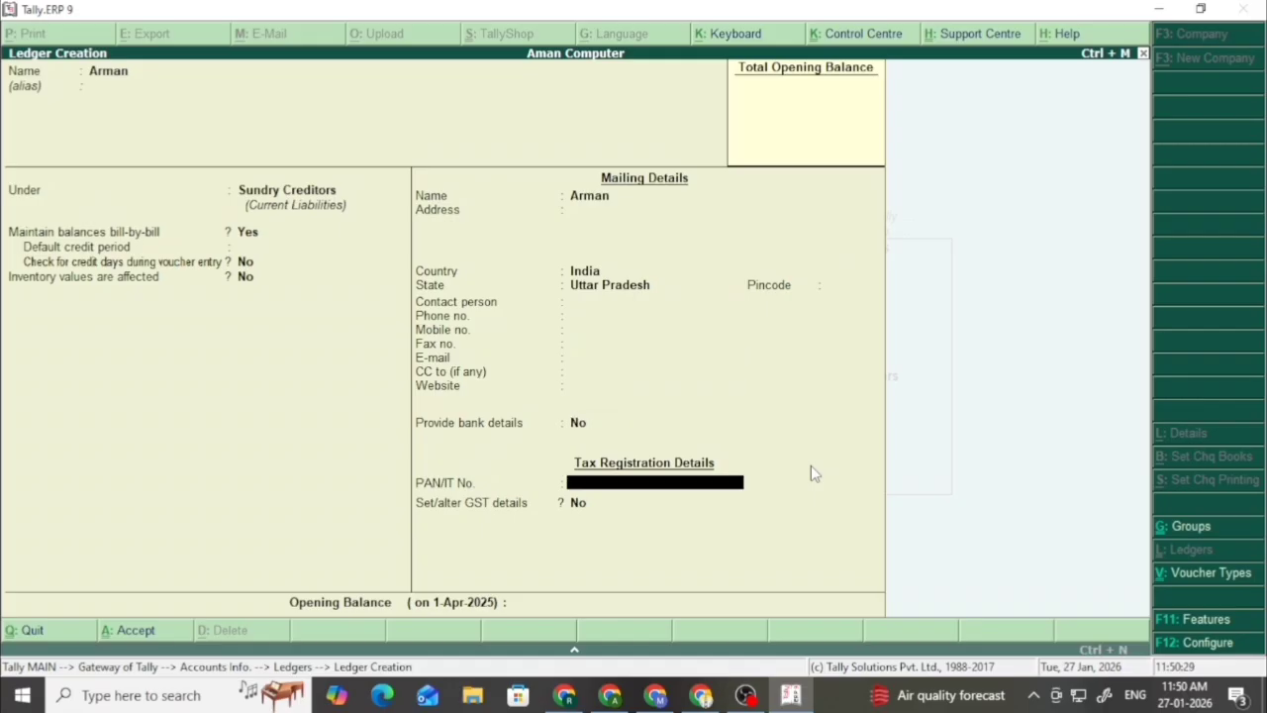
pyautogui.press('Return')
pyautogui.press('Return')
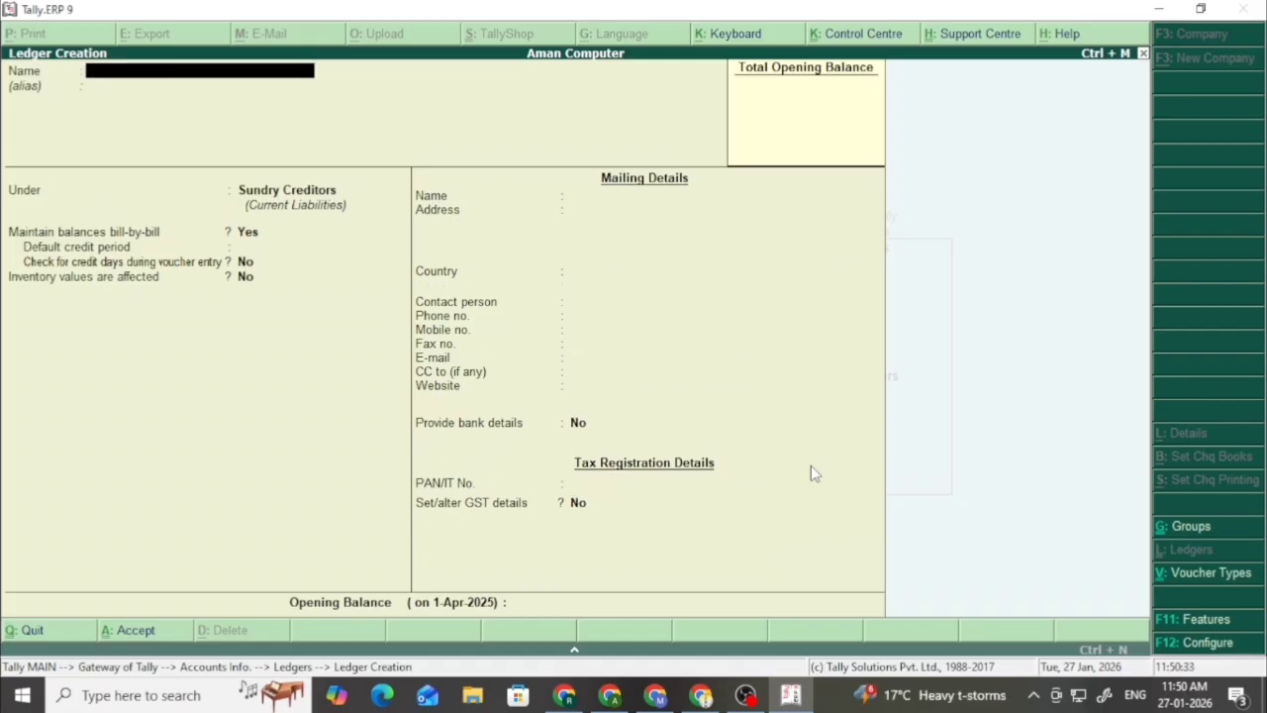
pyautogui.press('Escape')
pyautogui.press('Return')
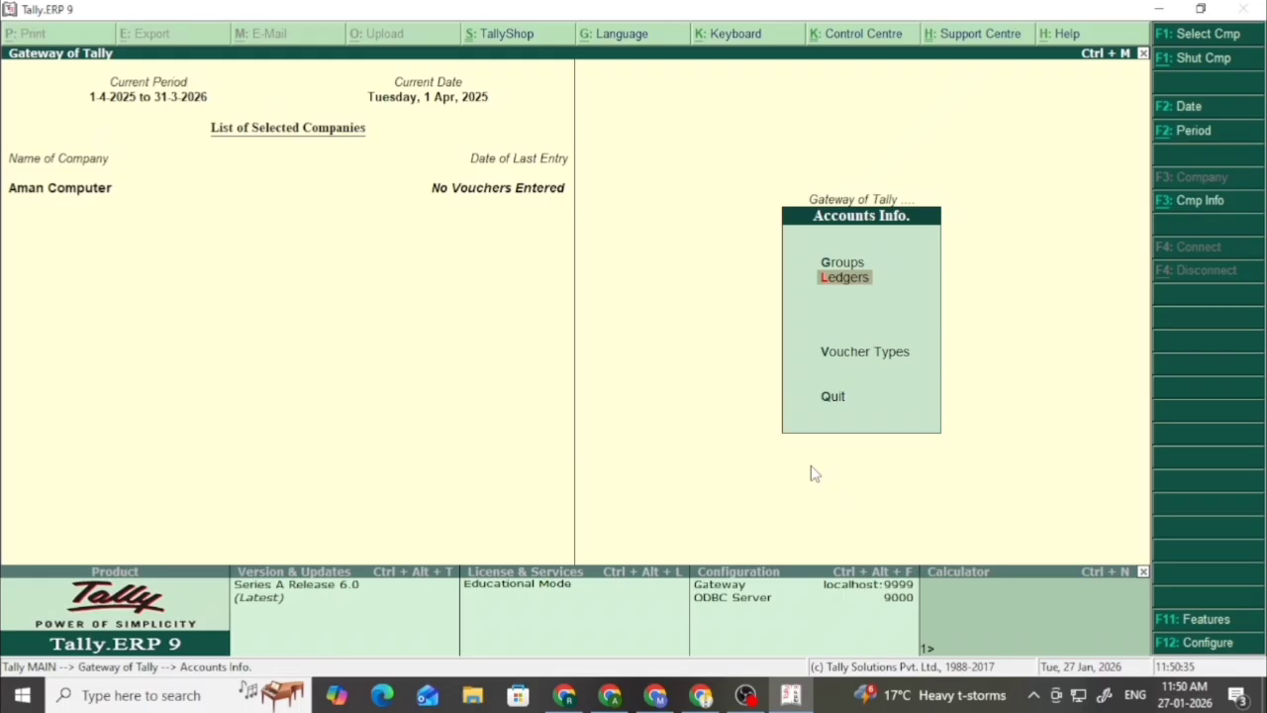
pyautogui.press('Escape')
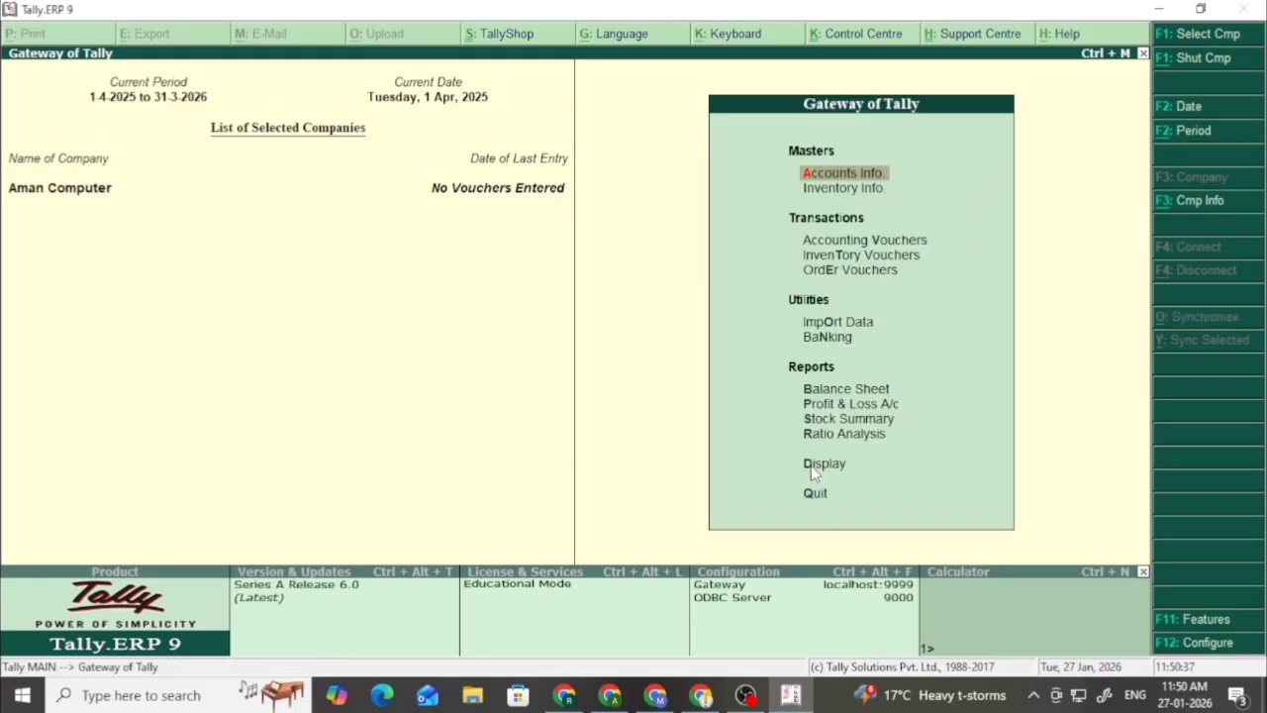
# - Create a simple unit of measure with symbol pcs, formal name Pieces and 0 decimal places
pyautogui.press('Down')
pyautogui.press('Return')
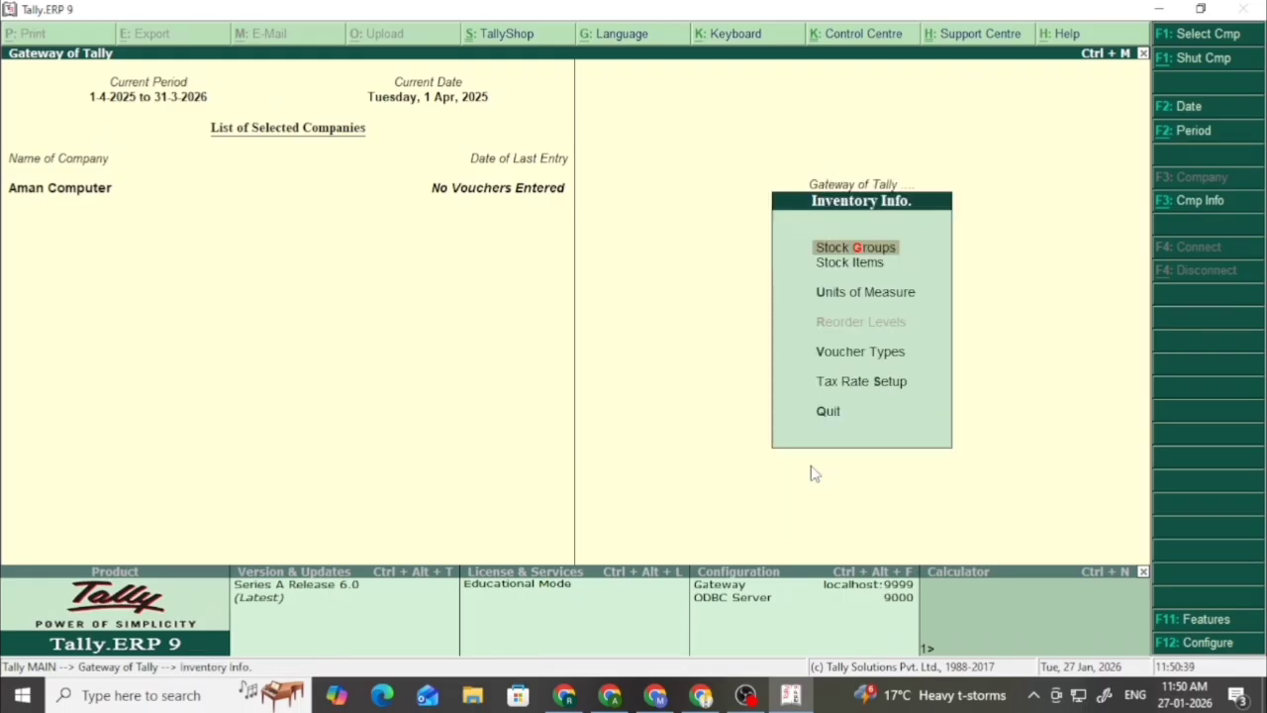
pyautogui.press('Down')
pyautogui.press('Down')
pyautogui.press('Return')
pyautogui.press('Return')
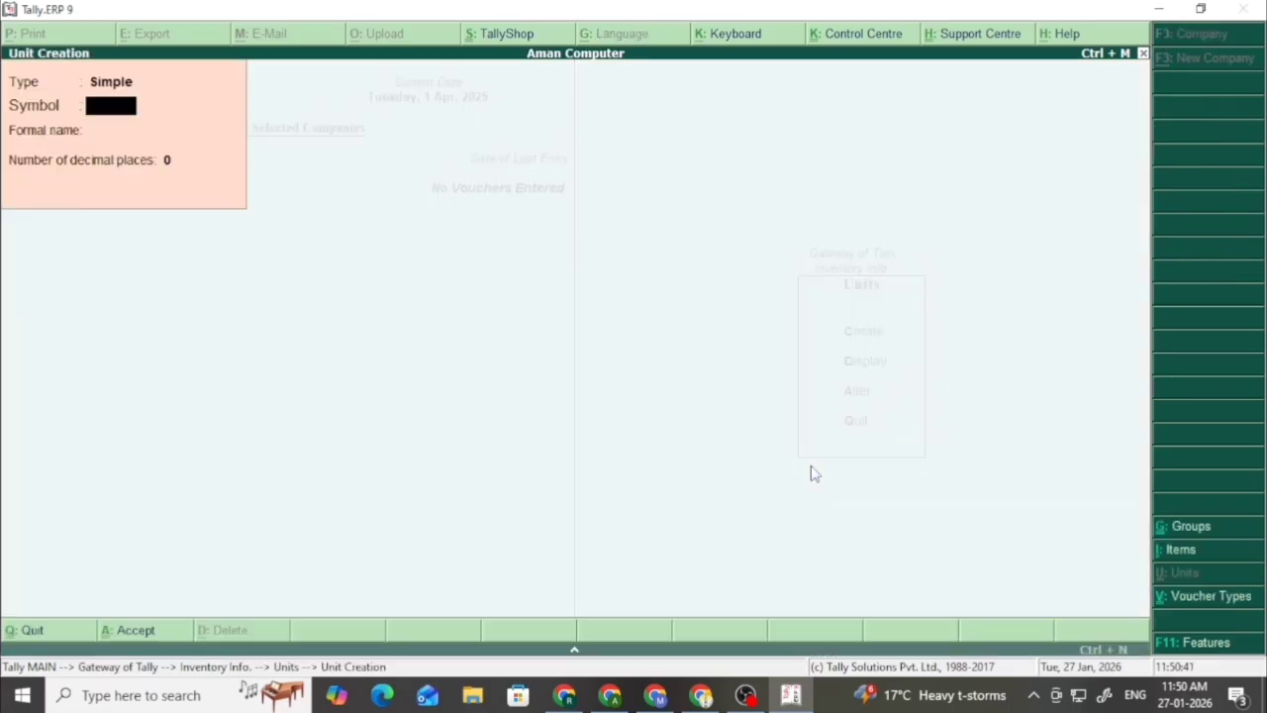
pyautogui.write('pcs')
pyautogui.press('Return')
pyautogui.write('Pieces')
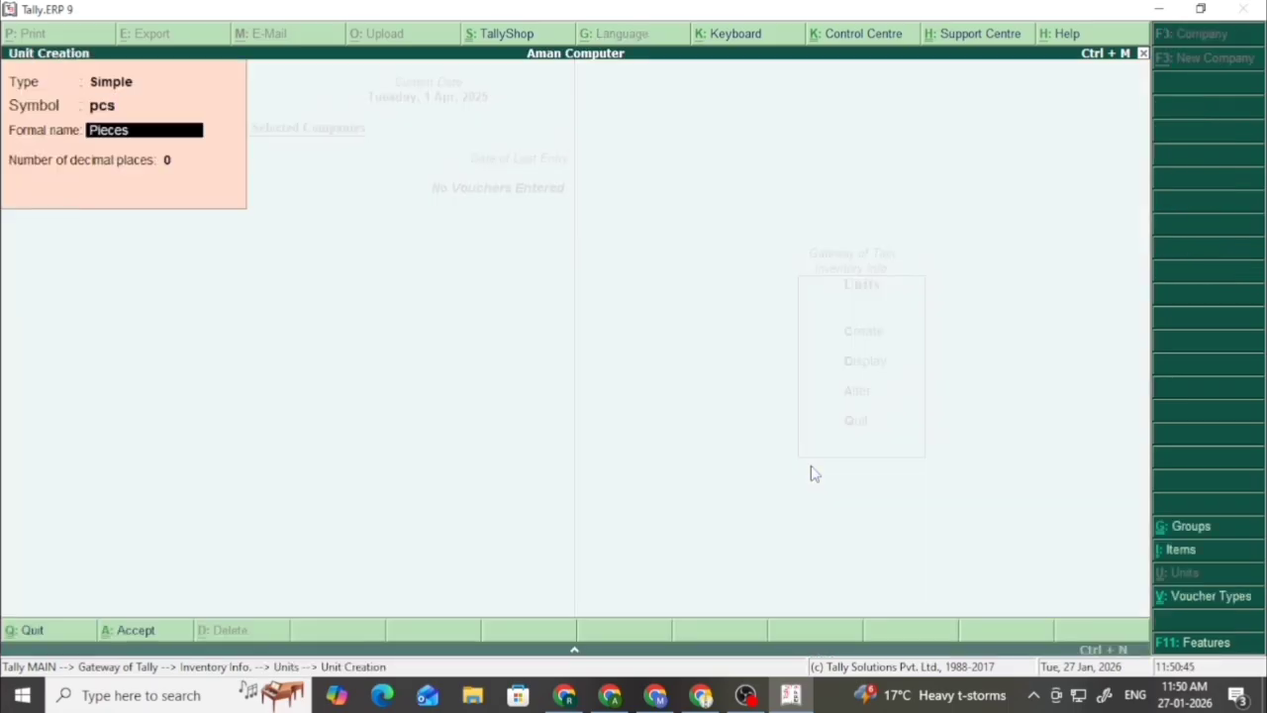
pyautogui.press('Return')
pyautogui.press('Return')
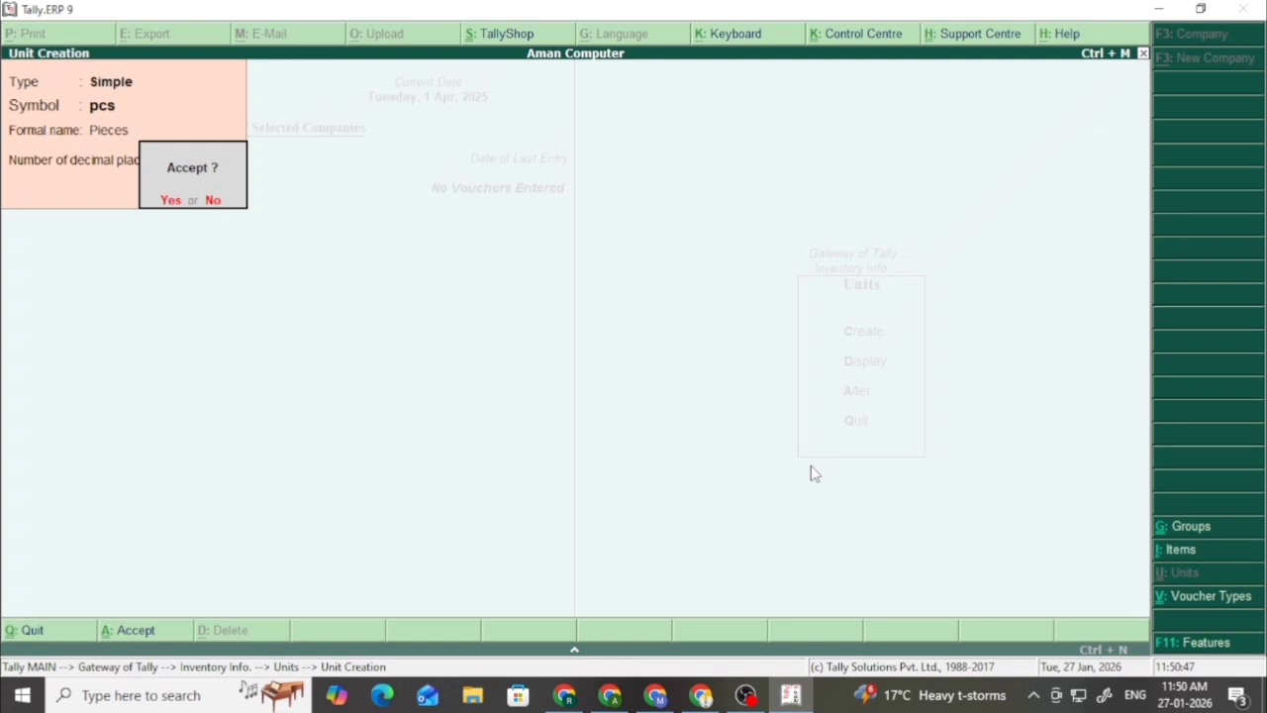
pyautogui.press('Return')
pyautogui.press('Escape')
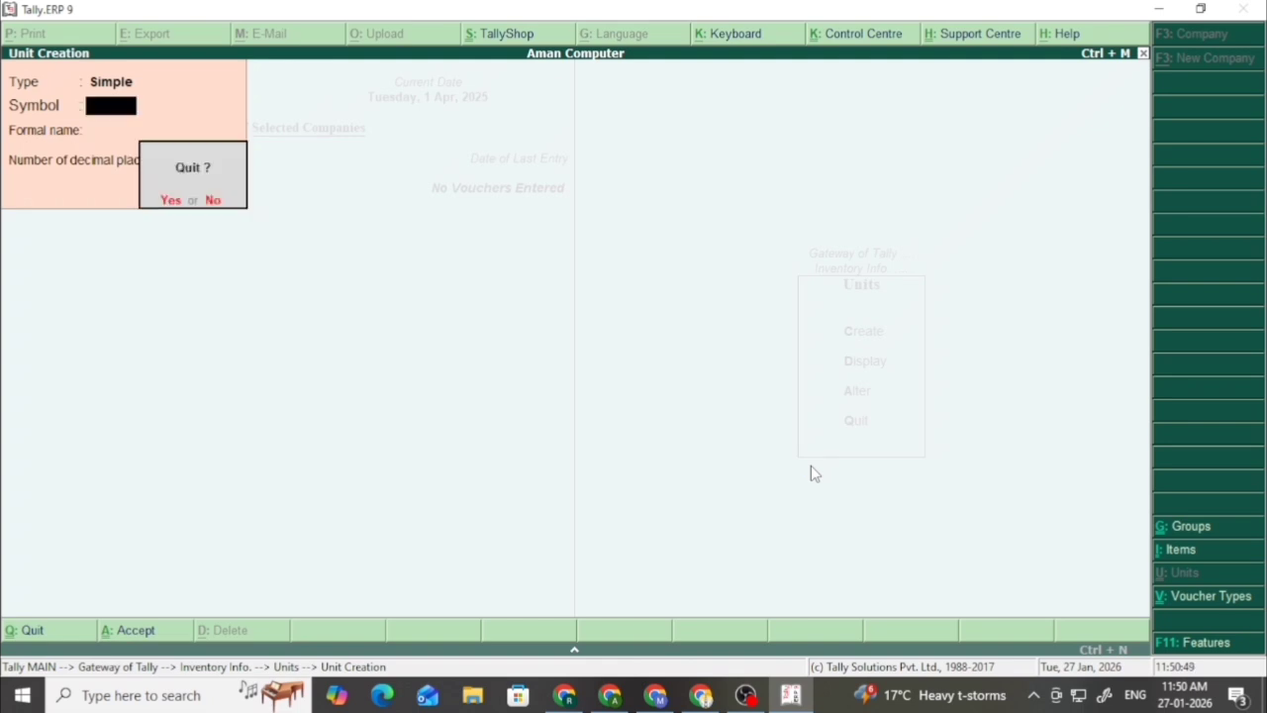
pyautogui.press('Return')
pyautogui.press('Escape')
# - Start a new single stock item named Computer and place it under the Primary group
pyautogui.press('Up')
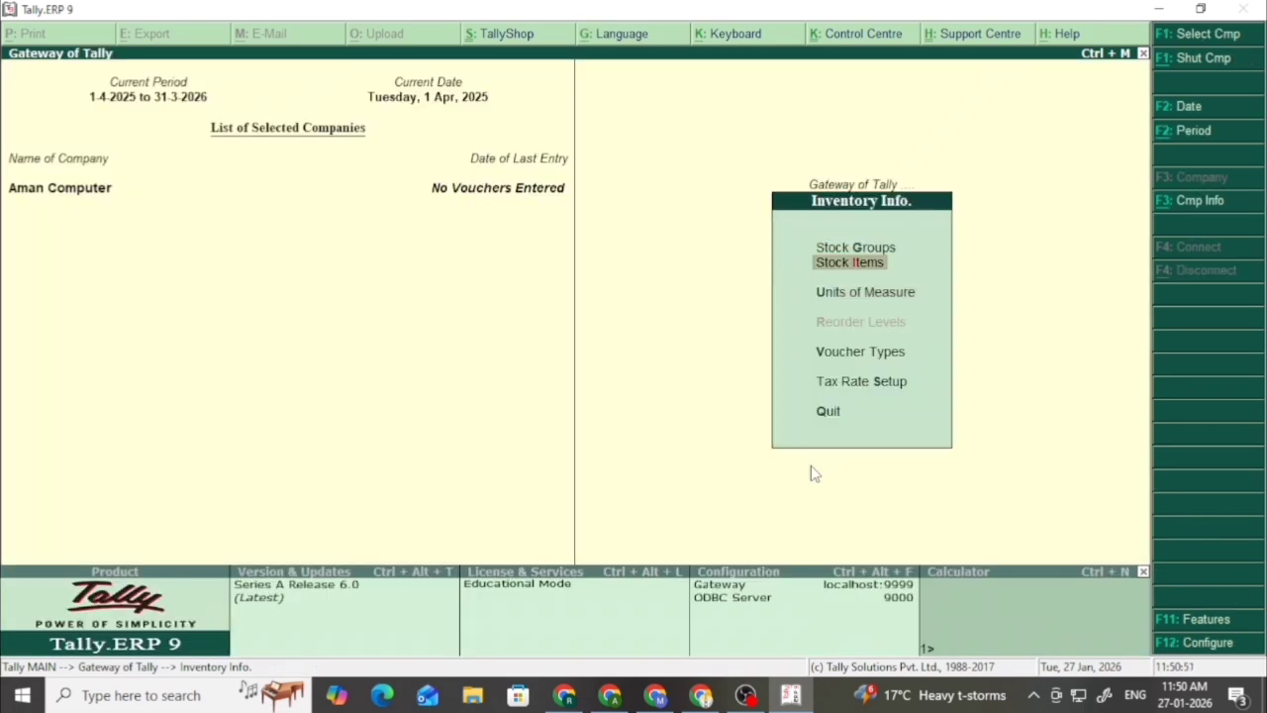
pyautogui.press('Return')
pyautogui.press('Return')
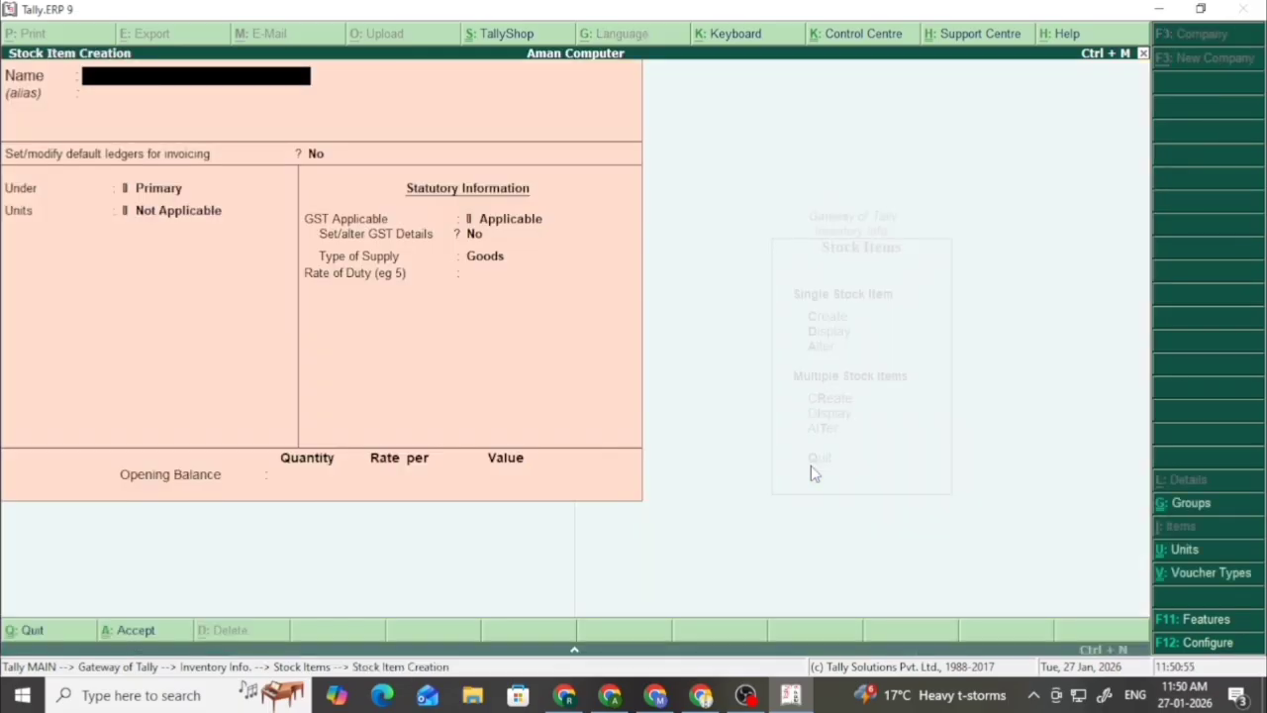
pyautogui.write('Computer')
pyautogui.press('Return')
pyautogui.press('Return')
pyautogui.press('Return')
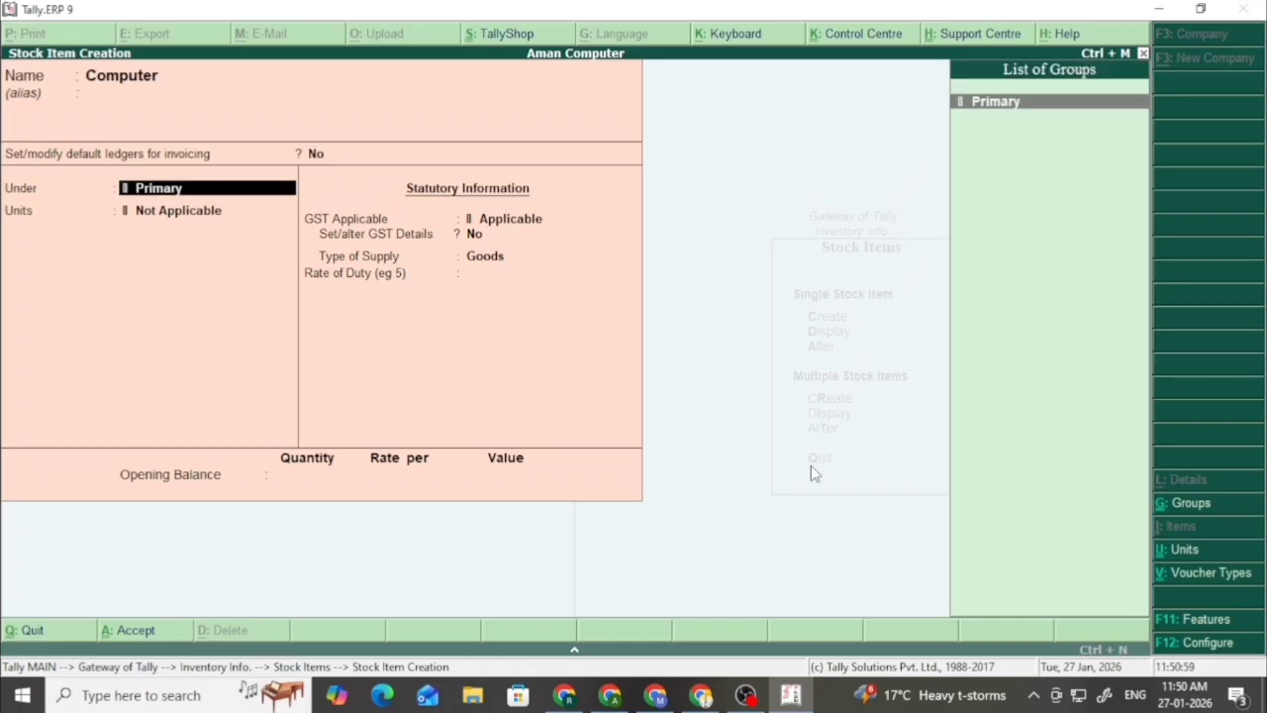
pyautogui.press('Return')
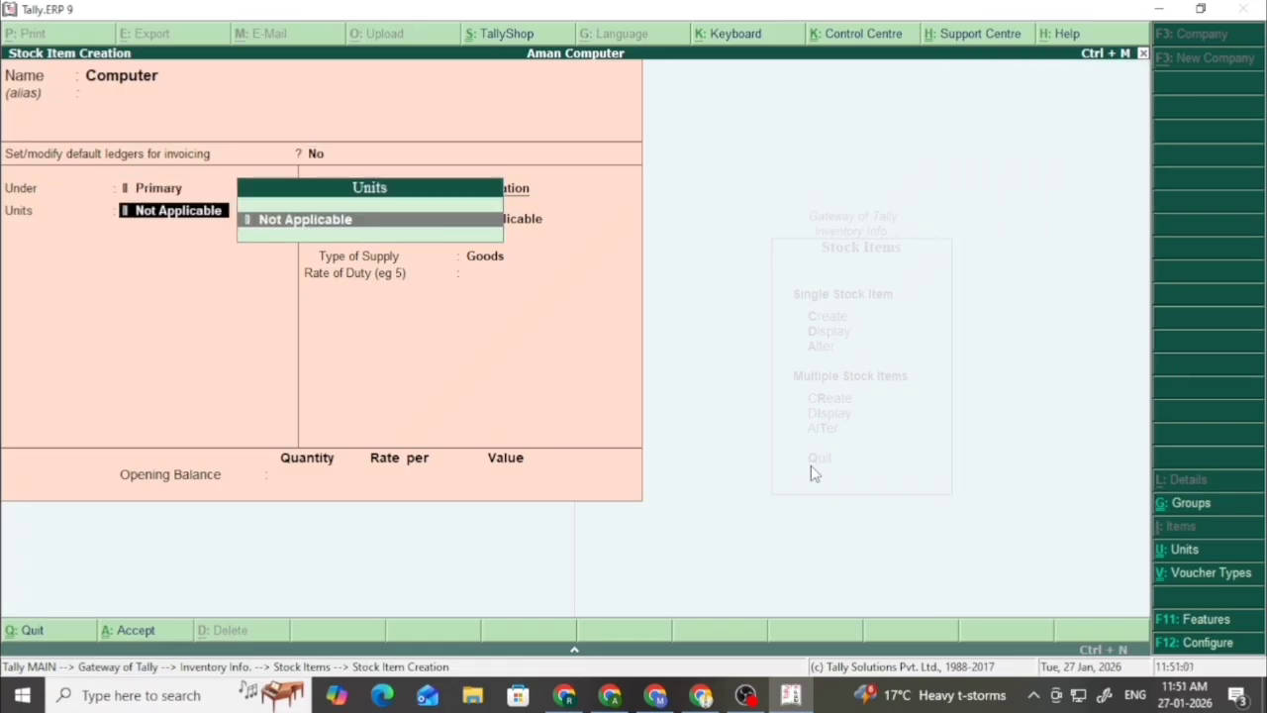
# - Assign pcs (Pieces) as the Computer item's unit of measure, keeping its name and group
pyautogui.press('BackSpace')
pyautogui.press('BackSpace')
pyautogui.press('BackSpace')
pyautogui.press('BackSpace')
pyautogui.press('BackSpace')
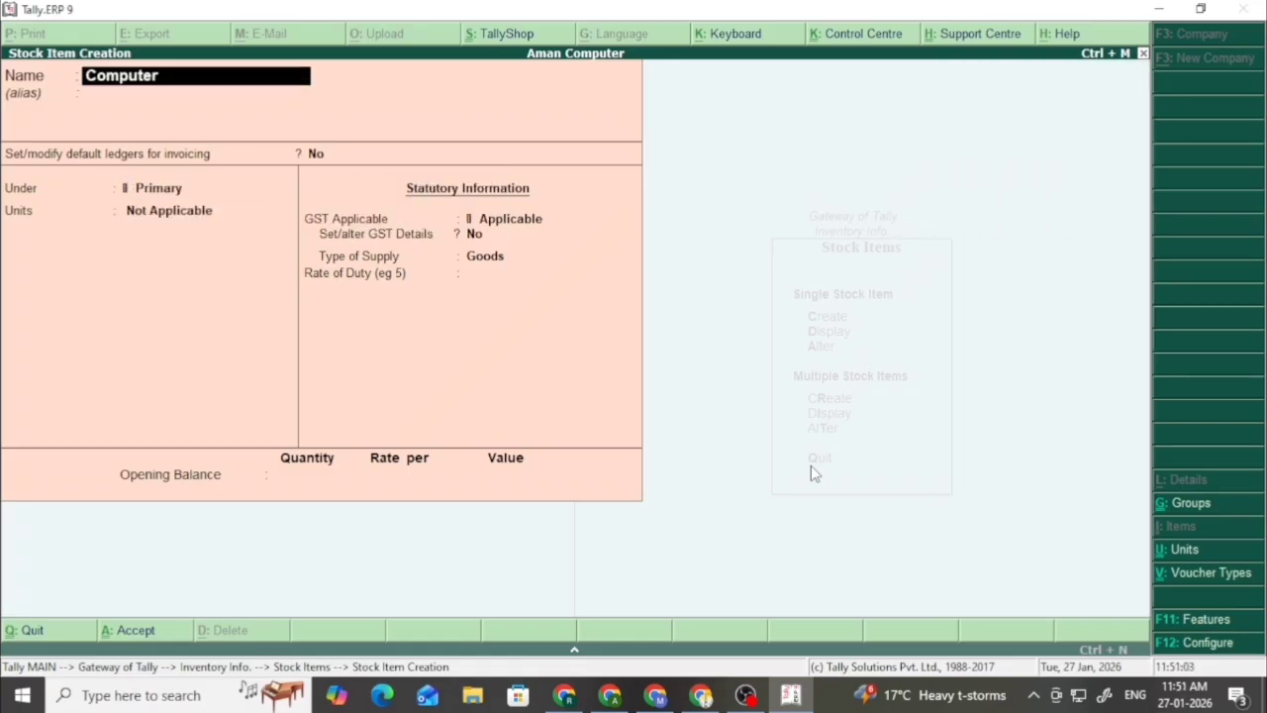
pyautogui.press('Return')
pyautogui.press('Return')
pyautogui.press('Return')
pyautogui.press('Return')
pyautogui.press('Down')
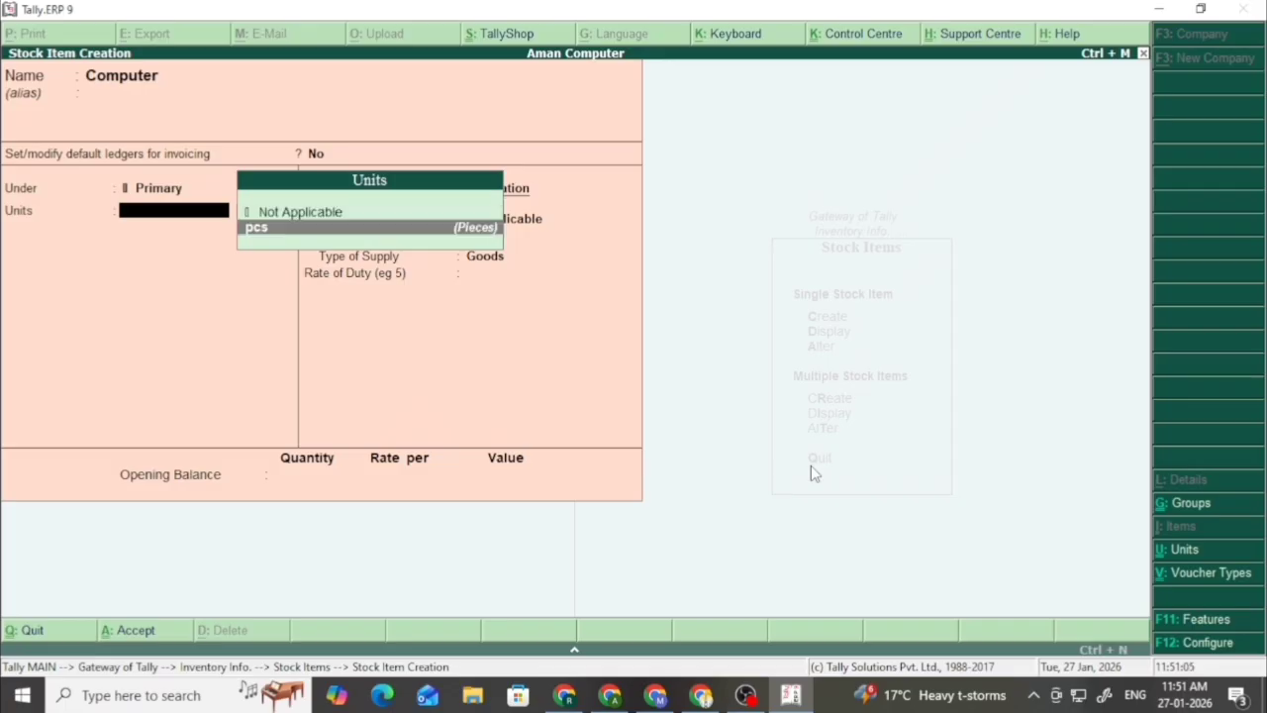
pyautogui.press('Return')
# - Keep the Computer item's default component and GST settings, supply type Goods and duty rate 0, and save the item
pyautogui.press('Return')
pyautogui.press('Return')
pyautogui.press('Return')
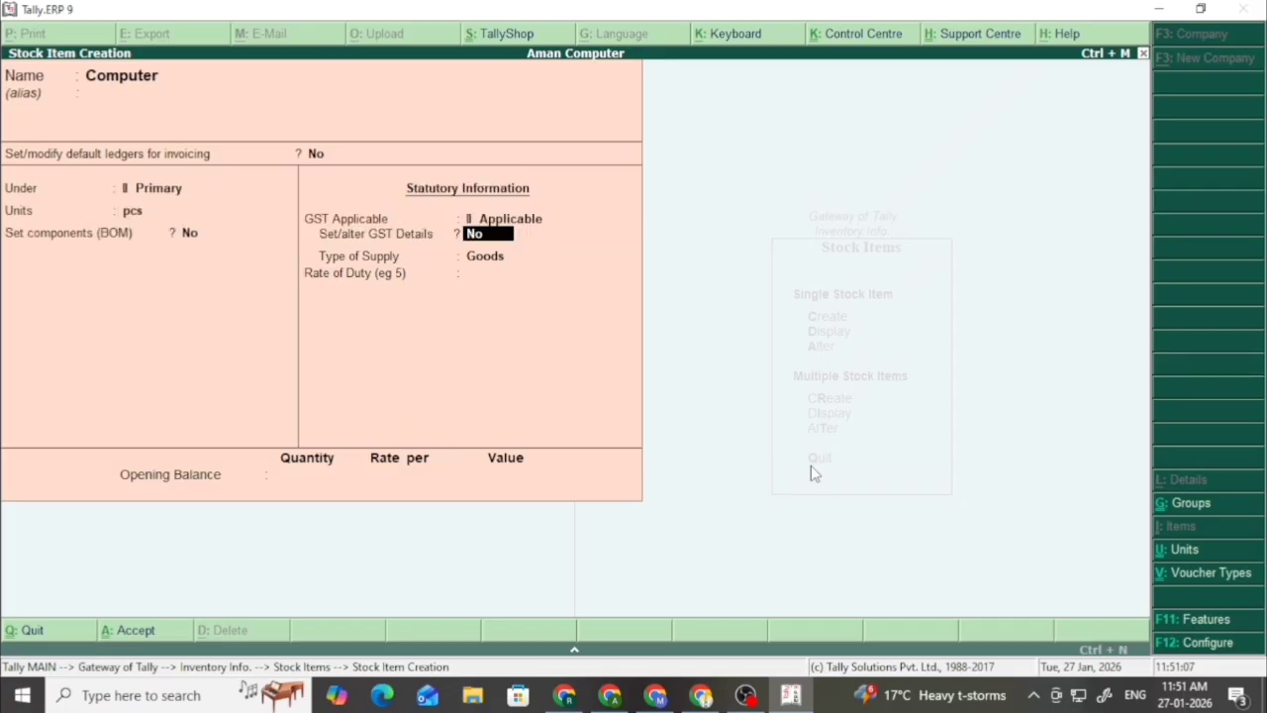
pyautogui.press('Return')
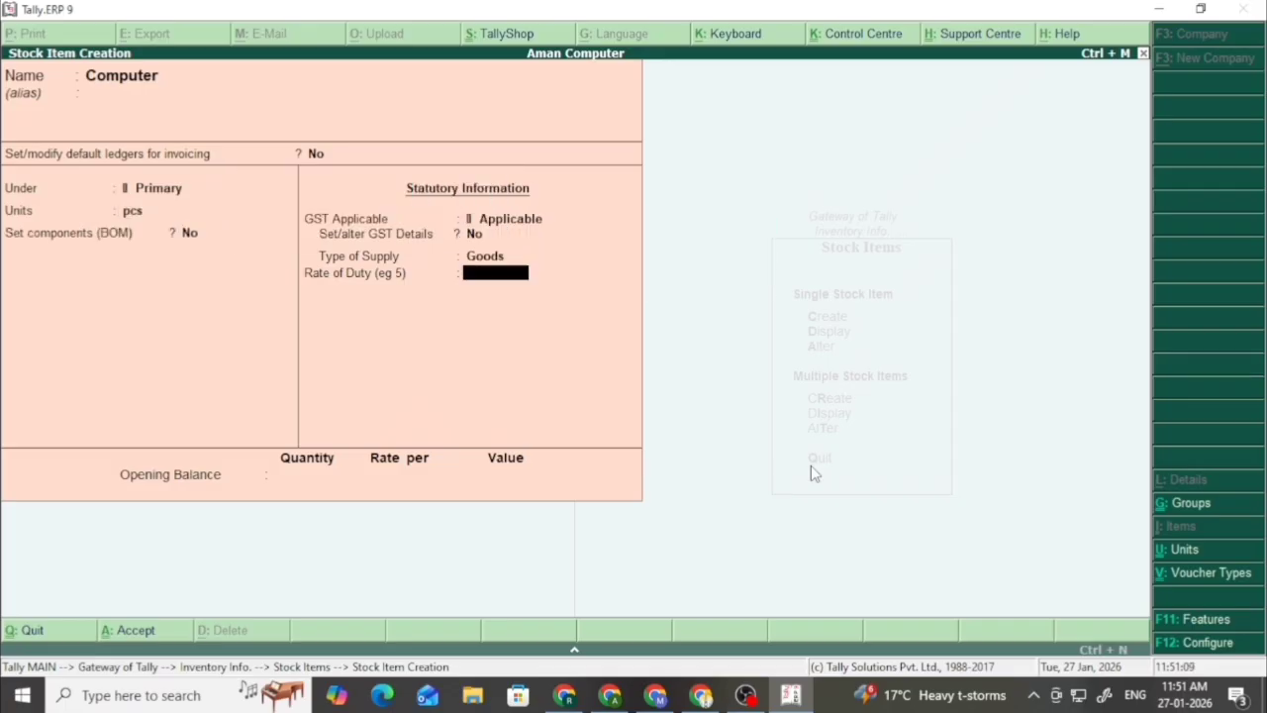
pyautogui.press('Return')
pyautogui.press('BackSpace')
pyautogui.press('BackSpace')
pyautogui.press('BackSpace')
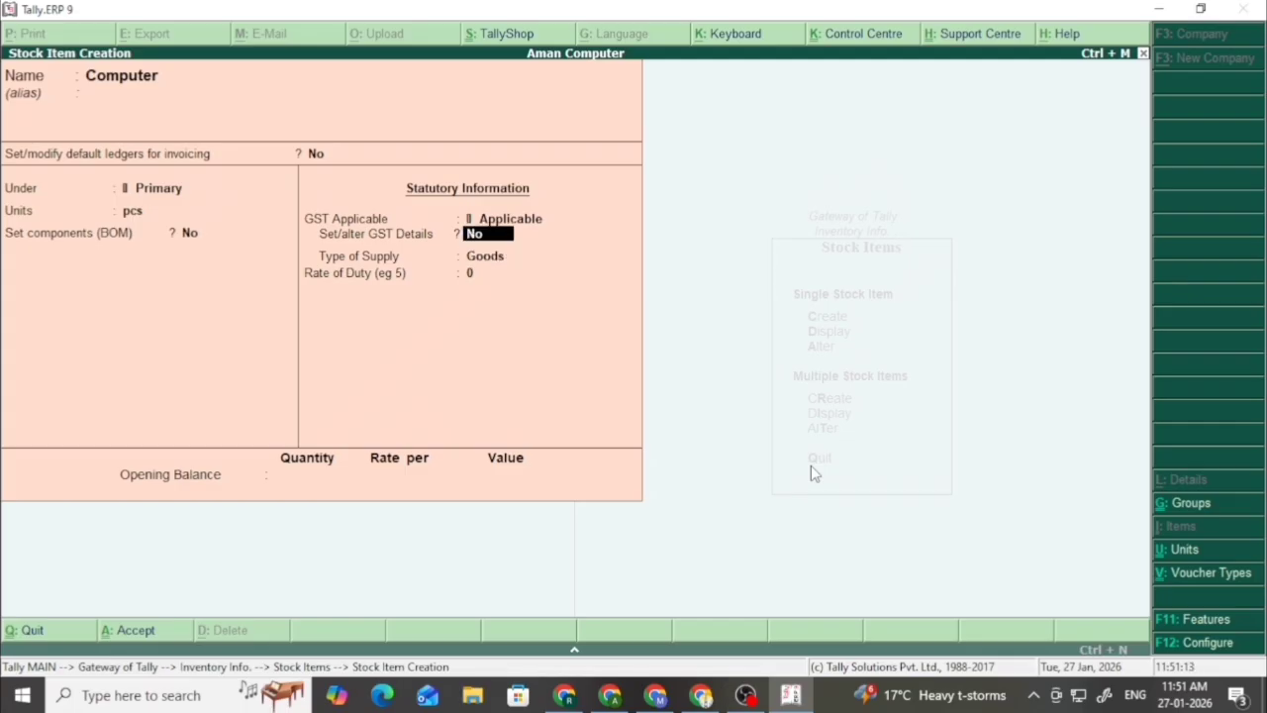
pyautogui.press('Return')
pyautogui.press('Return')
pyautogui.press('Return')
pyautogui.press('Return')
pyautogui.press('Return')
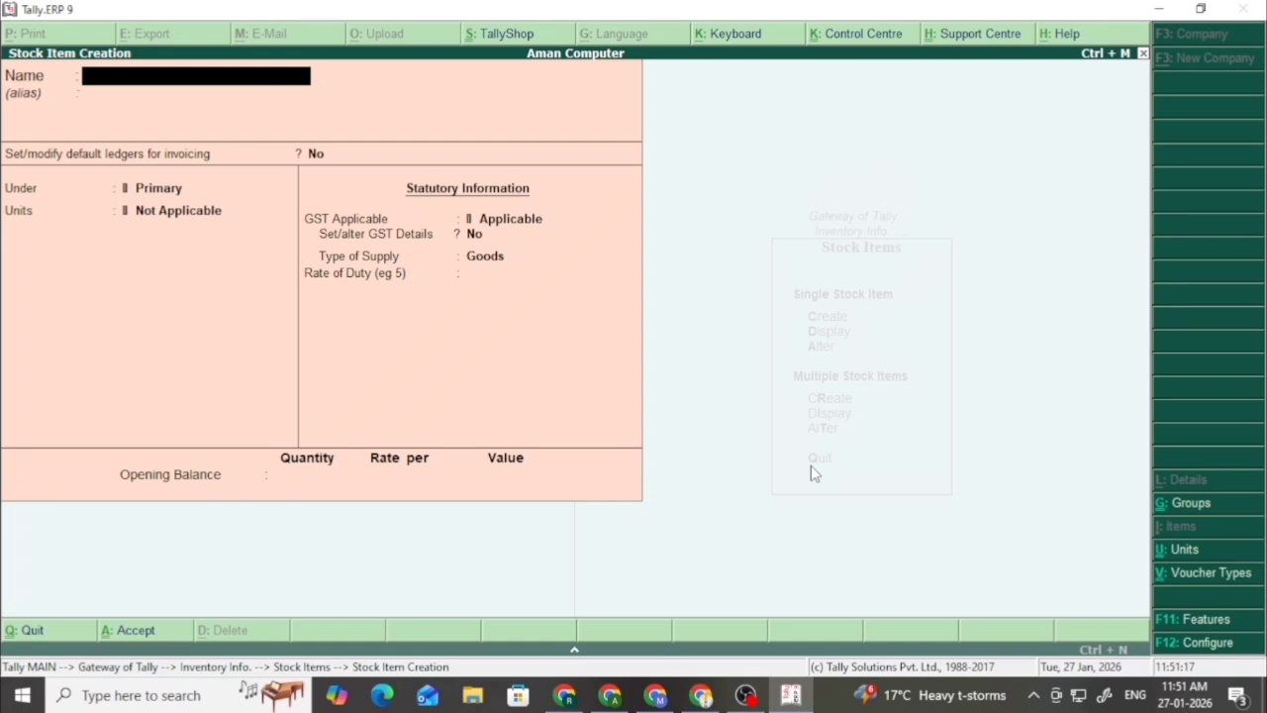
# - Enter a second stock item named Laptop under the Primary group with pcs as its unit
pyautogui.write('Laptop')
pyautogui.press('Return')
pyautogui.press('Return')
pyautogui.press('Return')
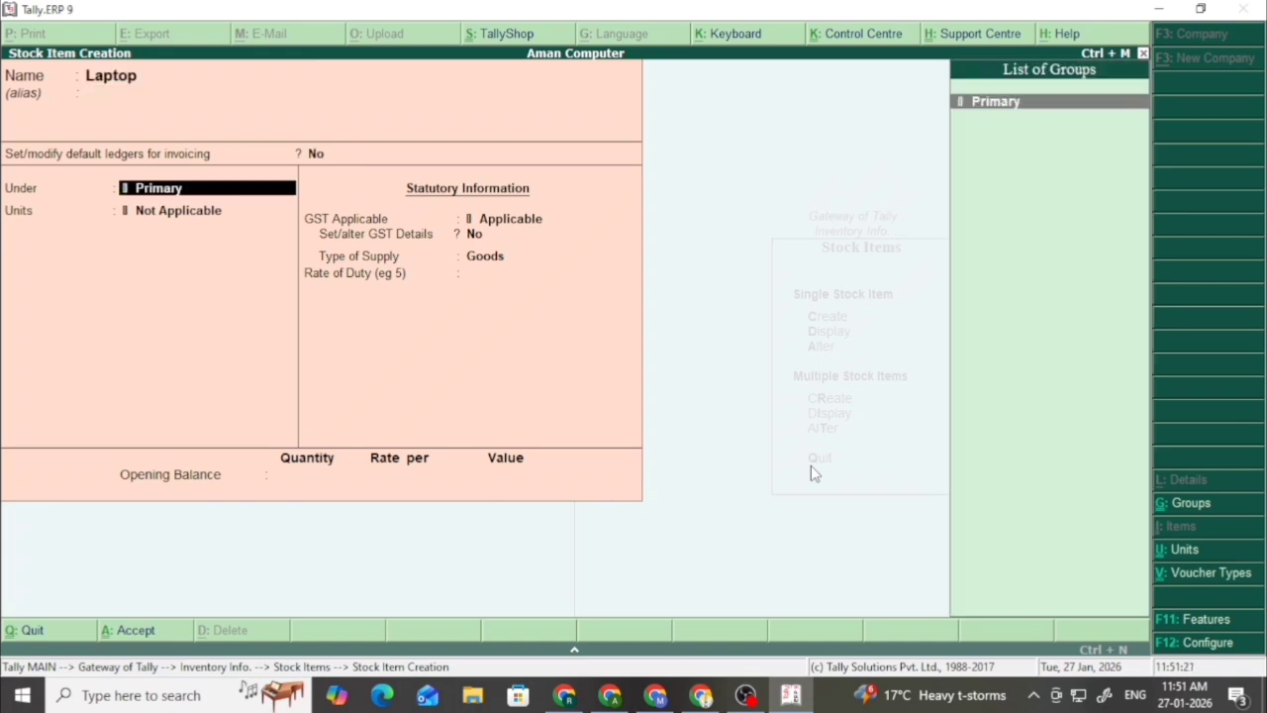
pyautogui.press('Return')
pyautogui.press('Down')
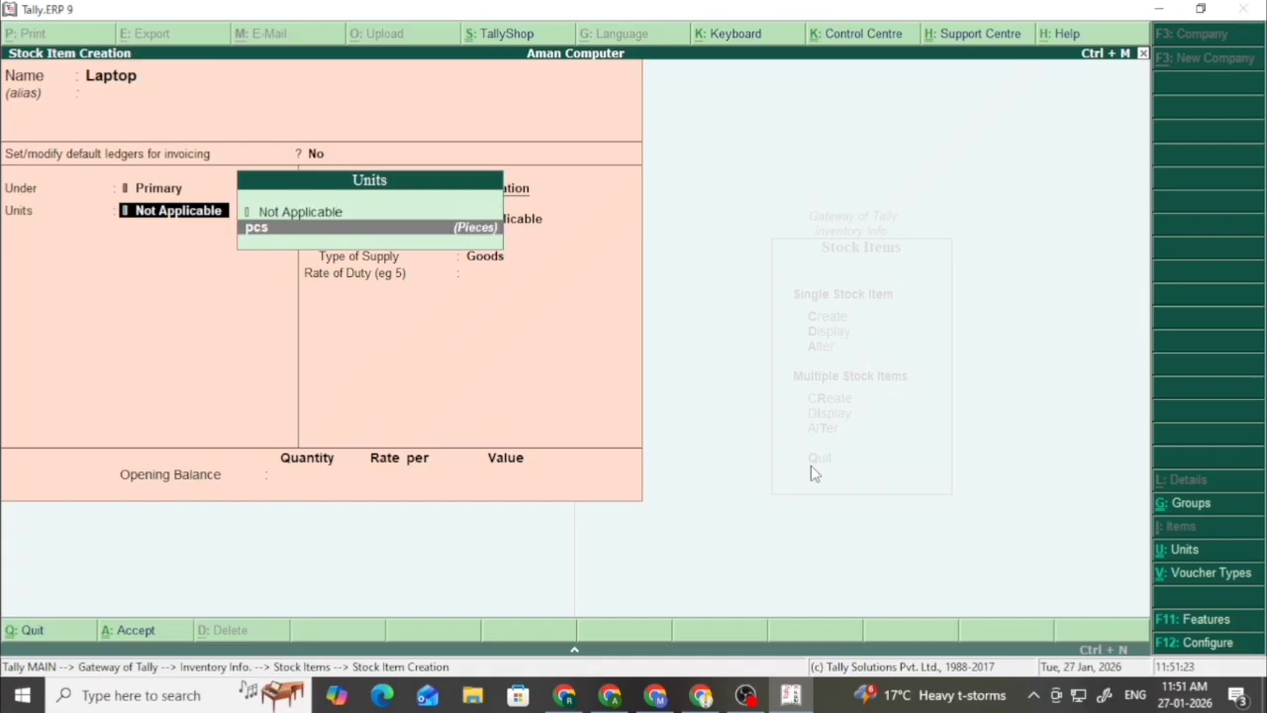
pyautogui.press('Return')
# - Keep the Laptop item's default component and GST settings with duty rate 0, save it and return to the Gateway
pyautogui.press('Return')
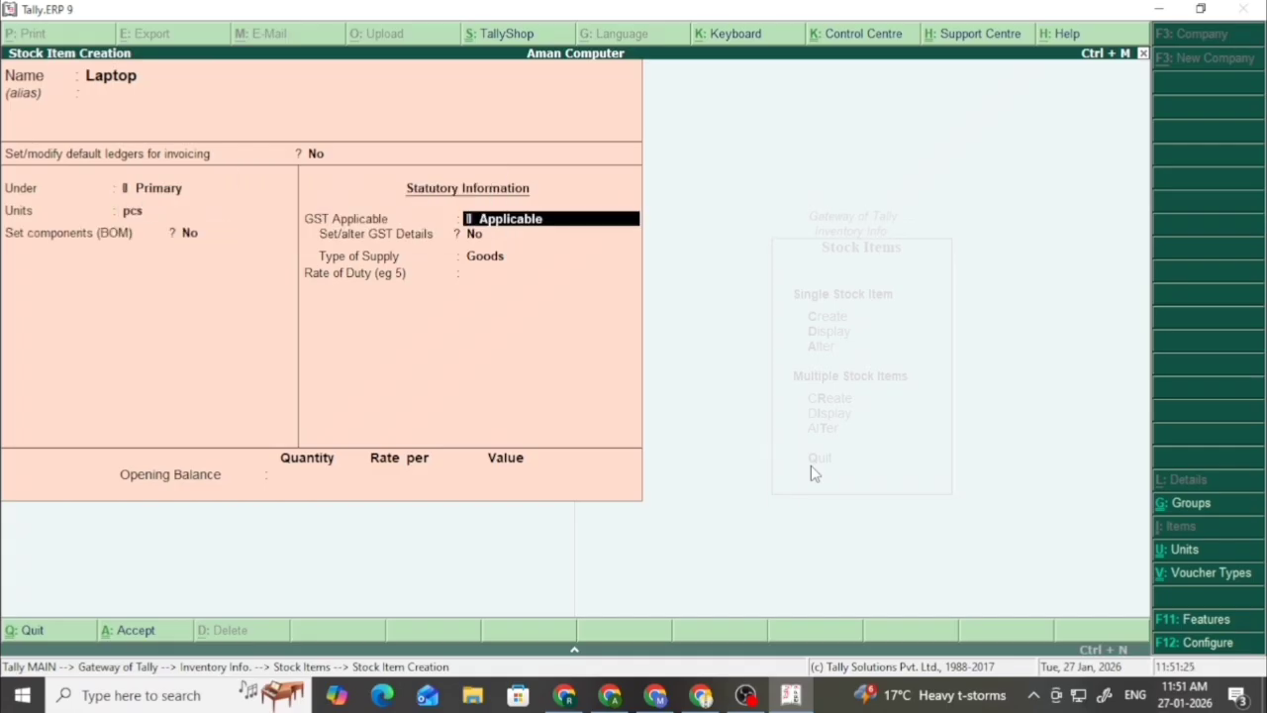
pyautogui.press('Return')
pyautogui.press('Return')
pyautogui.press('Return')
pyautogui.press('Return')
pyautogui.press('Return')
pyautogui.press('Return')
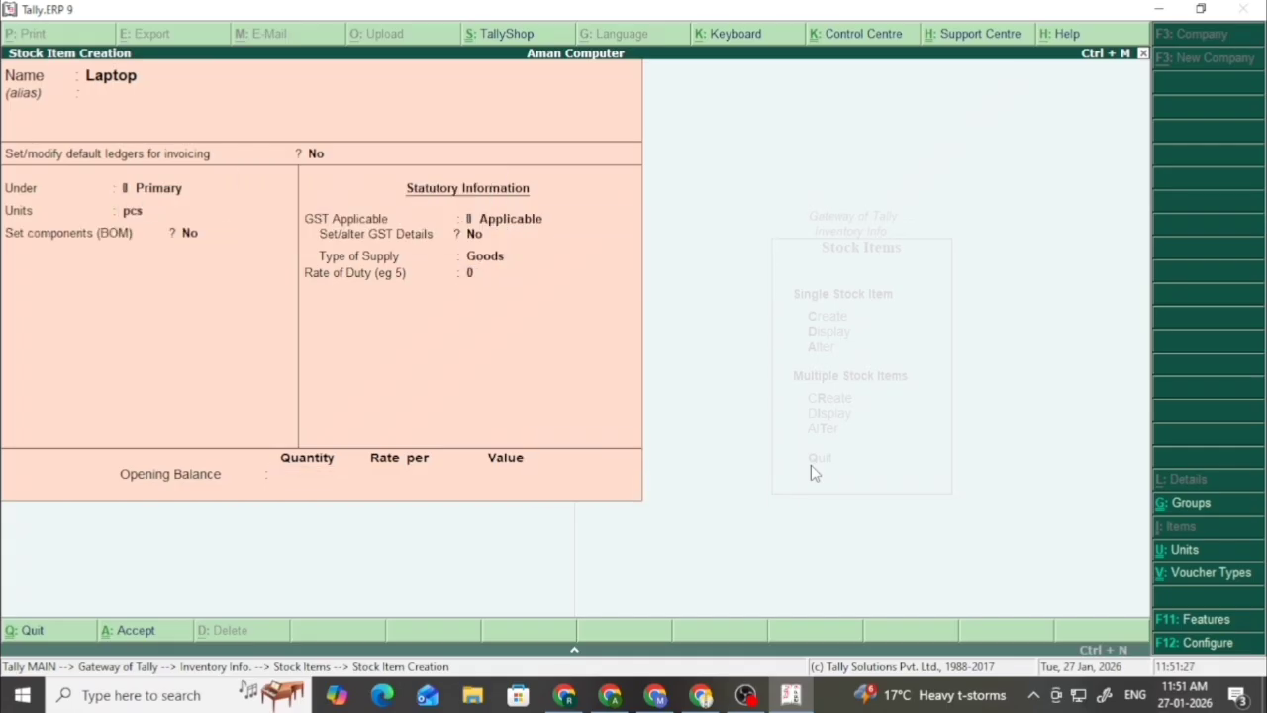
pyautogui.press('Escape')
pyautogui.press('Escape')
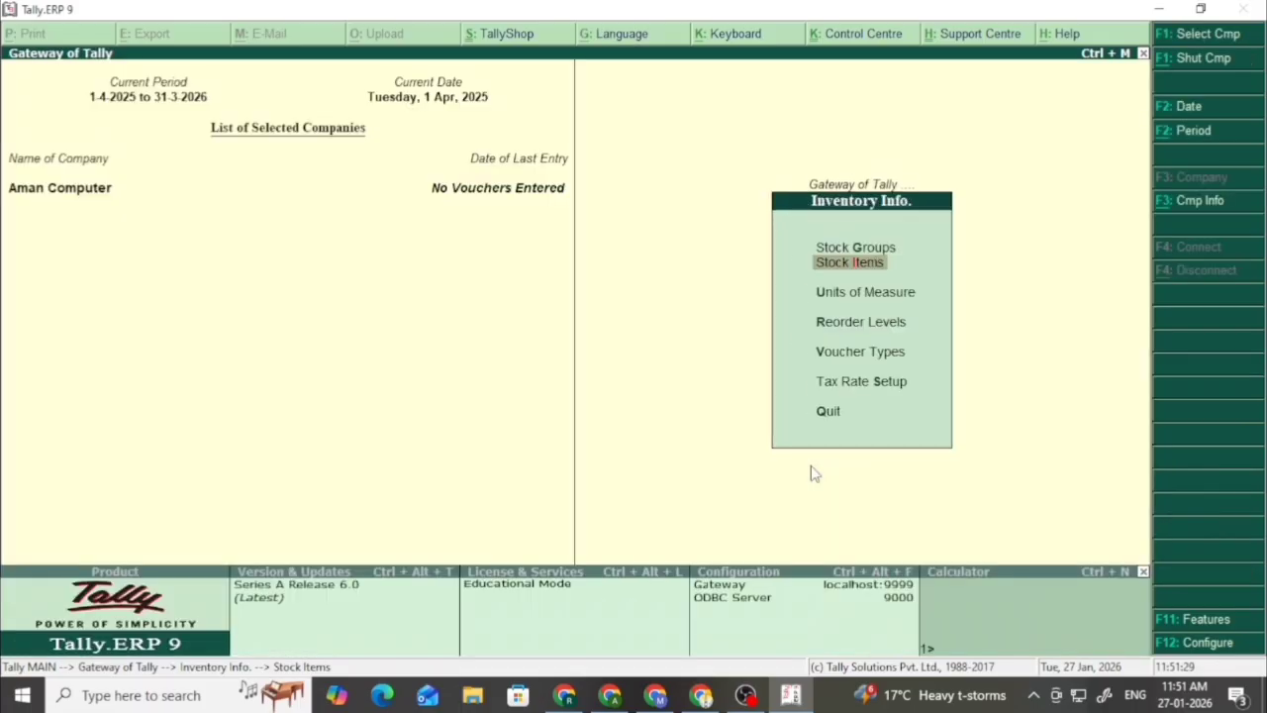
pyautogui.press('Escape')
# - Open voucher entry from the Gateway and switch to a new Purchase Order voucher
pyautogui.press('Down')
pyautogui.press('Down')
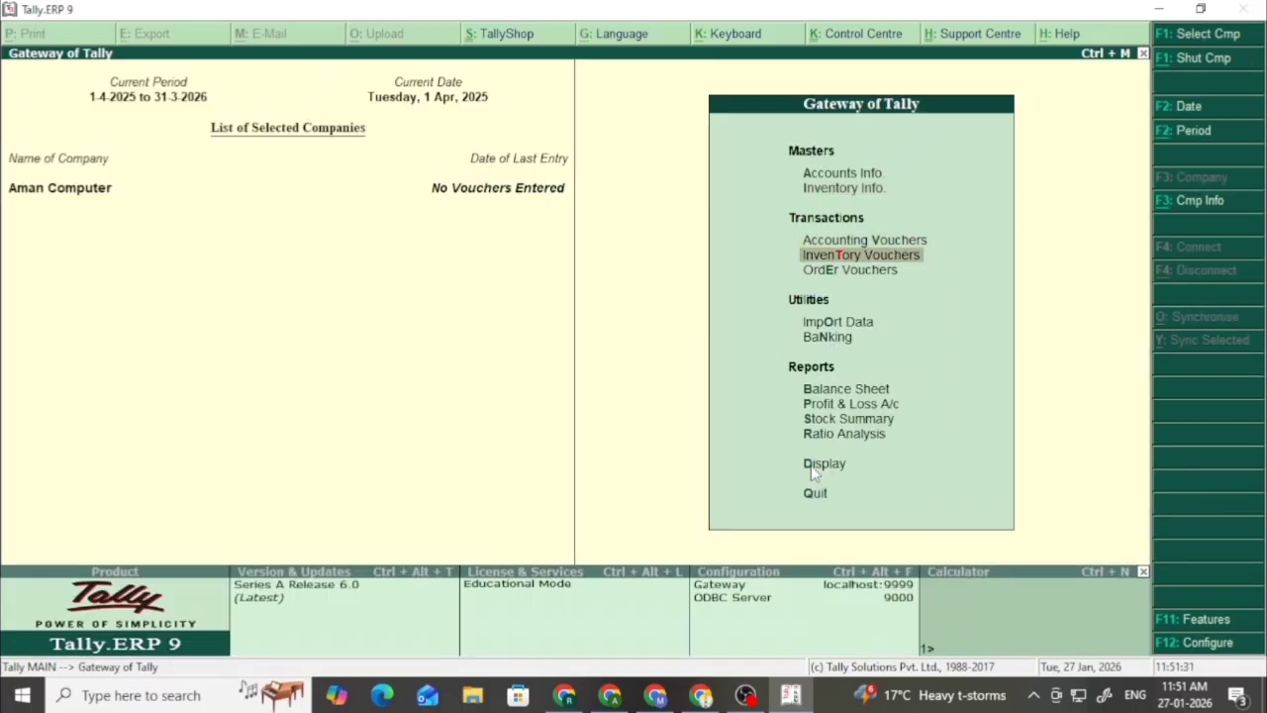
pyautogui.press('Up')
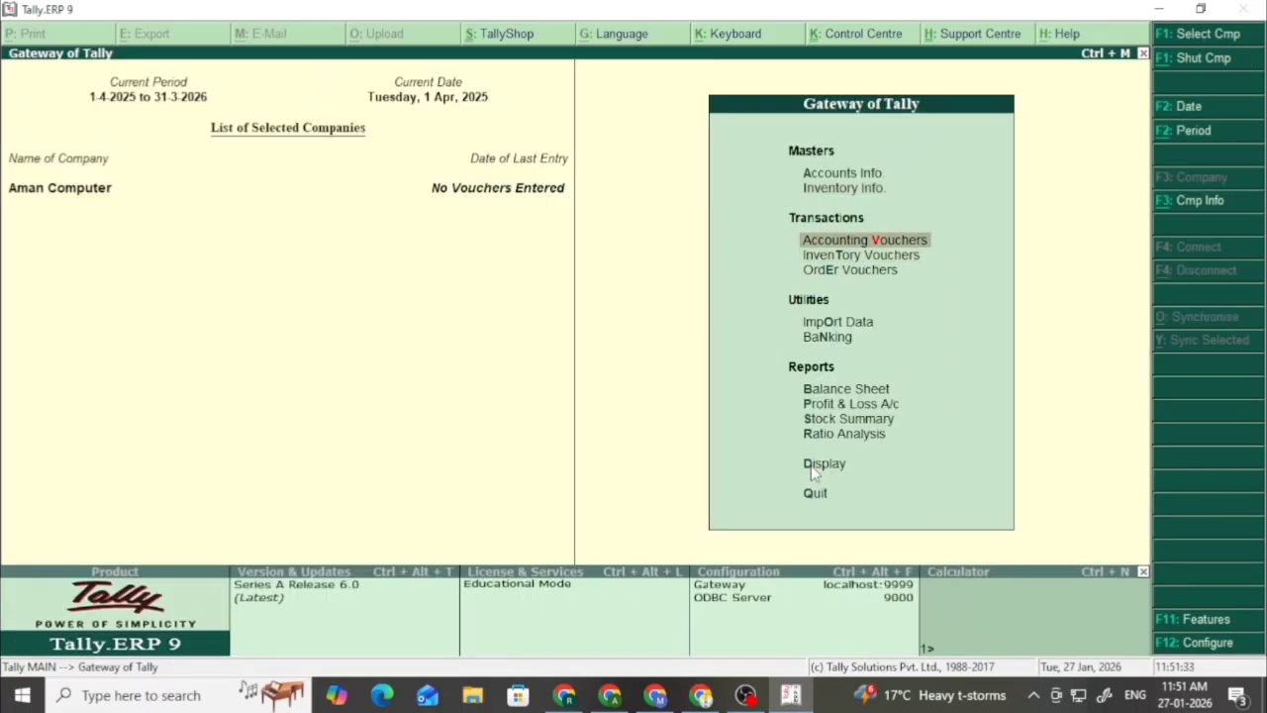
pyautogui.press('Down')
pyautogui.press('Down')
pyautogui.press('Up')
pyautogui.press('Up')
pyautogui.press('Return')
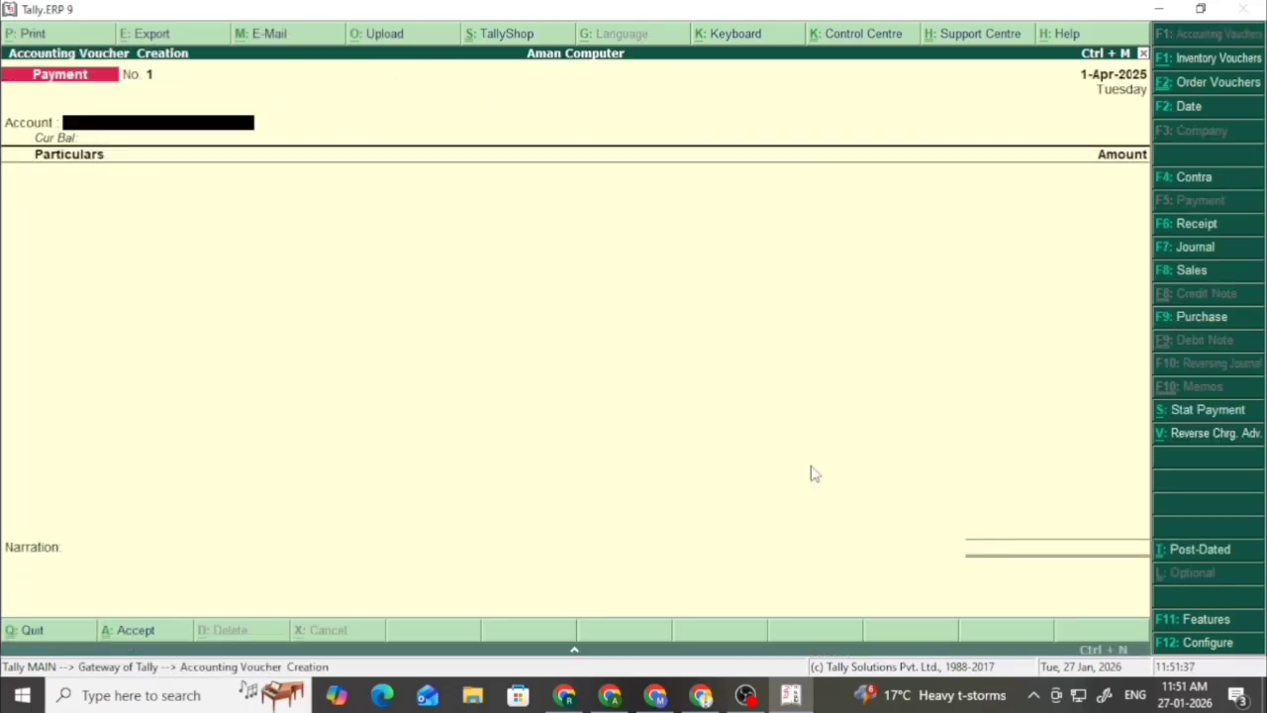
pyautogui.hotkey('alt', 'F4')
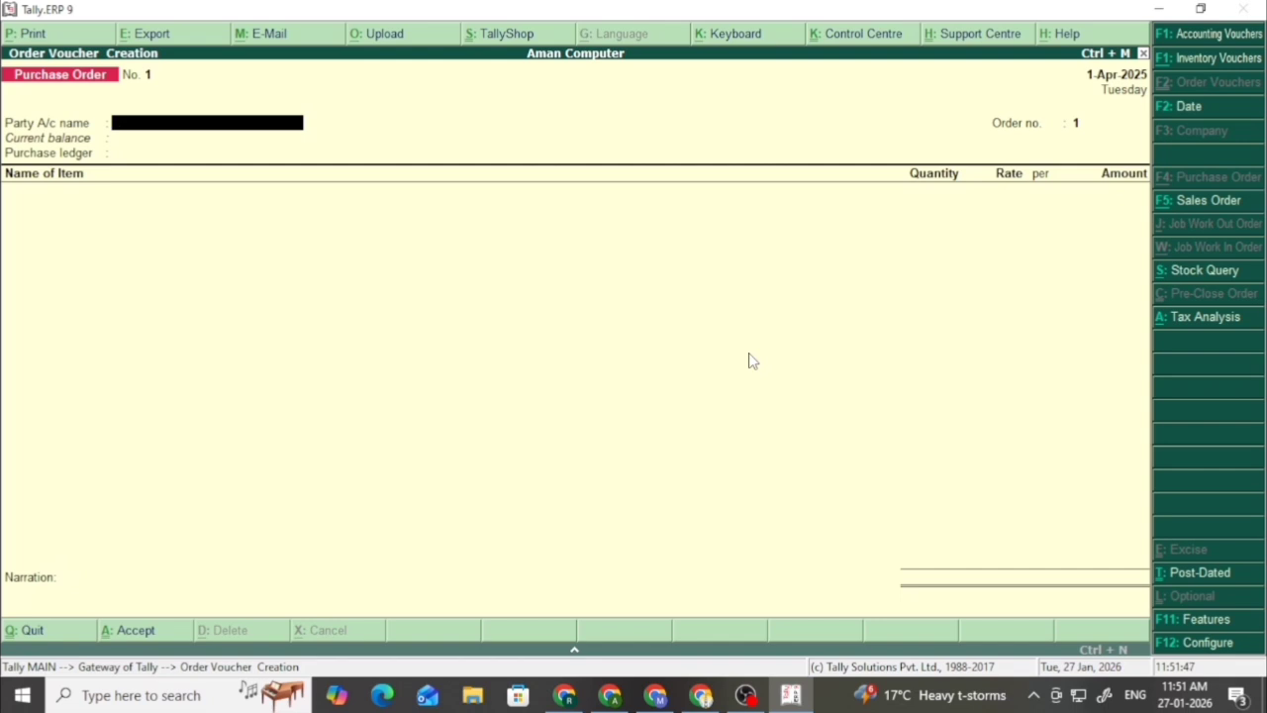
# - Select the supplier's ledger as the purchase order's party account
pyautogui.press('space')
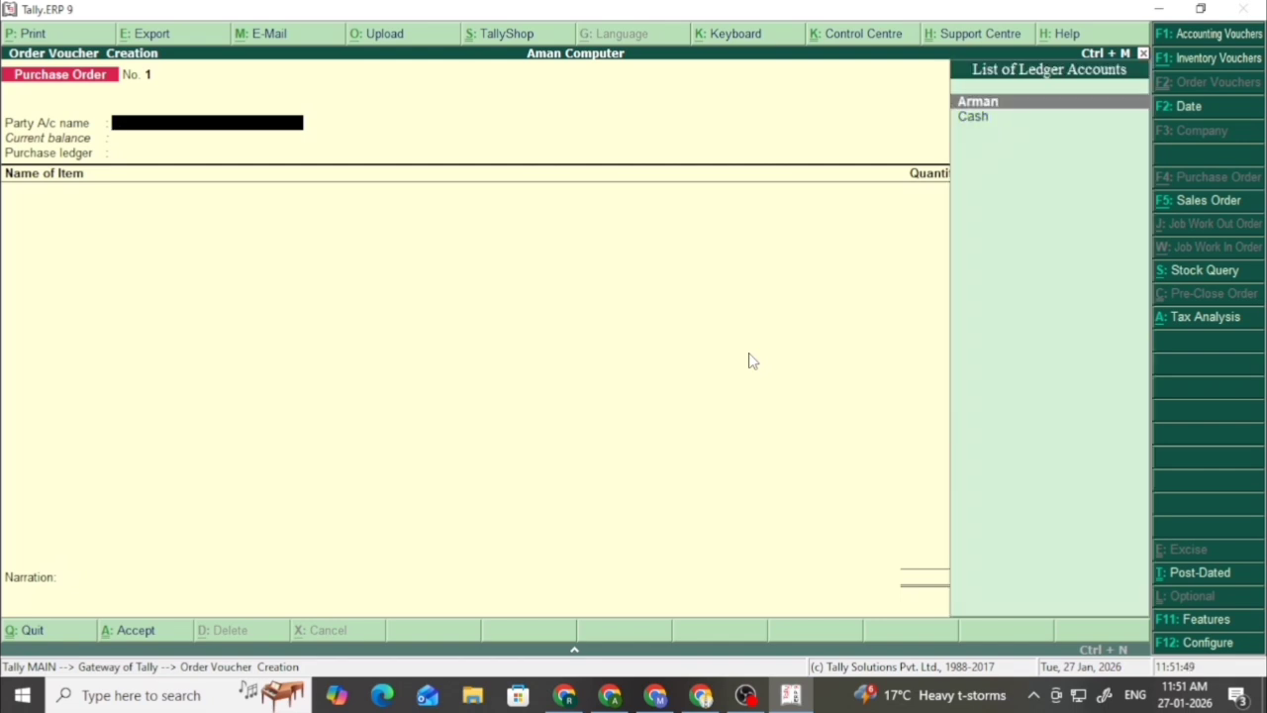
pyautogui.press('Down')
pyautogui.press('Up')
pyautogui.press('Return')
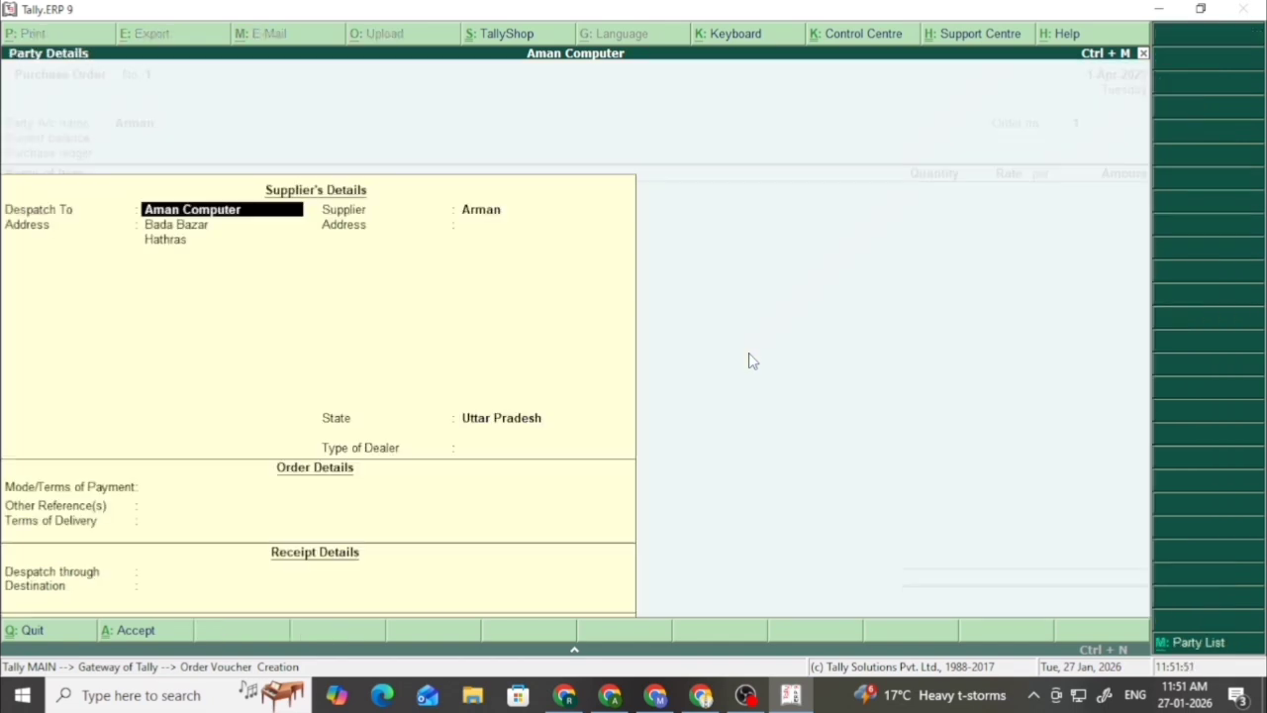
# - Accept the default despatch, supplier, order and receipt details for the party, keeping the state as Uttar Pradesh
pyautogui.press('Return')
pyautogui.press('Return')
pyautogui.press('Return')
pyautogui.press('Return')
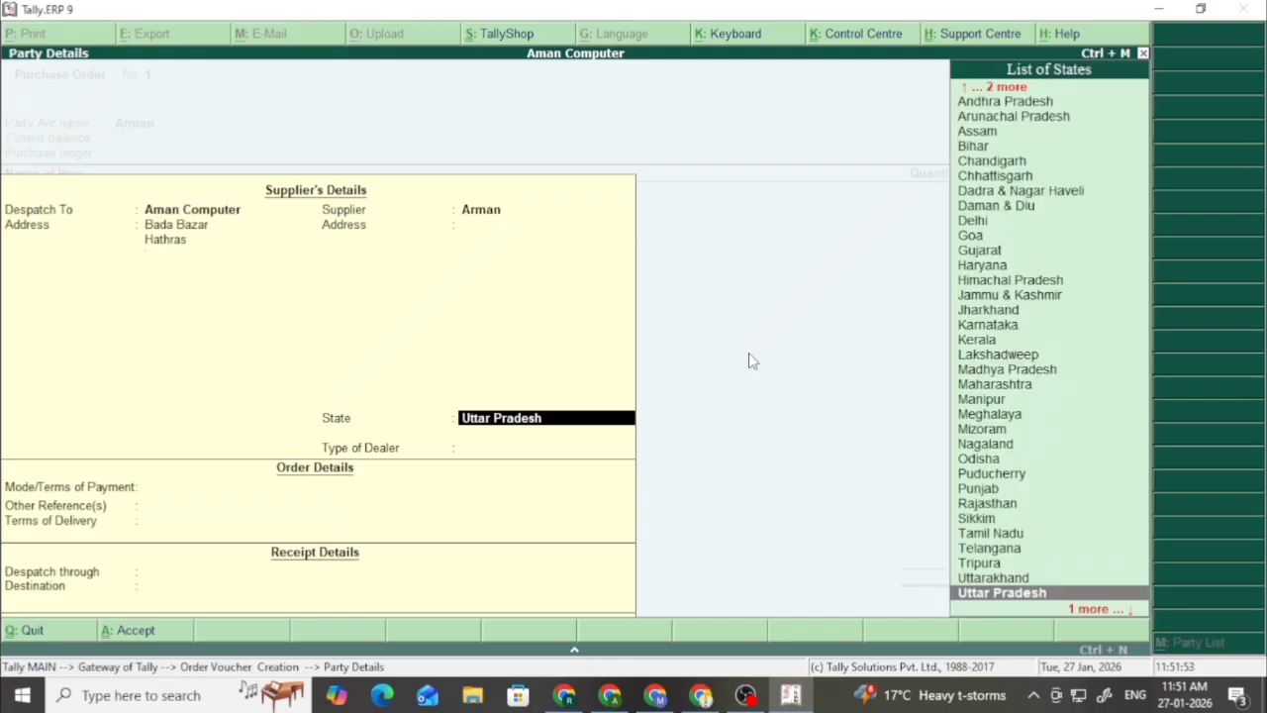
pyautogui.press('Return')
pyautogui.press('Return')
pyautogui.press('Return')
pyautogui.press('Return')
pyautogui.press('Return')
pyautogui.press('Return')
pyautogui.press('Return')
pyautogui.press('Return')
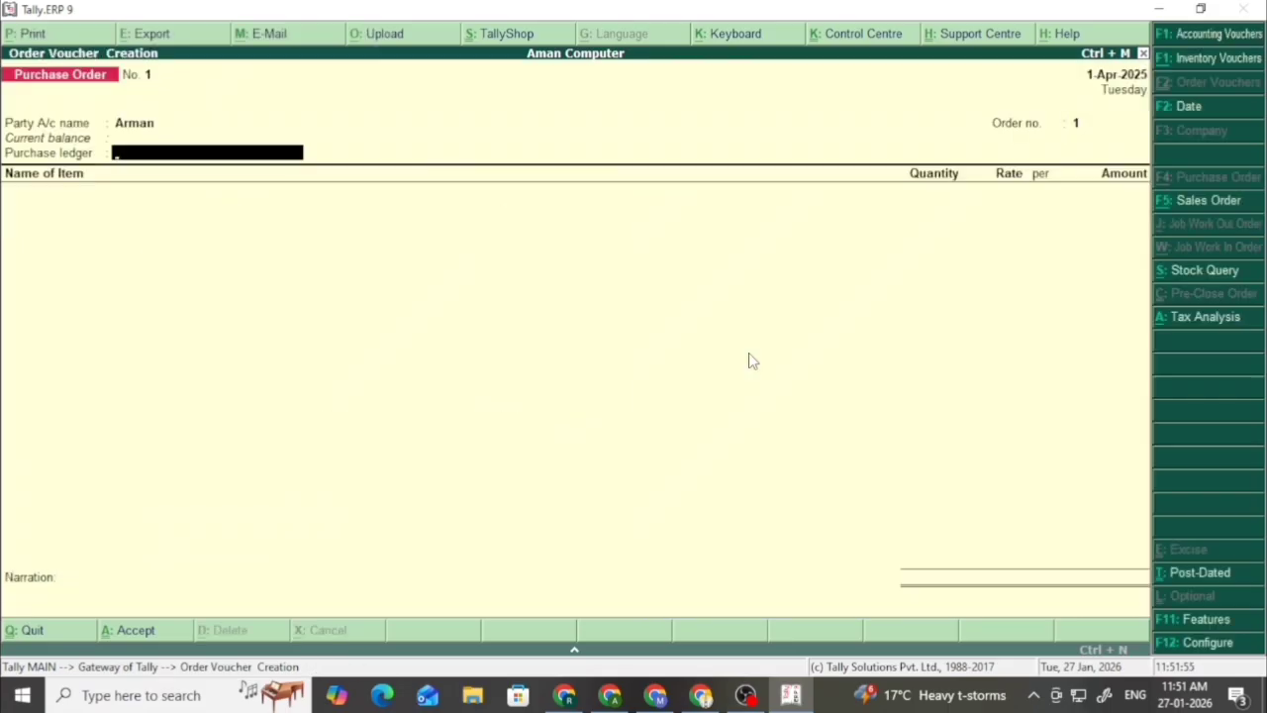
# - Go back to the purchase order's order number field and enter the new order number
pyautogui.press('BackSpace')
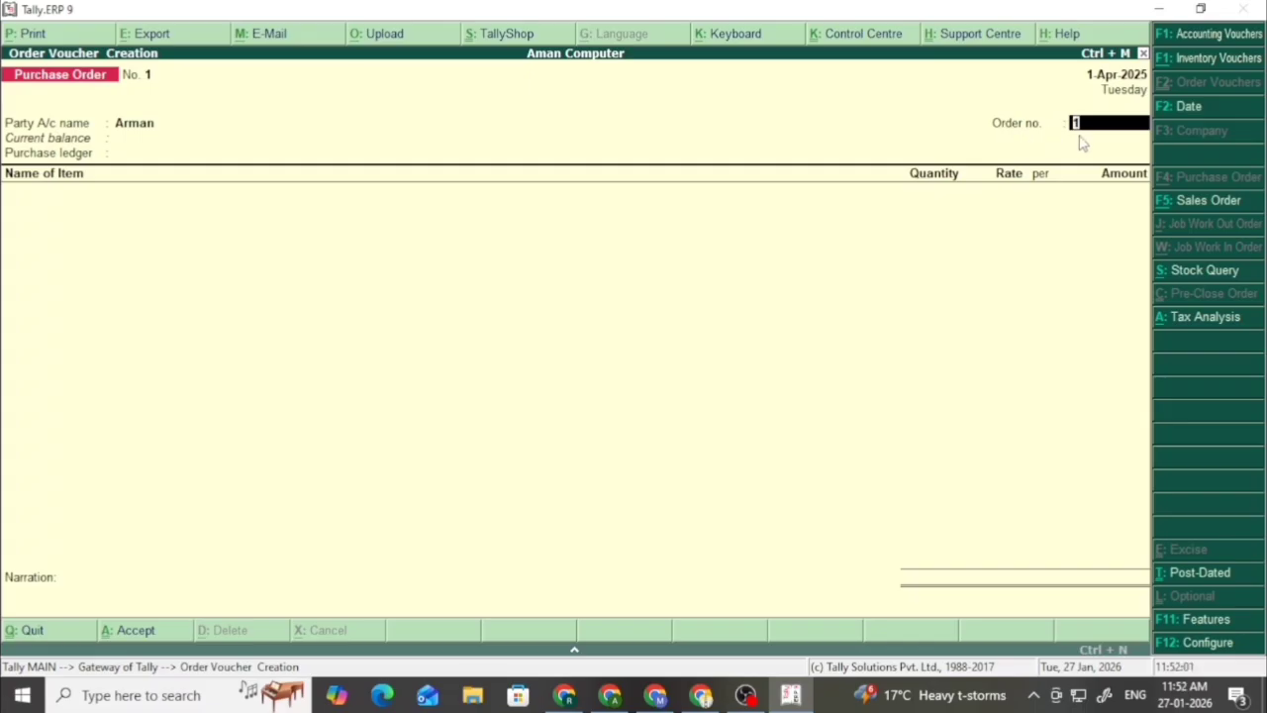
pyautogui.write('order-001')
pyautogui.press('Return')
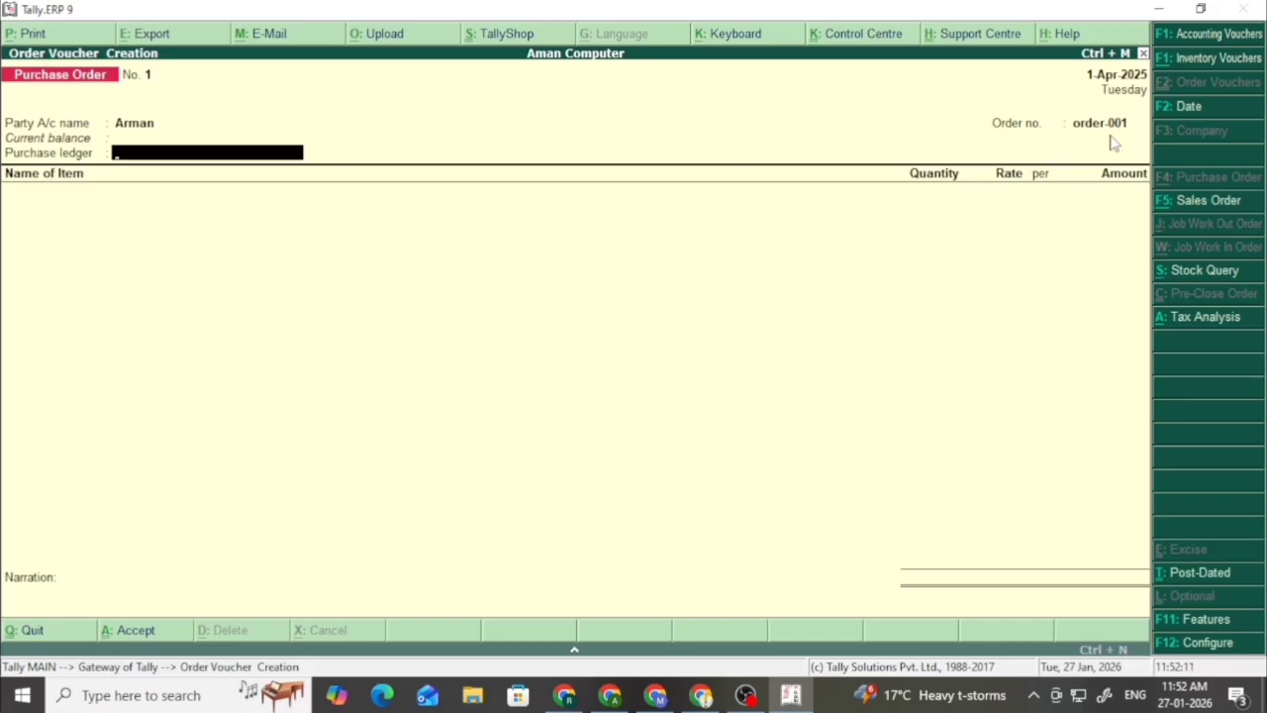
# - Create a ledger named Purchase from within the voucher and place it under the Purchase Accounts group
pyautogui.hotkey('alt', 'c')
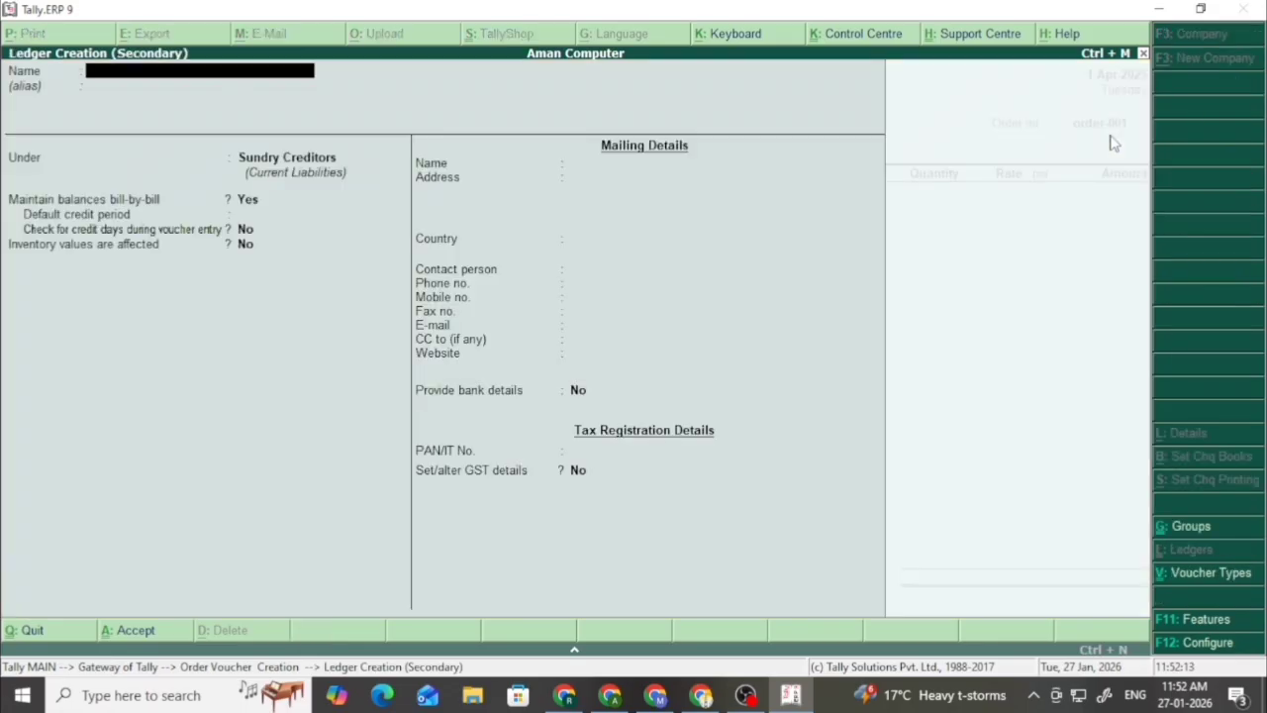
pyautogui.write('Purchase')
pyautogui.press('Return')
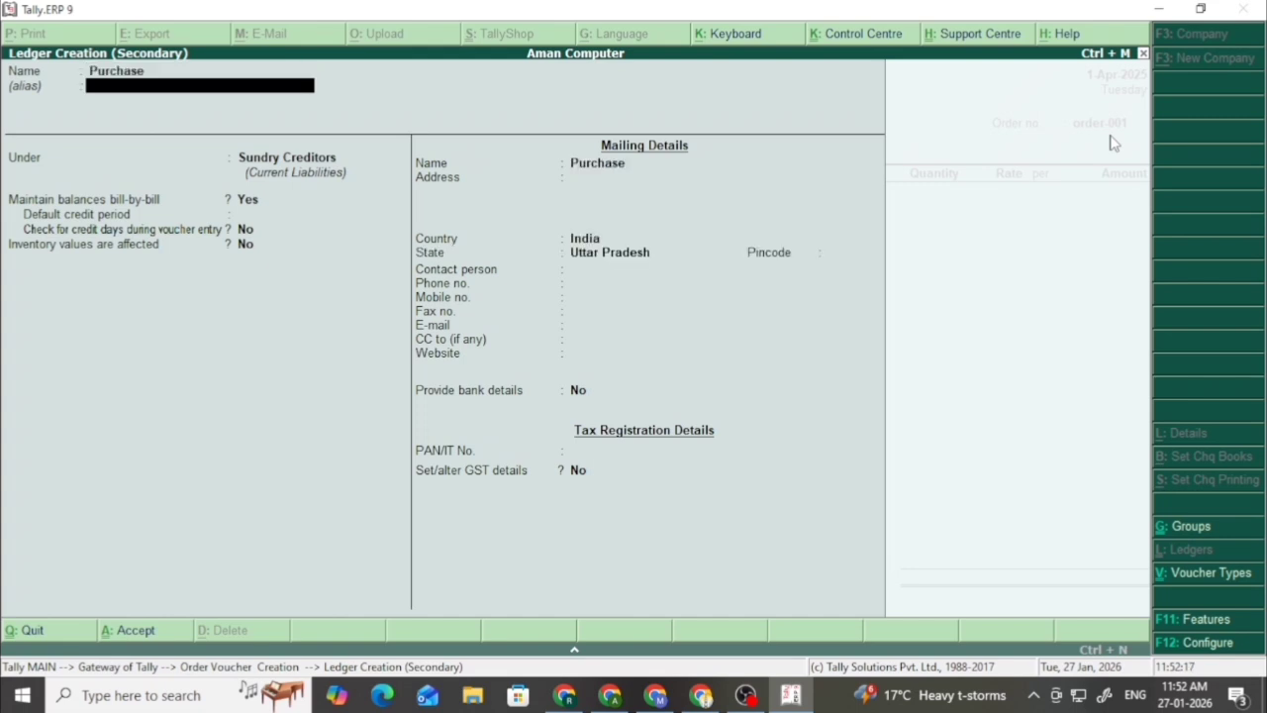
pyautogui.press('Return')
pyautogui.press('Up')
pyautogui.press('Up')
pyautogui.press('Up')
pyautogui.press('Up')
pyautogui.press('Up')
pyautogui.press('Up')
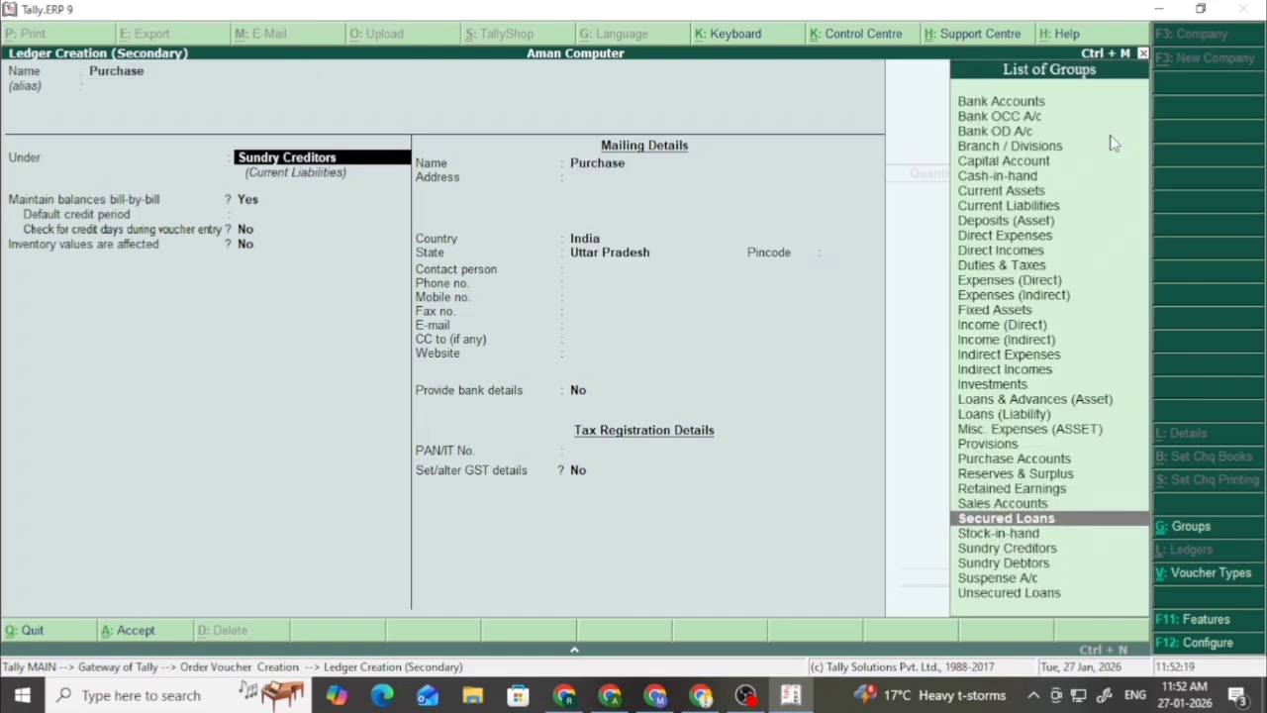
pyautogui.press('Return')
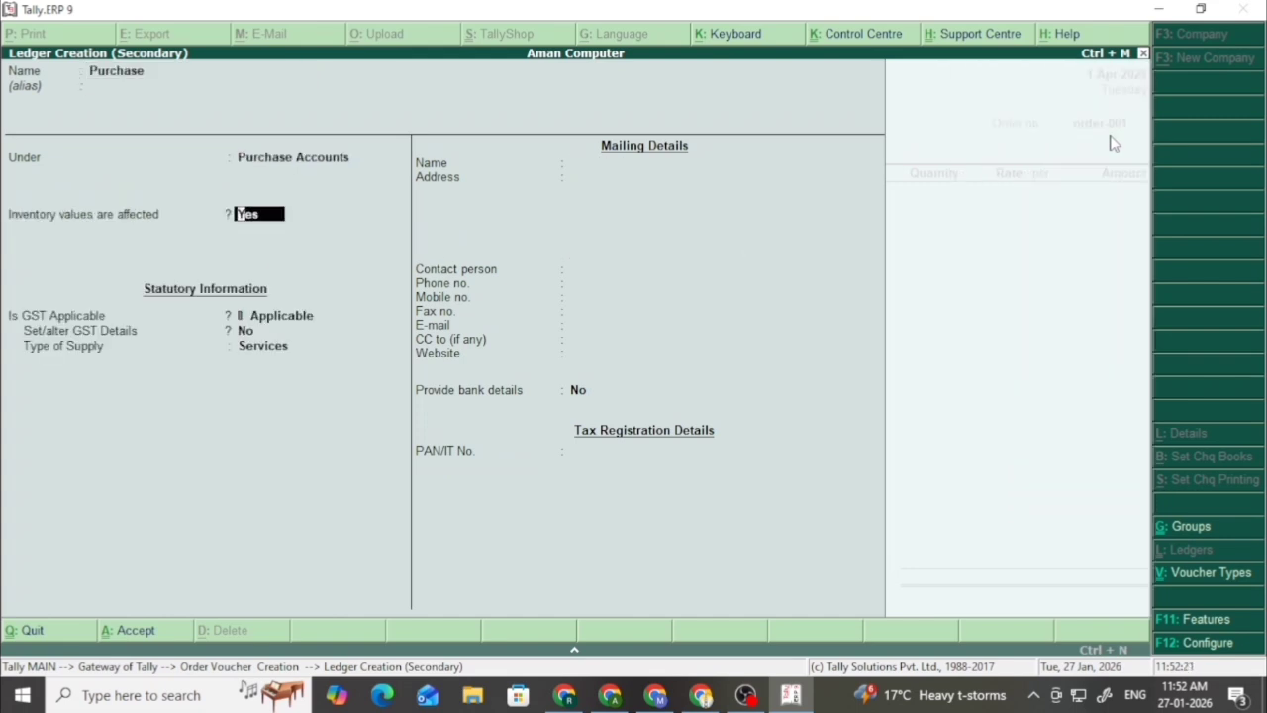
# - Keep inventory values affected and GST applicable, set the type of supply to Goods, and save the Purchase ledger for the order
pyautogui.press('Return')
pyautogui.press('Return')
pyautogui.press('Return')
pyautogui.press('Up')
pyautogui.press('Return')
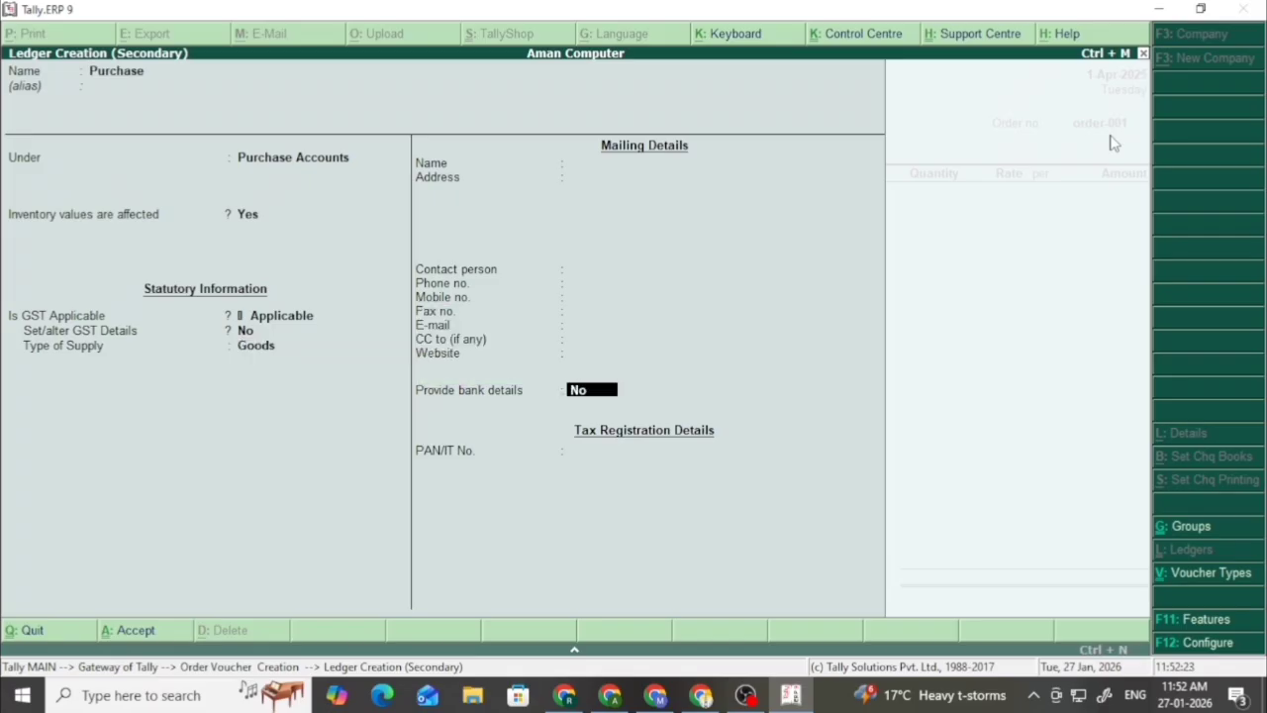
pyautogui.press('Return')
pyautogui.press('Return')
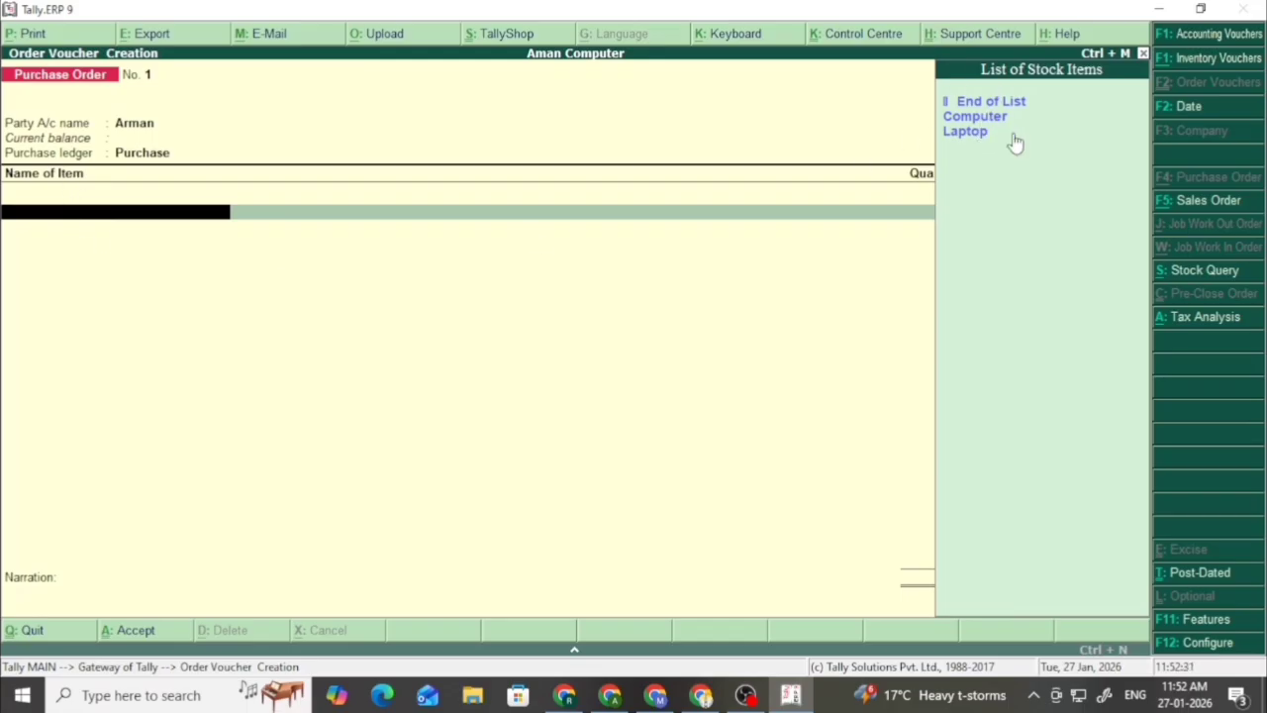
# - Add the Computer item to the purchase order, due on 1-Apr-2025, with quantity 10 pcs and rate 10,000
pyautogui.press('Down')
pyautogui.press('Return')
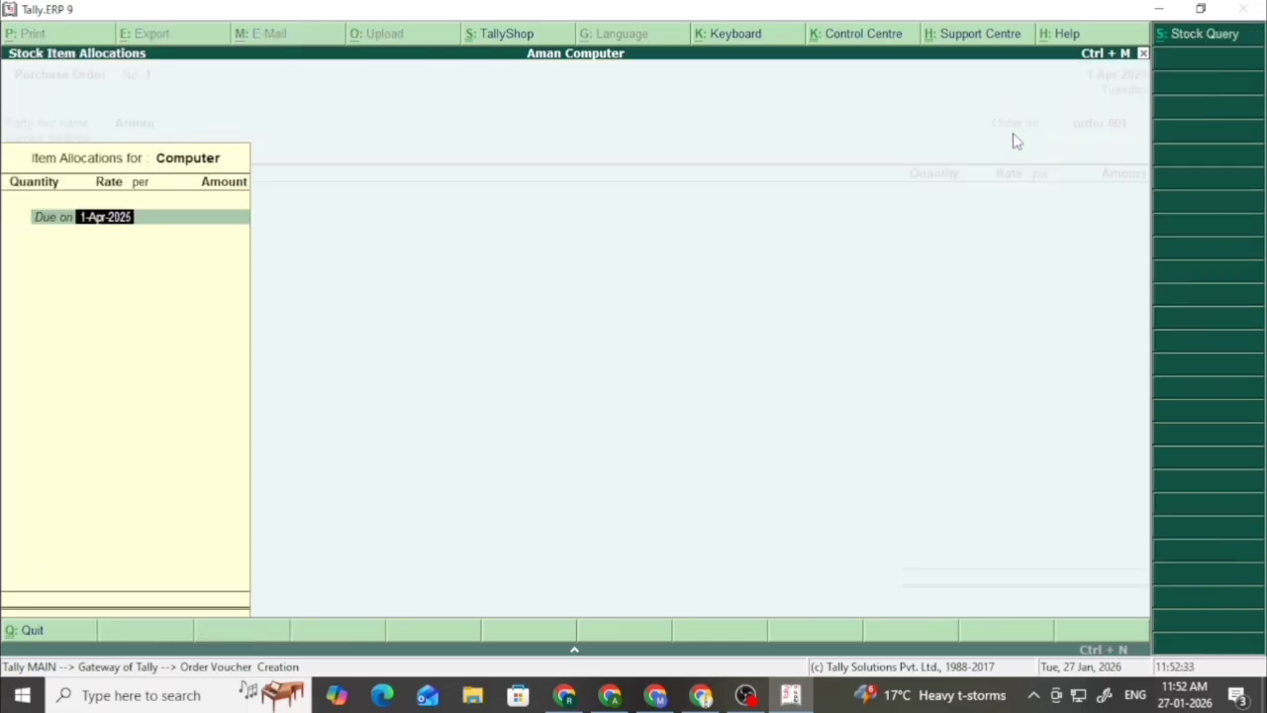
pyautogui.press('Return')
pyautogui.press('Return')
pyautogui.press('BackSpace')
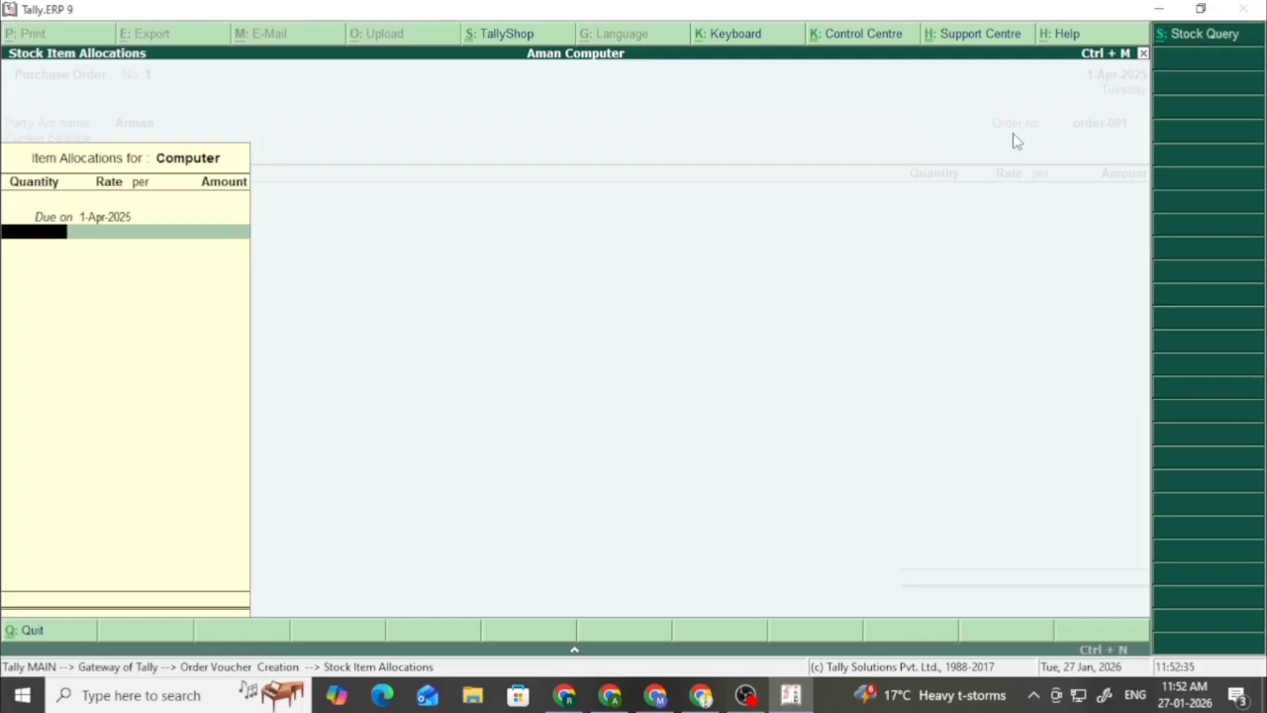
pyautogui.write('10')
pyautogui.press('Return')
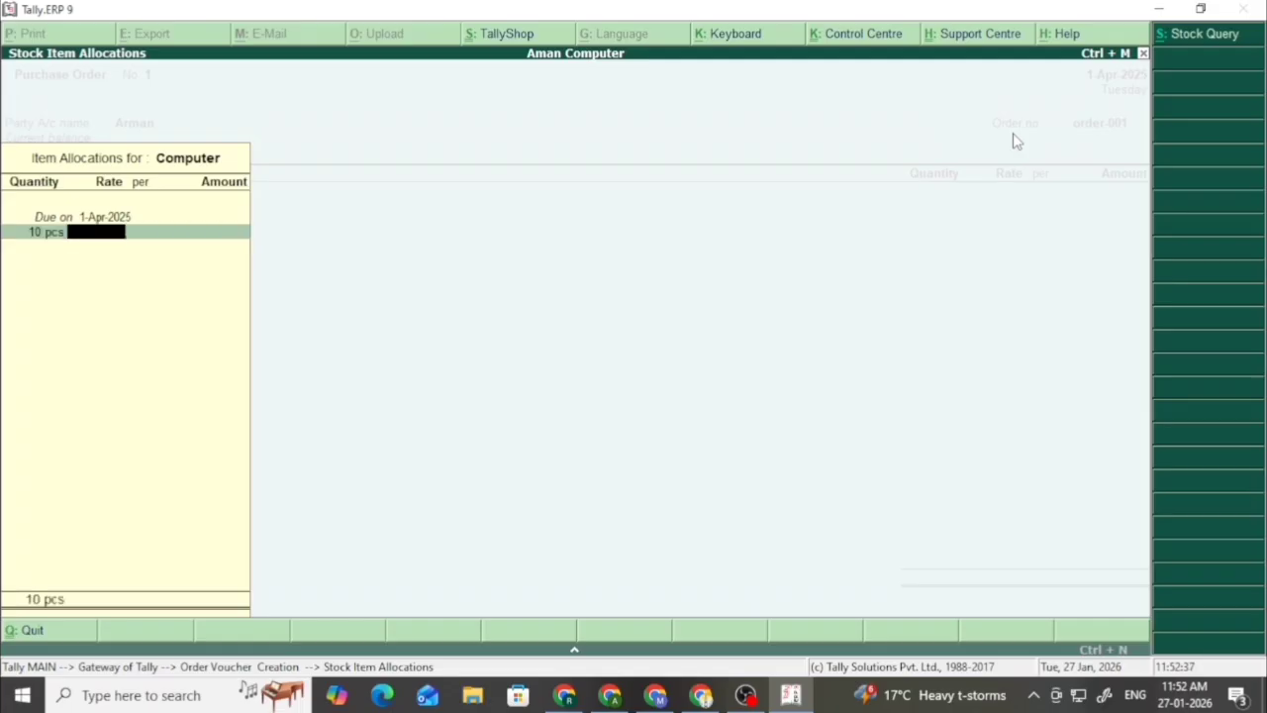
pyautogui.write('10000')
pyautogui.press('Return')
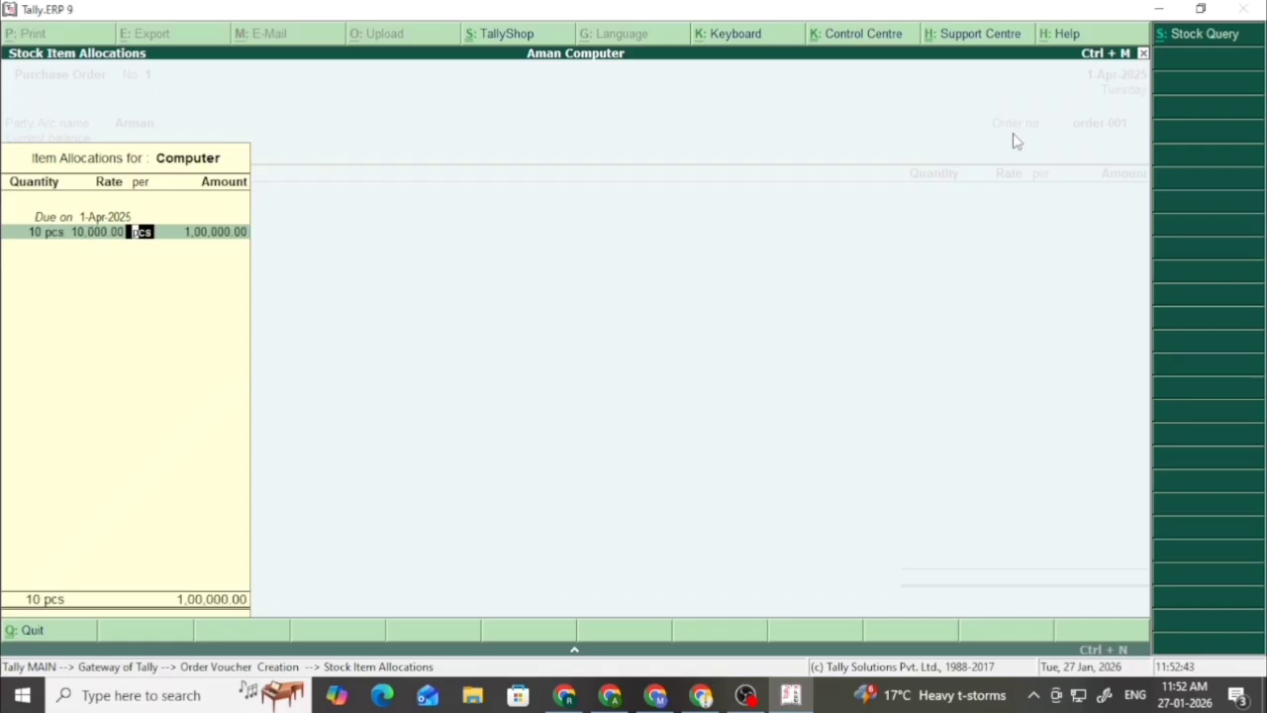
# - Finish the Computer item's allocation priced per pcs and return to the purchase order
pyautogui.press('Return')
pyautogui.press('Return')
pyautogui.press('Return')
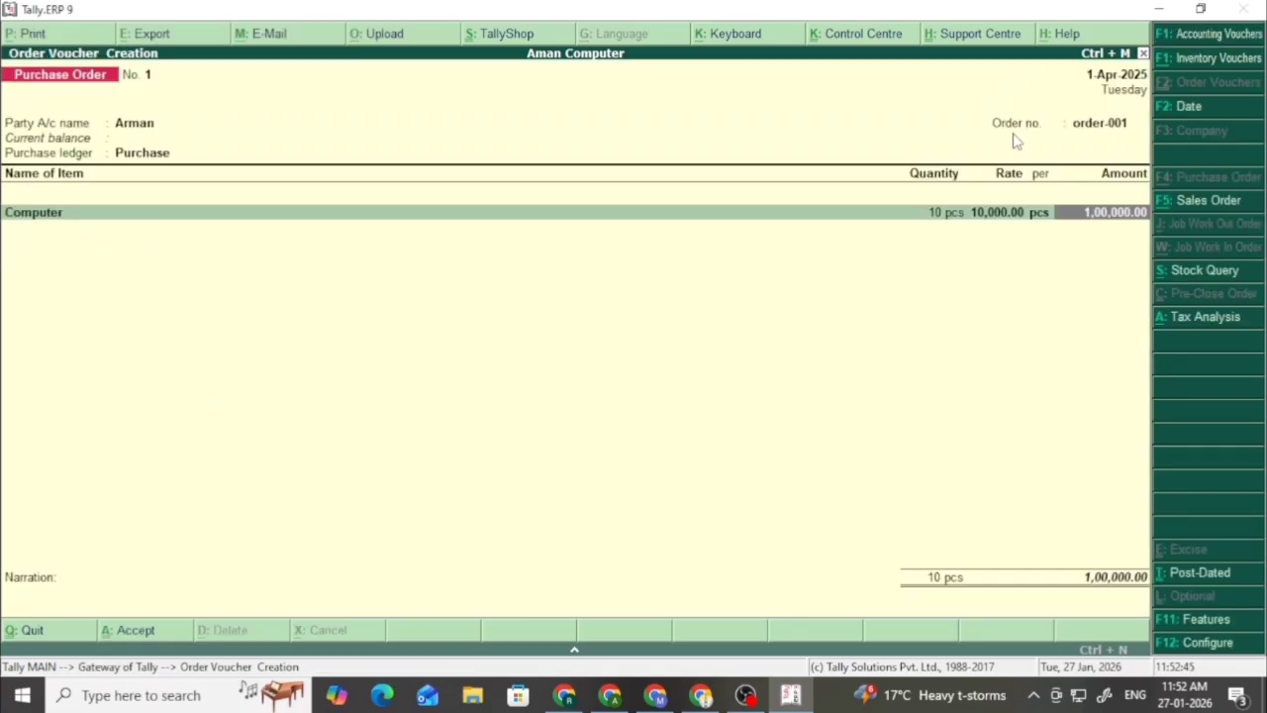
# - Add the Laptop item to the purchase order, due on 1-Apr-2025, with quantity 10 pcs and rate 10,000
pyautogui.press('Return')
pyautogui.press('Down')
pyautogui.press('Down')
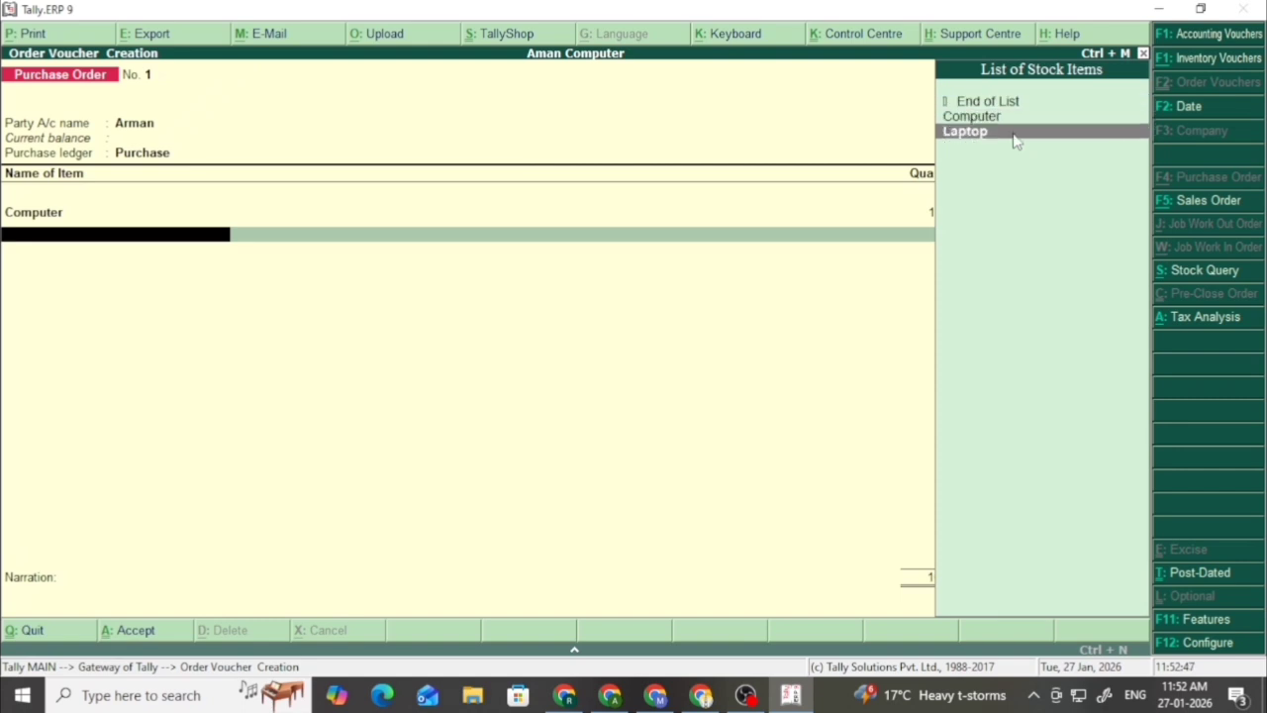
pyautogui.press('Return')
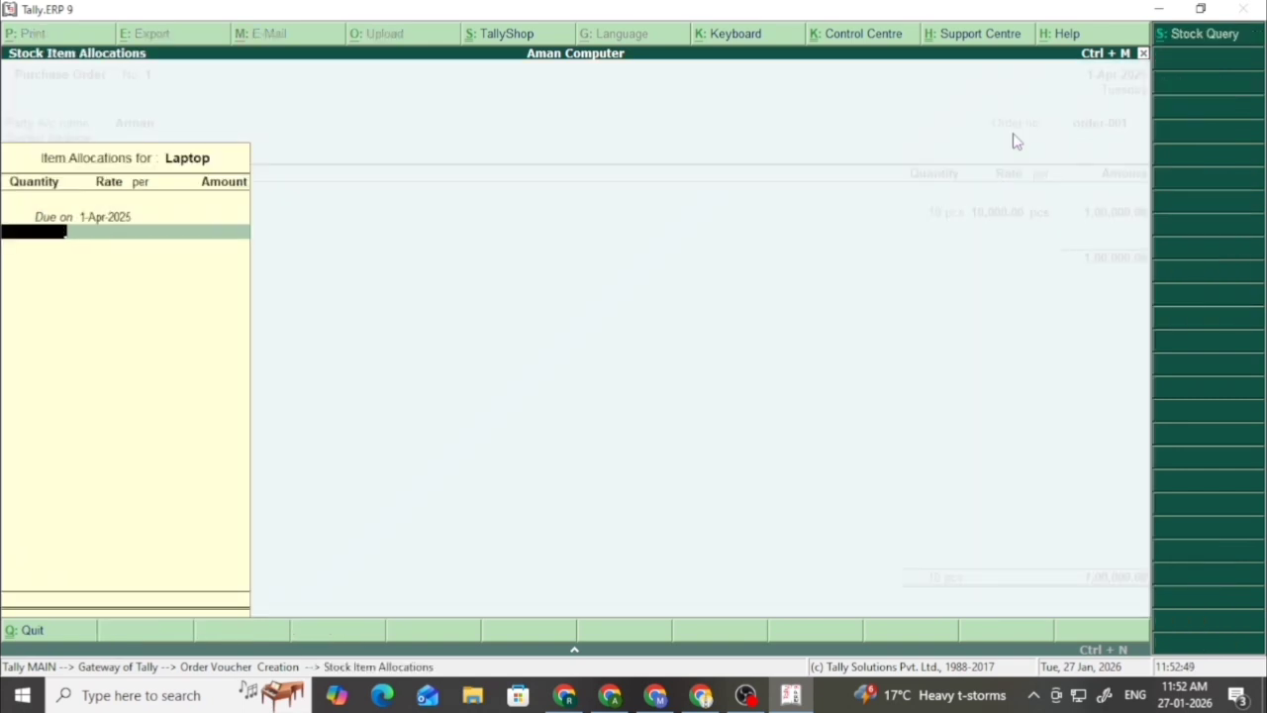
pyautogui.write('10')
pyautogui.press('Return')
pyautogui.write('1')
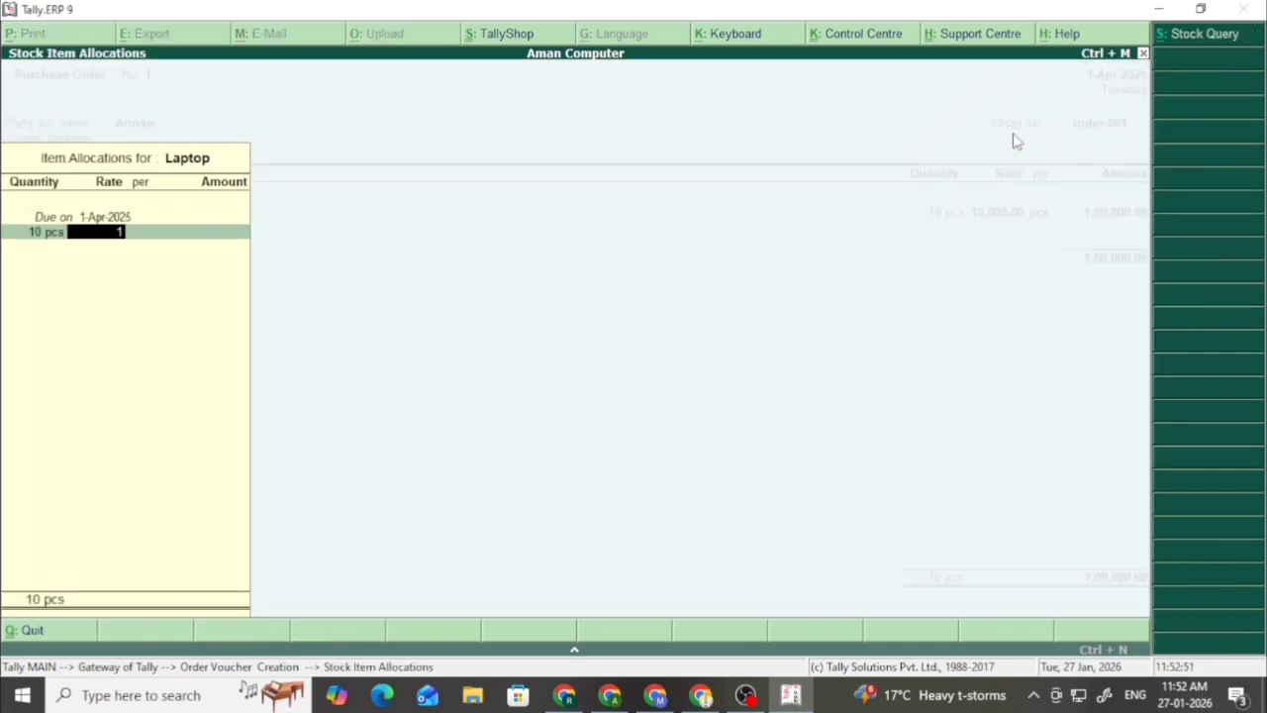
pyautogui.write('0,000')
pyautogui.press('Return')
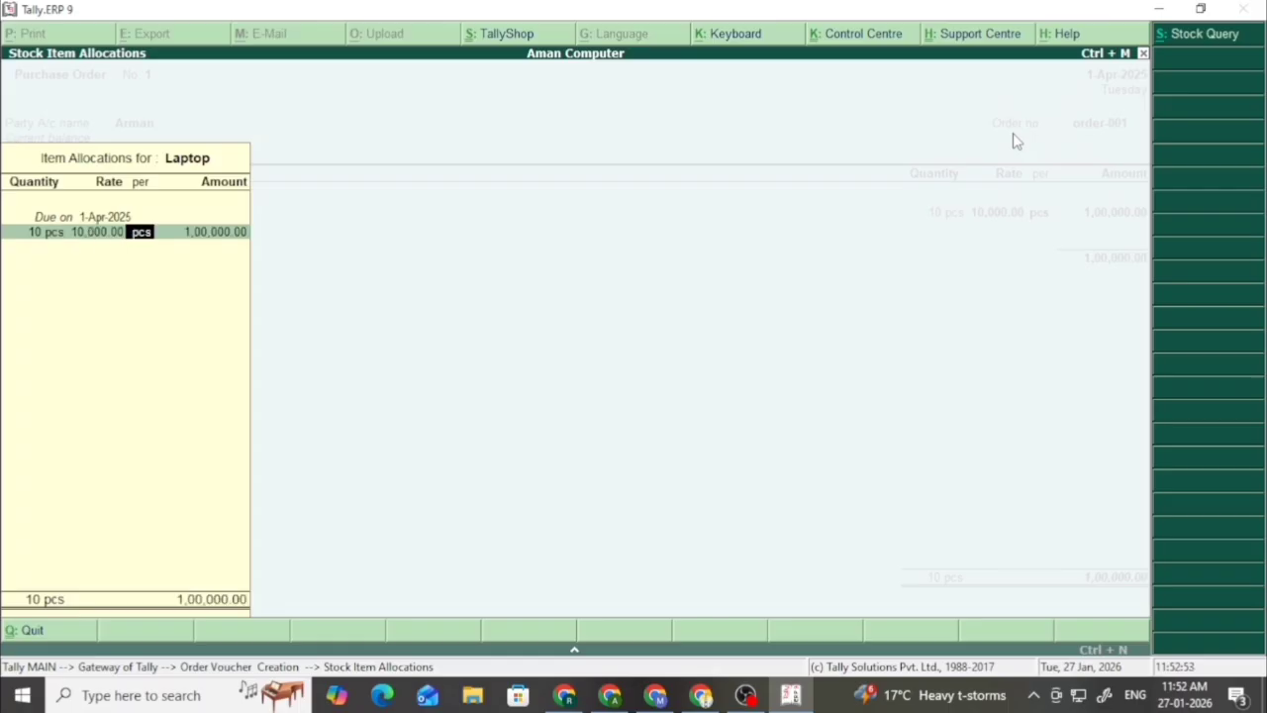
pyautogui.press('Return')
pyautogui.press('Return')
pyautogui.press('Return')
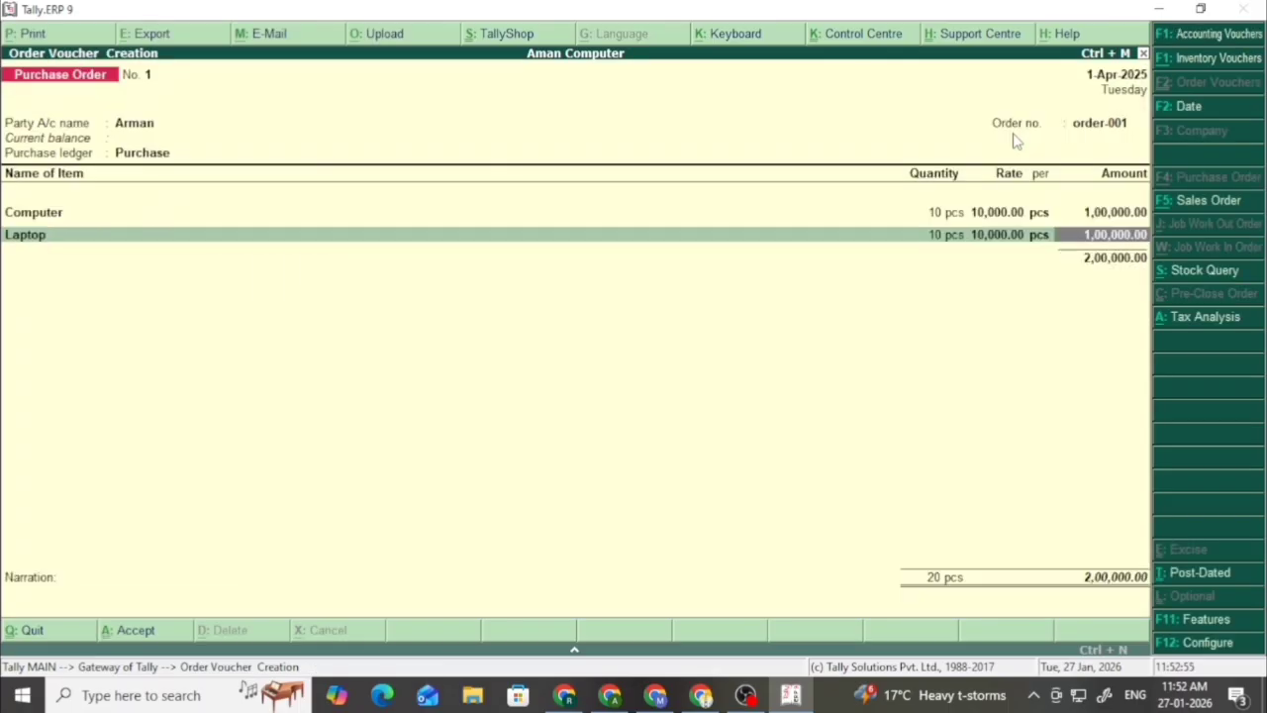
pyautogui.press('Return')
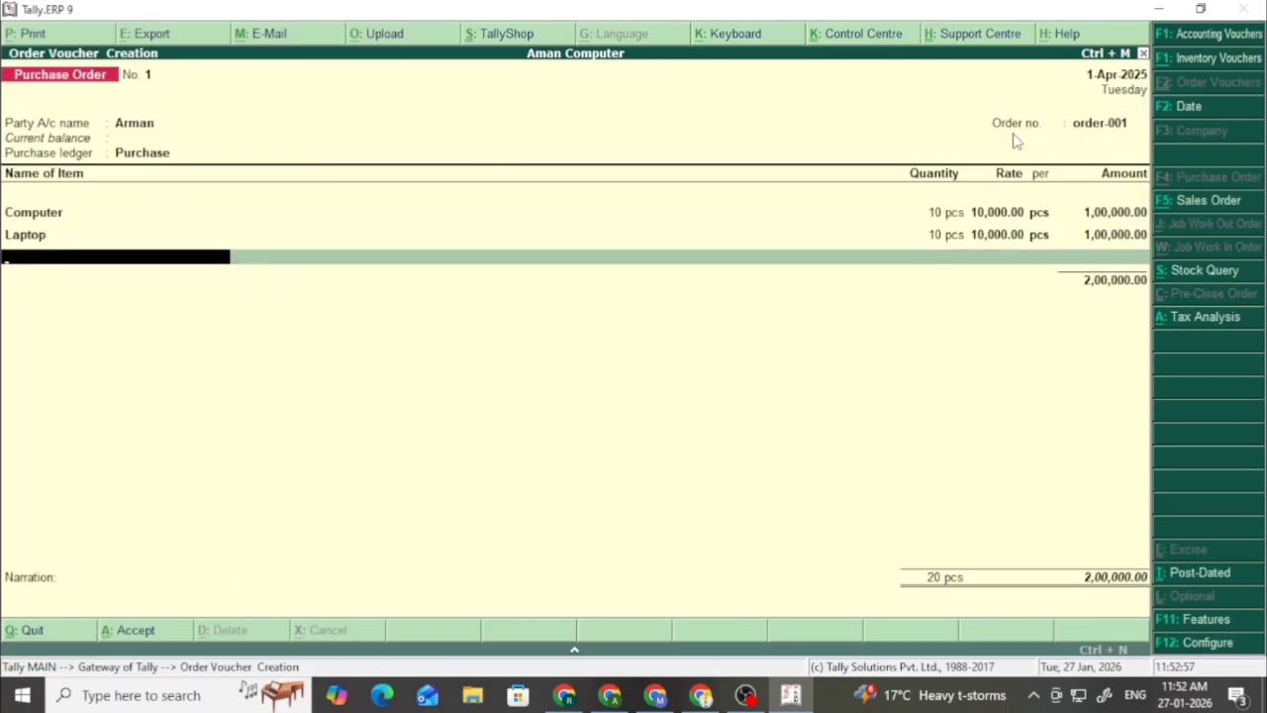
# - End the item list, save the purchase order without a narration, and leave voucher entry
pyautogui.press('Return')
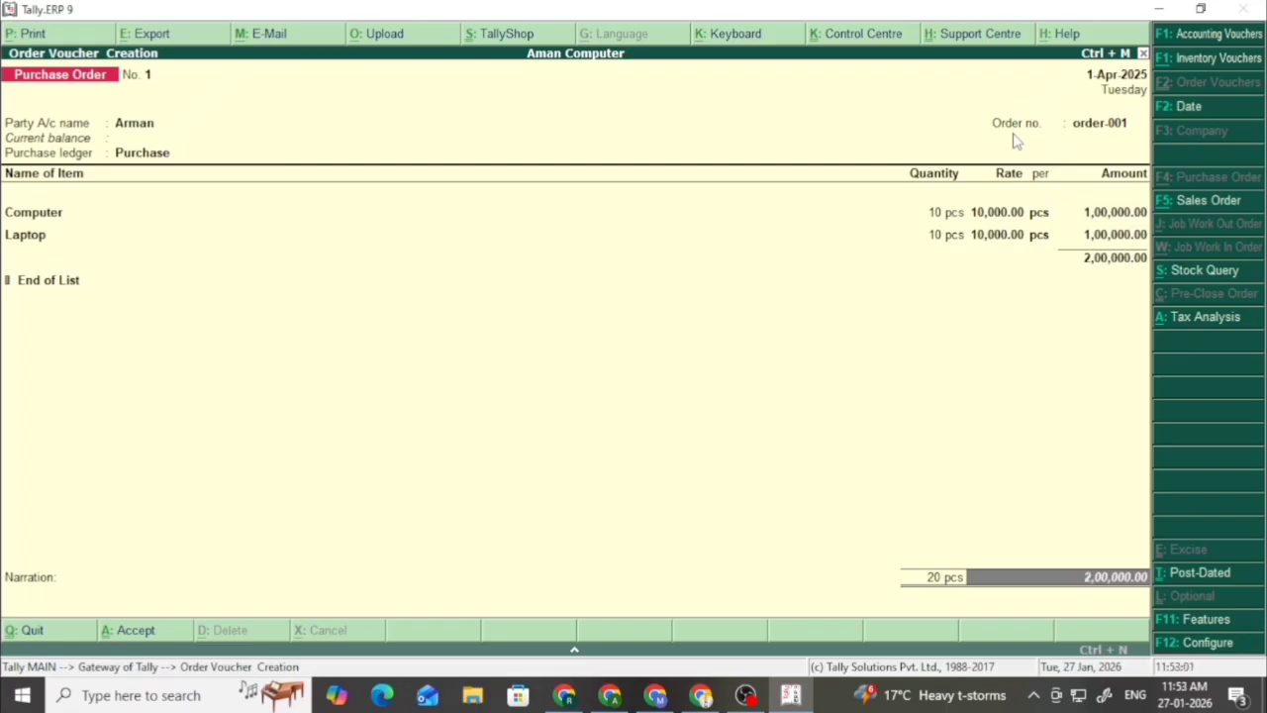
pyautogui.press('Return')
pyautogui.press('Return')
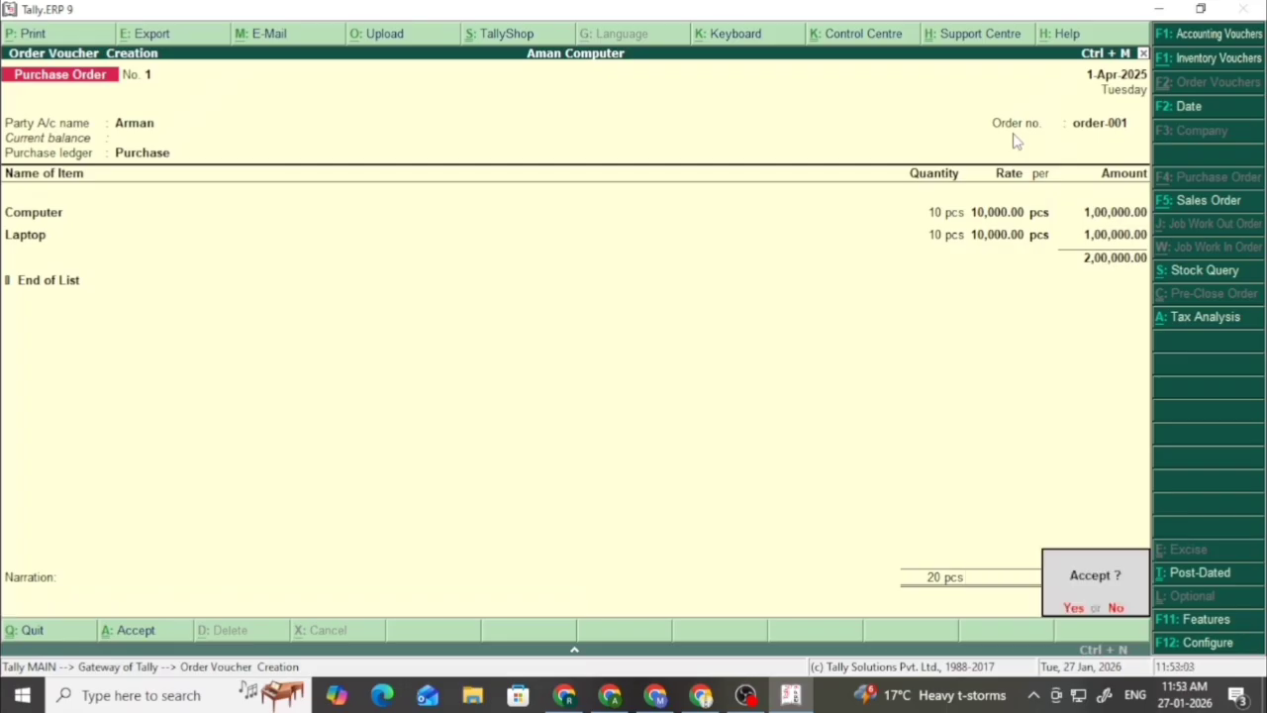
pyautogui.press('Return')
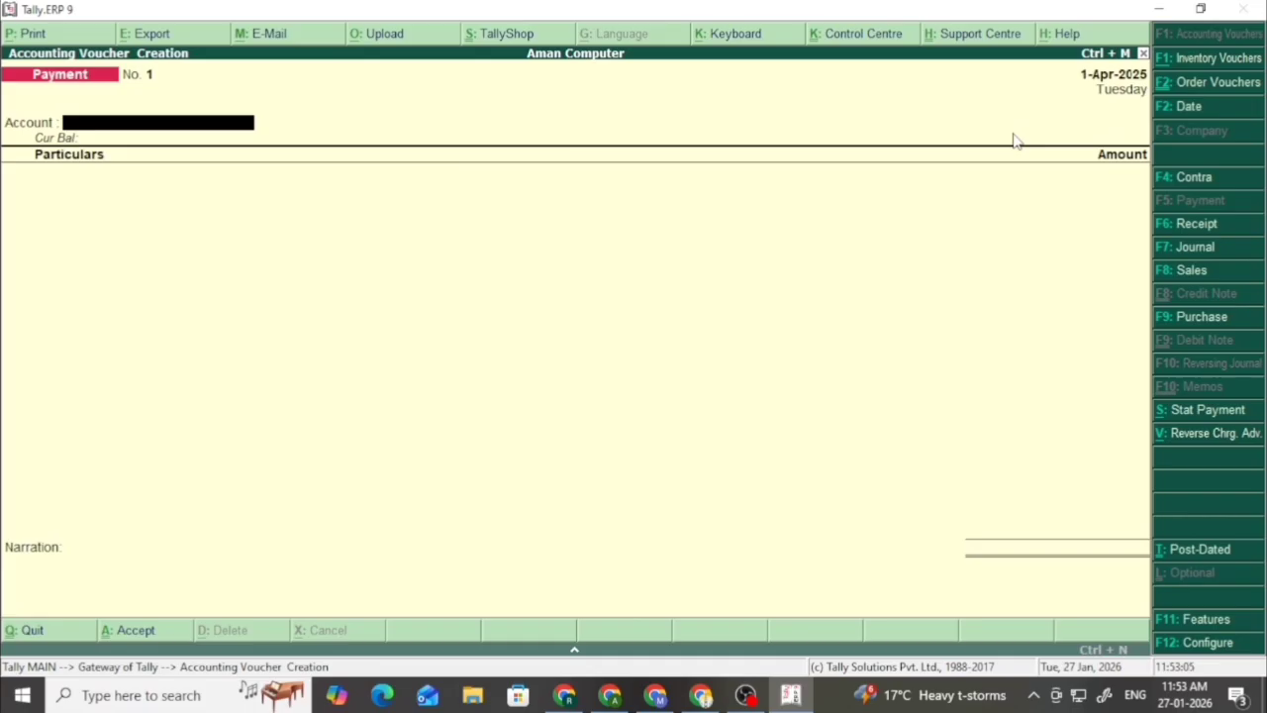
pyautogui.press('Escape')
pyautogui.press('Return')
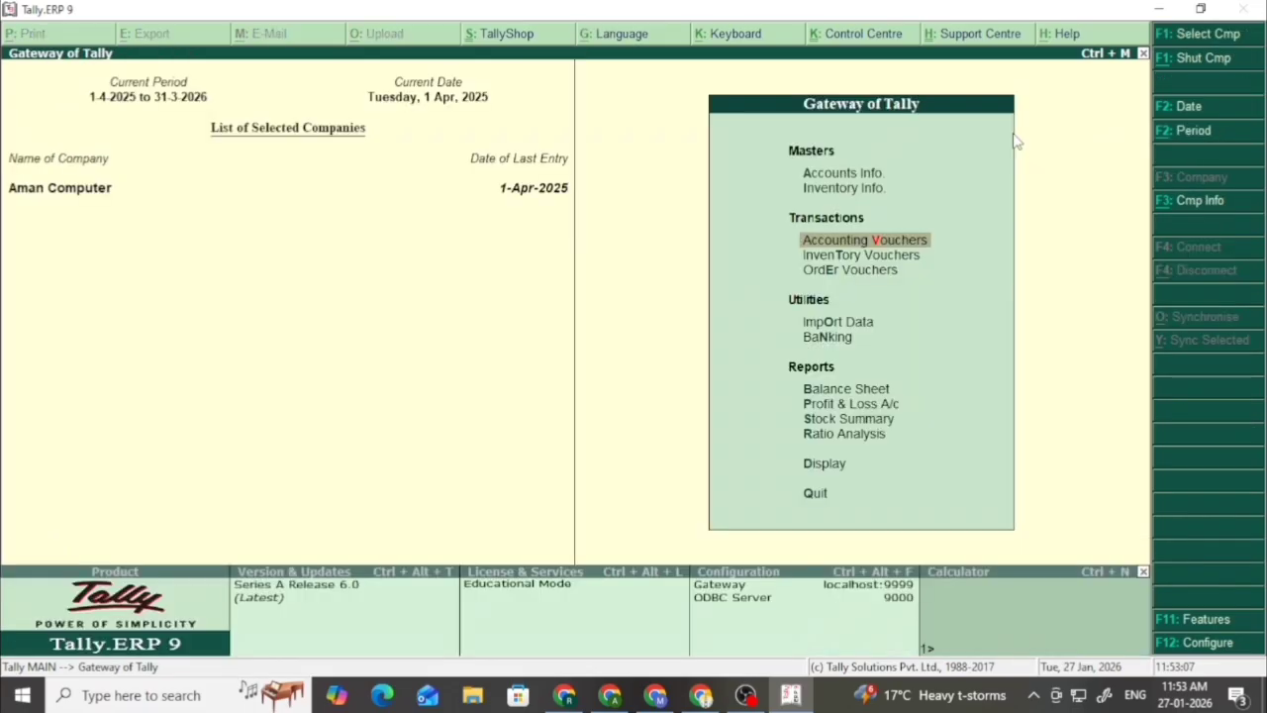
# - Go to the Statements of Inventory among the display reports
pyautogui.press('Down')
pyautogui.press('Down')
pyautogui.press('Down')
pyautogui.press('Down')
pyautogui.press('Down')
pyautogui.press('Down')
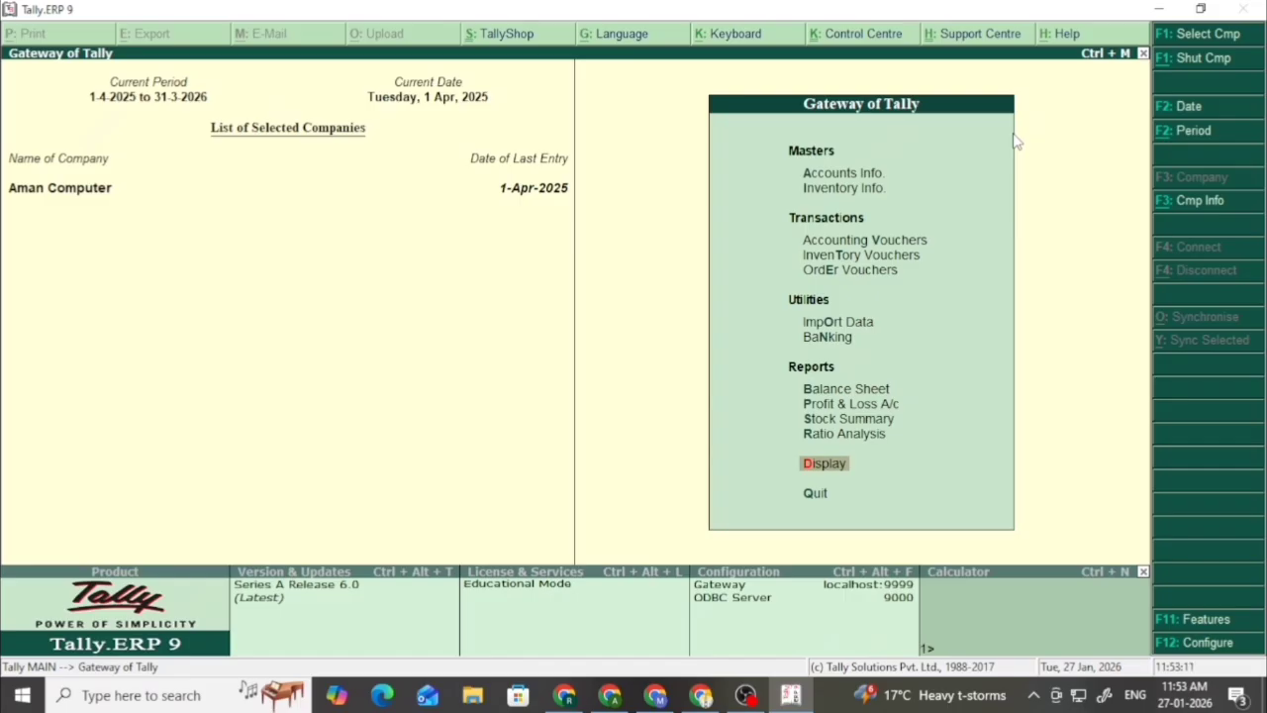
pyautogui.press('Return')
pyautogui.press('Down')
pyautogui.press('Down')
pyautogui.press('Down')
pyautogui.press('Down')
pyautogui.press('Down')
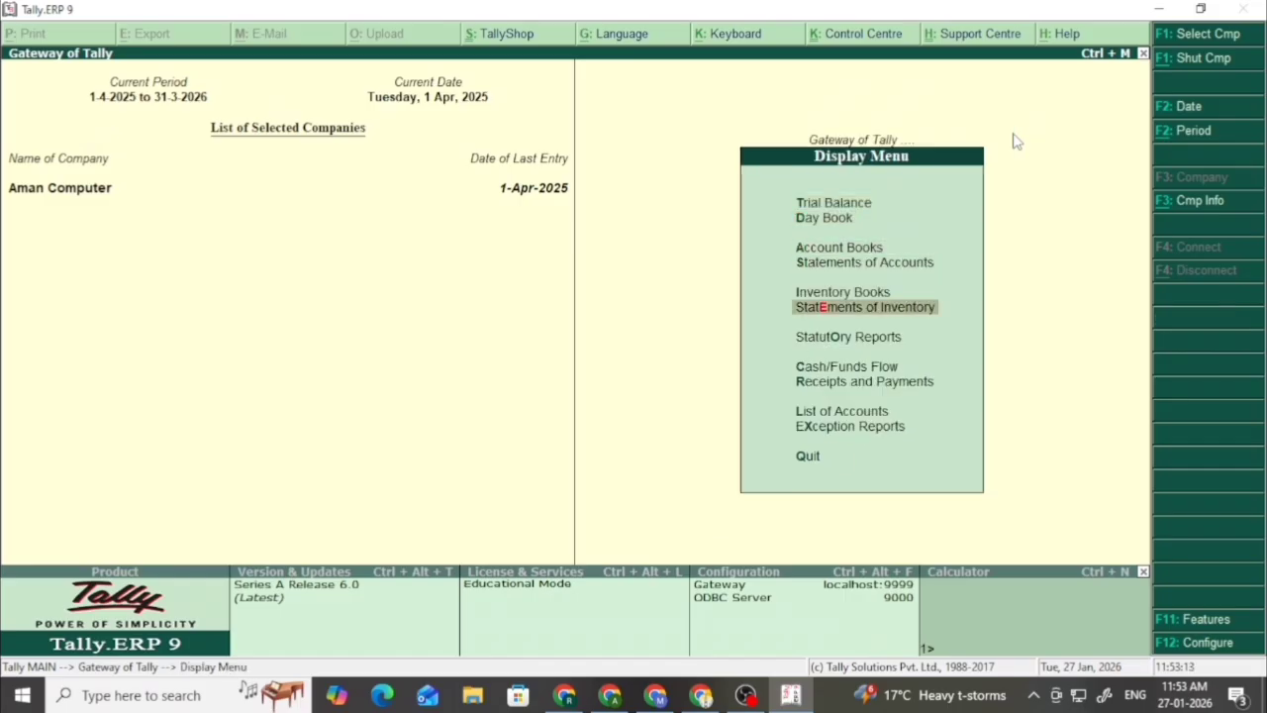
pyautogui.press('Return')
# - Open the Purchase Order Outstandings report choices
pyautogui.press('Down')
pyautogui.press('Down')
pyautogui.press('Down')
pyautogui.press('Down')
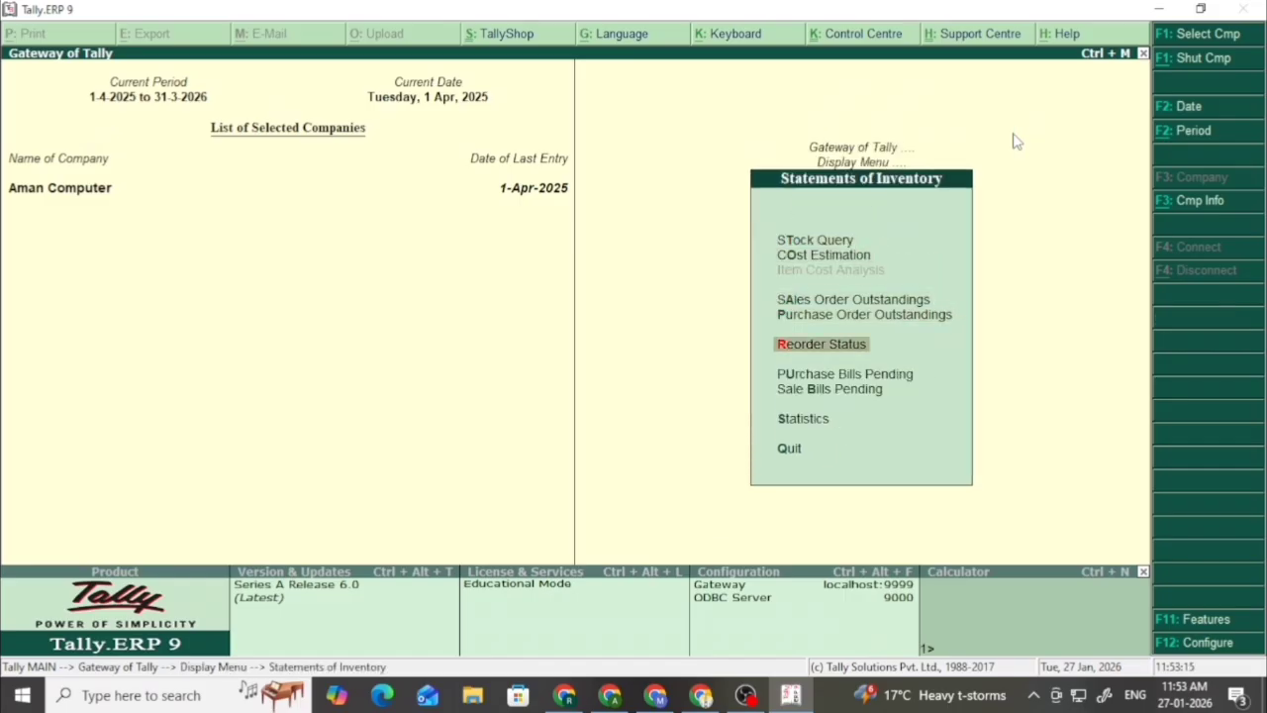
pyautogui.press('Up')
pyautogui.press('Return')
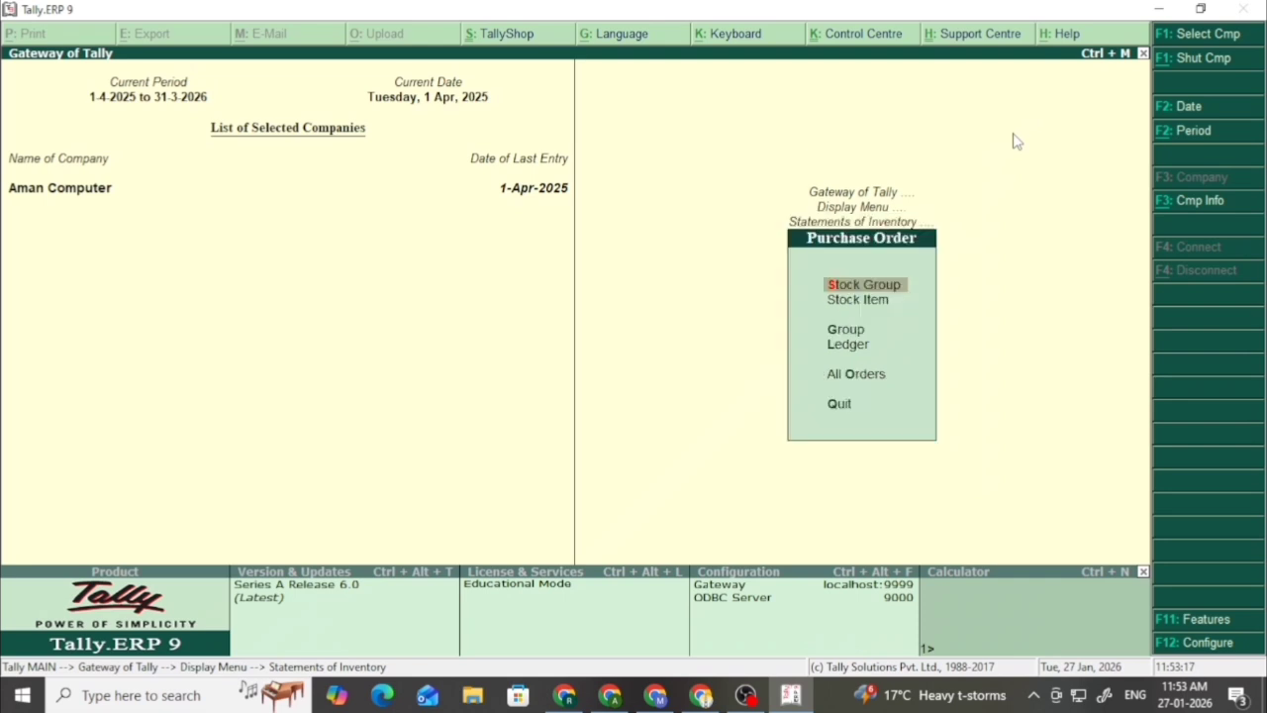
# - View all outstanding purchase orders in the detailed format
pyautogui.press('Down')
pyautogui.press('Down')
pyautogui.press('Down')
pyautogui.press('Down')
pyautogui.press('Down')
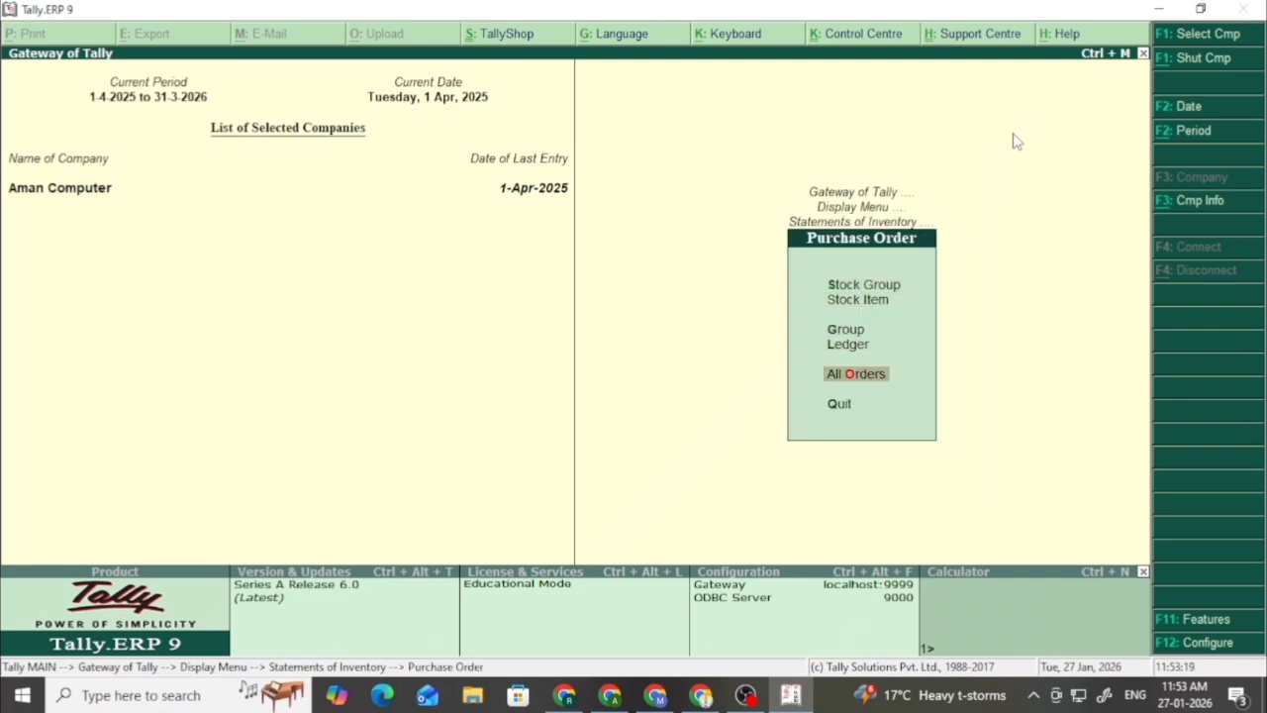
pyautogui.press('Up')
pyautogui.press('Return')
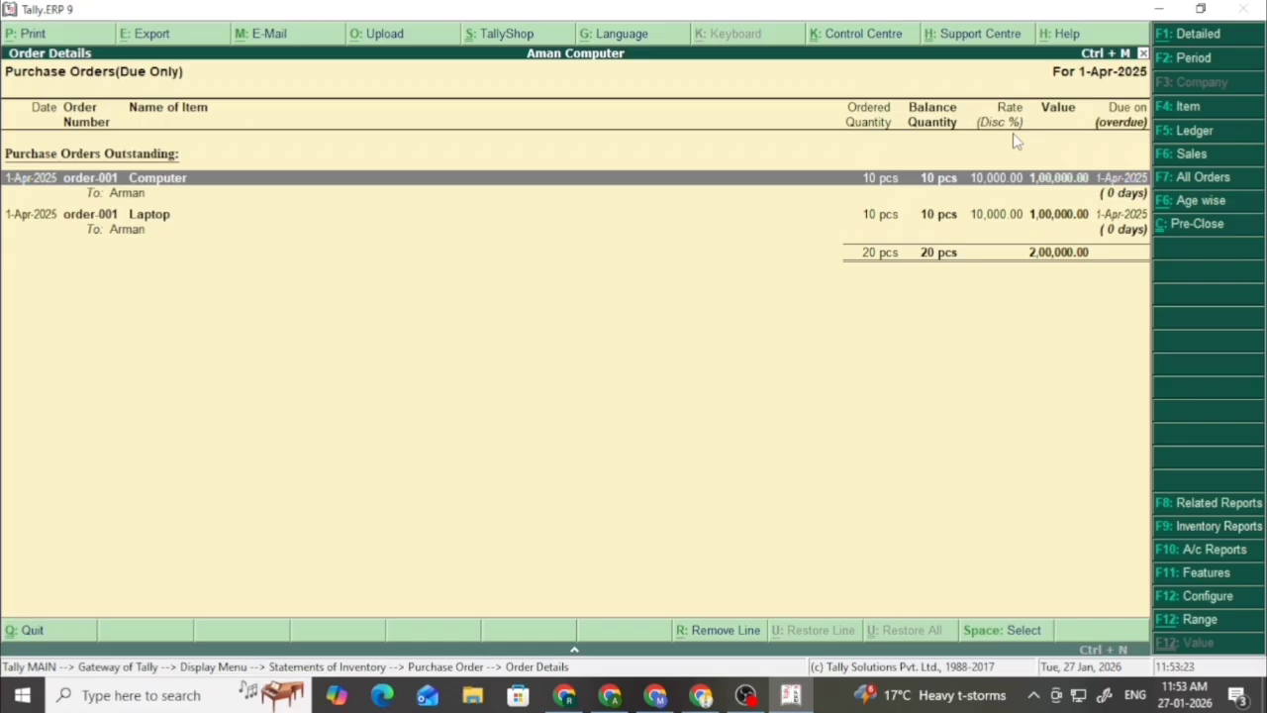
pyautogui.hotkey('alt', 'F1')
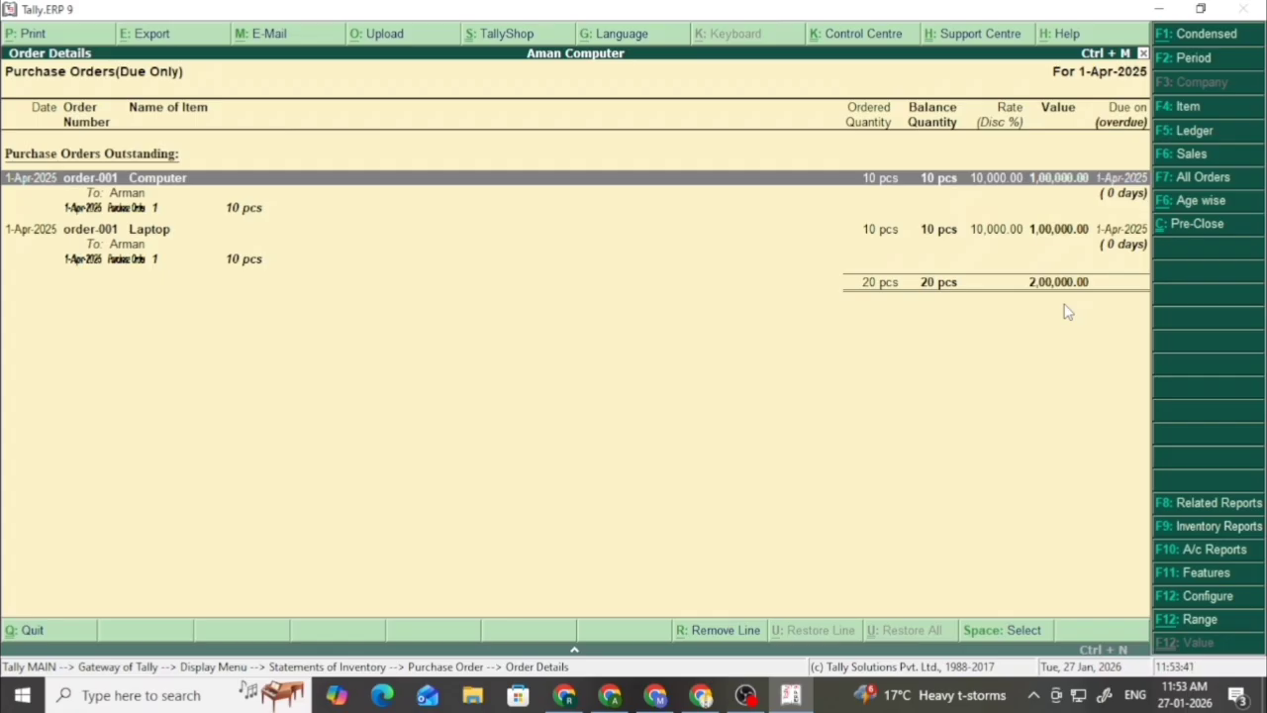
# - Close the outstanding purchase orders report and return to the Gateway of Tally
pyautogui.press('Escape')
pyautogui.press('Escape')
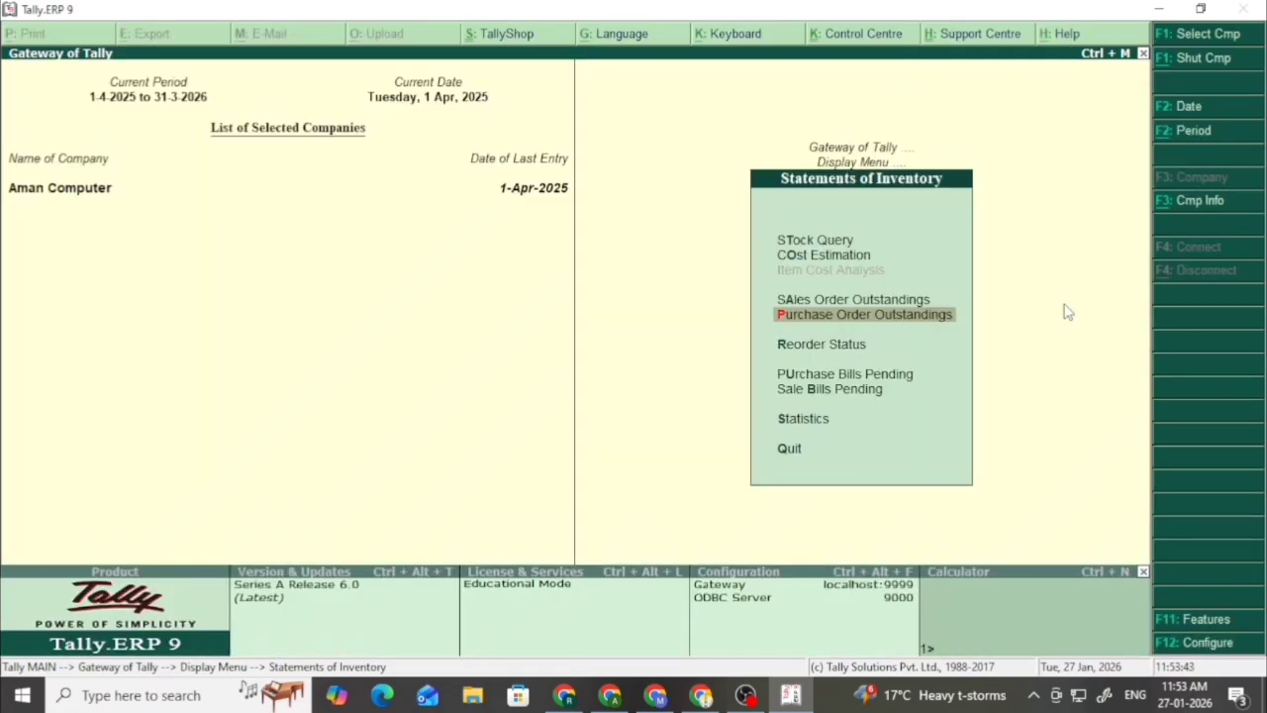
pyautogui.press('Escape')
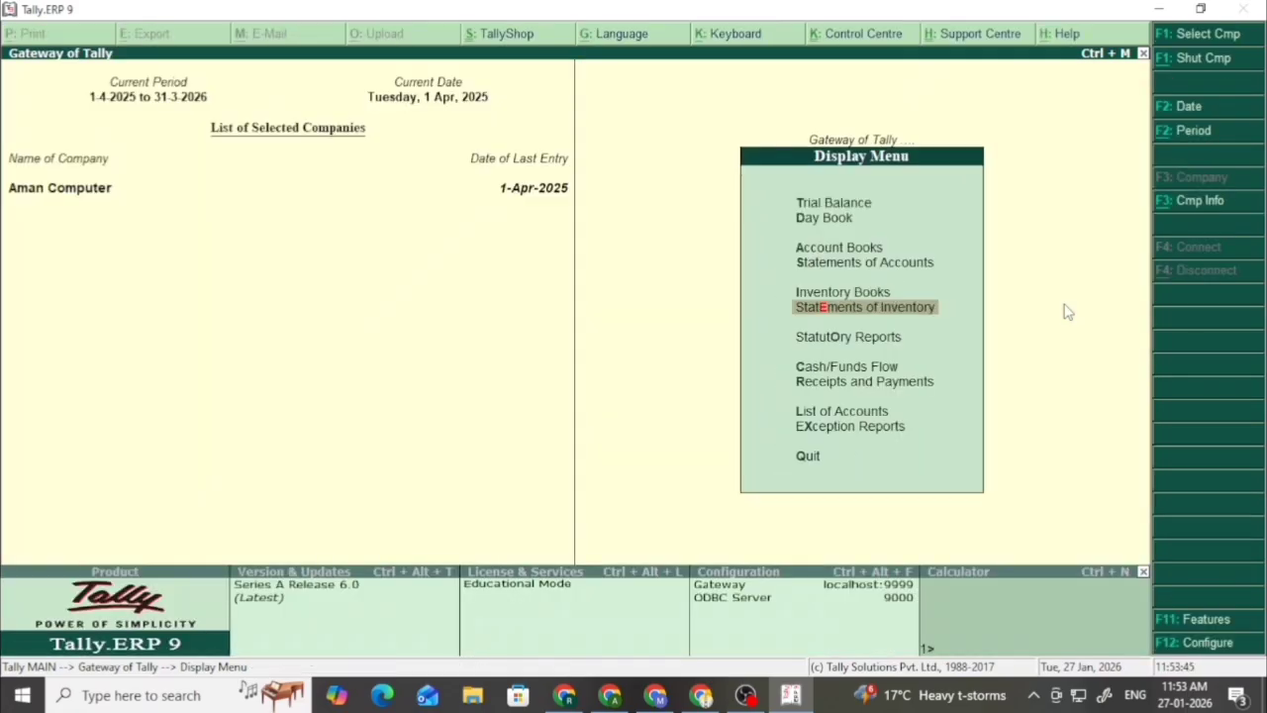
pyautogui.press('Escape')
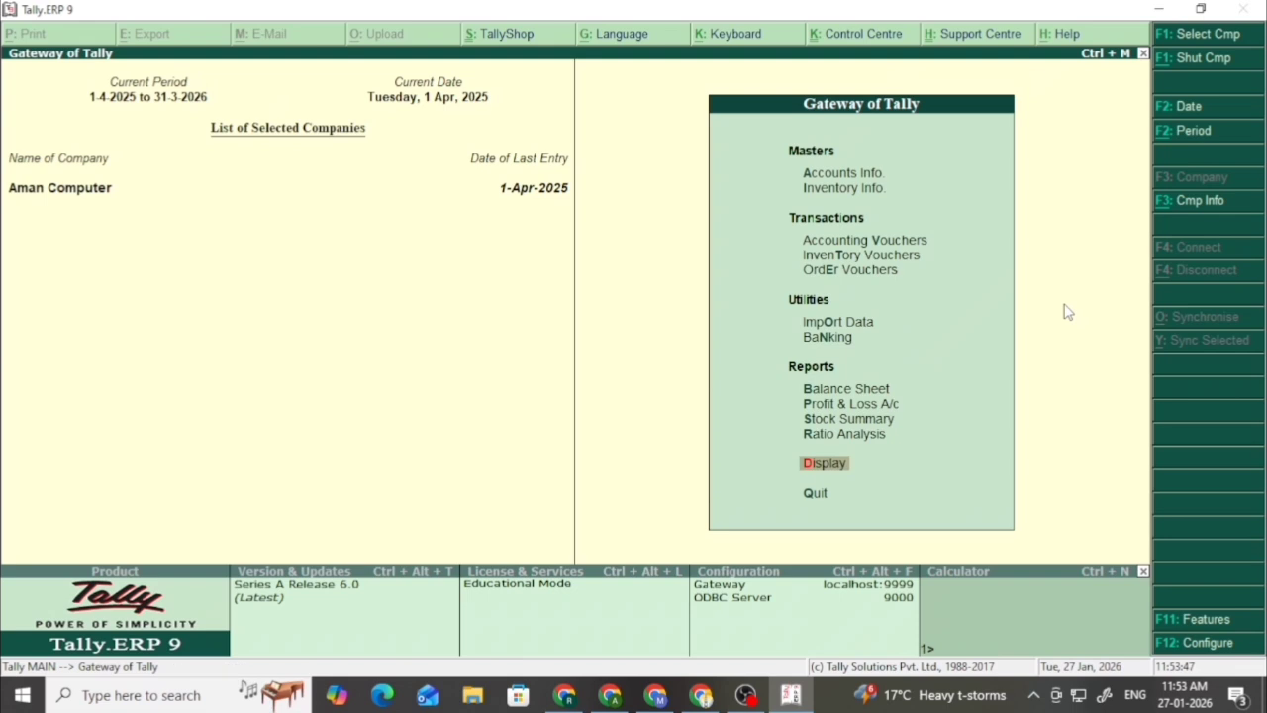
# - Start a new Receipt Note inventory voucher from accounting voucher entry
pyautogui.press('Escape')
pyautogui.press('Escape')
pyautogui.press('Down')
pyautogui.press('Down')
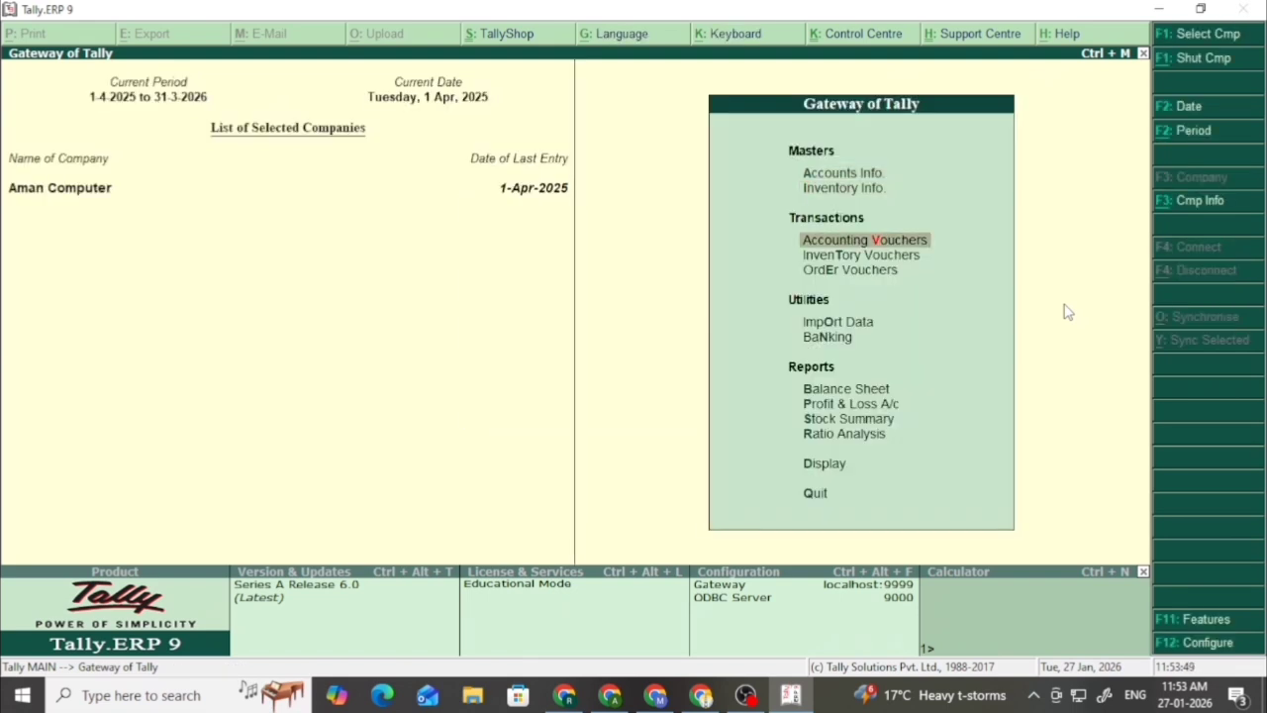
pyautogui.press('Return')
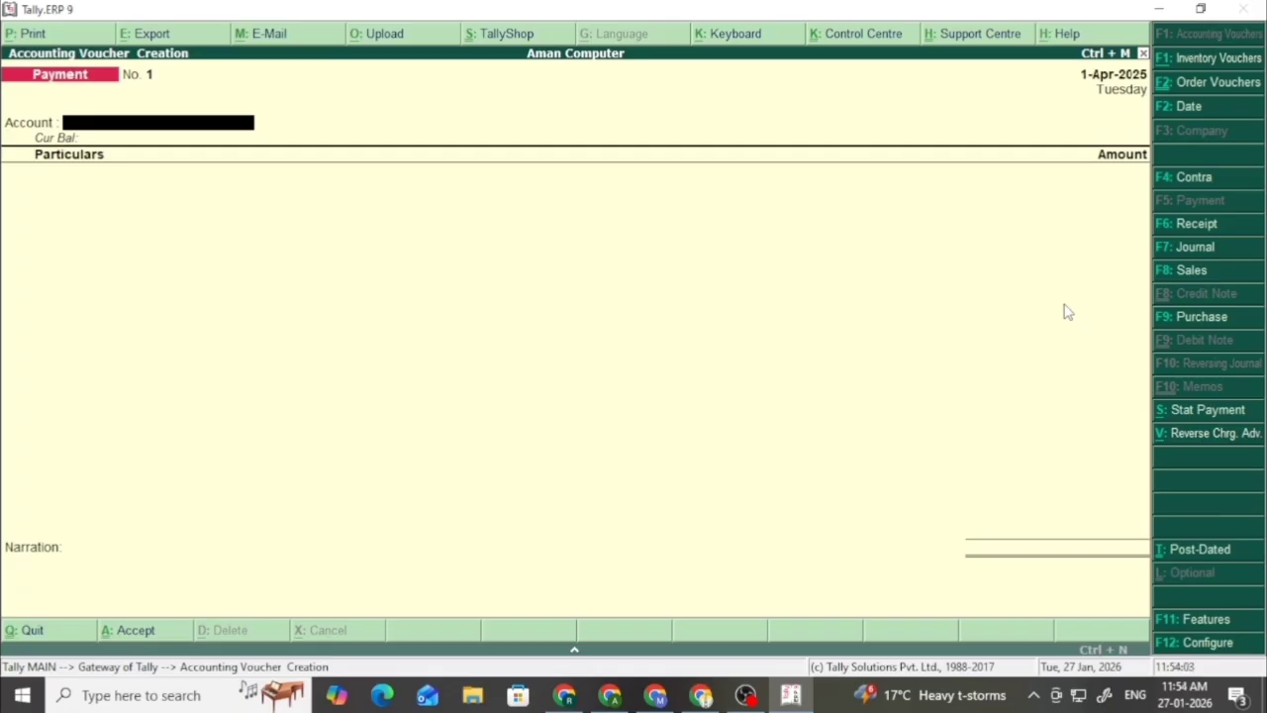
pyautogui.hotkey('alt', 'F9')
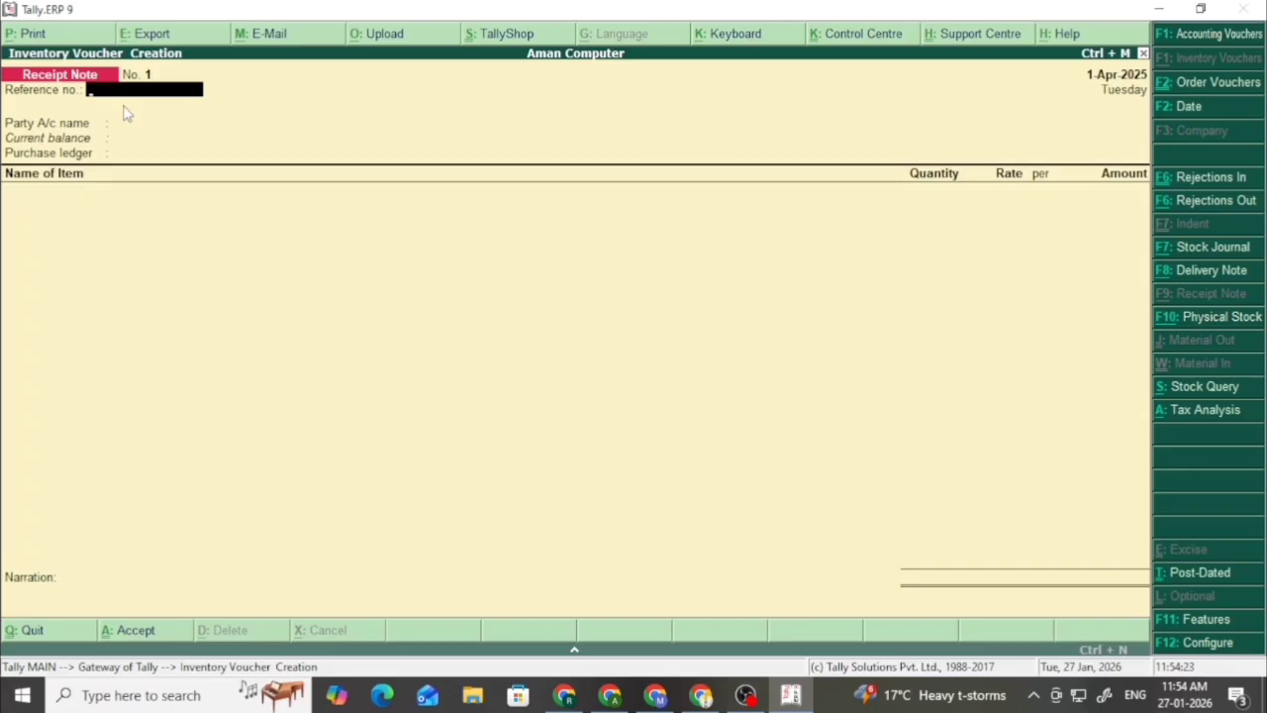
# - Enter 01 as the receipt note's reference number and select the supplier as the party account
pyautogui.write('01')
pyautogui.press('Return')
pyautogui.press('Return')
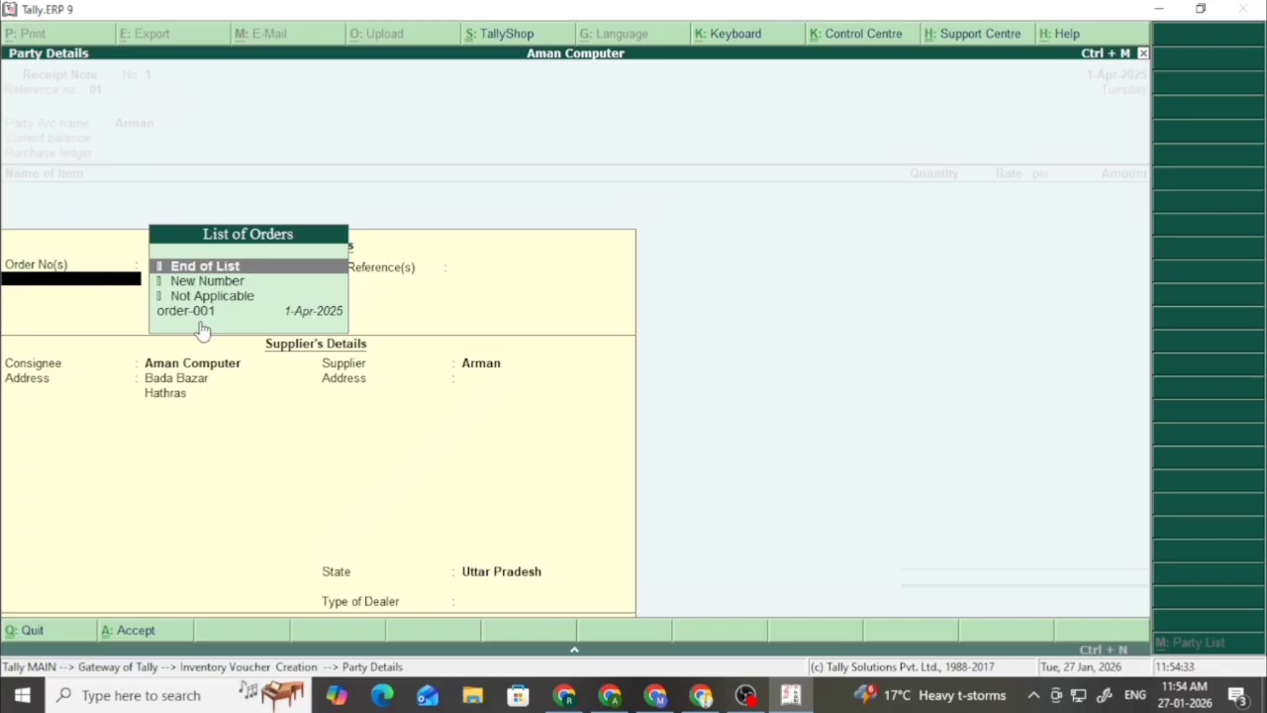
# - Link the receipt note to purchase order order-001 dated 1-Apr-2025 in the party's order details
pyautogui.press('Down')
pyautogui.press('Down')
pyautogui.press('Down')
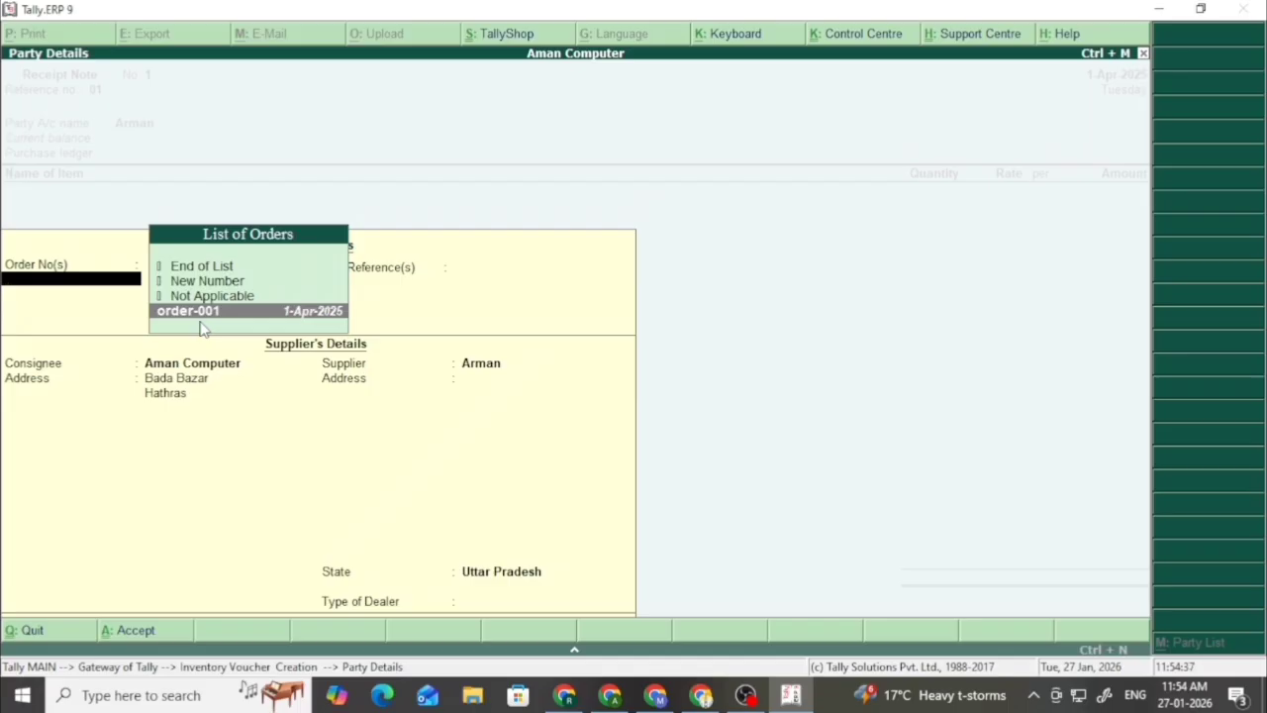
pyautogui.press('Return')
pyautogui.press('Return')
pyautogui.press('Return')
pyautogui.press('Return')
pyautogui.press('Return')
pyautogui.press('Return')
pyautogui.press('Return')
pyautogui.press('Return')
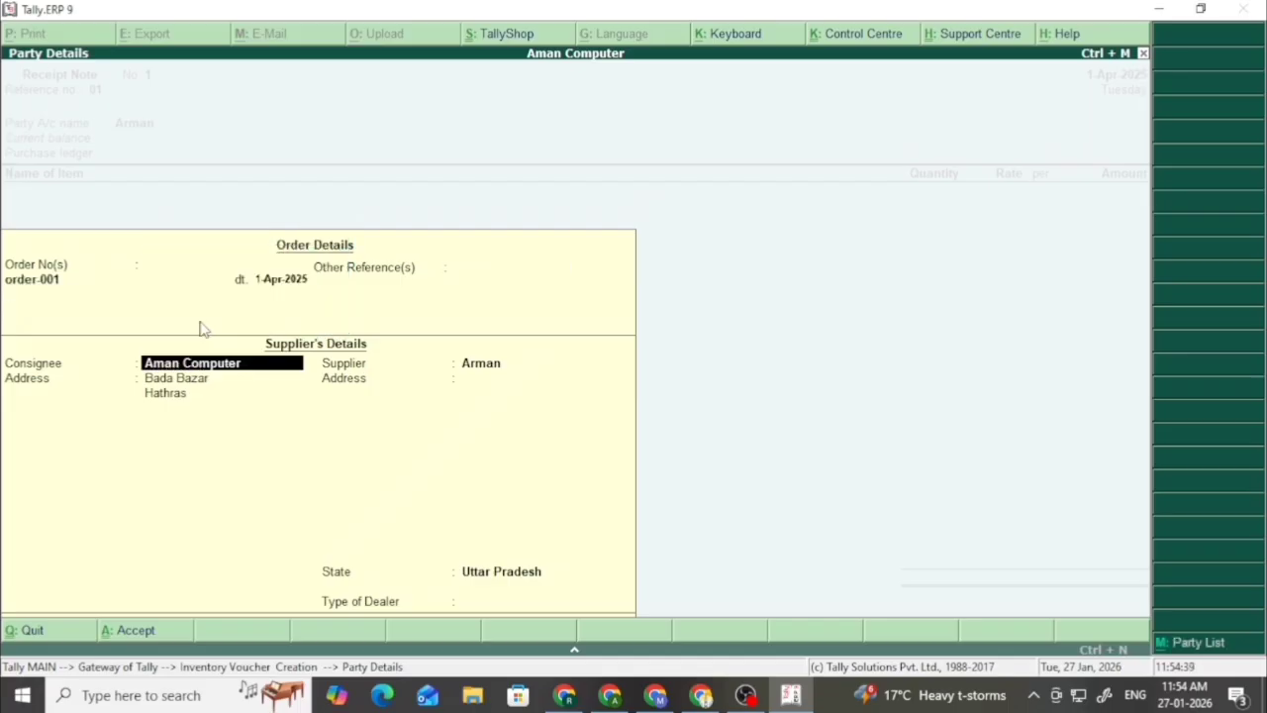
# - Accept the supplier's details with dealer type Not Applicable and keep Purchase as the purchase ledger
pyautogui.press('Return')
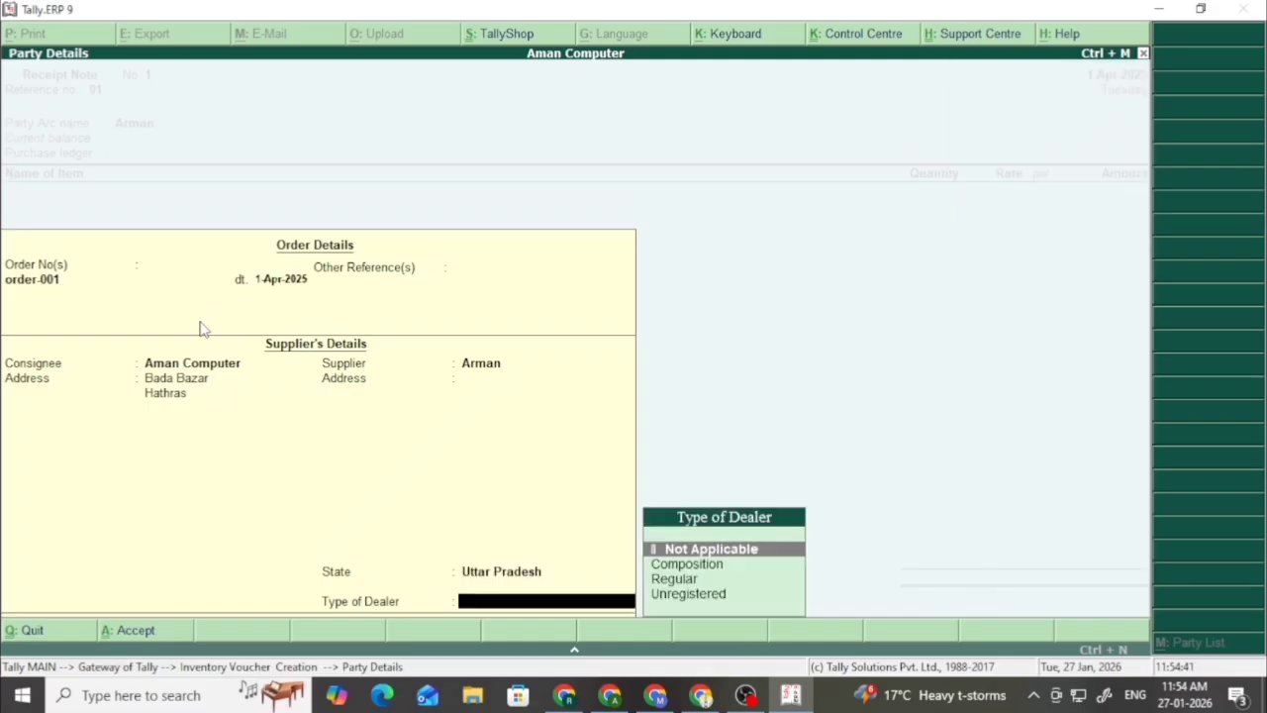
pyautogui.press('Return')
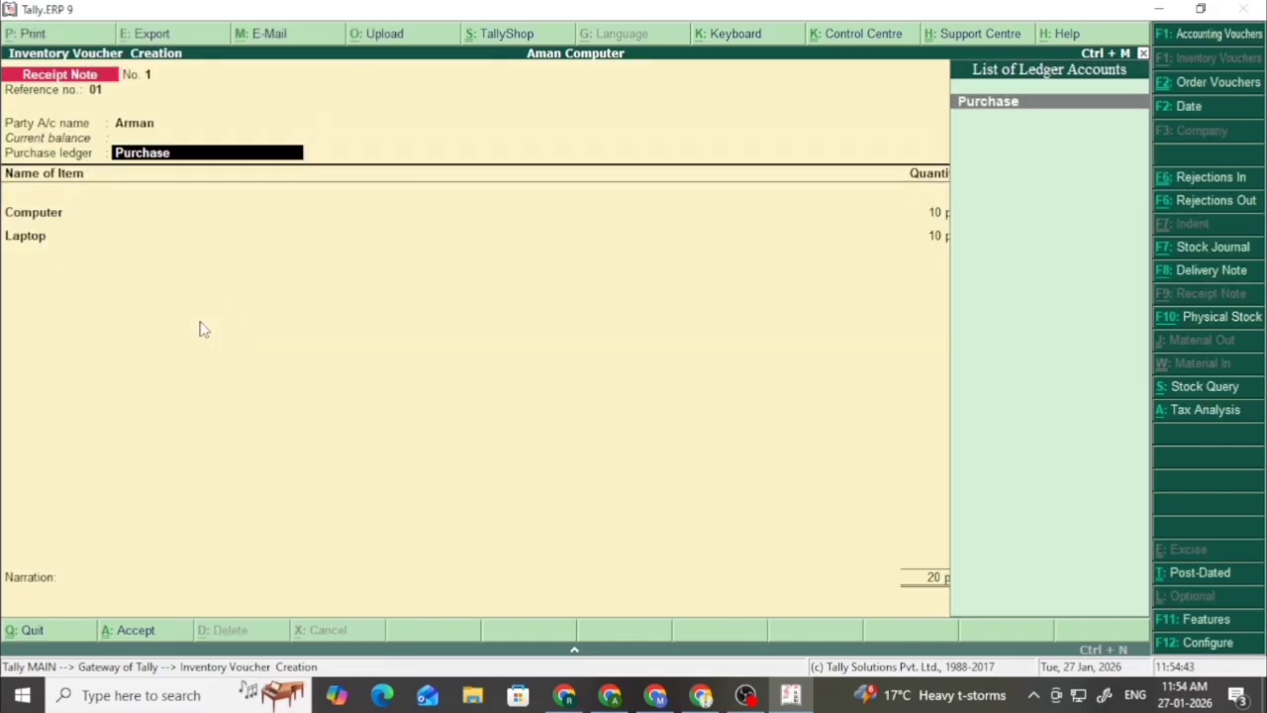
pyautogui.press('Return')
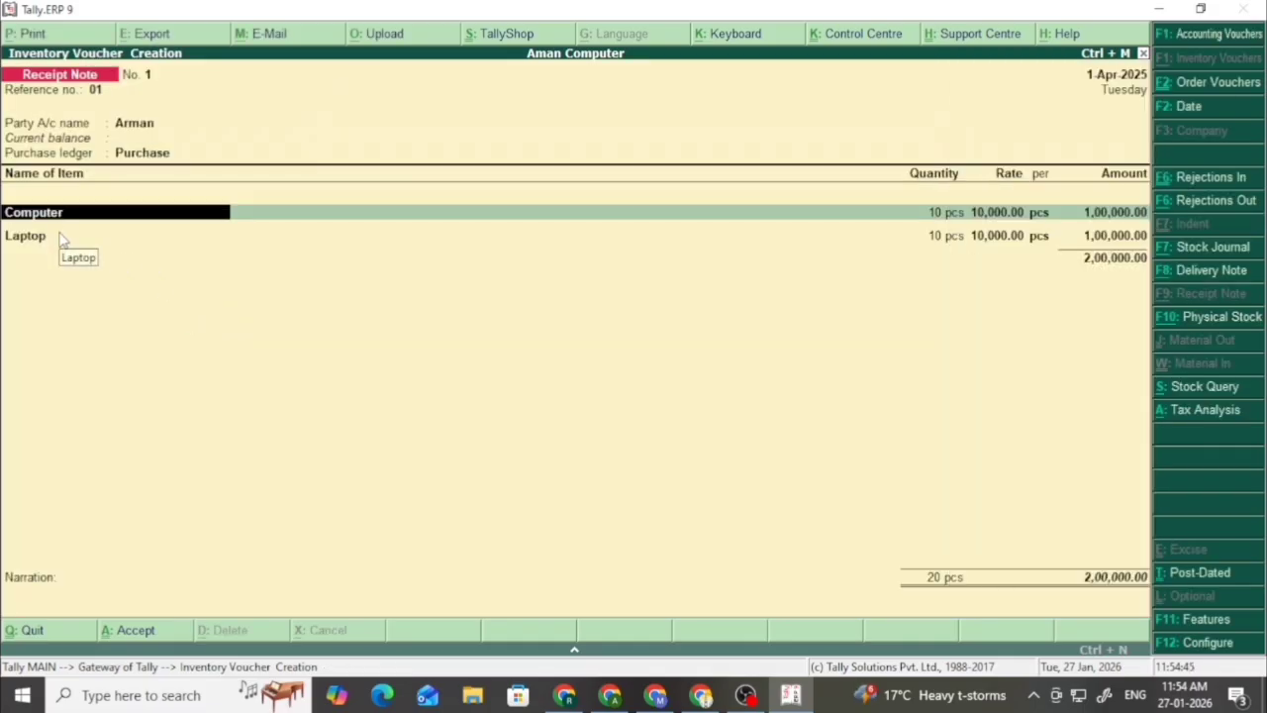
# - Allocate the received Computer item to tracking number 01 and order-001, keeping 10 pcs at rate 10,000
pyautogui.press('Return')
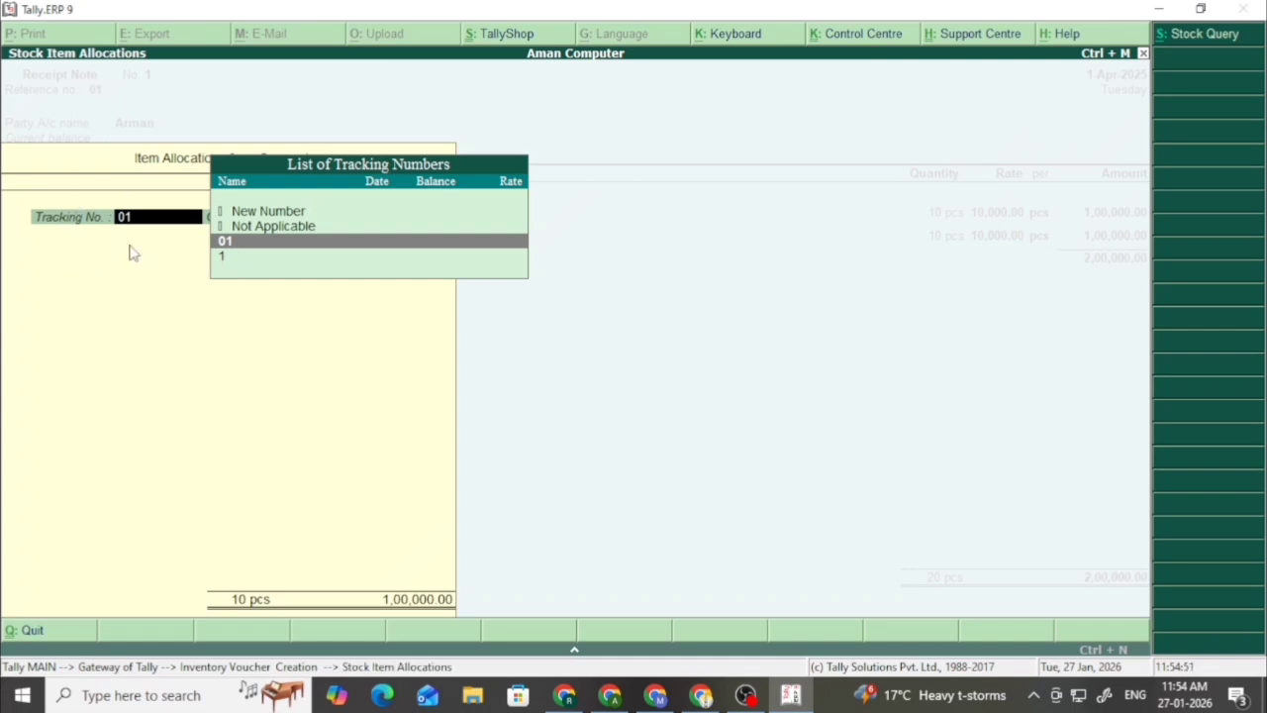
pyautogui.press('Return')
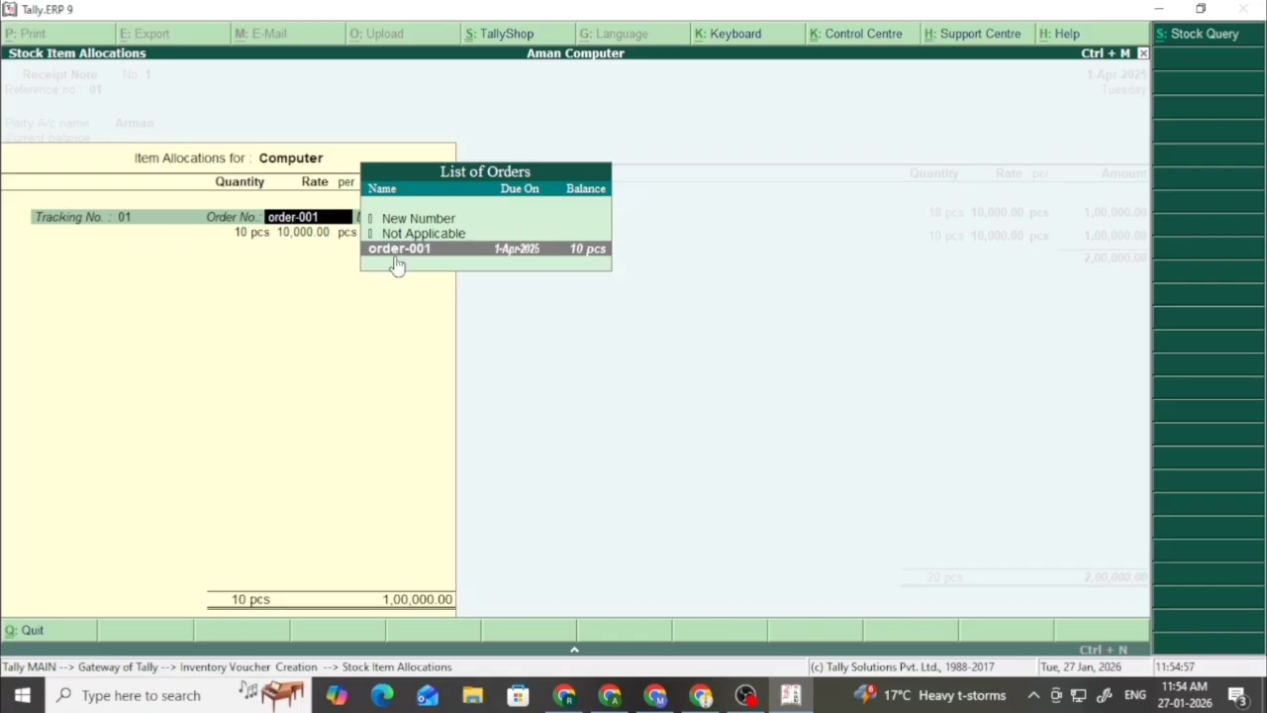
pyautogui.press('Return')
pyautogui.press('Return')
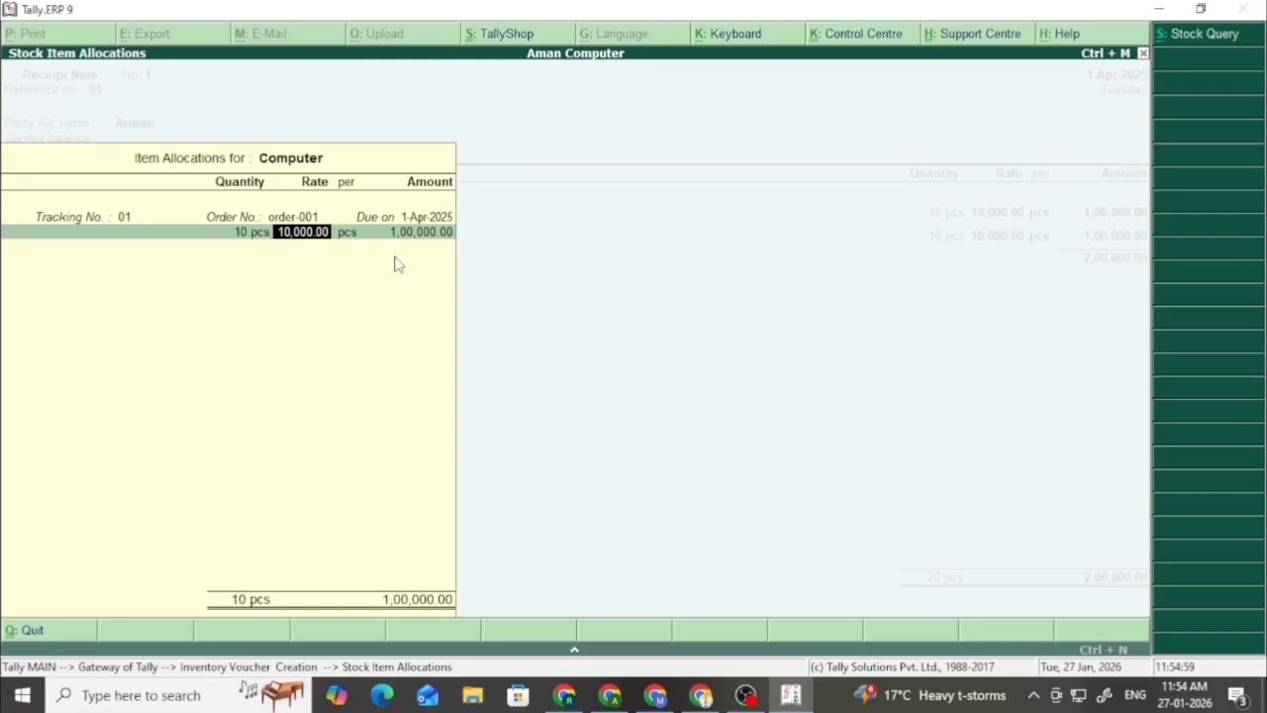
pyautogui.press('Return')
pyautogui.press('Return')
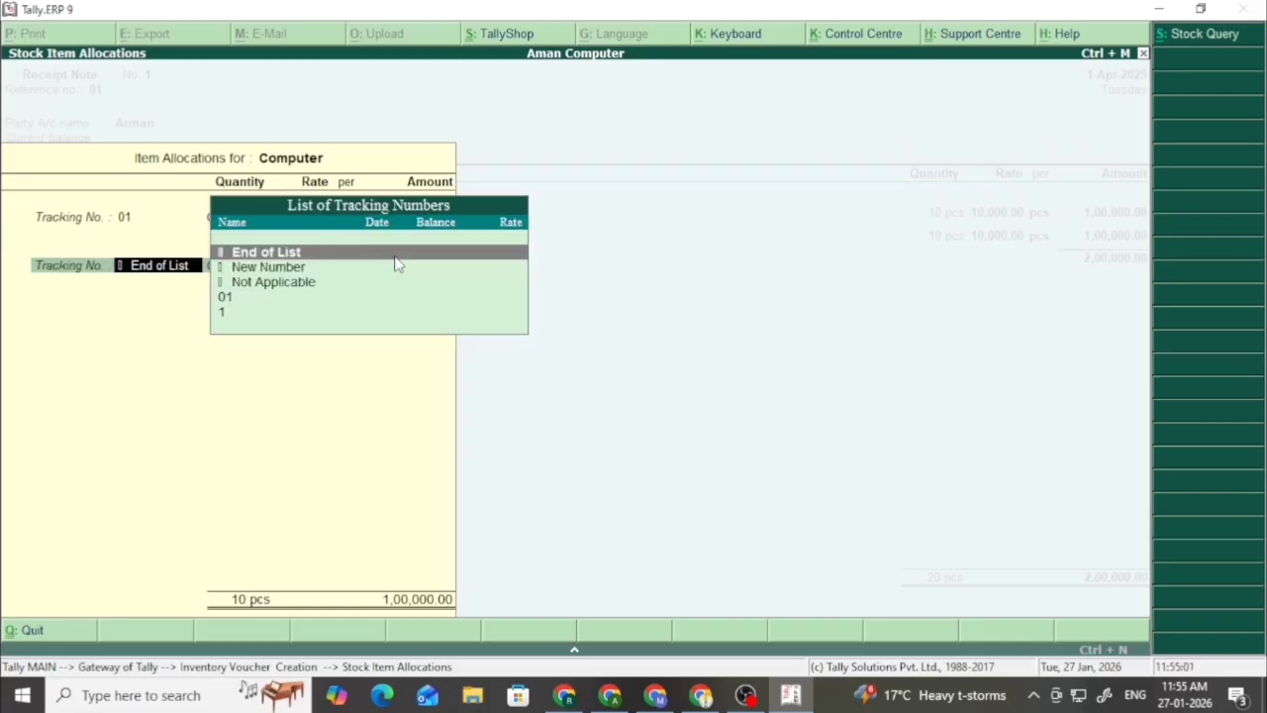
pyautogui.press('Return')
# - Close the Computer allocation and allocate the Laptop item to tracking number 01 and order-001, keeping 10 pcs at rate 10,000
pyautogui.press('Return')
pyautogui.press('Return')
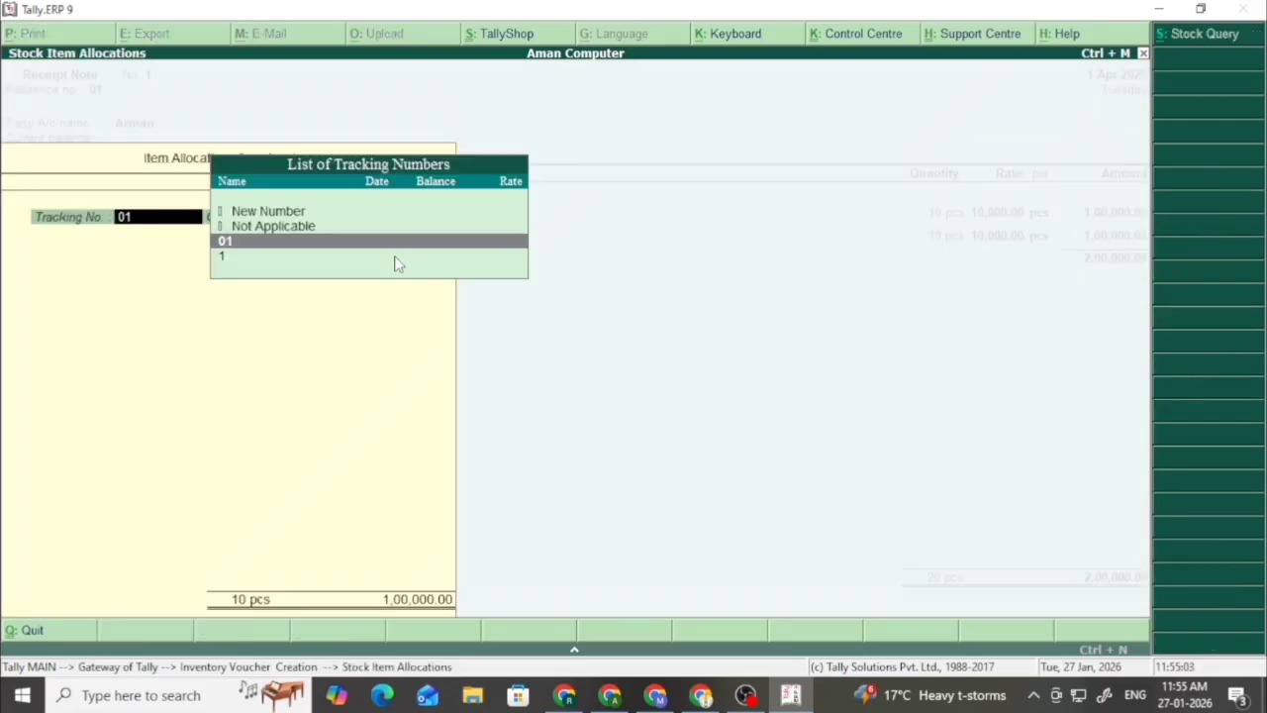
pyautogui.press('Return')
pyautogui.press('Return')
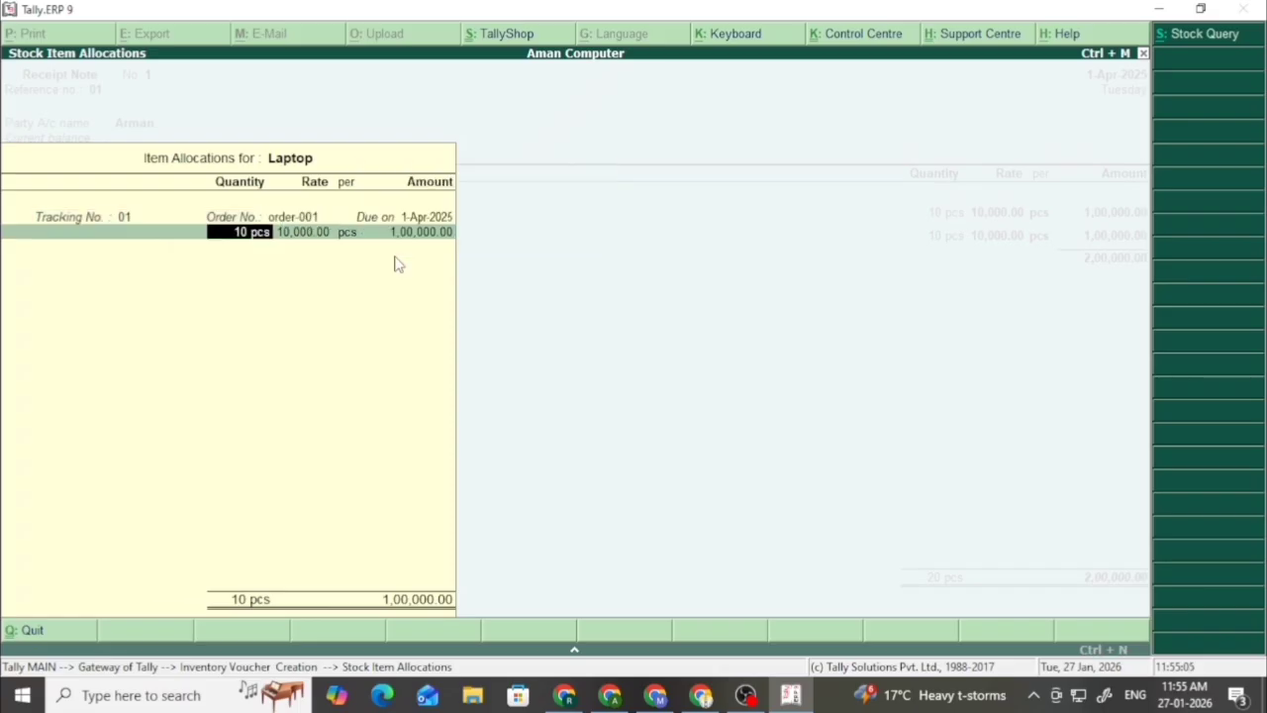
pyautogui.press('Return')
pyautogui.press('Return')
pyautogui.press('Return')
pyautogui.press('Return')
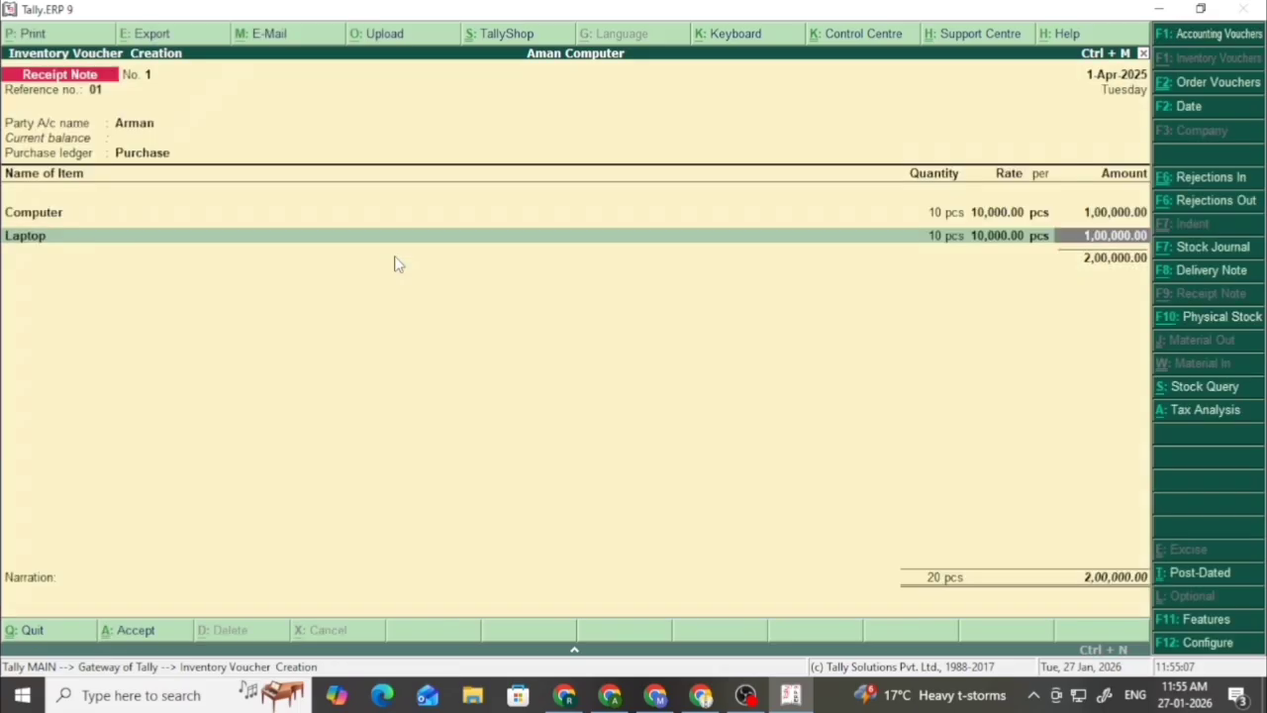
# - End the item list, save the receipt note without a narration, and return to the Gateway of Tally
pyautogui.press('Return')
pyautogui.press('Return')
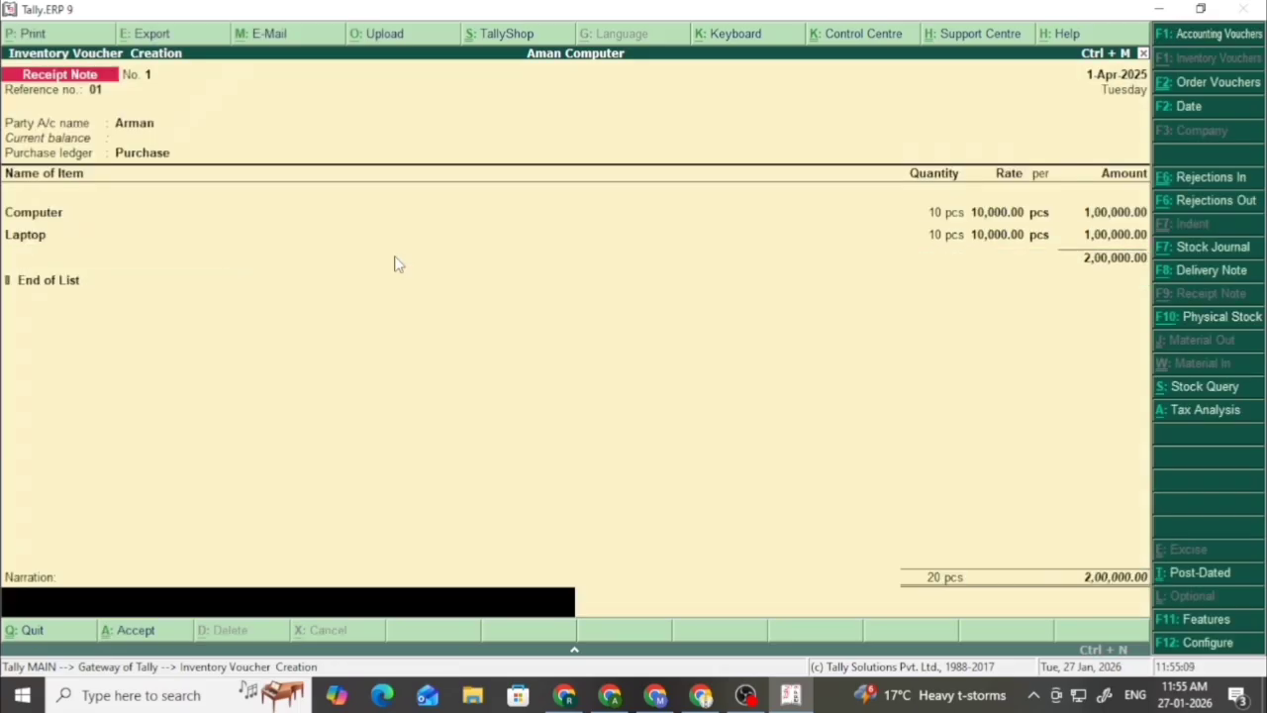
pyautogui.press('Return')
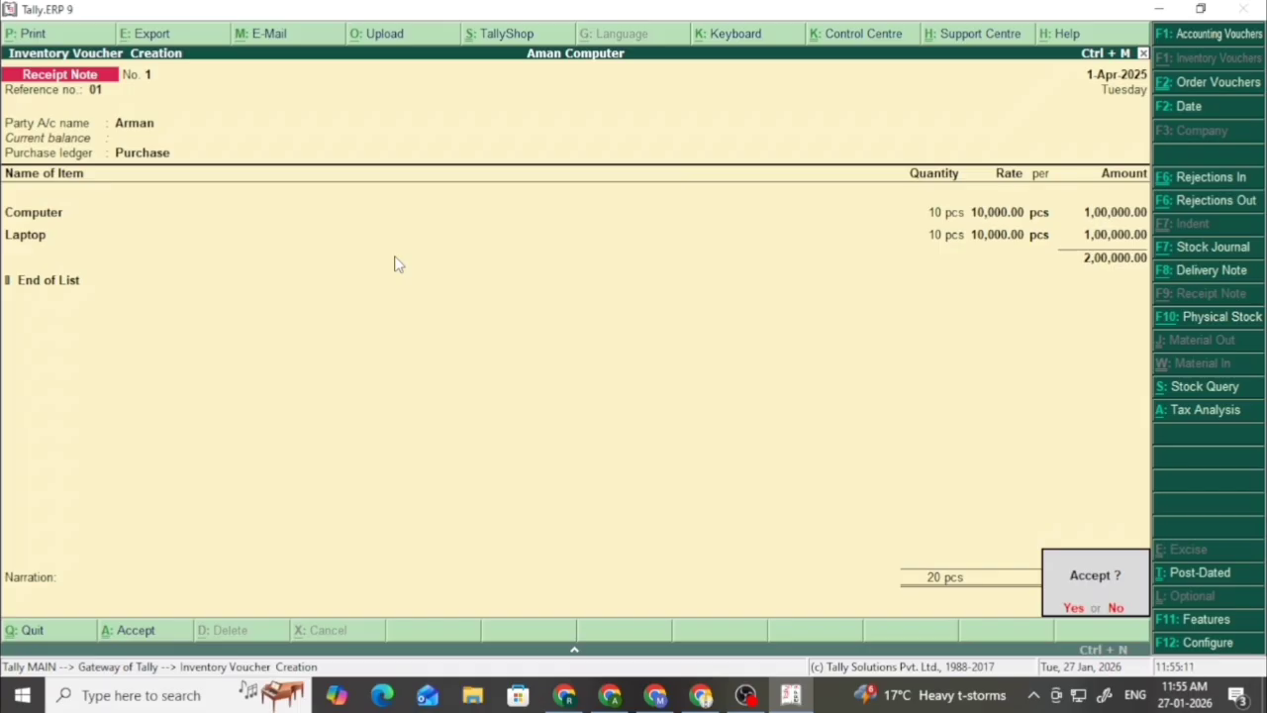
pyautogui.press('Return')
pyautogui.press('Return')
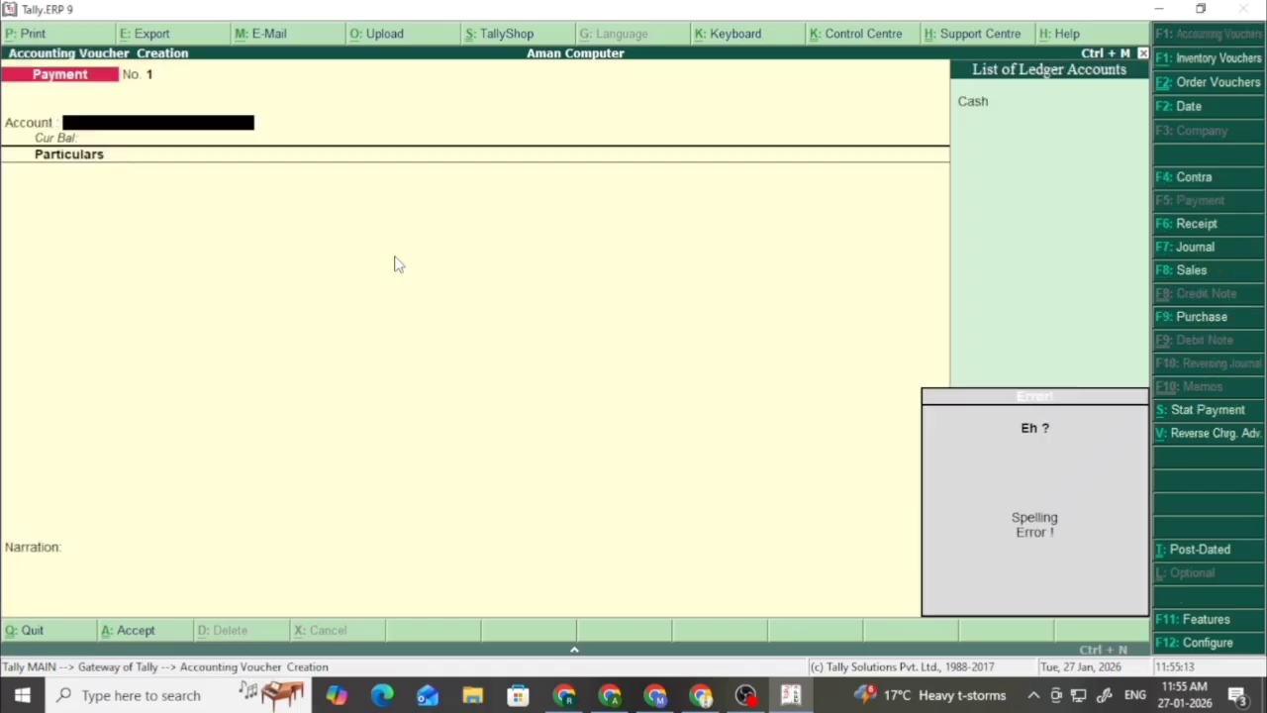
pyautogui.press('Escape')
pyautogui.press('Escape')
pyautogui.press('Return')
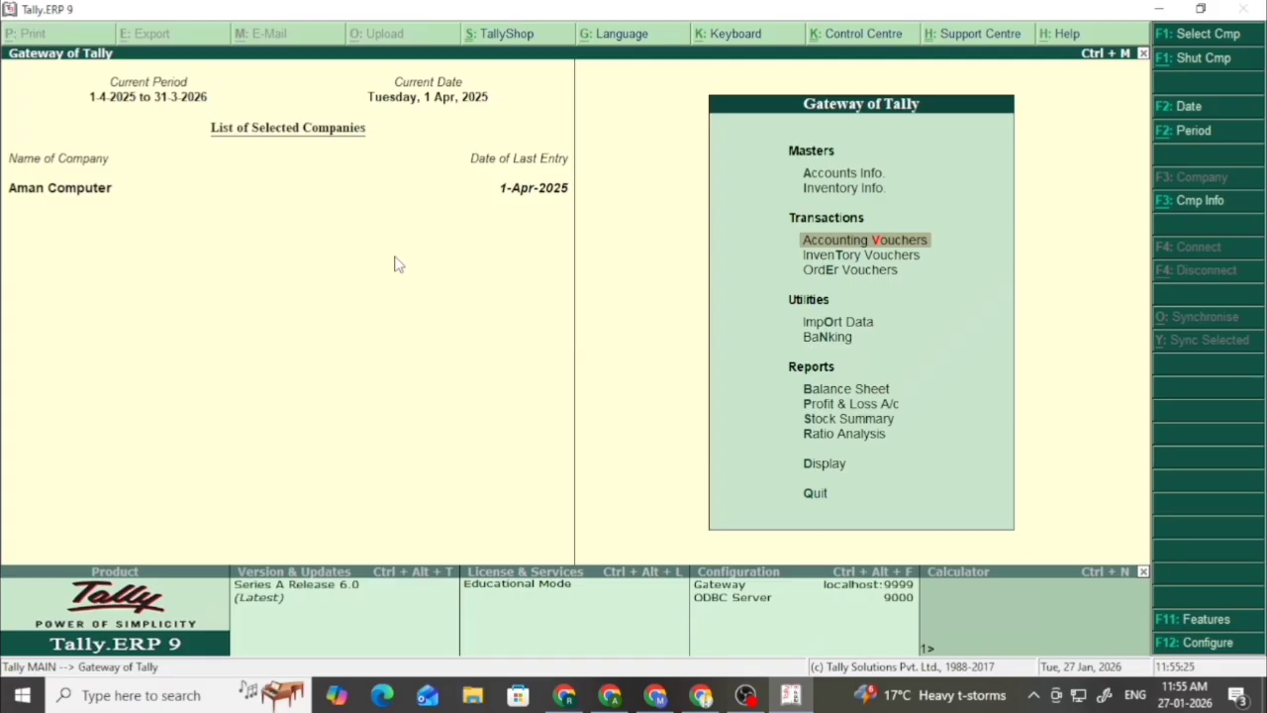
# - Open the Stock Summary report to check the closing stock of the received items
pyautogui.press('Down')
pyautogui.press('Down')
pyautogui.press('Down')
pyautogui.press('Down')
pyautogui.press('Down')
pyautogui.press('Down')
pyautogui.press('Down')
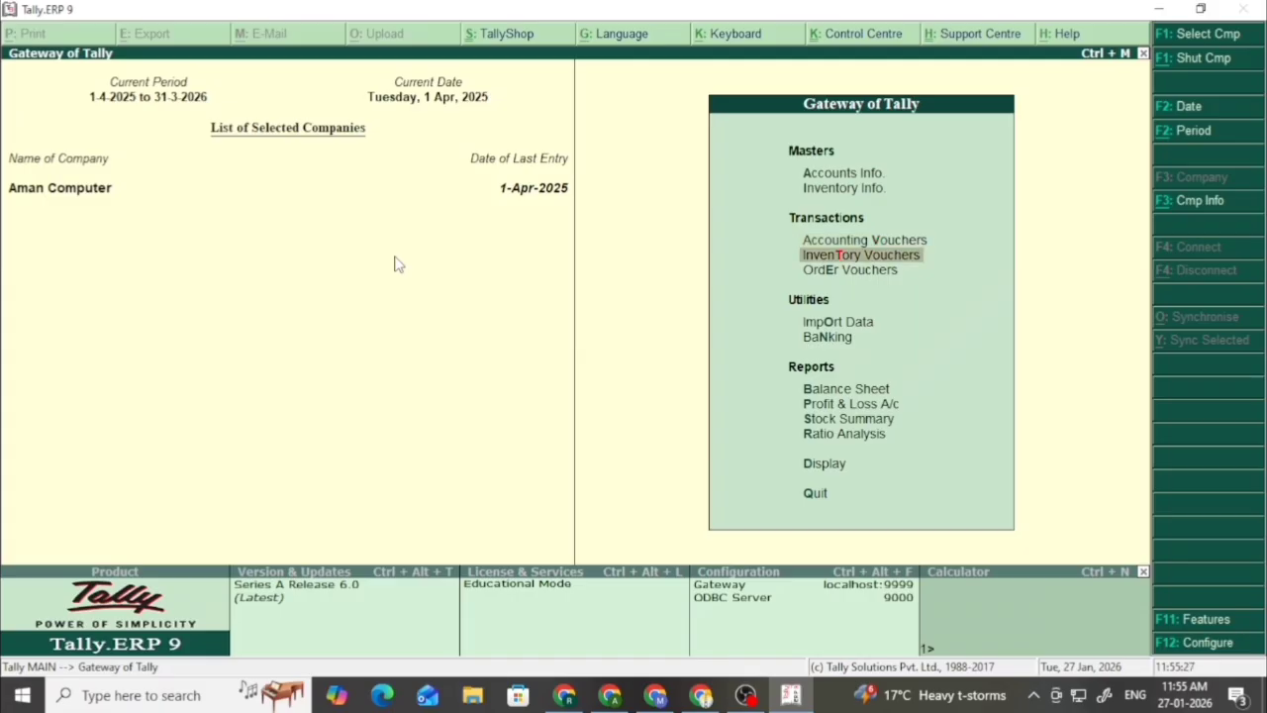
pyautogui.press('Return')
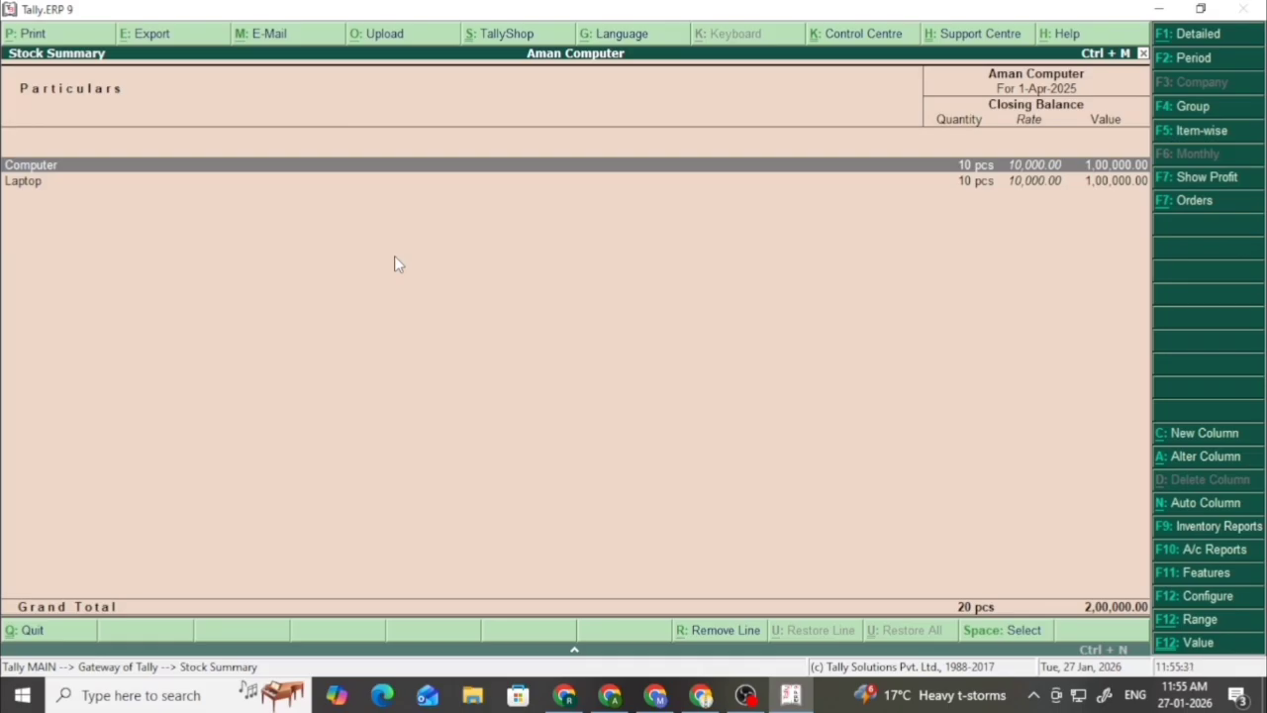
# - Examine the Laptop item's April stock vouchers and its pending purchase bills
pyautogui.press('Down')
pyautogui.press('Return')
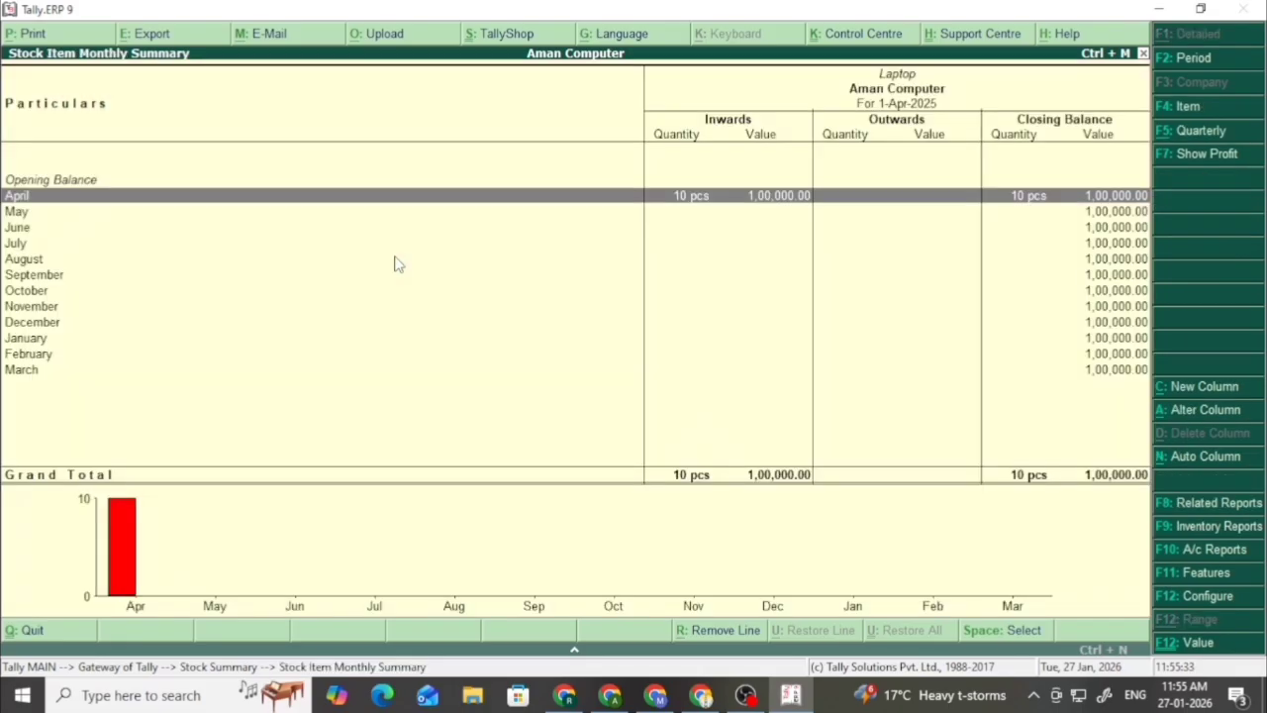
pyautogui.press('Return')
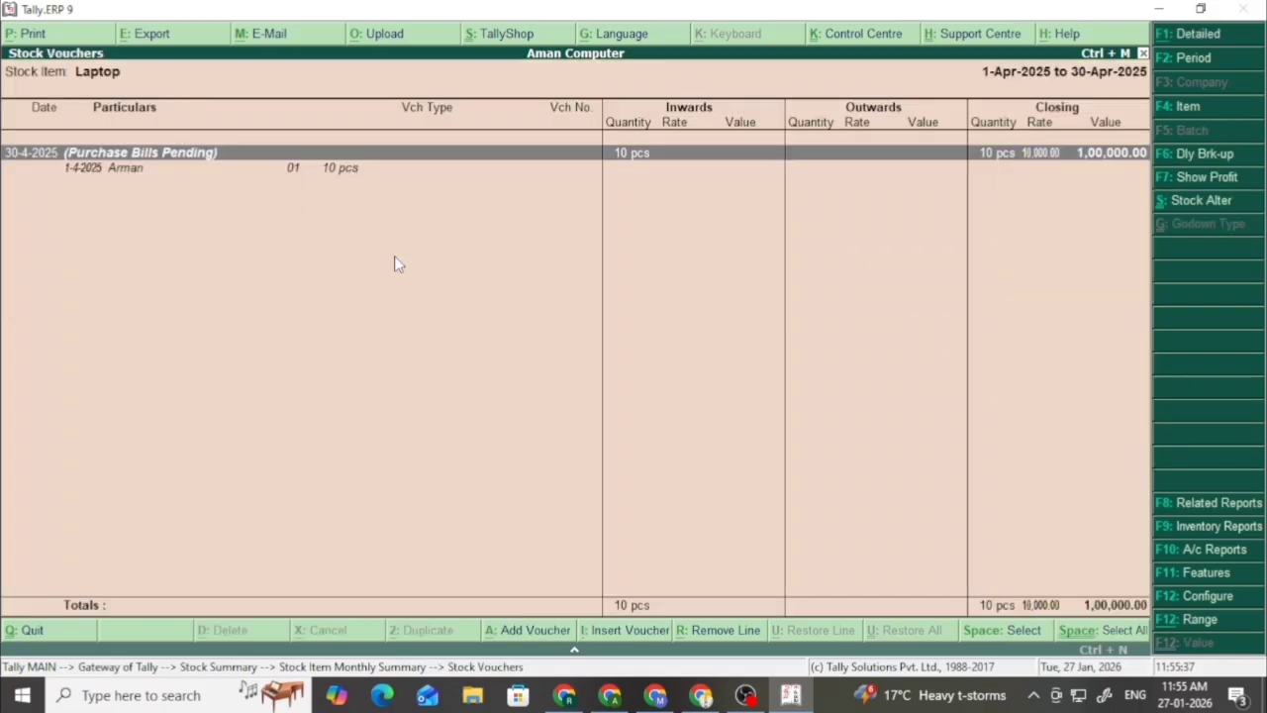
pyautogui.press('Return')
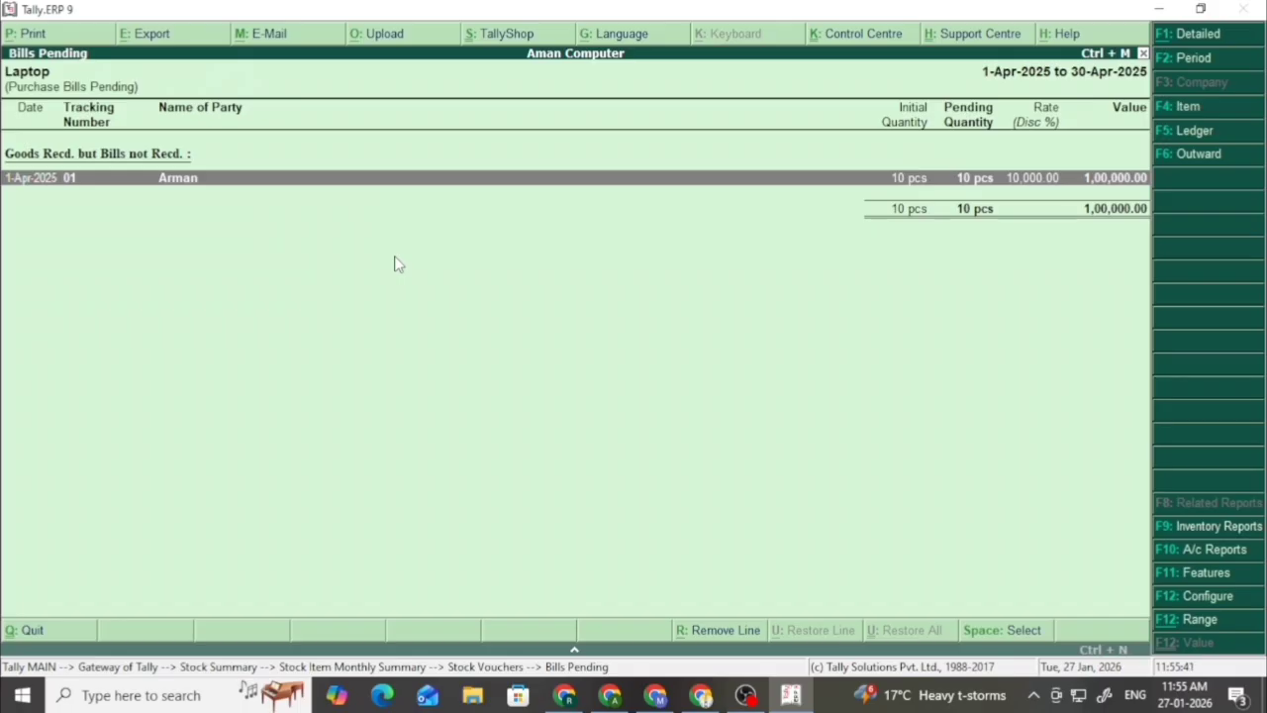
pyautogui.press('Escape')
pyautogui.press('Escape')
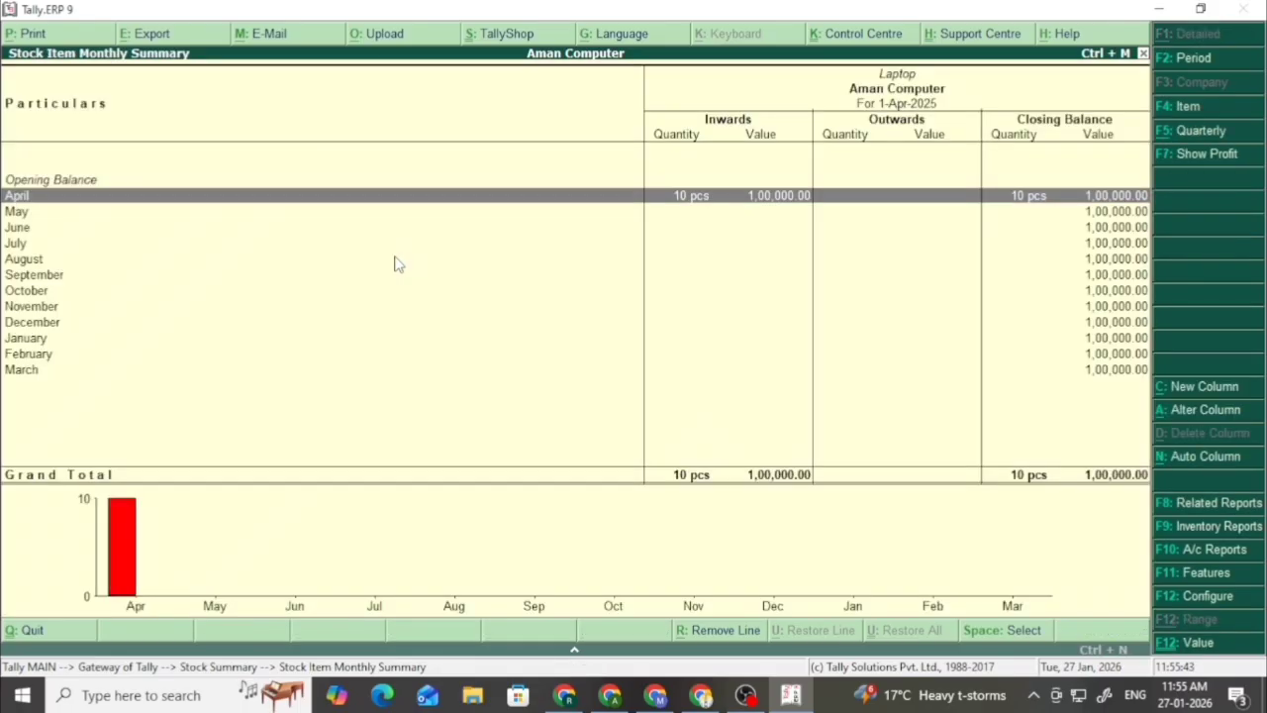
# - Examine the Computer item's April stock vouchers, then go back to the Gateway of Tally
pyautogui.press('Escape')
pyautogui.press('Up')
pyautogui.press('Return')
pyautogui.press('Return')
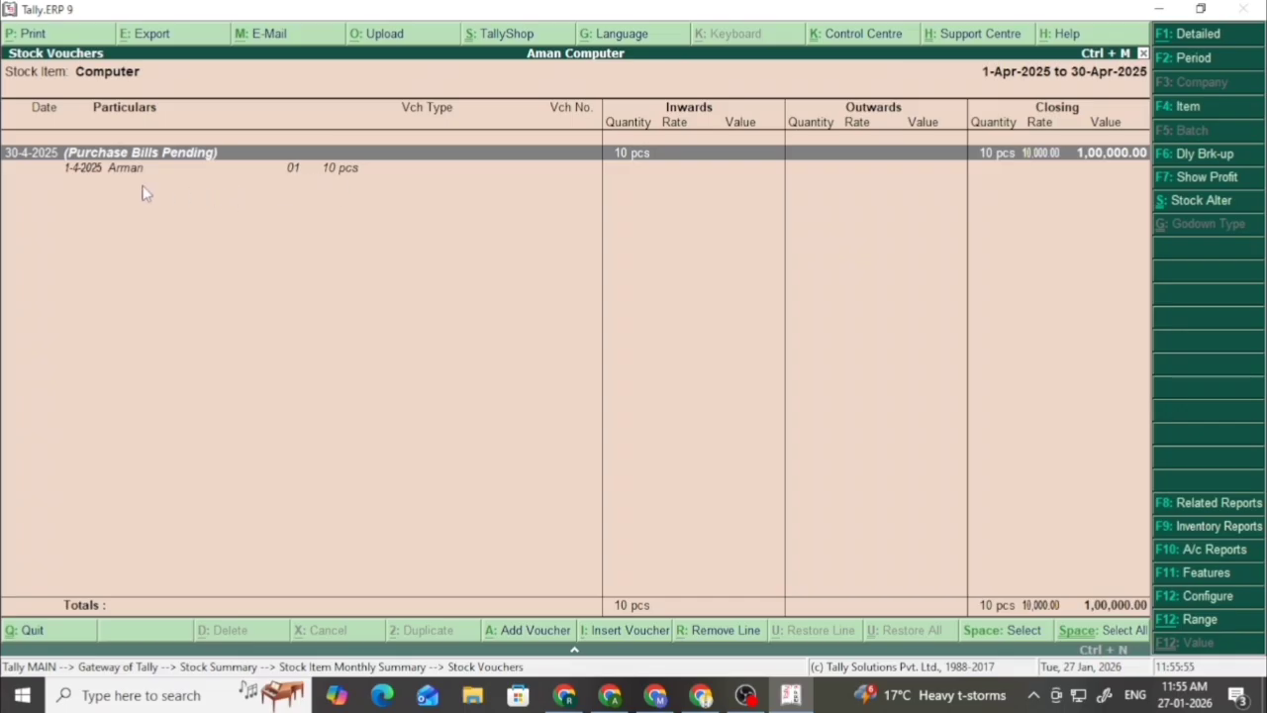
pyautogui.press('Escape')
pyautogui.press('Escape')
pyautogui.press('Escape')
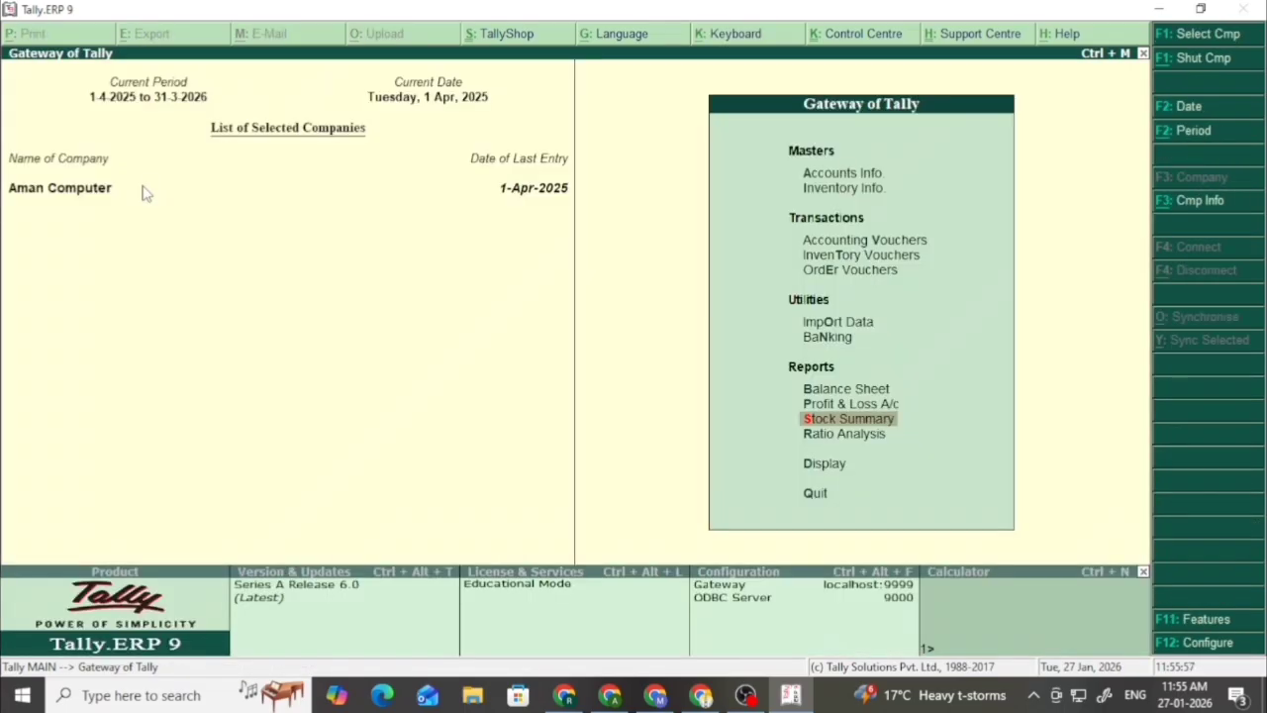
# - Start a new Rejections Out inventory voucher for returning goods to the supplier
pyautogui.press('Up')
pyautogui.press('Up')
pyautogui.press('Up')
pyautogui.press('Up')
pyautogui.press('Up')
pyautogui.press('Up')
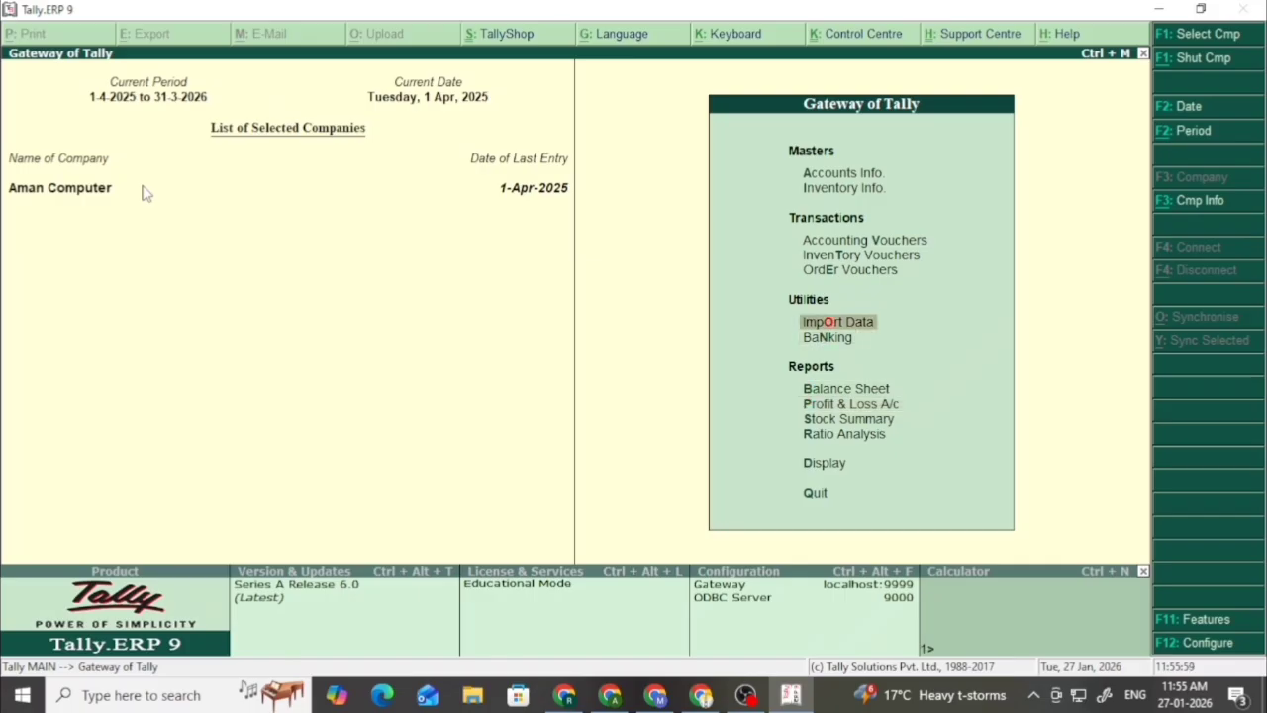
pyautogui.press('Up')
pyautogui.press('Return')
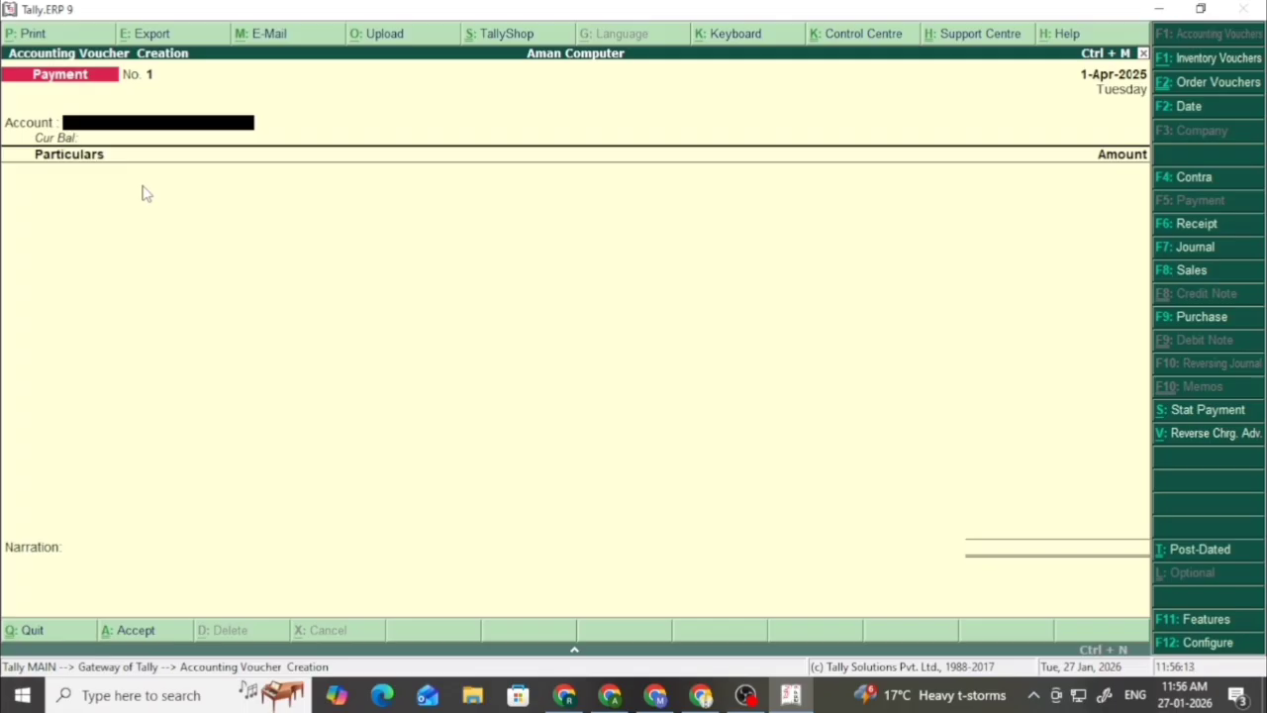
pyautogui.hotkey('alt', 'F5')
pyautogui.hotkey('alt', 'F6')
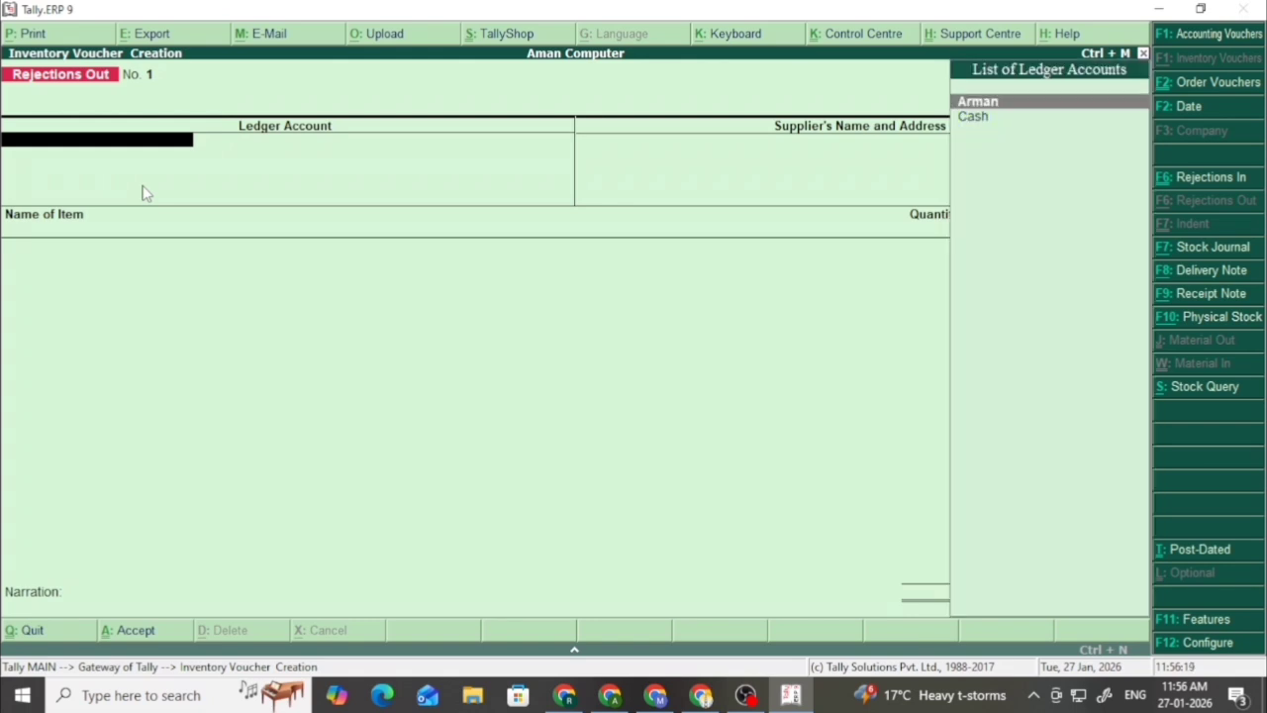
# - Select the supplier as the voucher's ledger account and accept the default supplier name and address
pyautogui.press('Return')
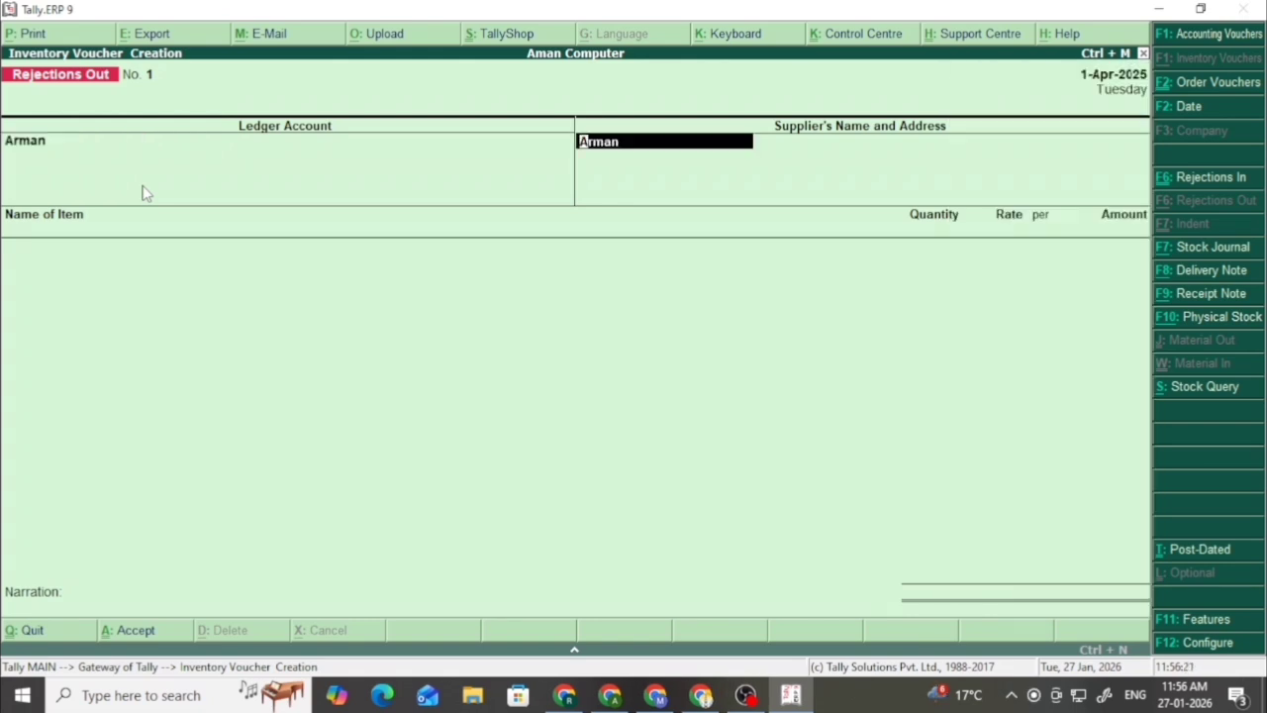
pyautogui.press('Return')
pyautogui.press('Return')
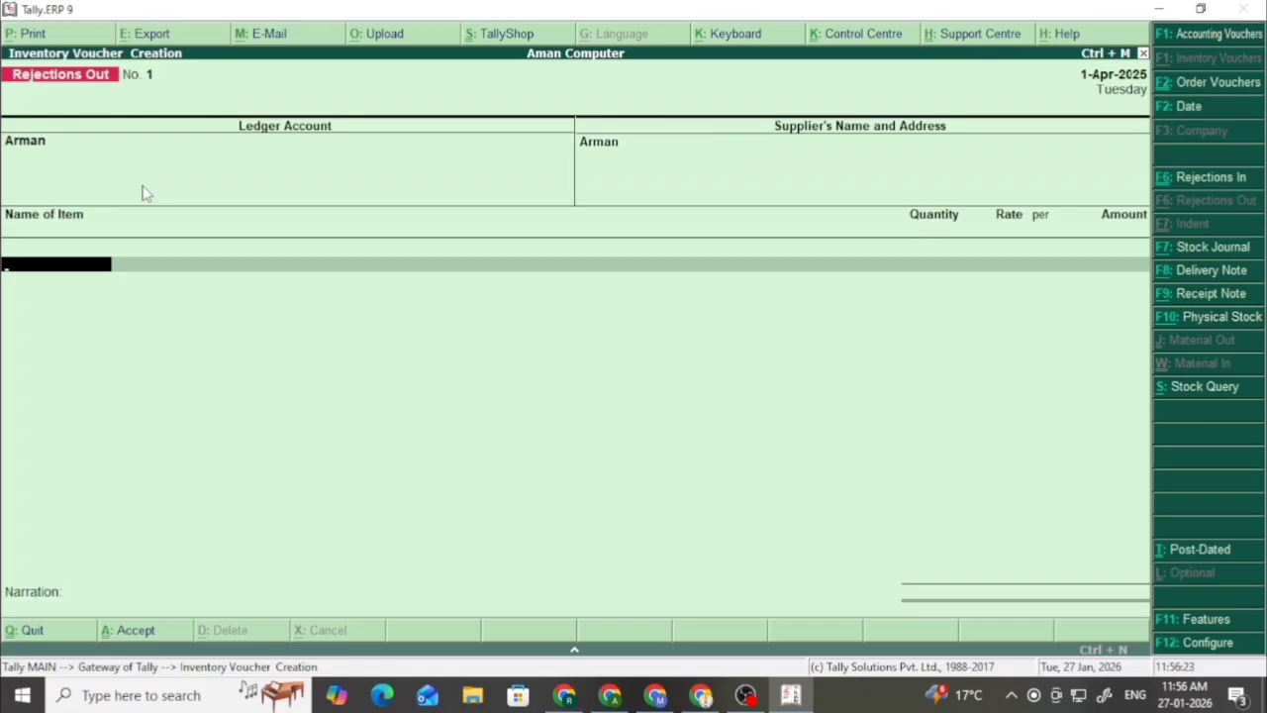
# - Add Computer as a rejected item against tracking number 01 with 2 pcs at rate 10,000
pyautogui.press('Down')
pyautogui.press('Up')
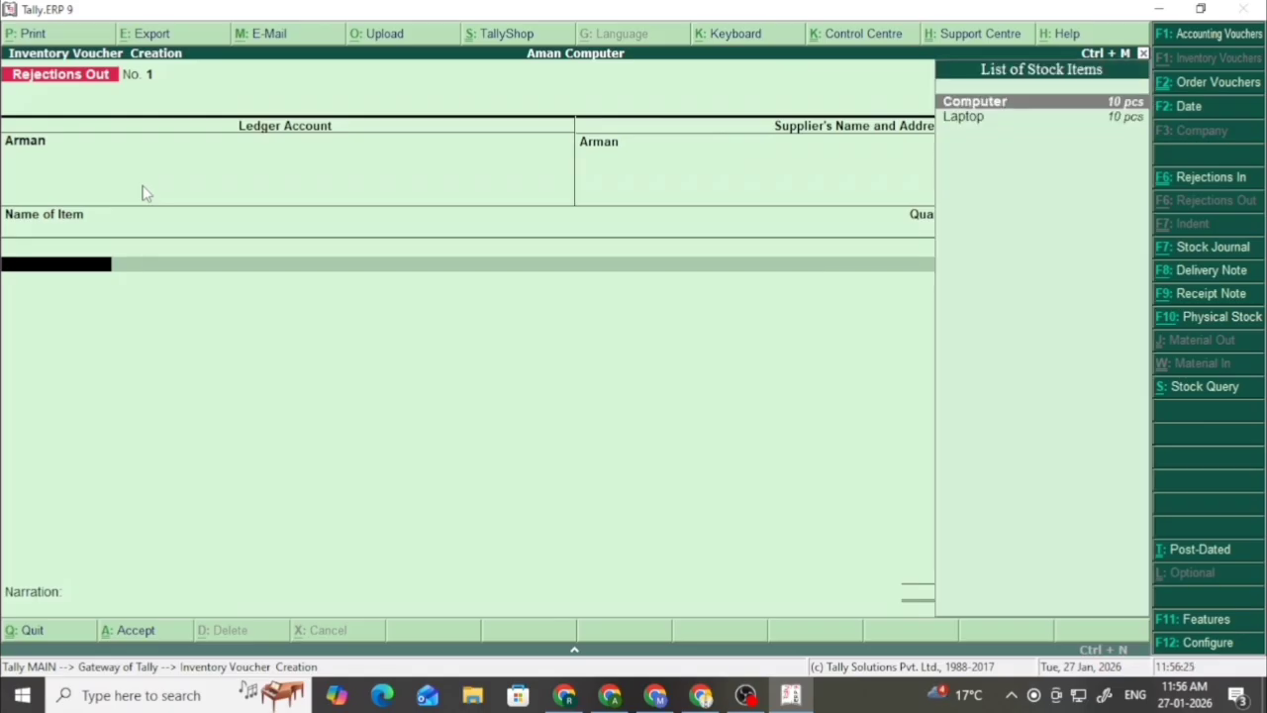
pyautogui.press('Return')
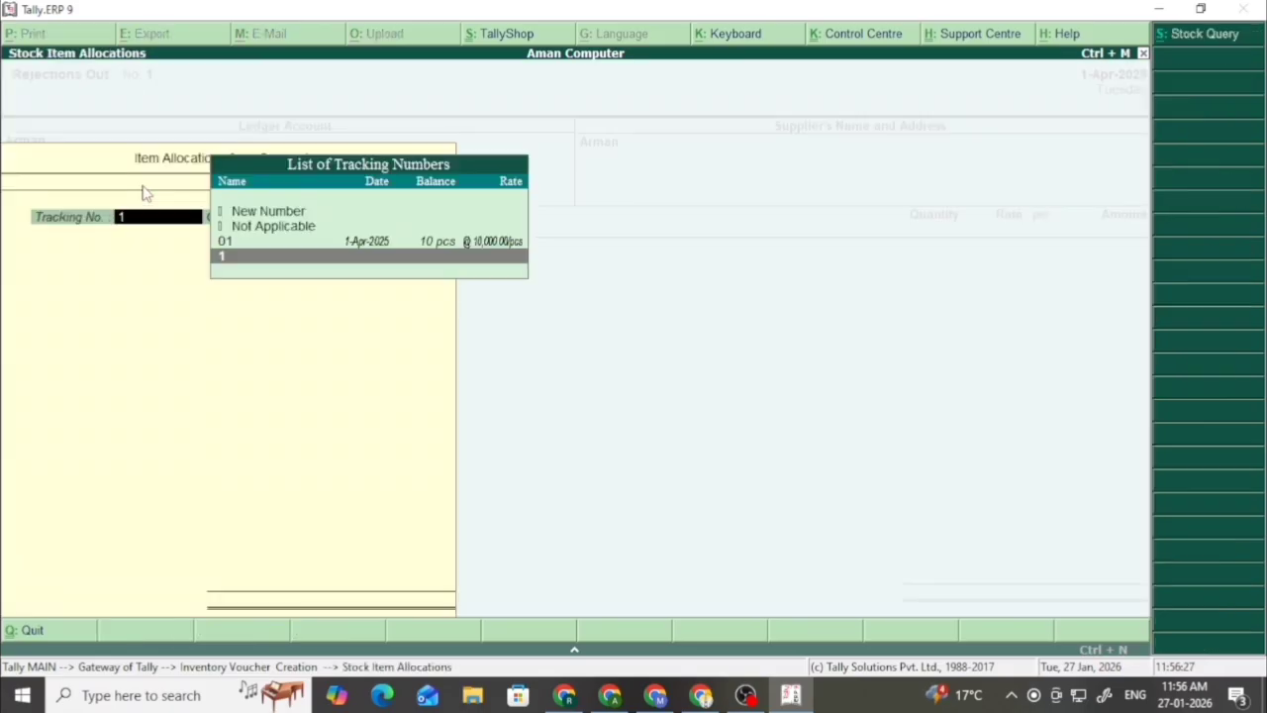
pyautogui.press('Up')
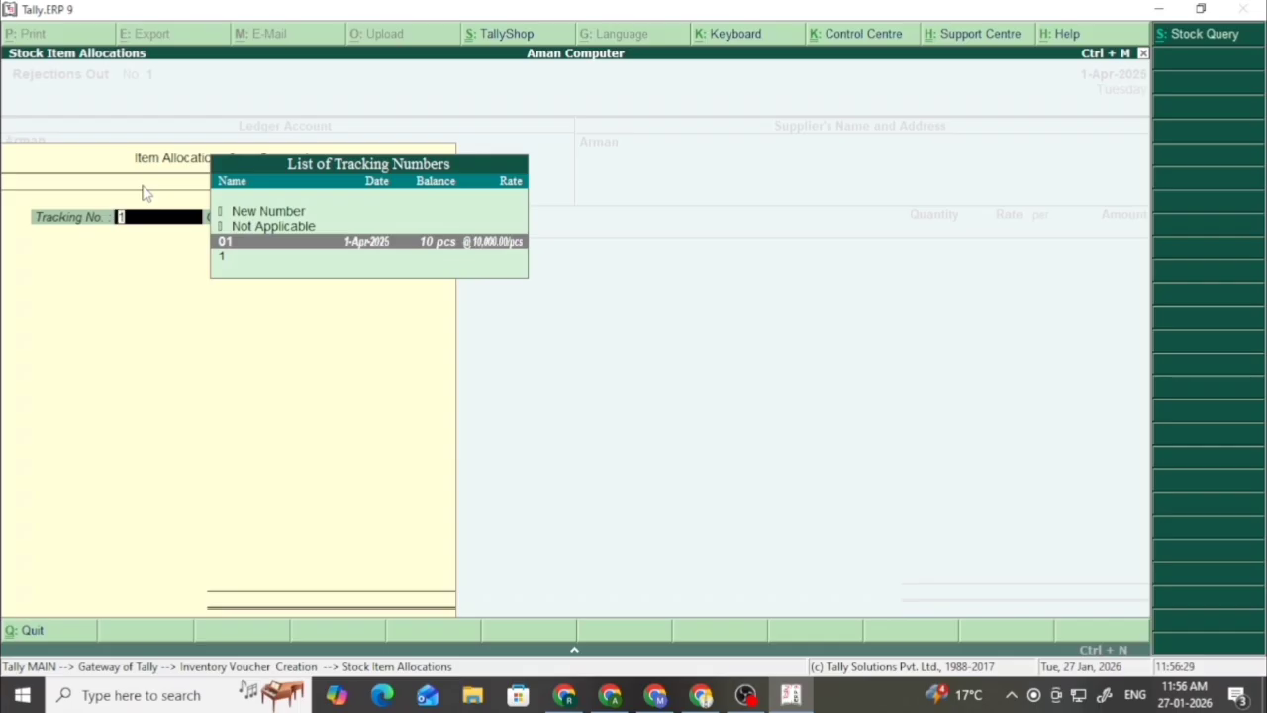
pyautogui.click(446, 248)
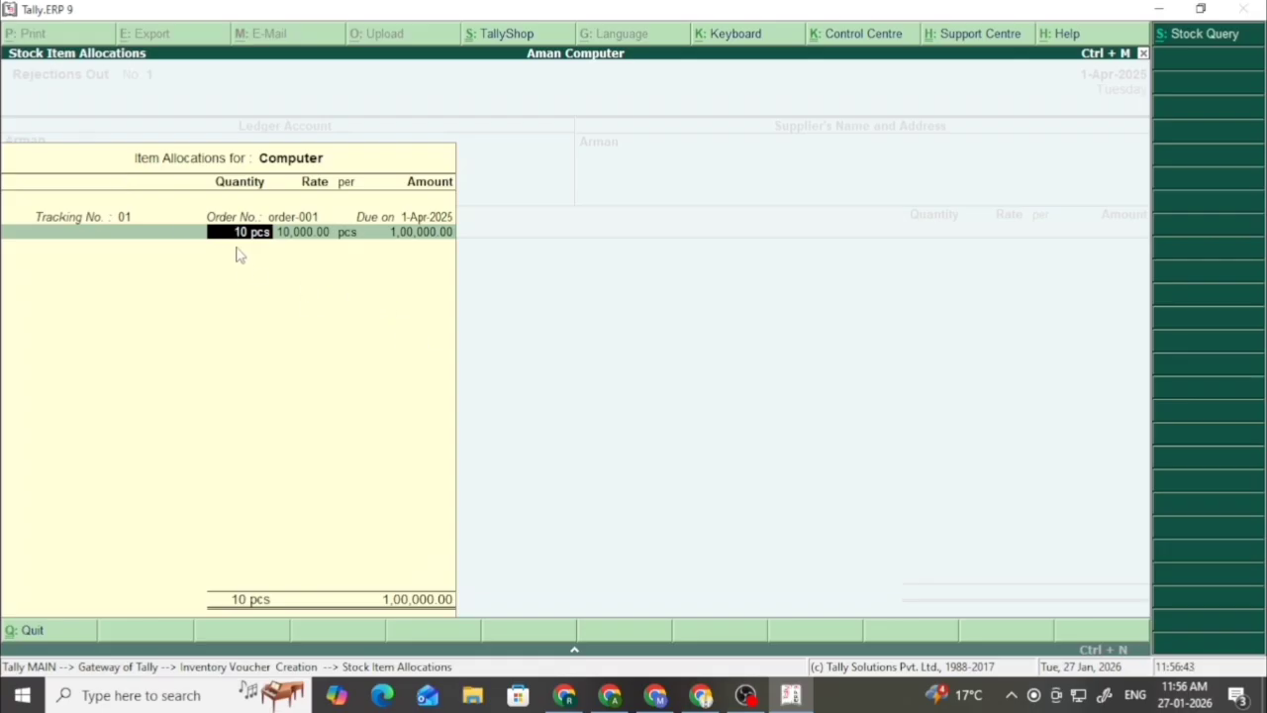
pyautogui.write('2')
pyautogui.press('Return')
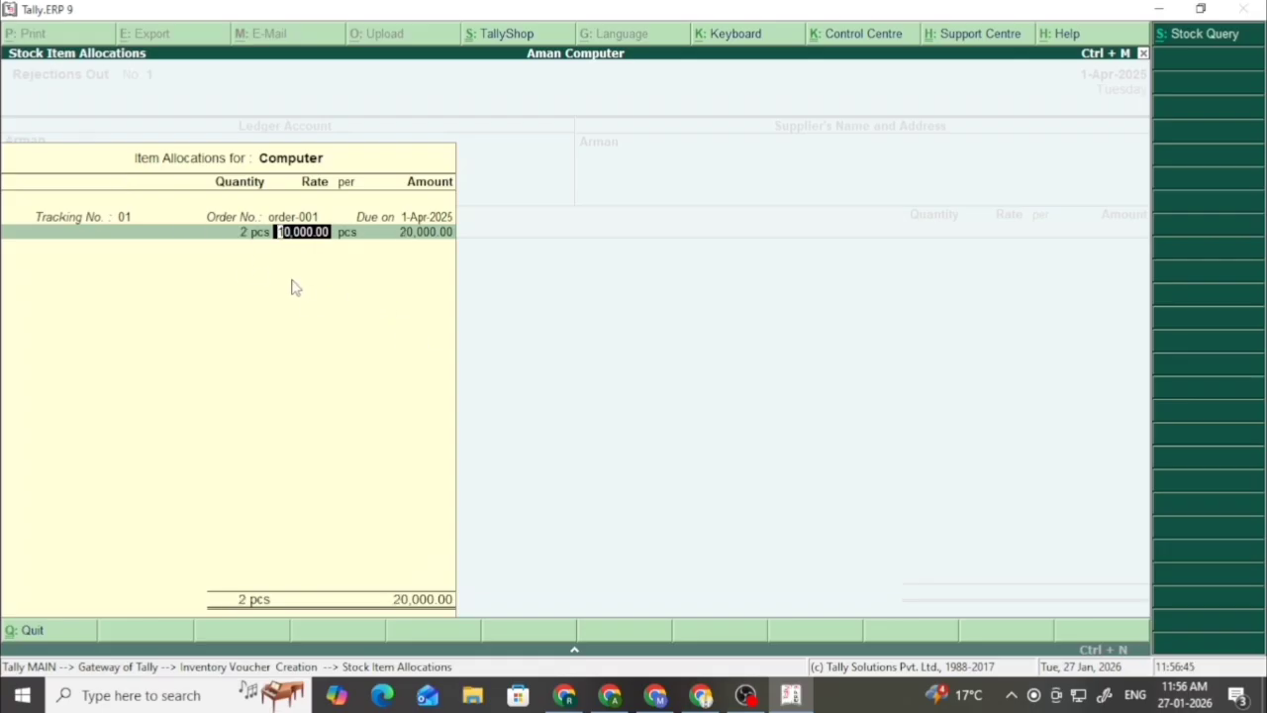
pyautogui.press('Return')
pyautogui.press('Return')
pyautogui.press('Return')
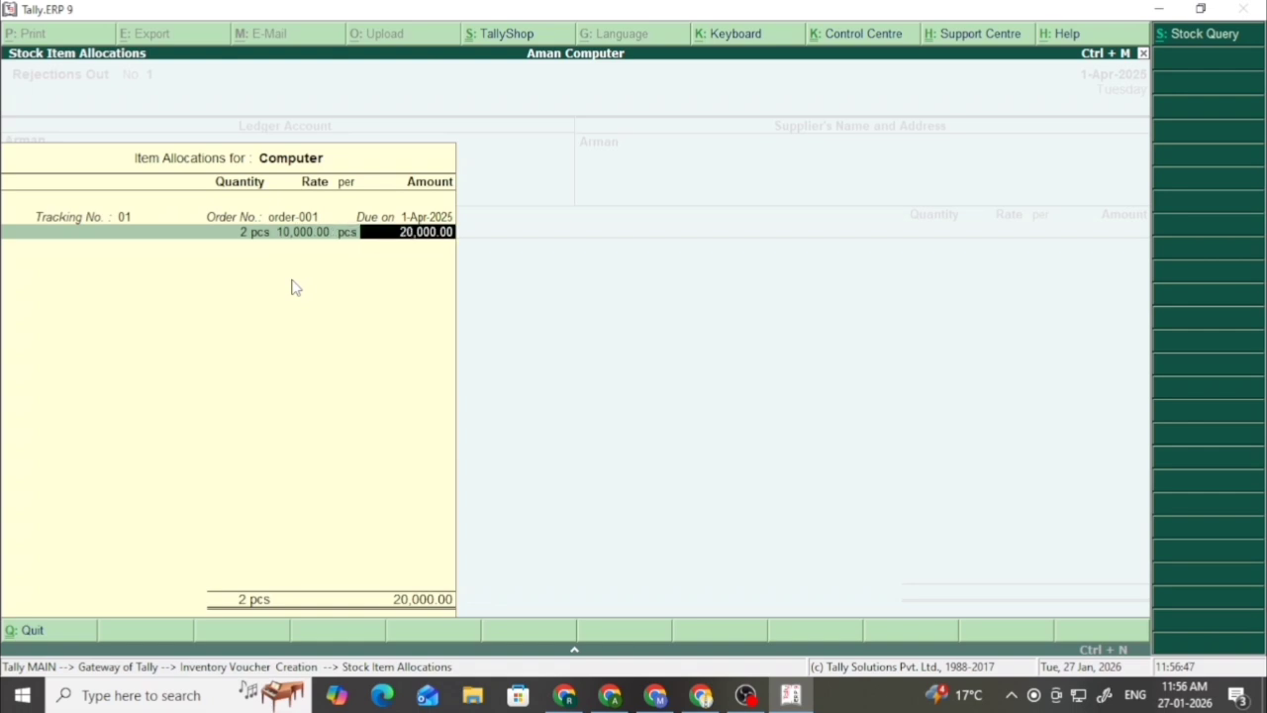
pyautogui.press('Return')
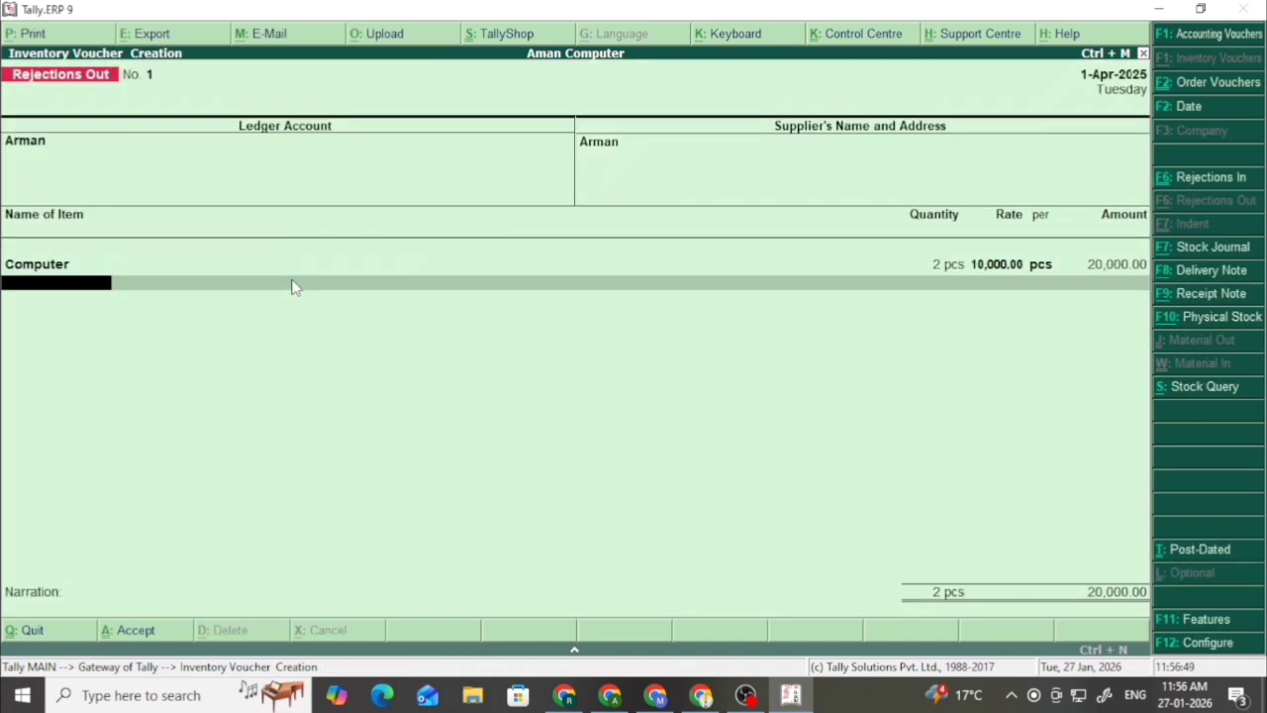
# - Add Laptop as a rejected item against tracking number 01 with 3 pcs at rate 10,000
pyautogui.press('Down')
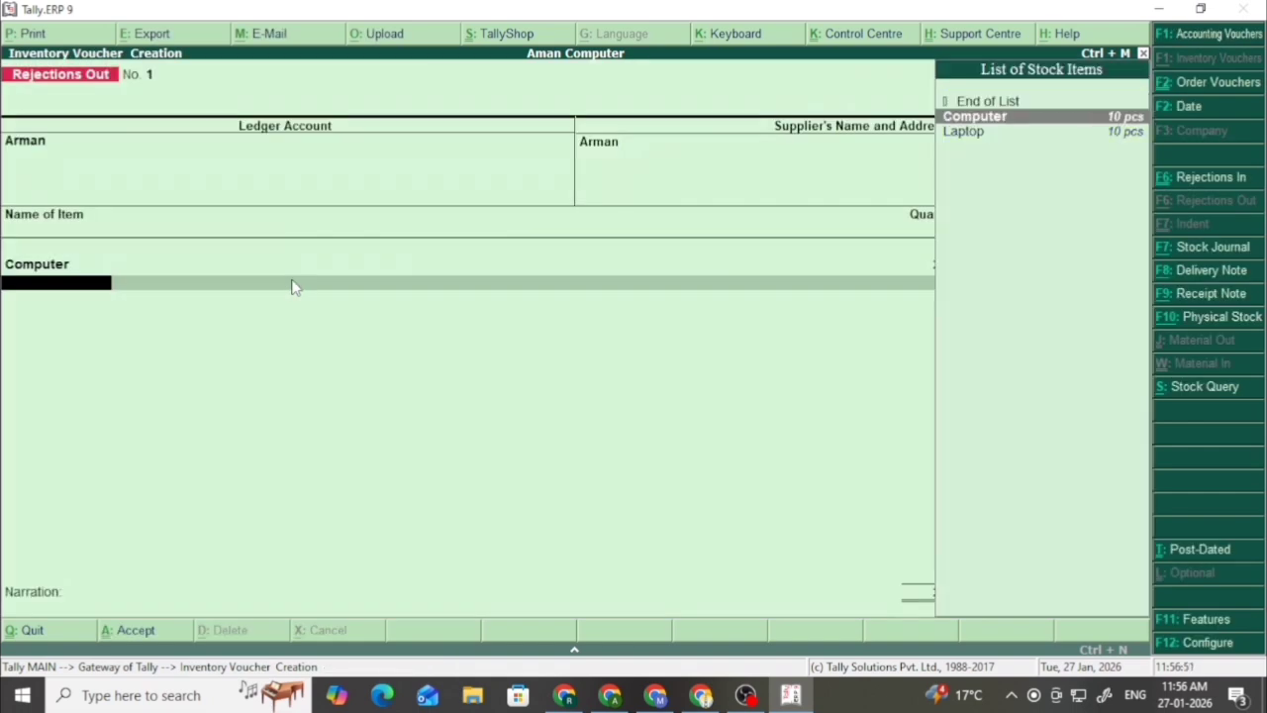
pyautogui.press('Down')
pyautogui.press('Return')
pyautogui.press('Up')
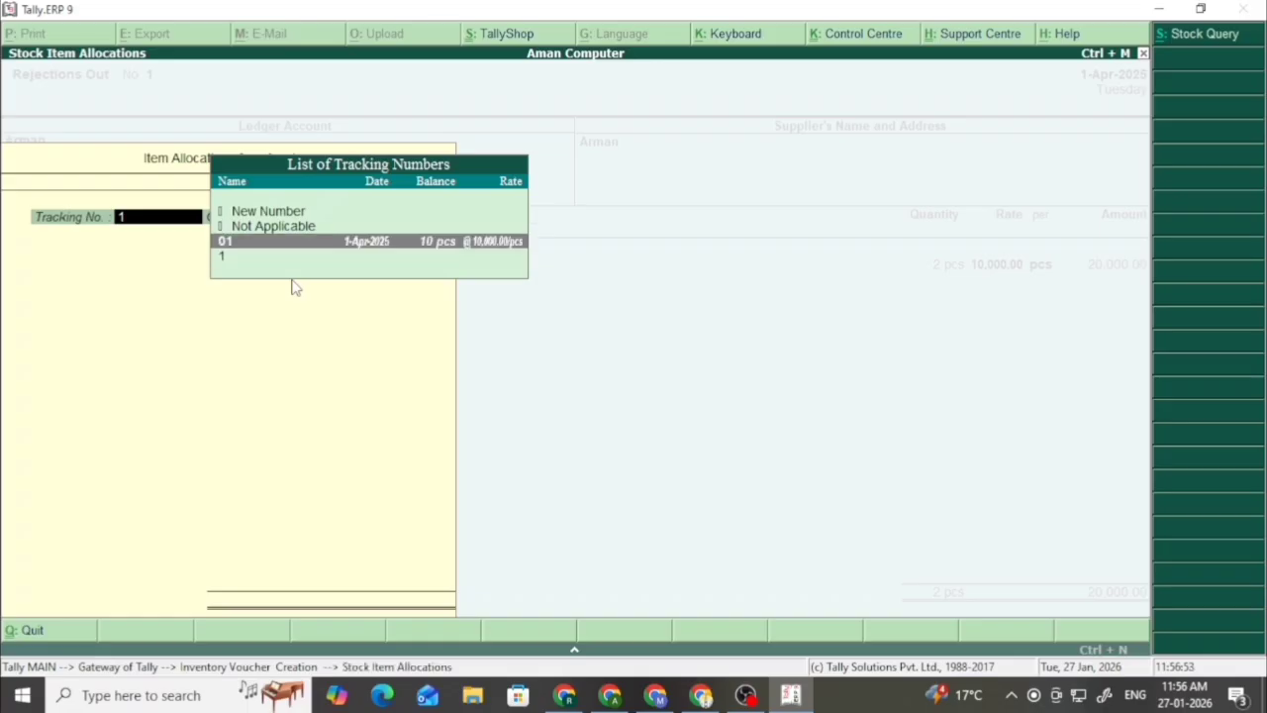
pyautogui.press('Return')
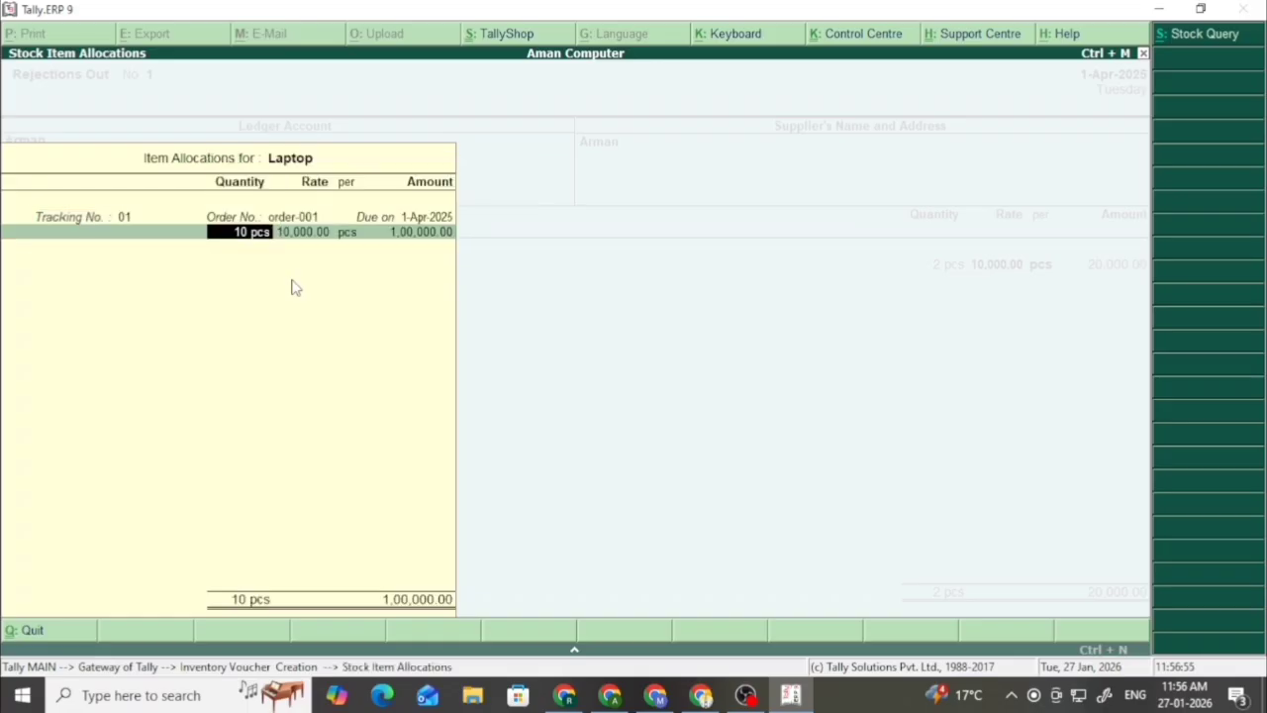
pyautogui.write('3')
pyautogui.press('Return')
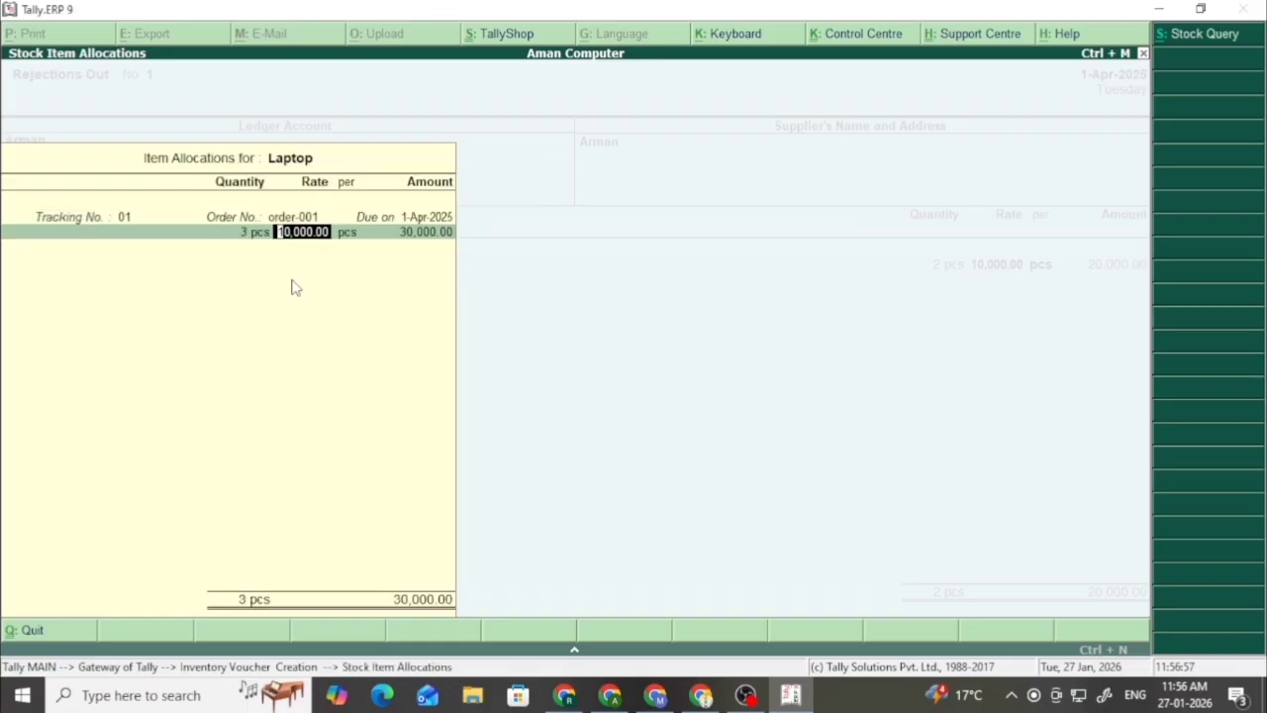
pyautogui.press('Return')
pyautogui.press('Return')
pyautogui.press('Return')
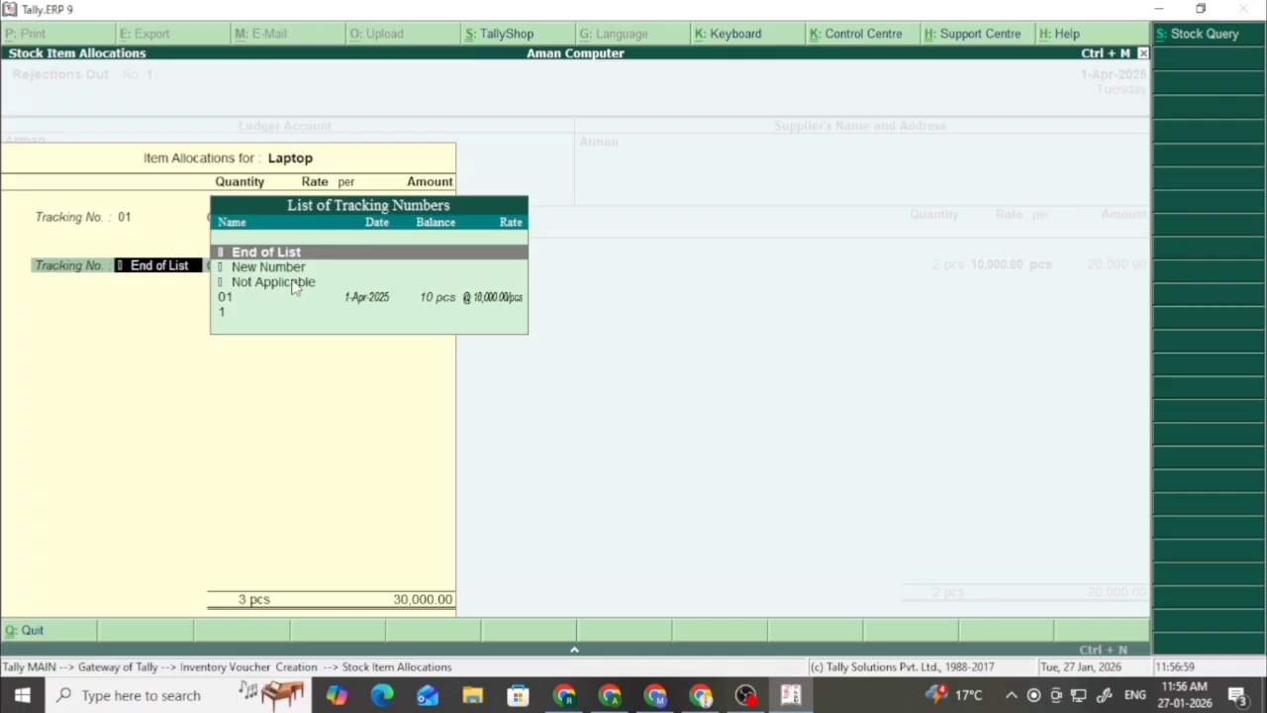
pyautogui.press('Return')
# - End the item list and save the Rejections Out voucher without a narration
pyautogui.press('Return')
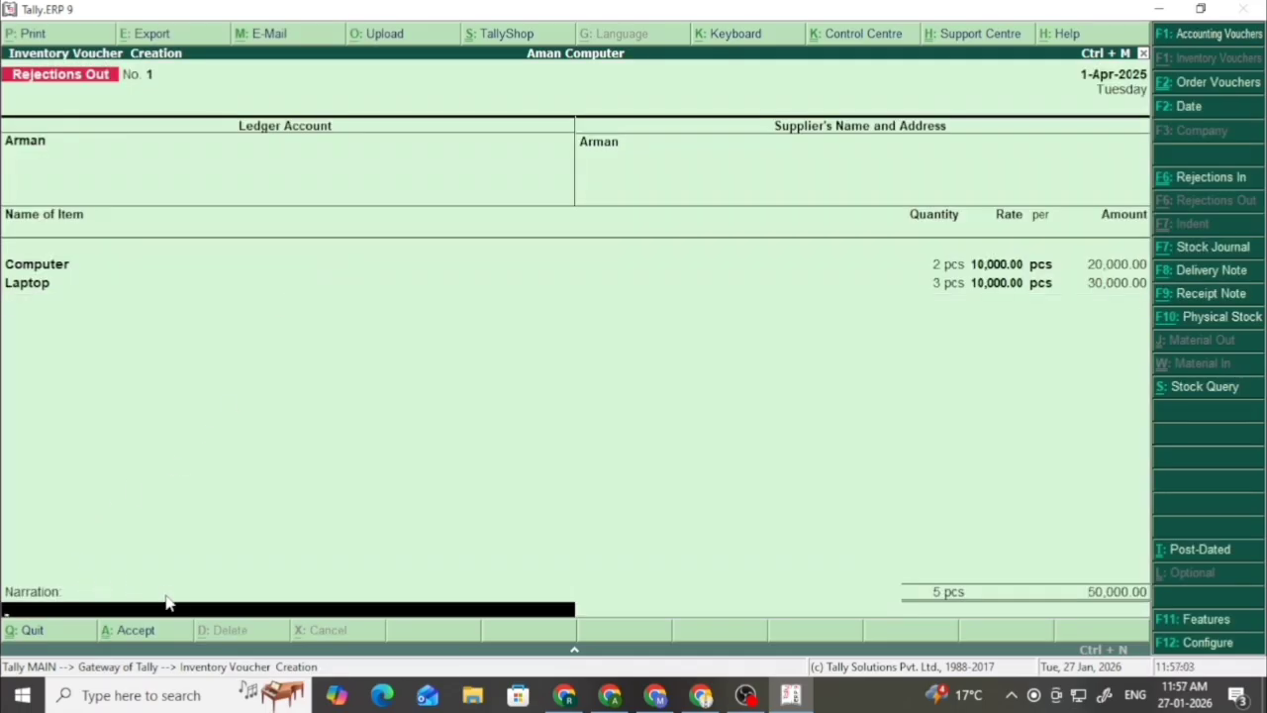
pyautogui.press('Return')
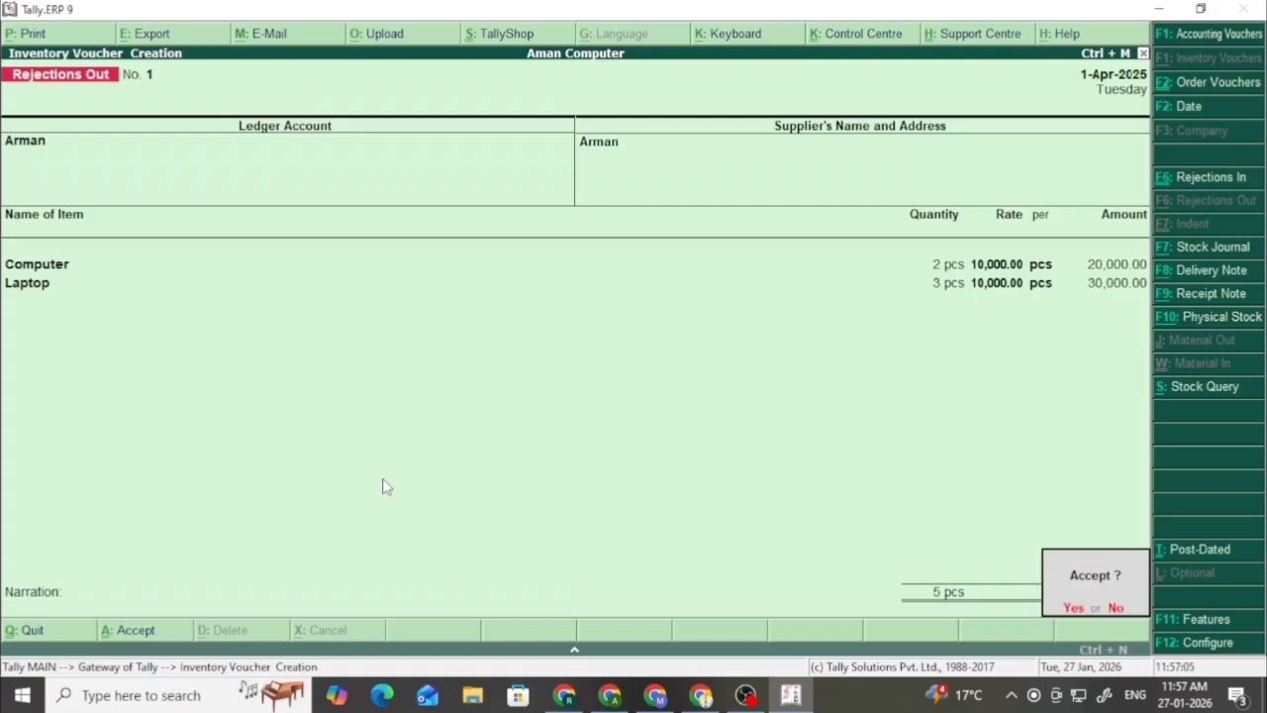
pyautogui.press('Return')
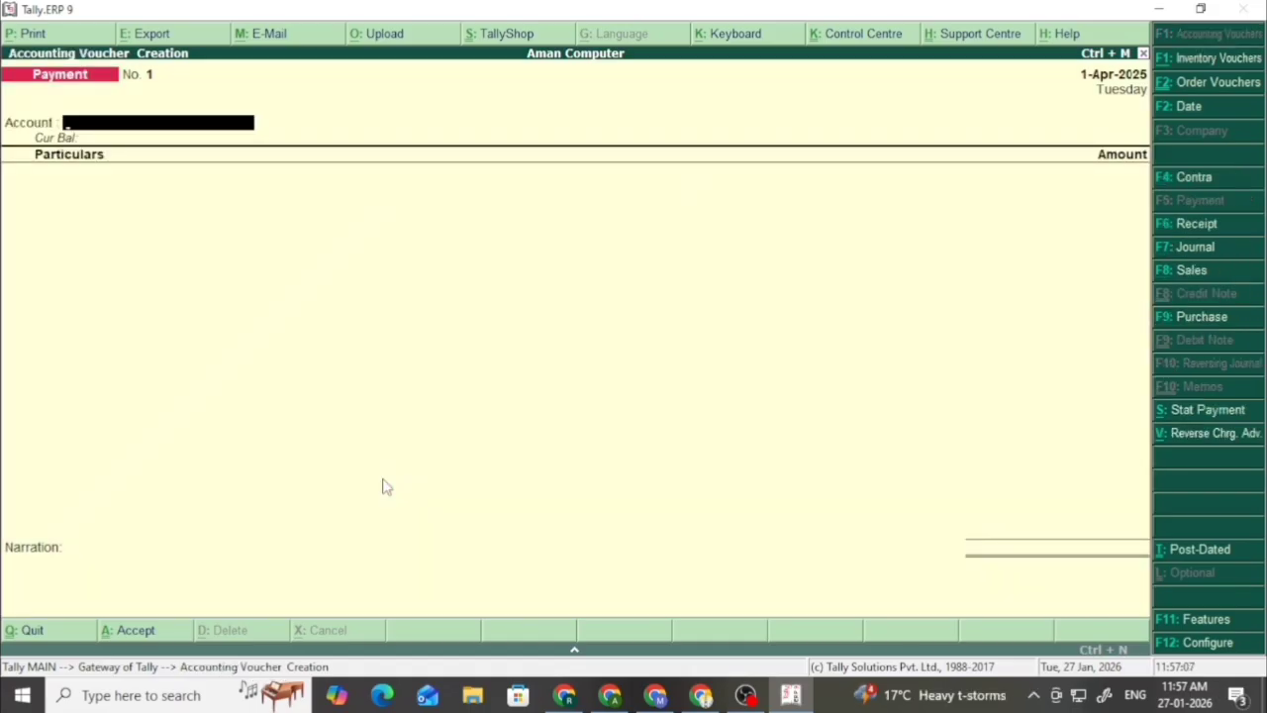
# - Leave voucher entry and check the Stock Summary for the closing quantities of Computer and Laptop
pyautogui.press('Escape')
pyautogui.press('Return')
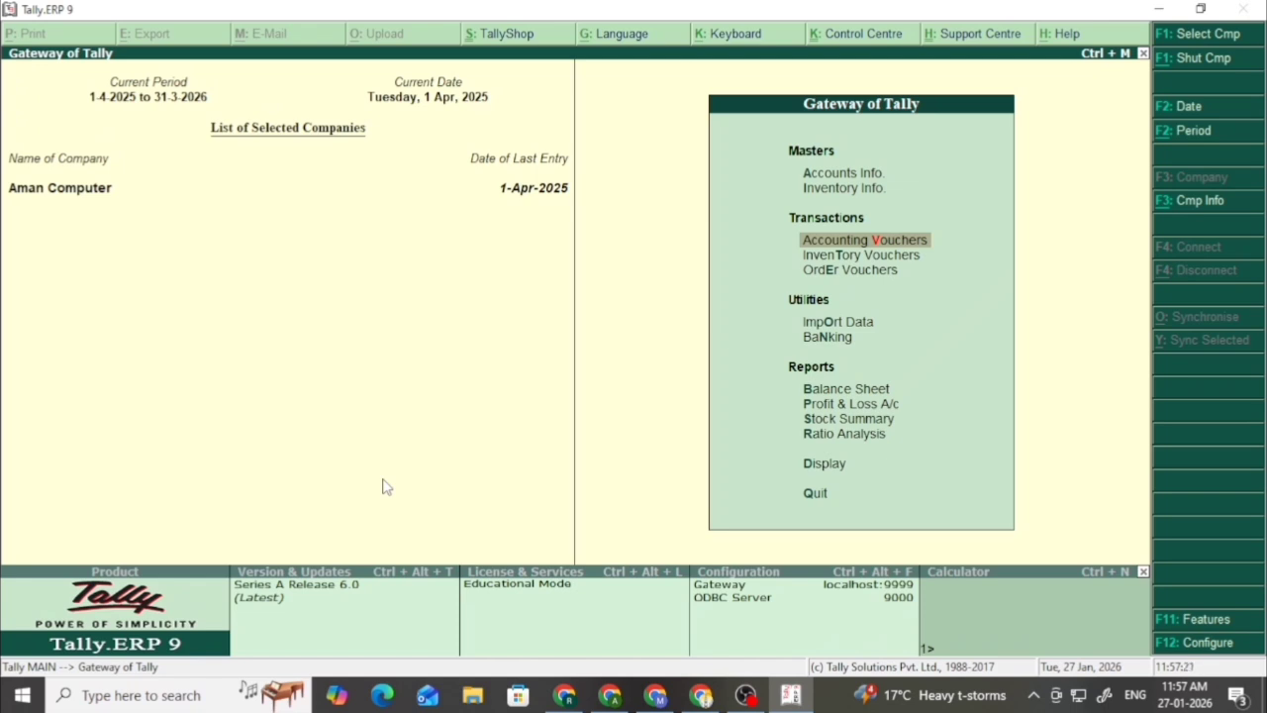
pyautogui.press('Down')
pyautogui.press('Down')
pyautogui.press('Down')
pyautogui.press('Down')
pyautogui.press('Down')
pyautogui.press('Down')
pyautogui.press('Down')
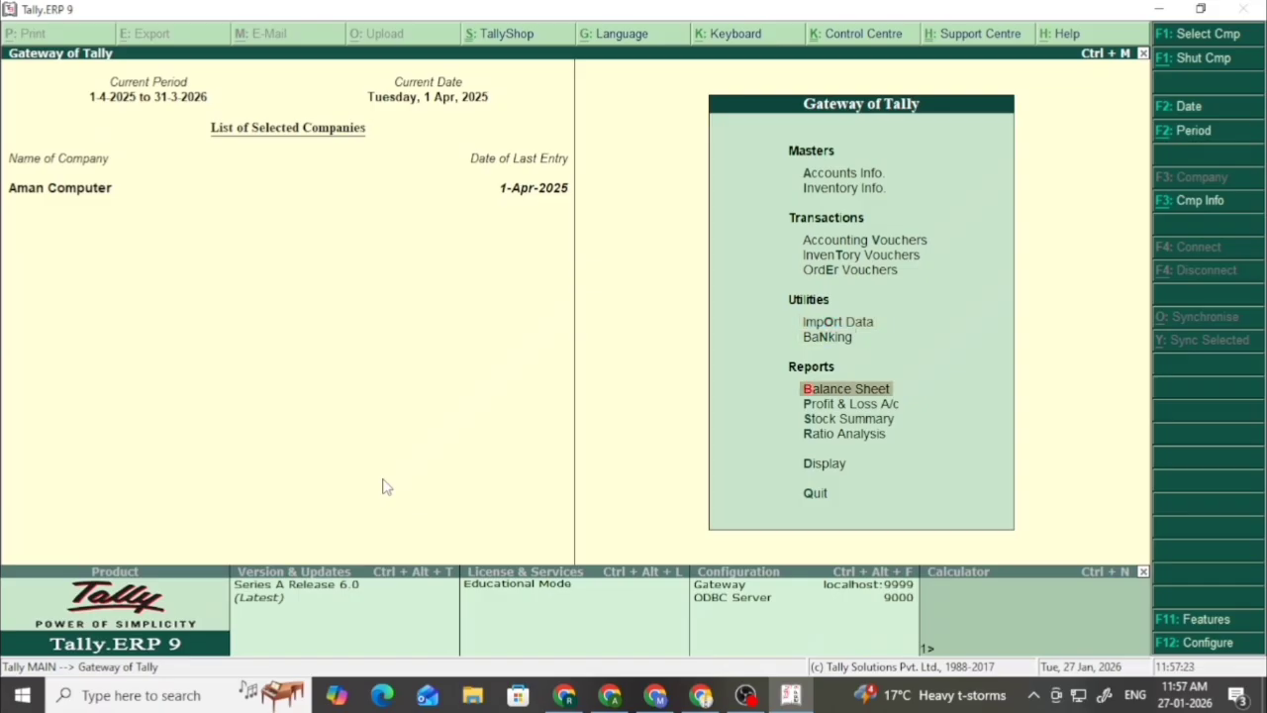
pyautogui.press('Return')
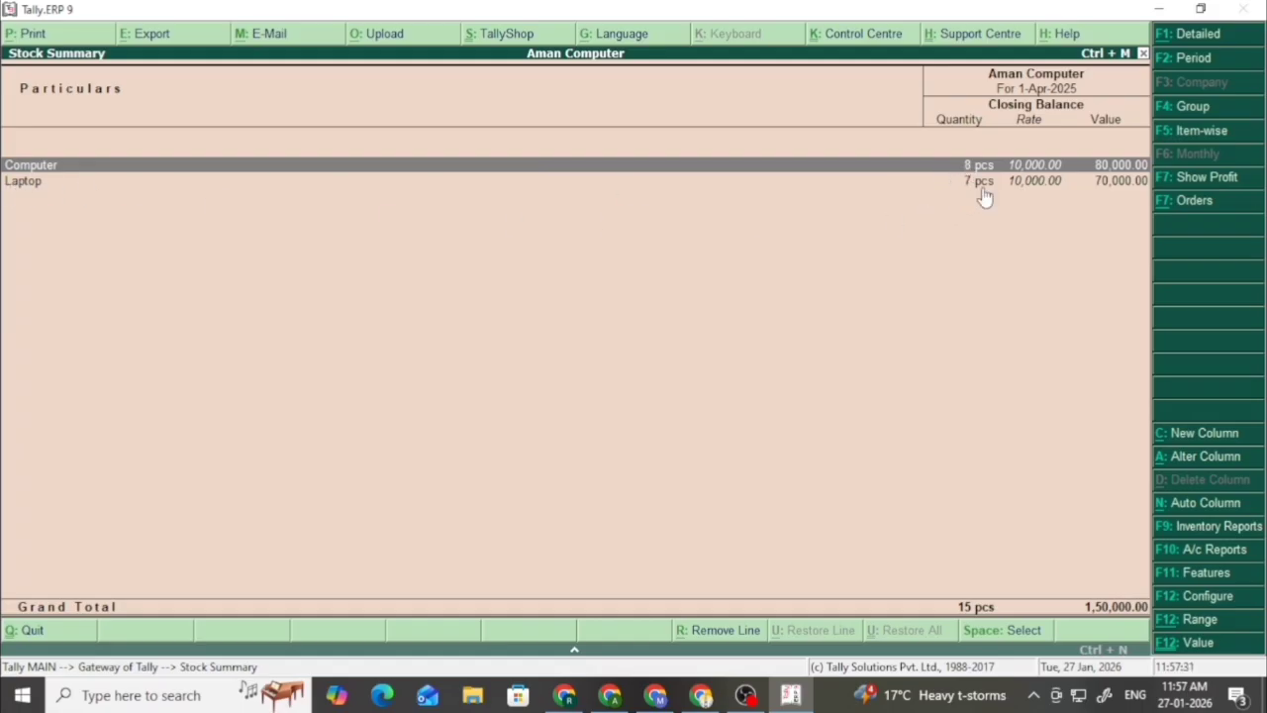
pyautogui.press('Escape')
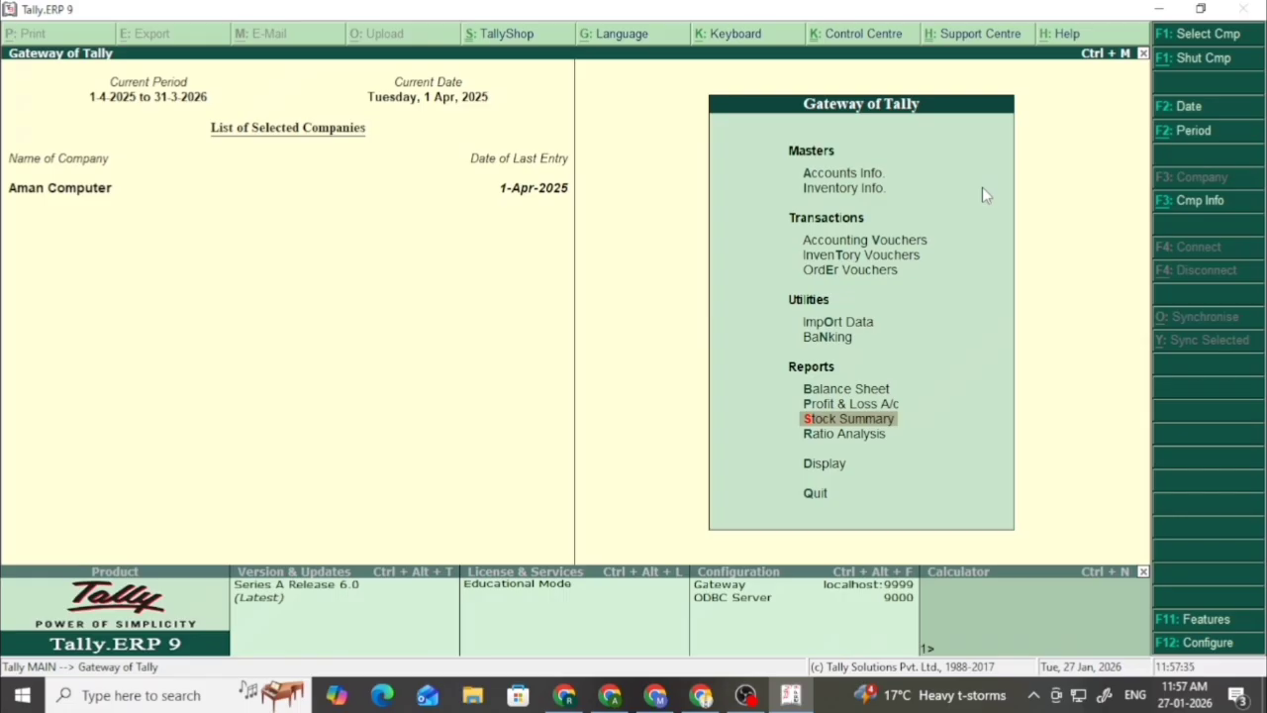
# - Start a Purchase accounting voucher with supplier invoice number 01 dated 1-Apr-2025
pyautogui.press('Up')
pyautogui.press('Up')
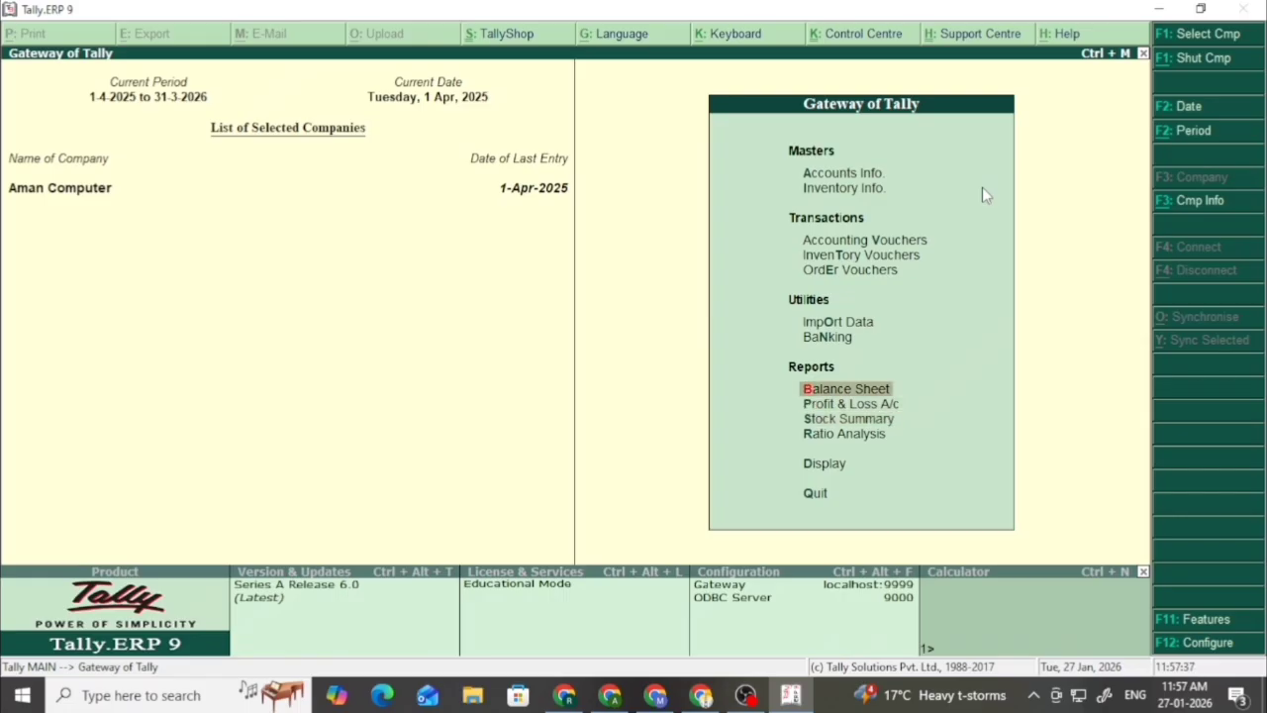
pyautogui.press('Up')
pyautogui.press('Up')
pyautogui.press('Up')
pyautogui.press('Up')
pyautogui.press('Up')
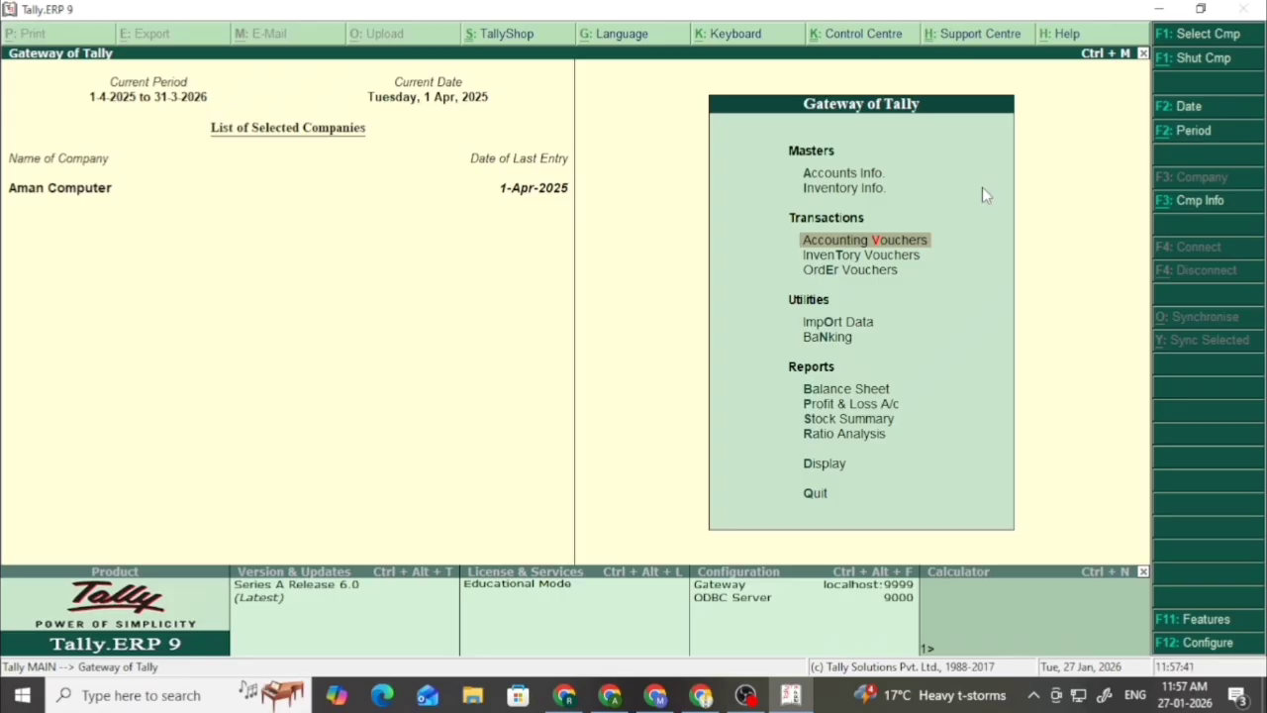
pyautogui.press('Return')
pyautogui.press('F9')
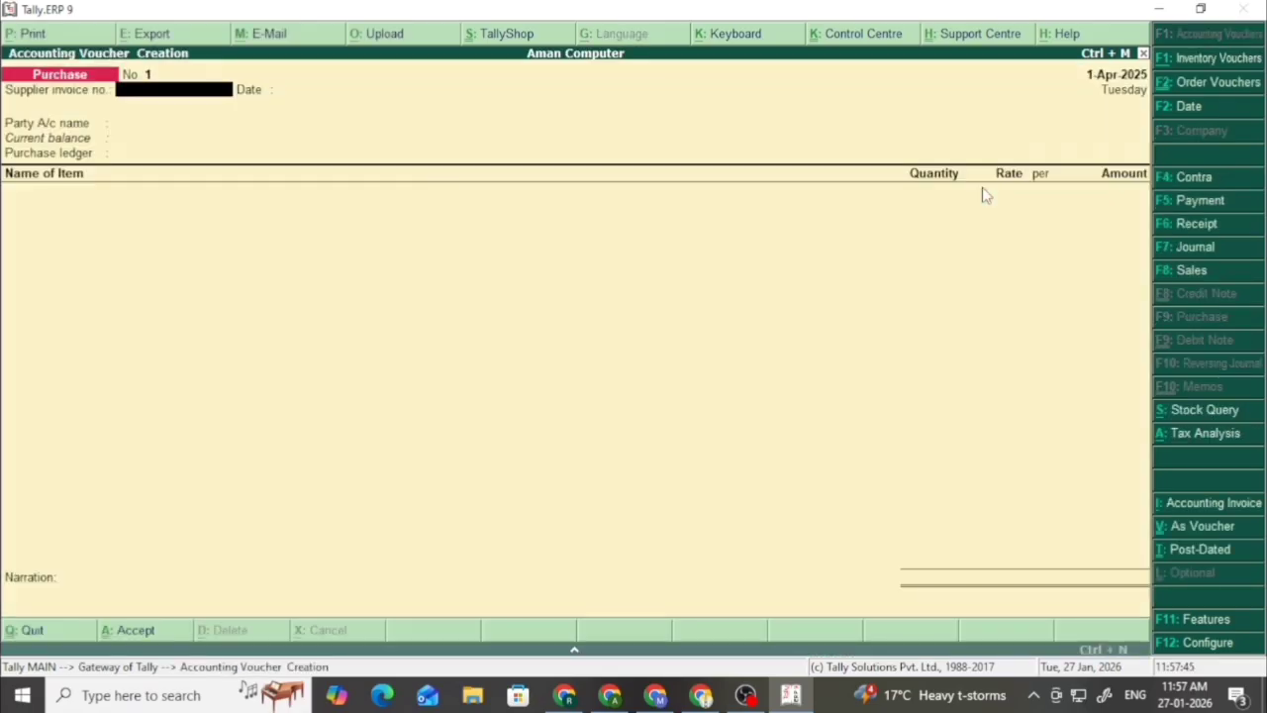
pyautogui.write('01')
pyautogui.press('Return')
pyautogui.press('Return')
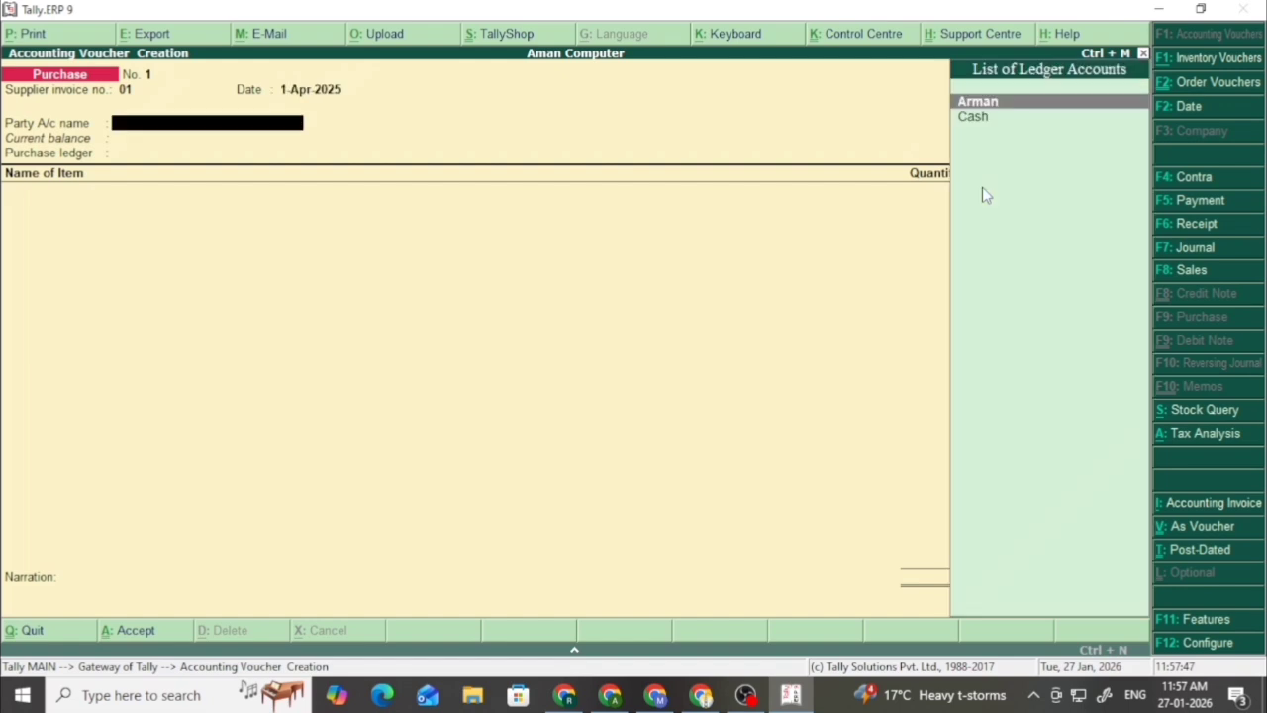
# - Select the supplier as the party account and link the purchase to receipt note 01
pyautogui.press('Return')
pyautogui.press('Down')
pyautogui.press('Down')
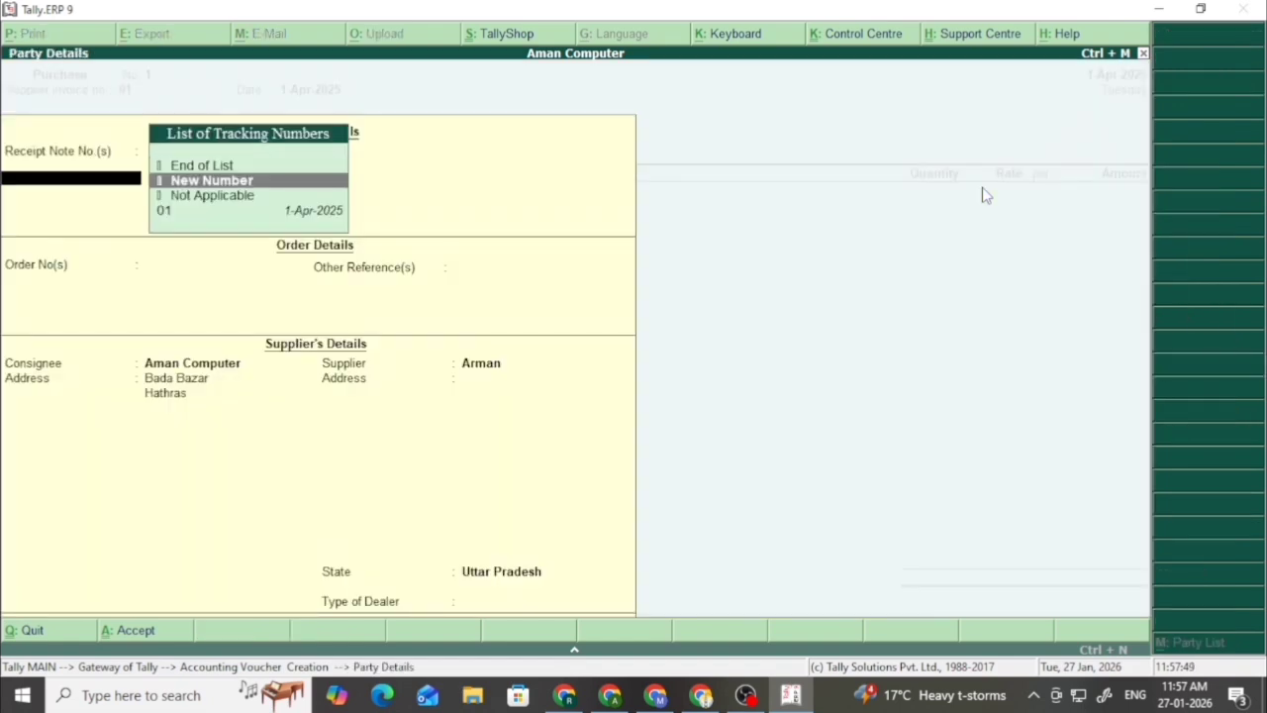
pyautogui.press('Down')
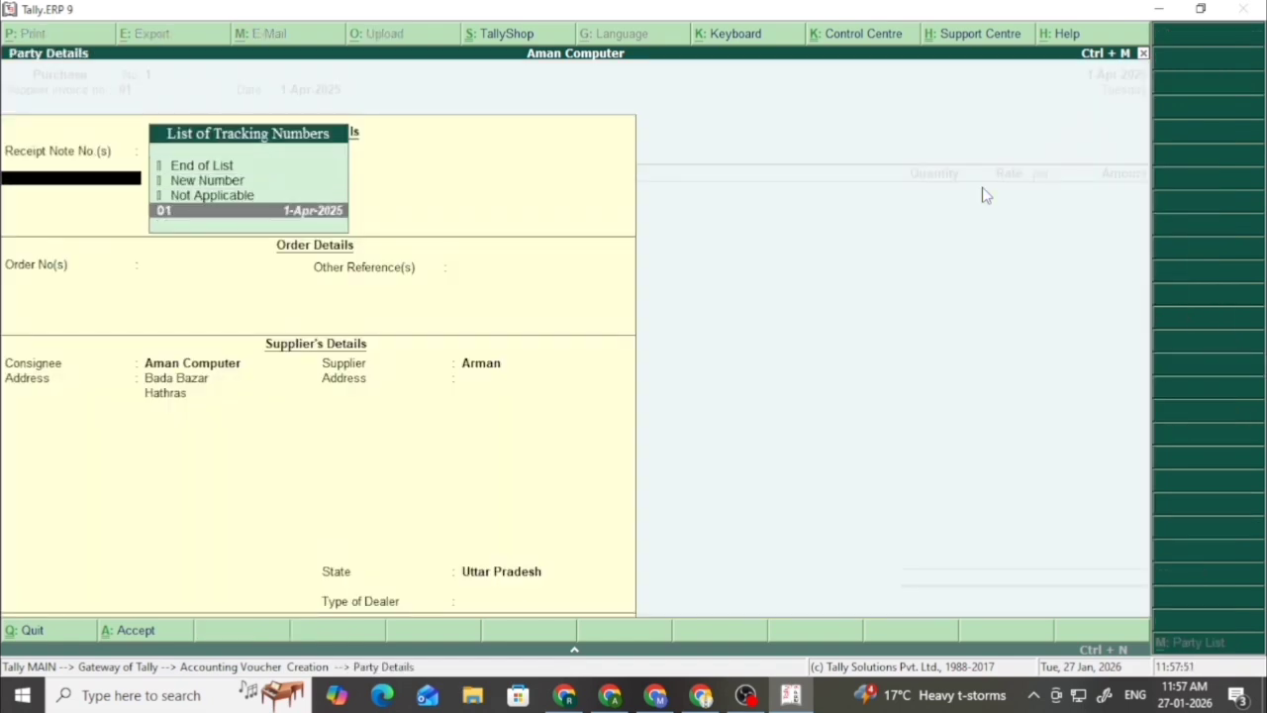
pyautogui.press('Return')
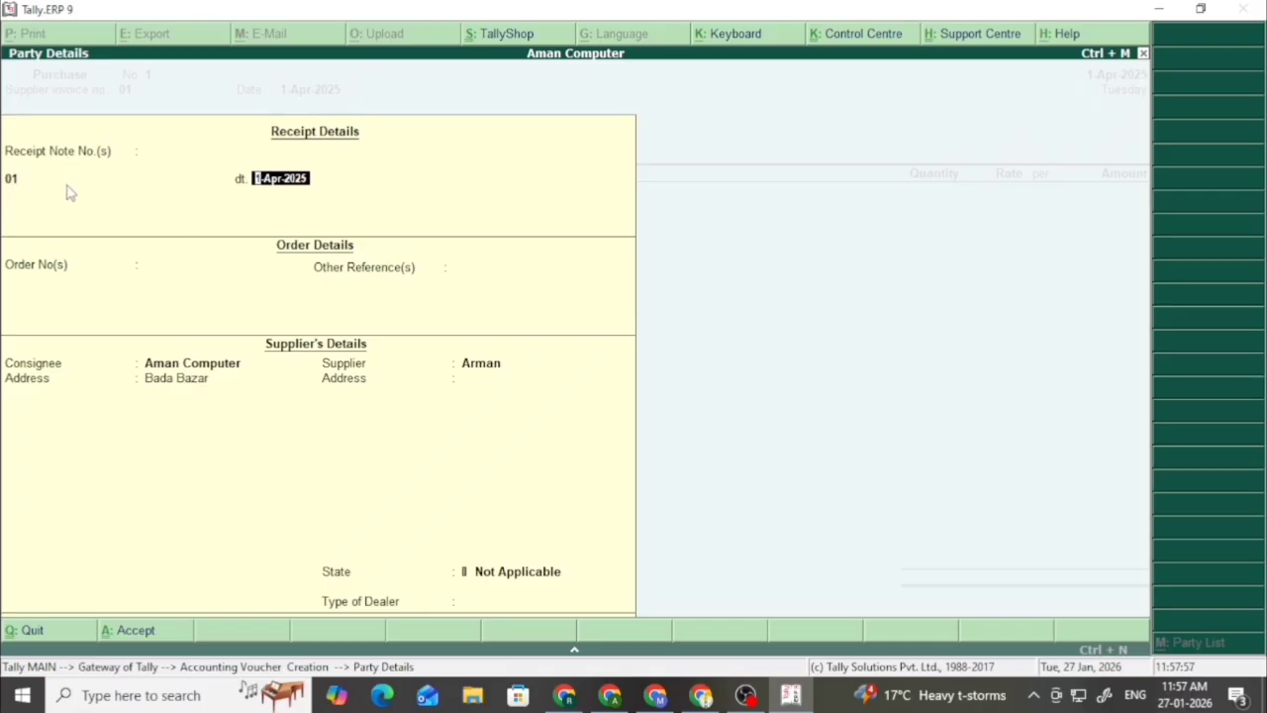
# - Accept the receipt, order and supplier details, keeping the state and type of dealer as Not Applicable
pyautogui.press('Return')
pyautogui.press('Return')
pyautogui.press('Return')
pyautogui.press('Return')
pyautogui.press('Return')
pyautogui.press('Return')
pyautogui.press('Return')
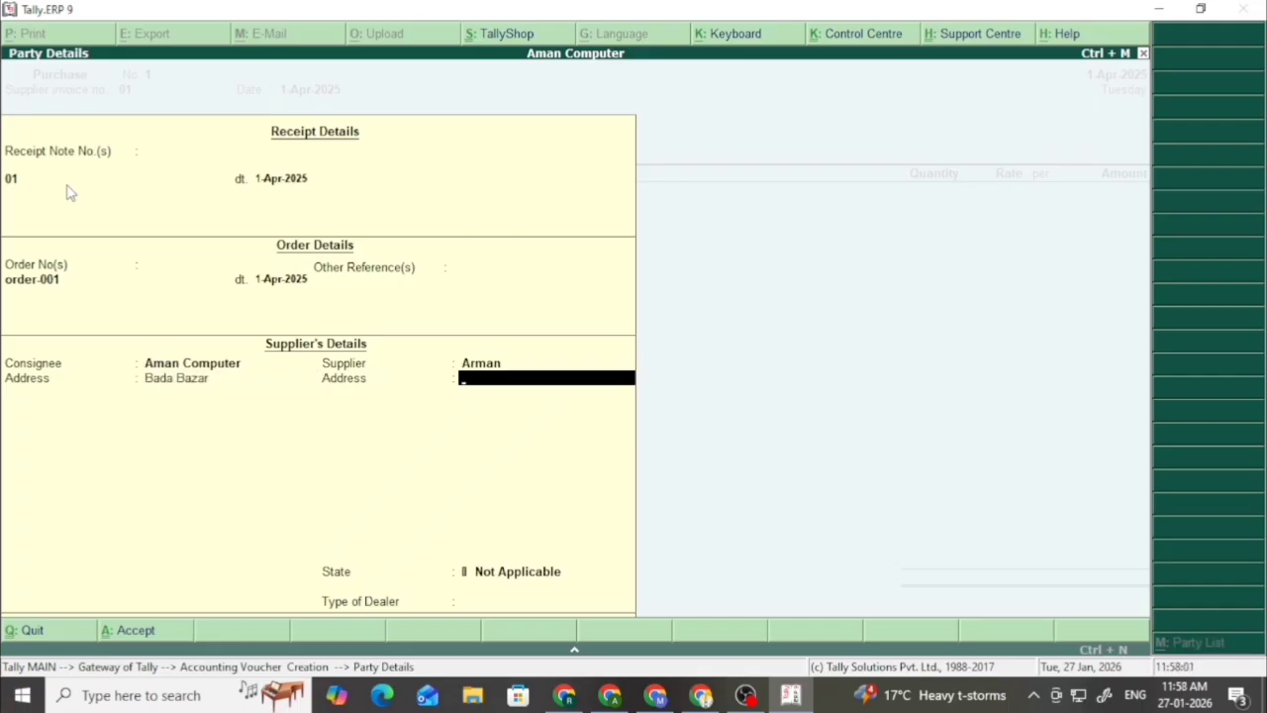
pyautogui.press('Return')
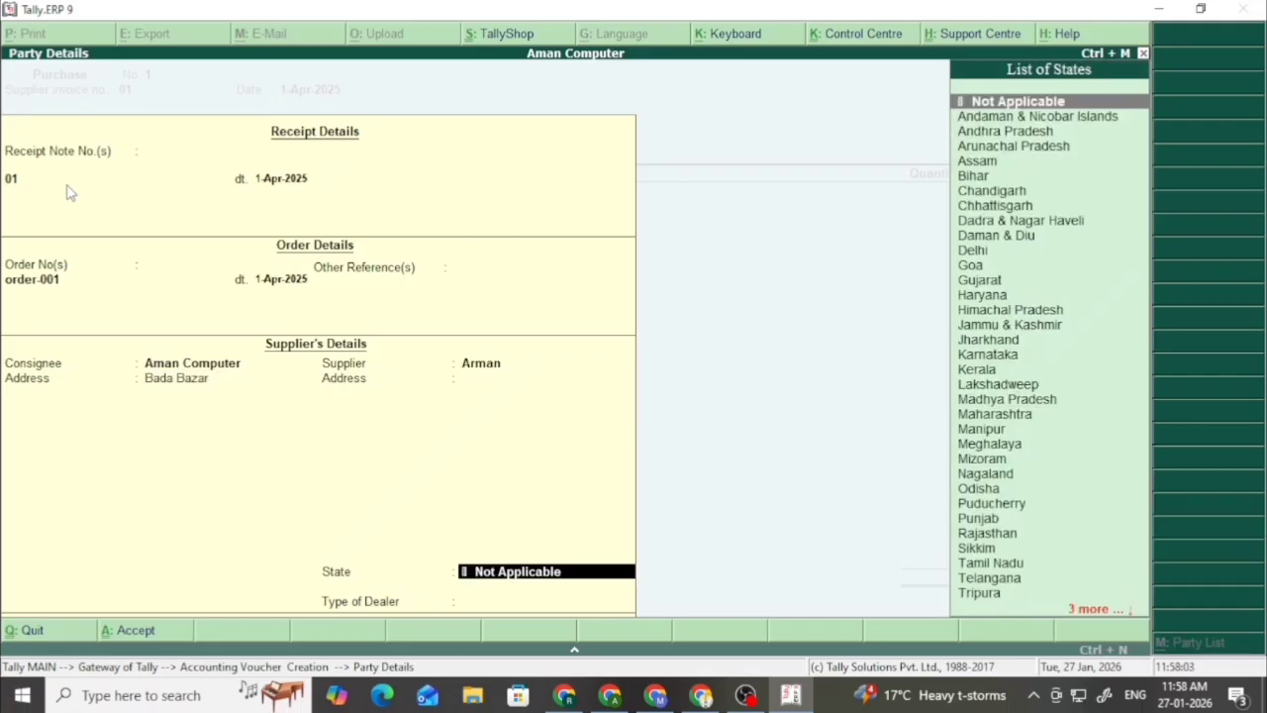
pyautogui.press('Return')
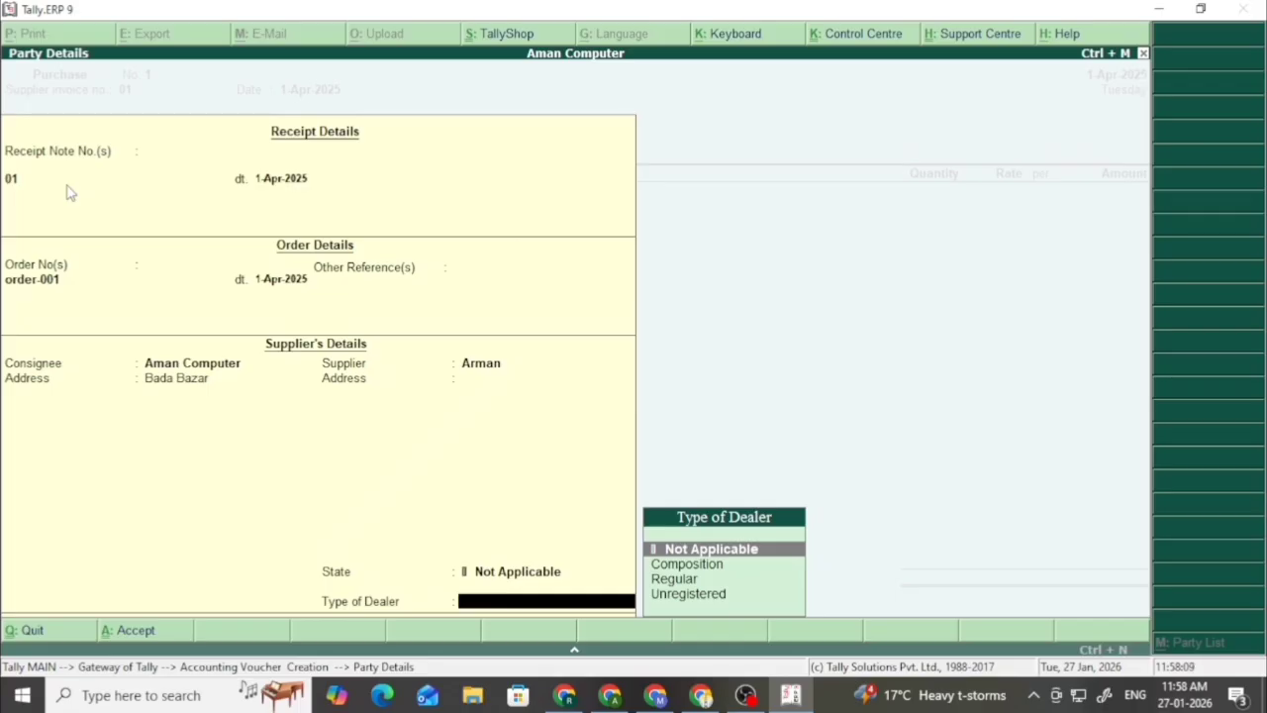
pyautogui.press('Return')
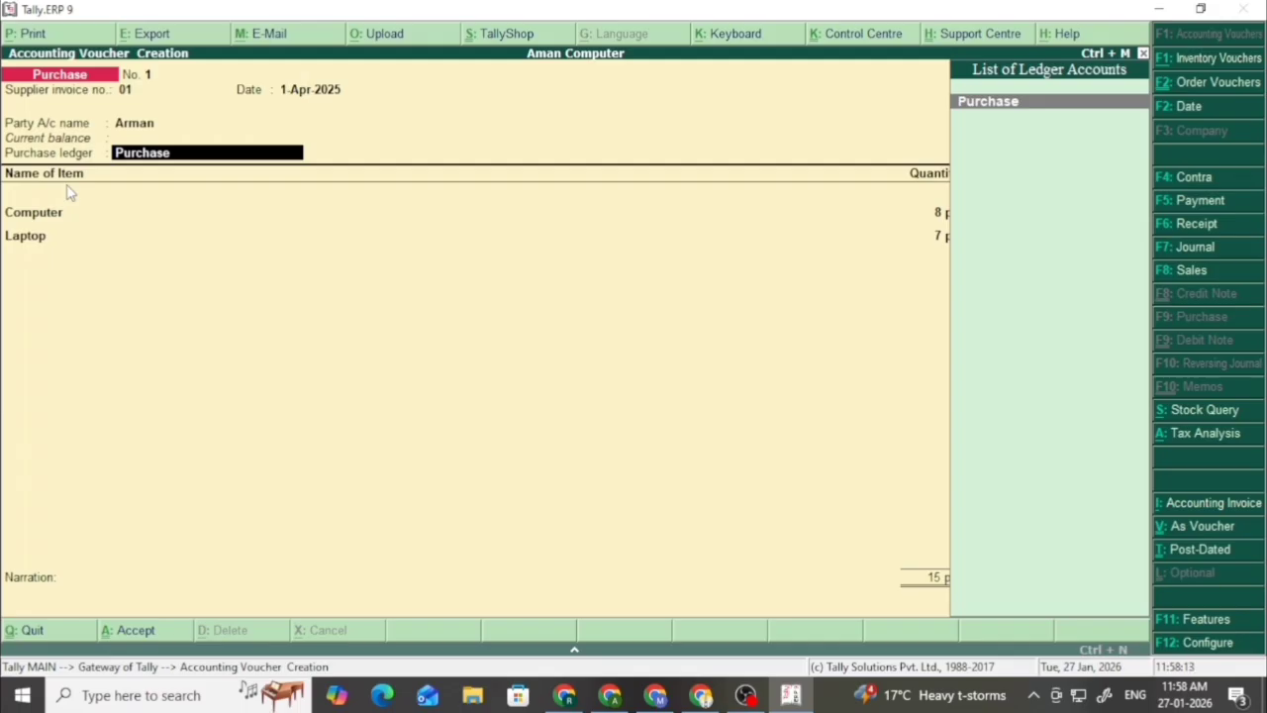
# - Choose the Purchase ledger and accept Computer's allocation of 8 pcs at rate 10,000 against tracking number 01
pyautogui.press('Return')
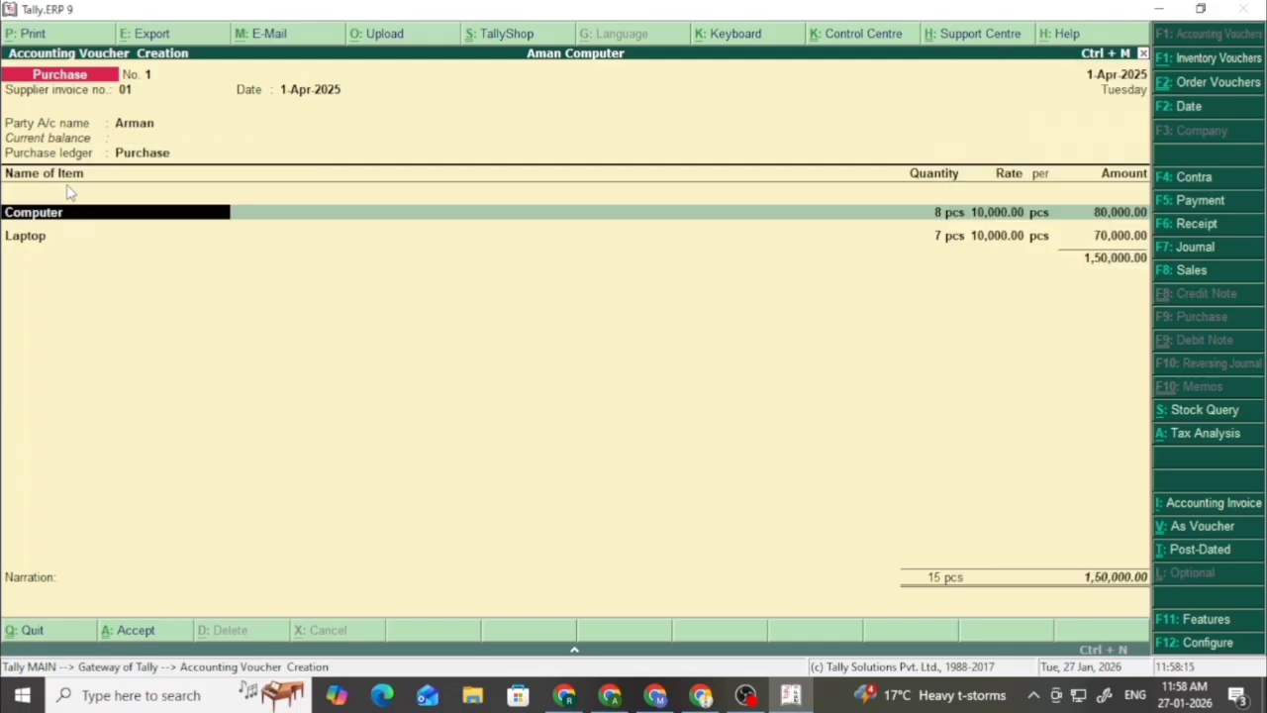
pyautogui.press('Return')
pyautogui.press('Return')
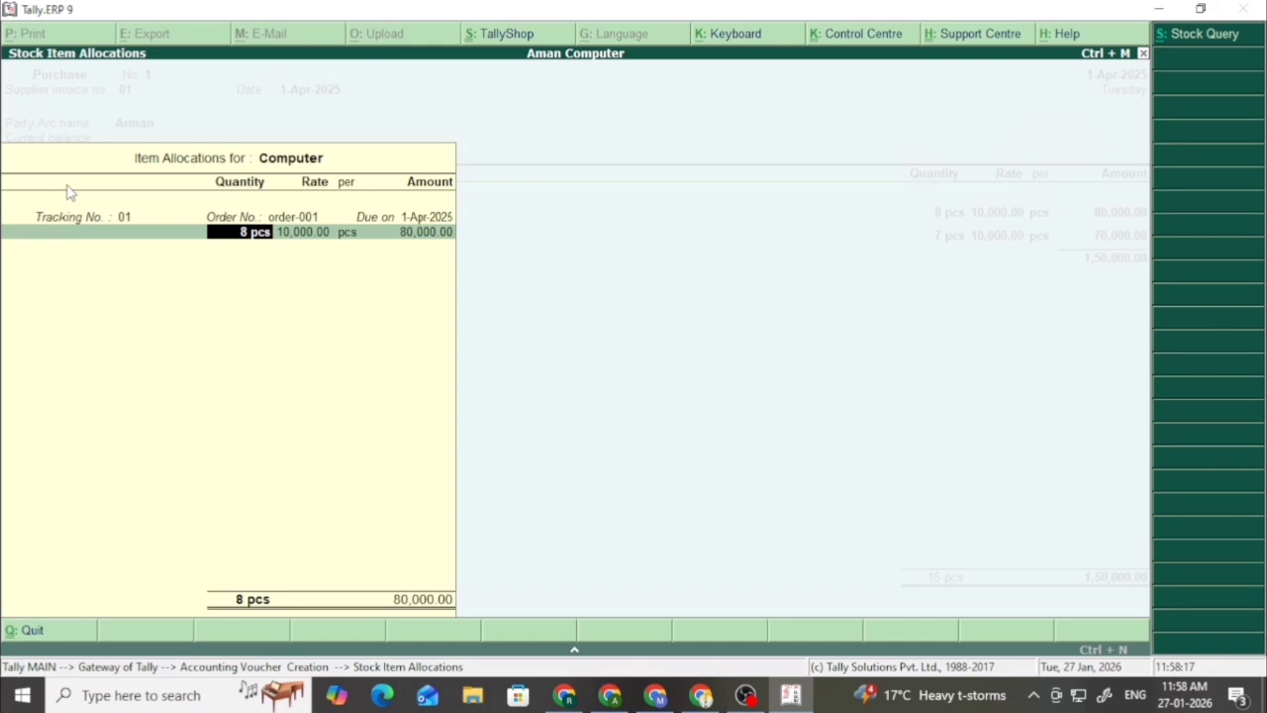
pyautogui.press('Return')
pyautogui.press('Return')
pyautogui.press('Return')
pyautogui.press('Return')
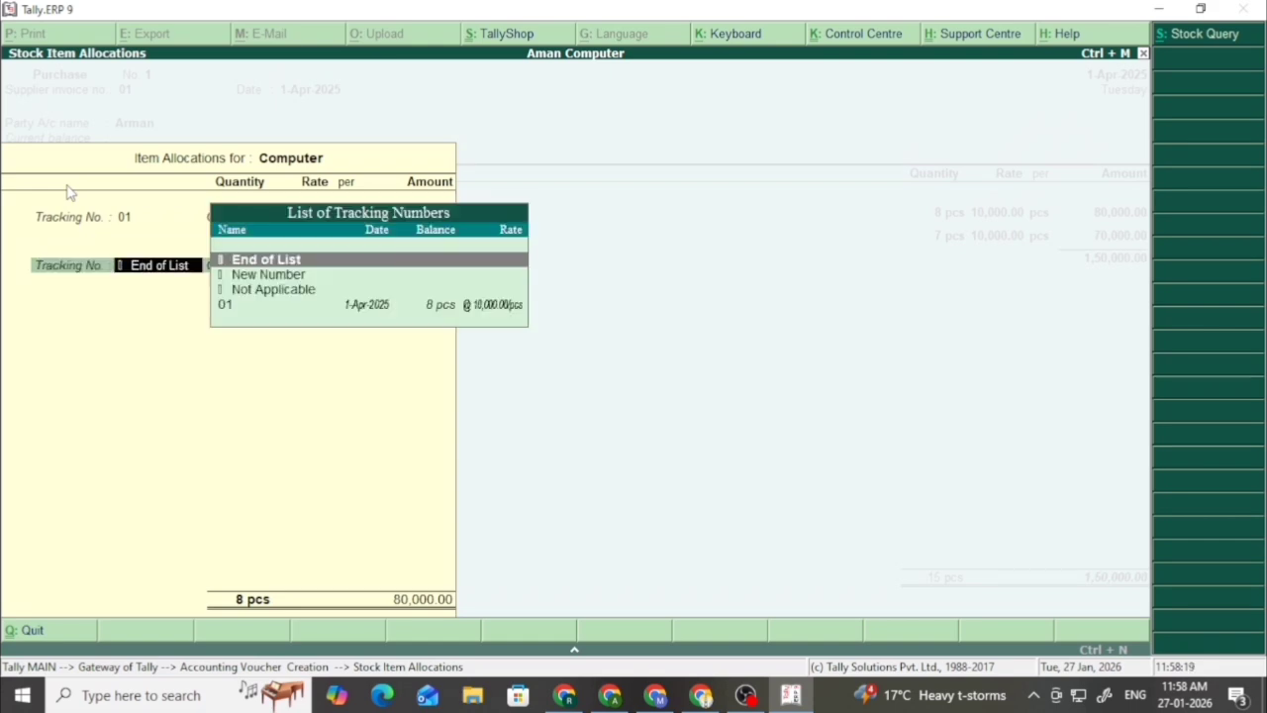
pyautogui.press('Return')
pyautogui.press('Return')
# - Accept Laptop's allocation of 7 pcs at rate 10,000 against tracking number 01 and order-001
pyautogui.press('Return')
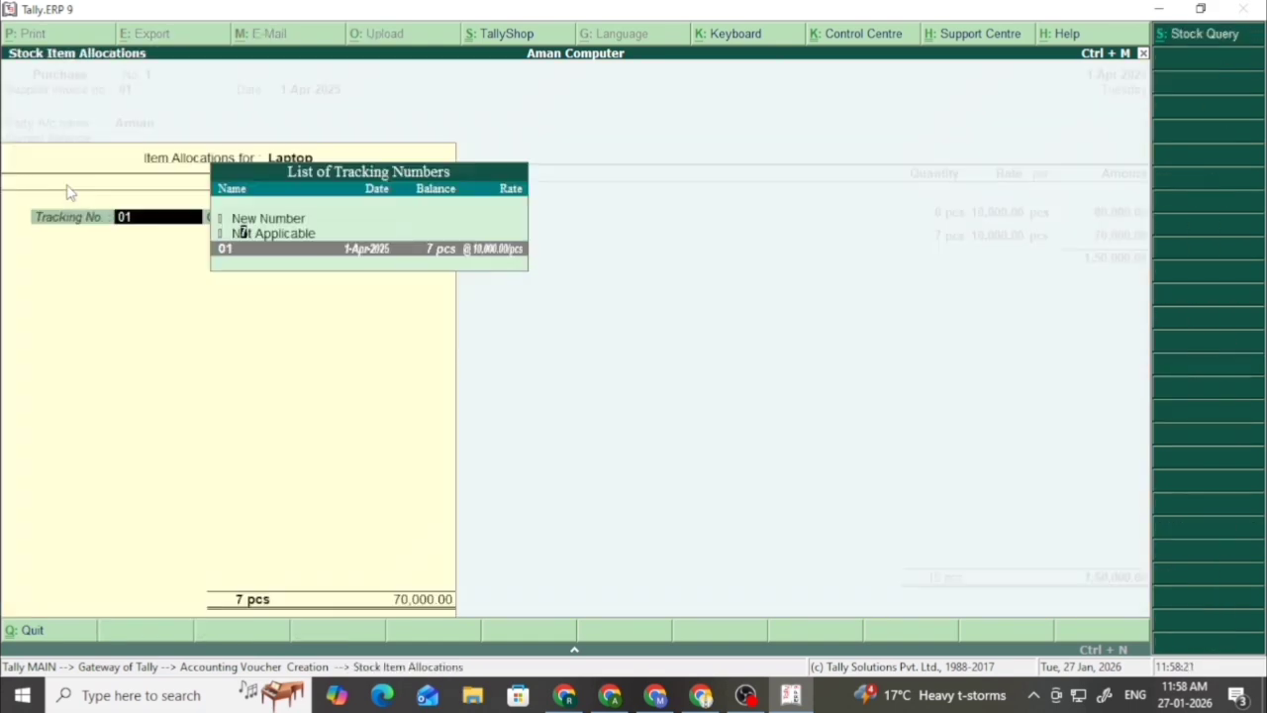
pyautogui.press('Return')
pyautogui.press('Return')
pyautogui.press('Return')
pyautogui.press('Return')
pyautogui.press('Return')
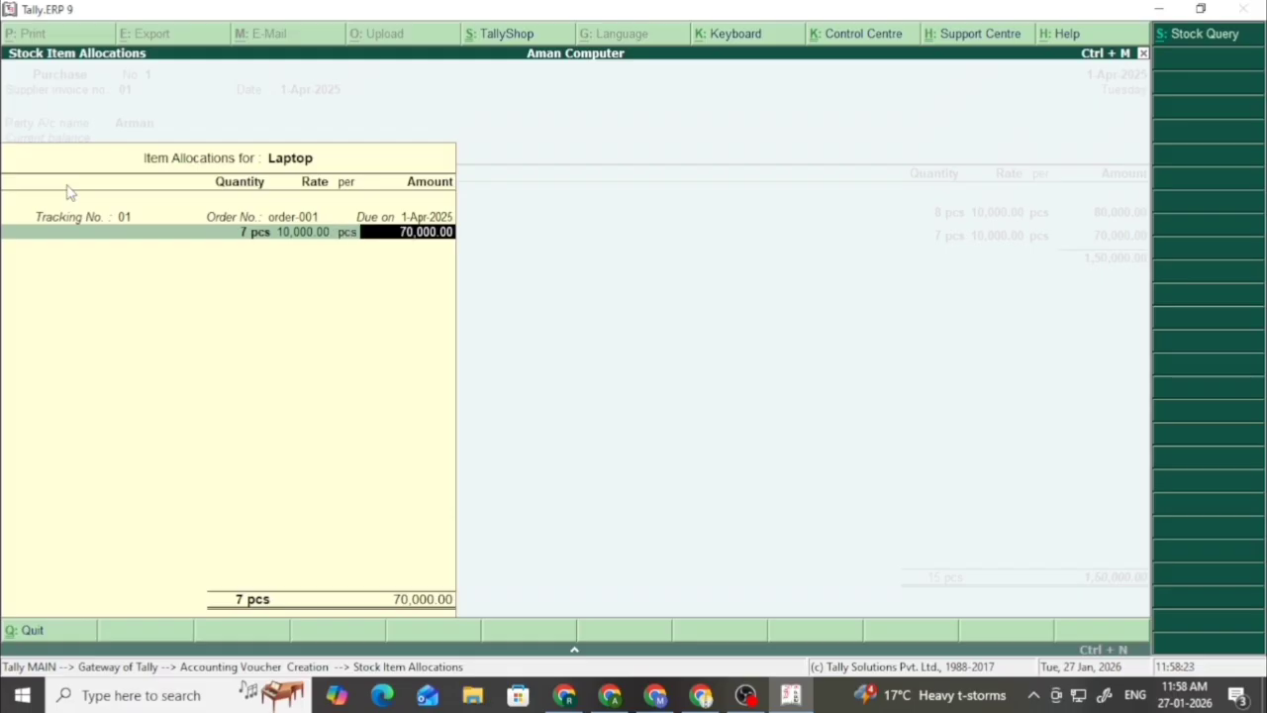
pyautogui.press('Return')
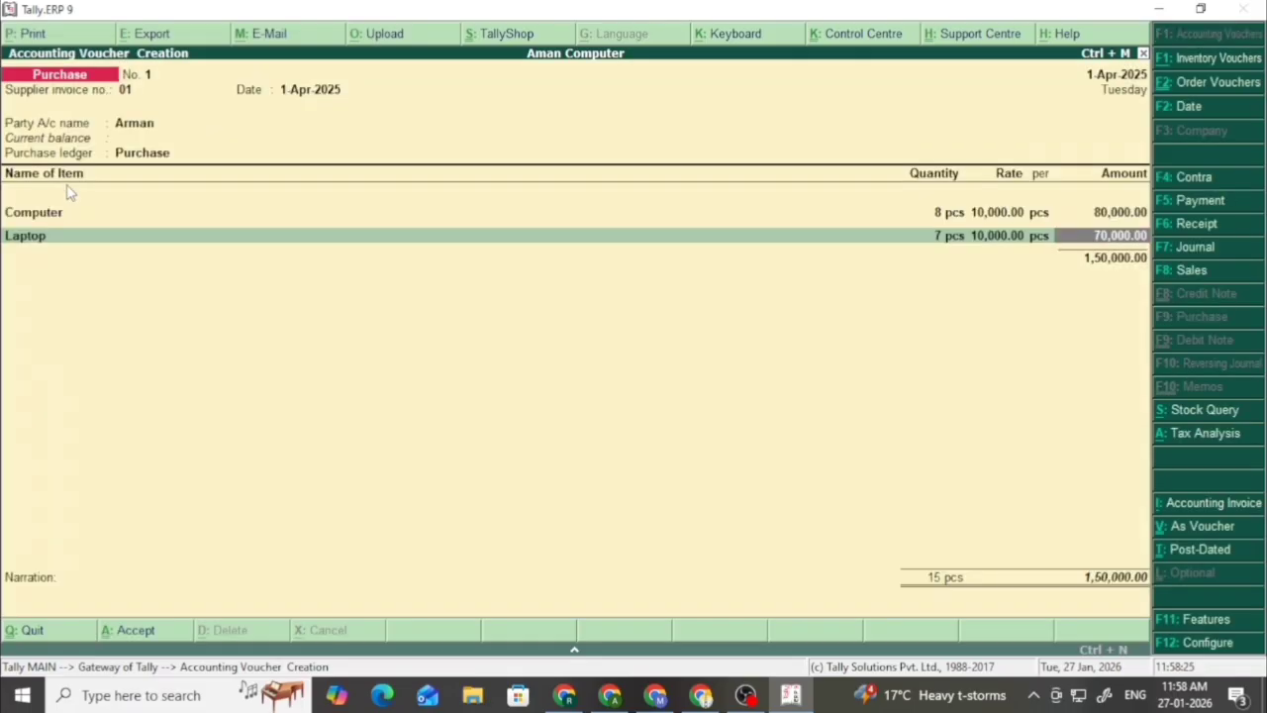
pyautogui.press('Return')
# - End the item list and save the Purchase voucher without a narration
pyautogui.press('Return')
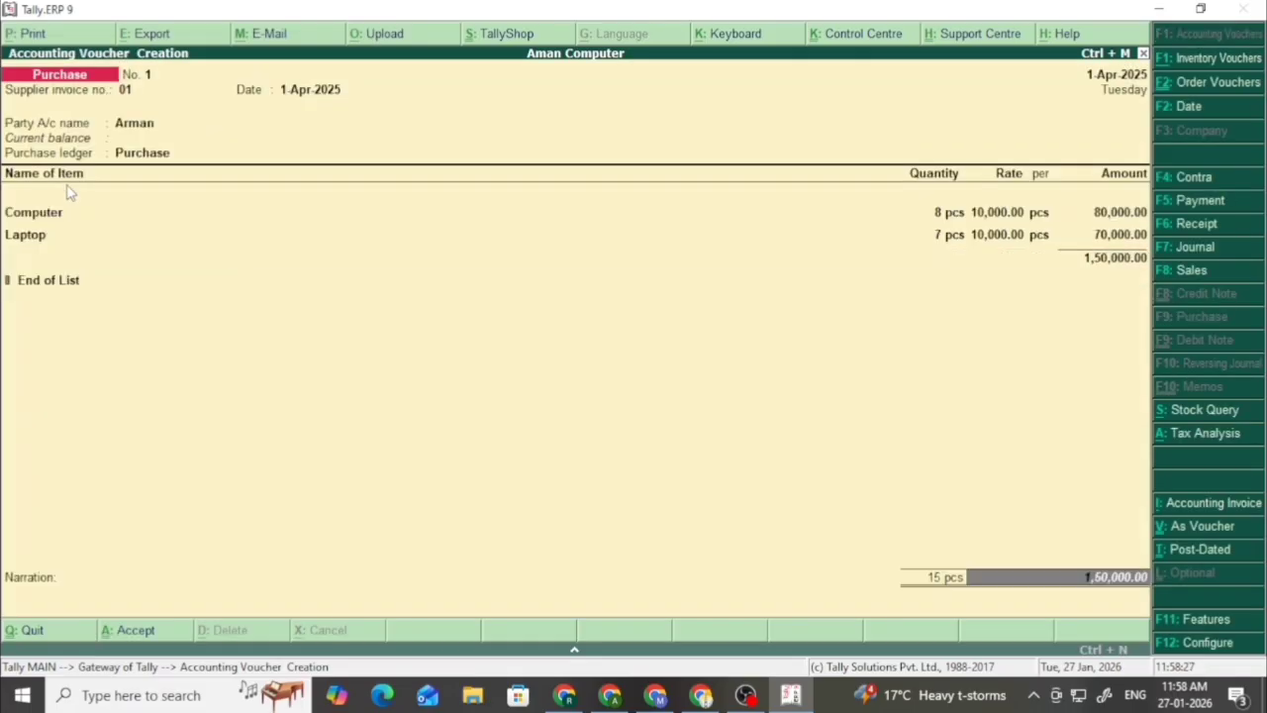
pyautogui.press('Return')
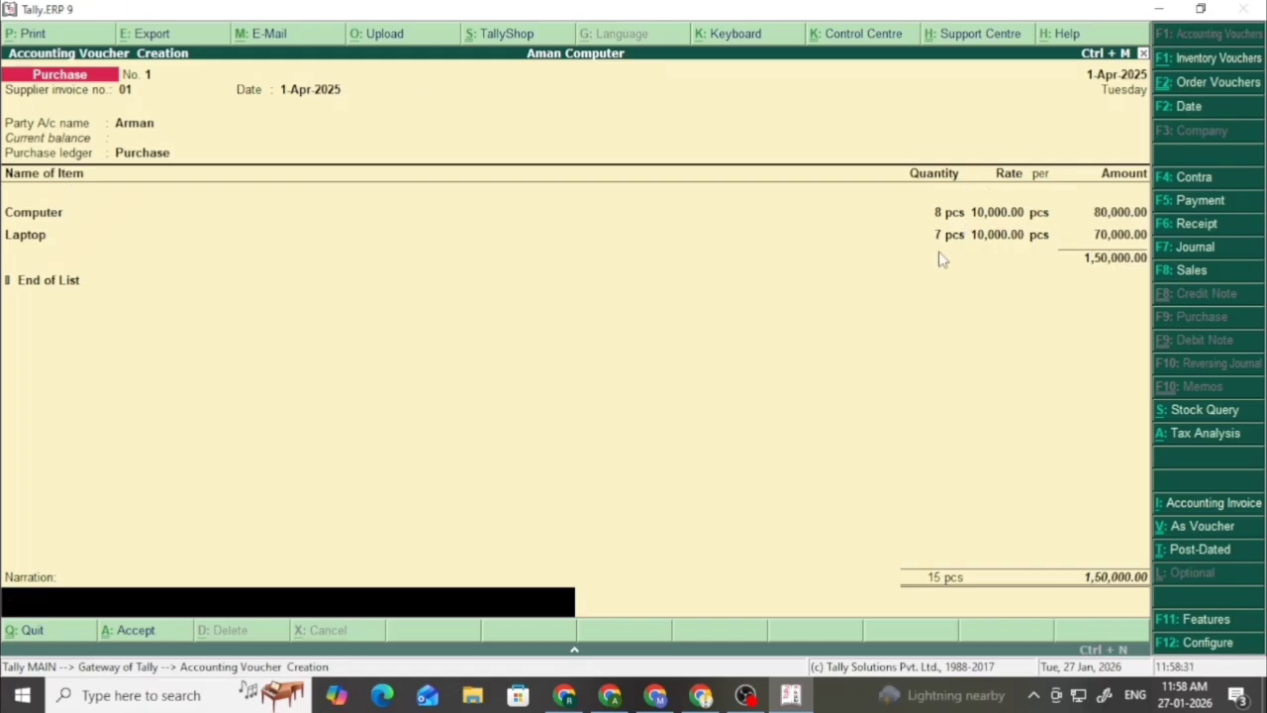
pyautogui.press('Return')
pyautogui.press('Return')
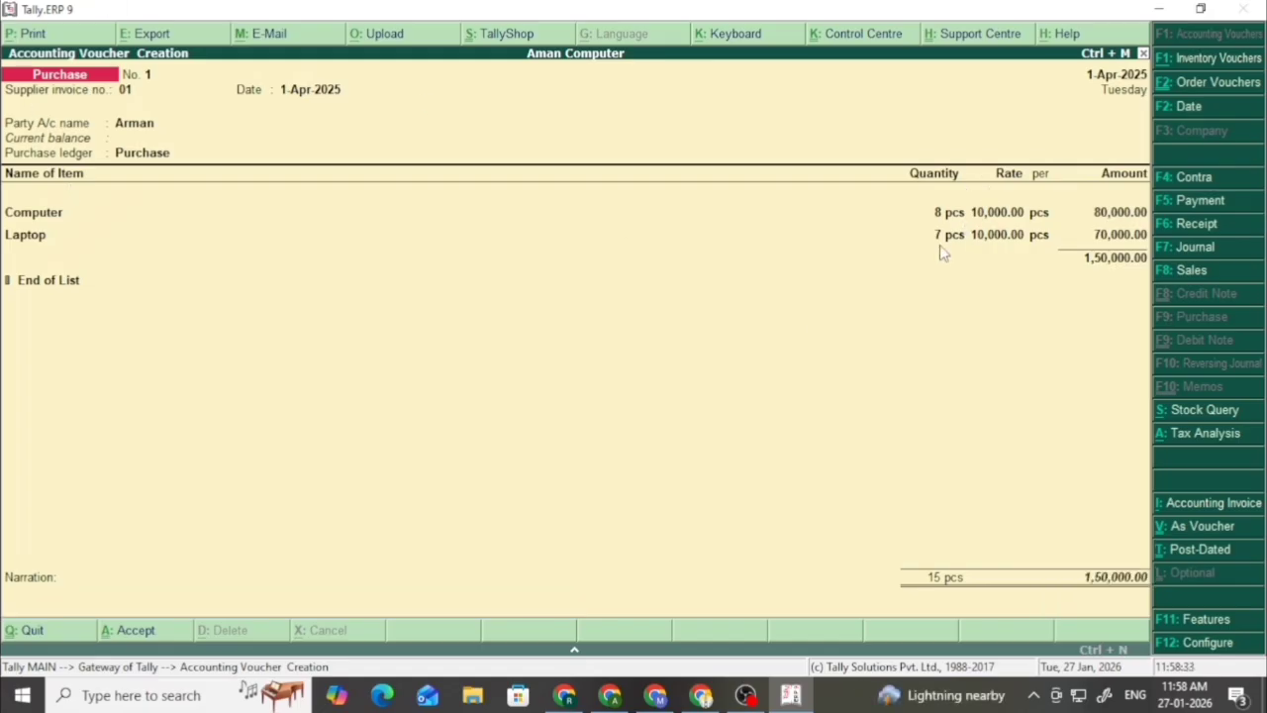
# - Leave voucher entry and open the Ratio Analysis report
pyautogui.press('Escape')
pyautogui.press('Return')
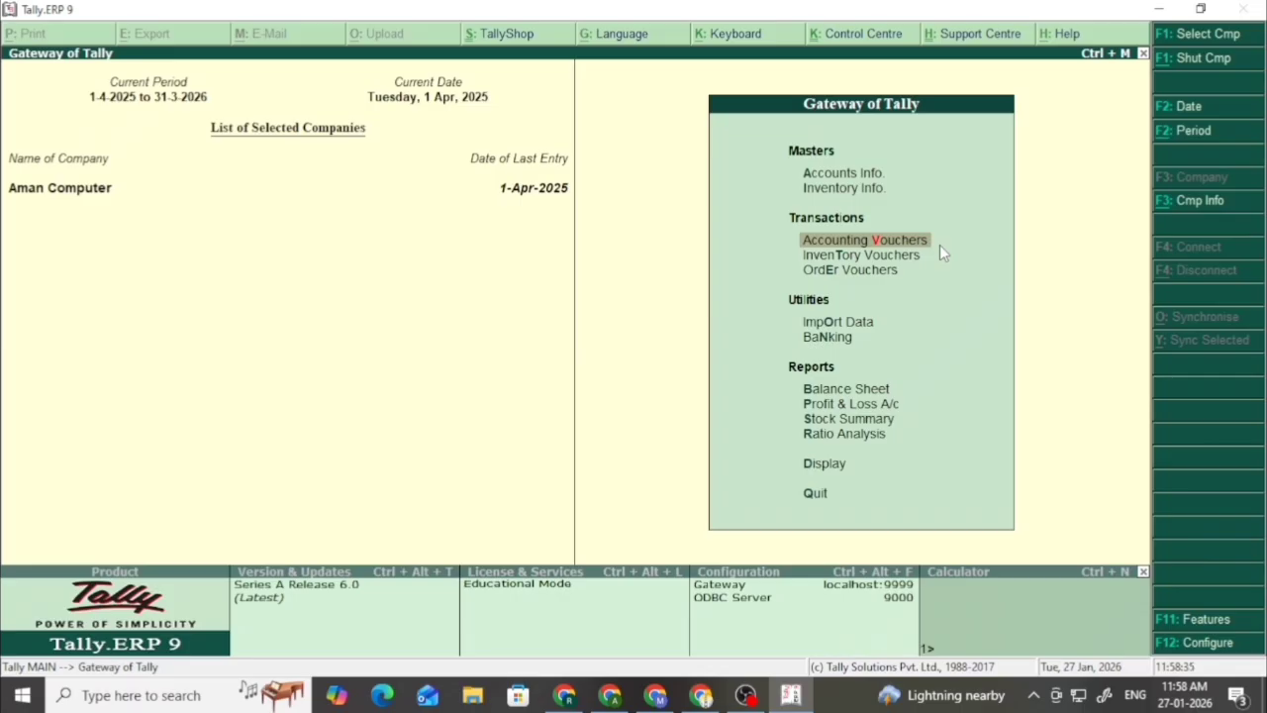
pyautogui.press('Down')
pyautogui.press('Down')
pyautogui.press('Down')
pyautogui.press('Down')
pyautogui.press('Down')
pyautogui.press('Down')
pyautogui.press('Down')
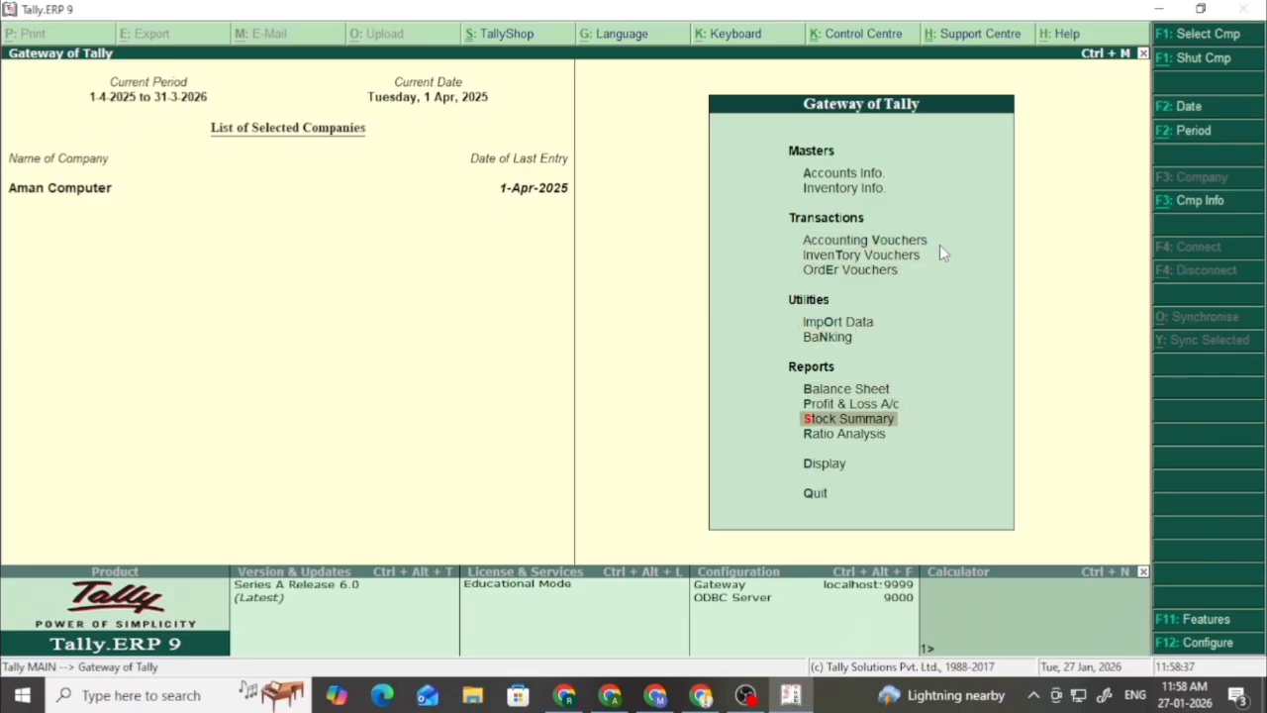
pyautogui.press('Down')
pyautogui.press('Return')
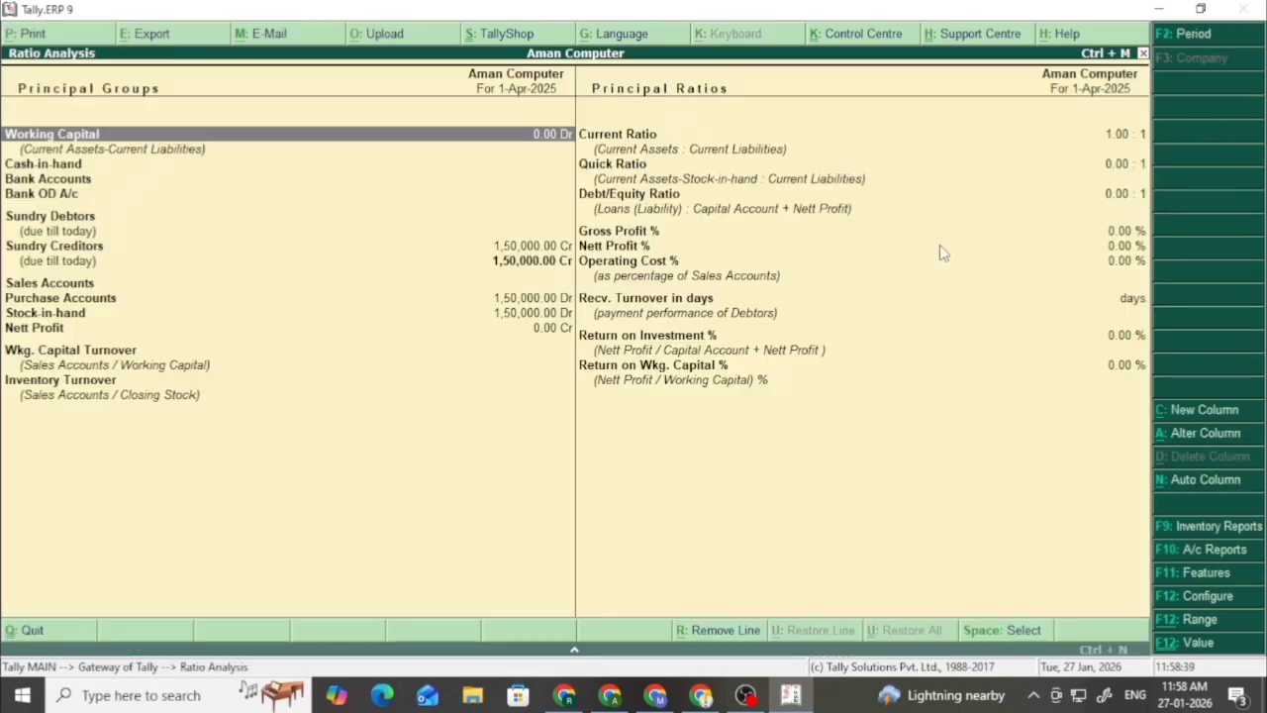
# - Drill down from Sundry Creditors to the supplier's ledger vouchers for April
pyautogui.press('Down')
pyautogui.press('Down')
pyautogui.press('Down')
pyautogui.press('Down')
pyautogui.press('Down')
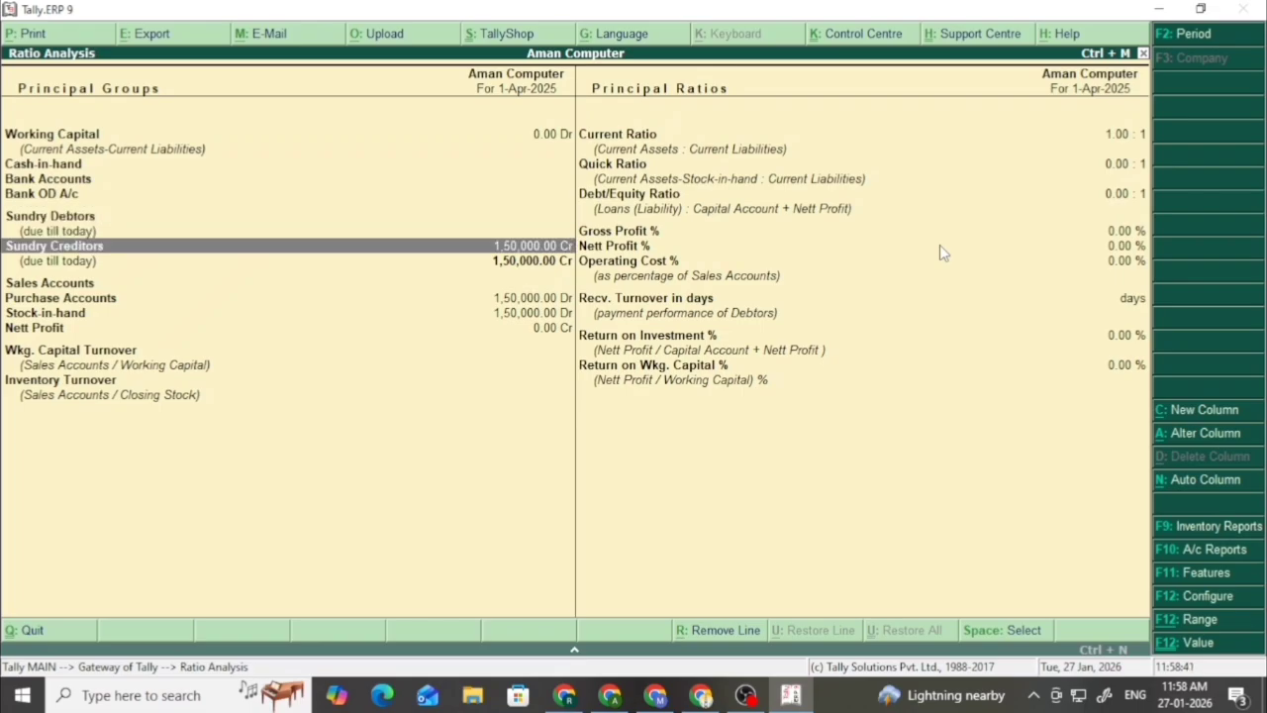
pyautogui.press('Return')
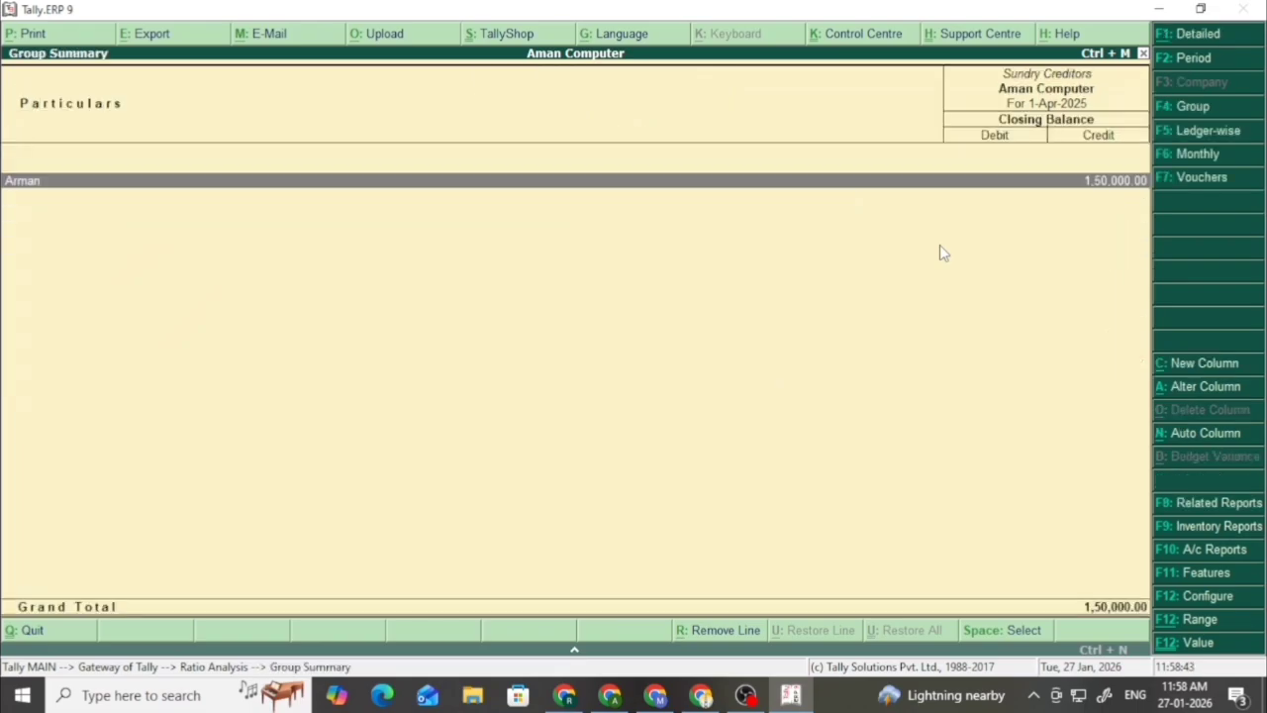
pyautogui.press('Return')
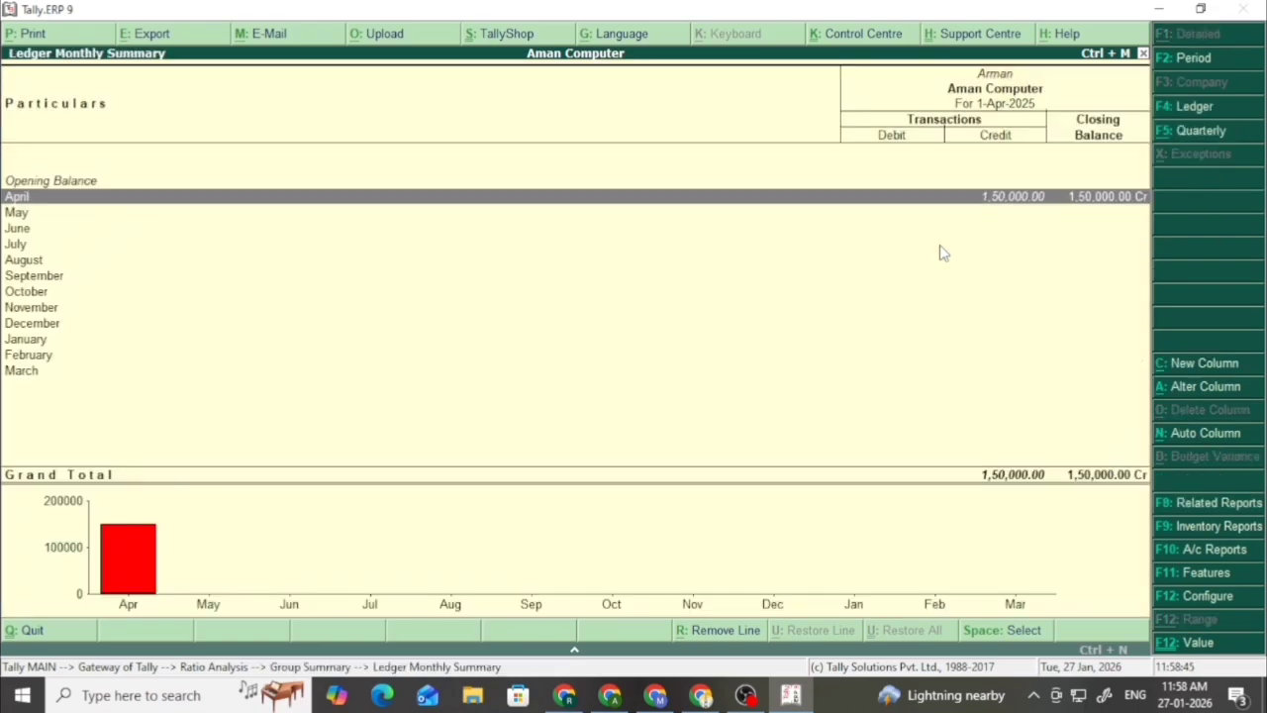
pyautogui.press('Return')
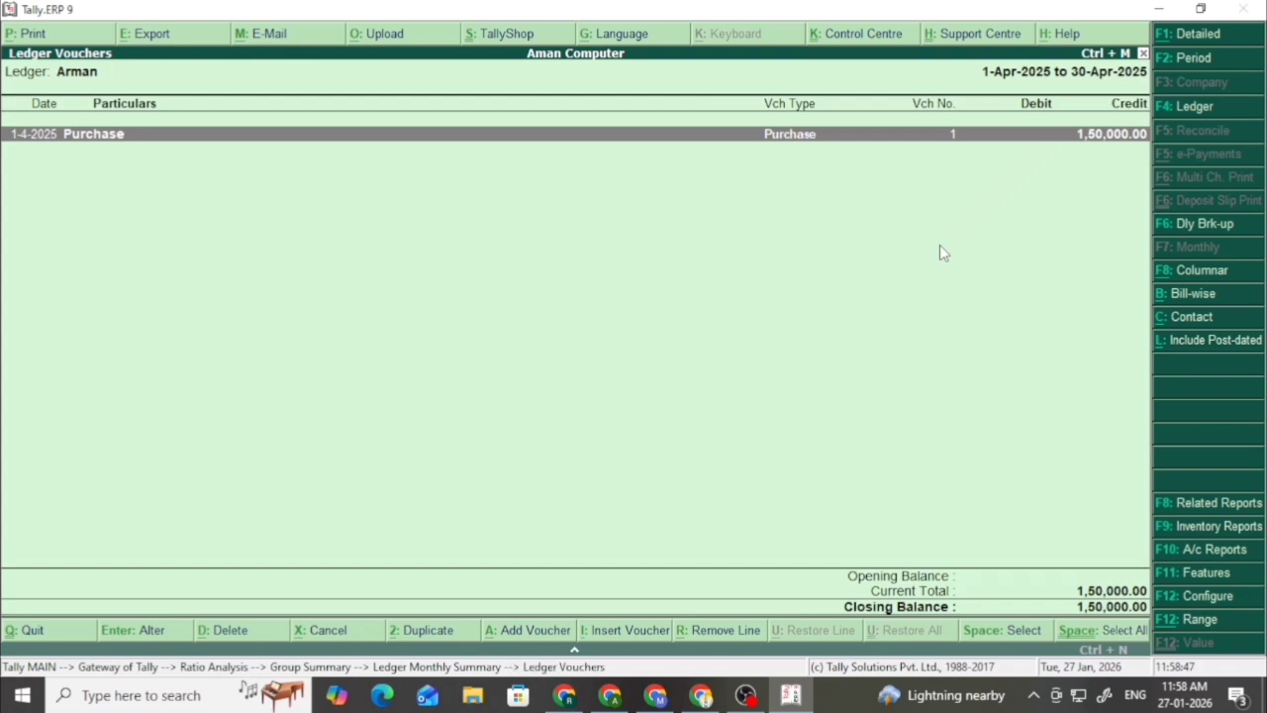
# - View the supplier's purchase voucher without altering it, and close the reports back to the Gateway of Tally
pyautogui.press('Return')
pyautogui.press('Escape')
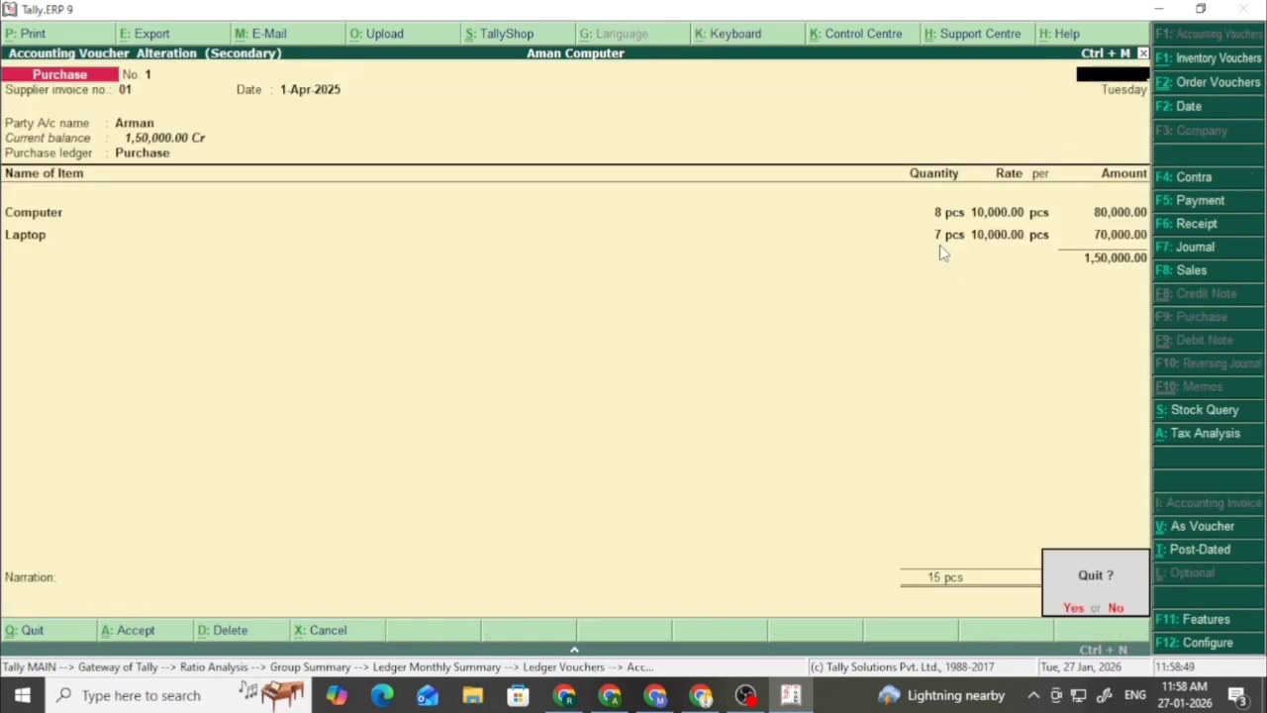
pyautogui.press('Return')
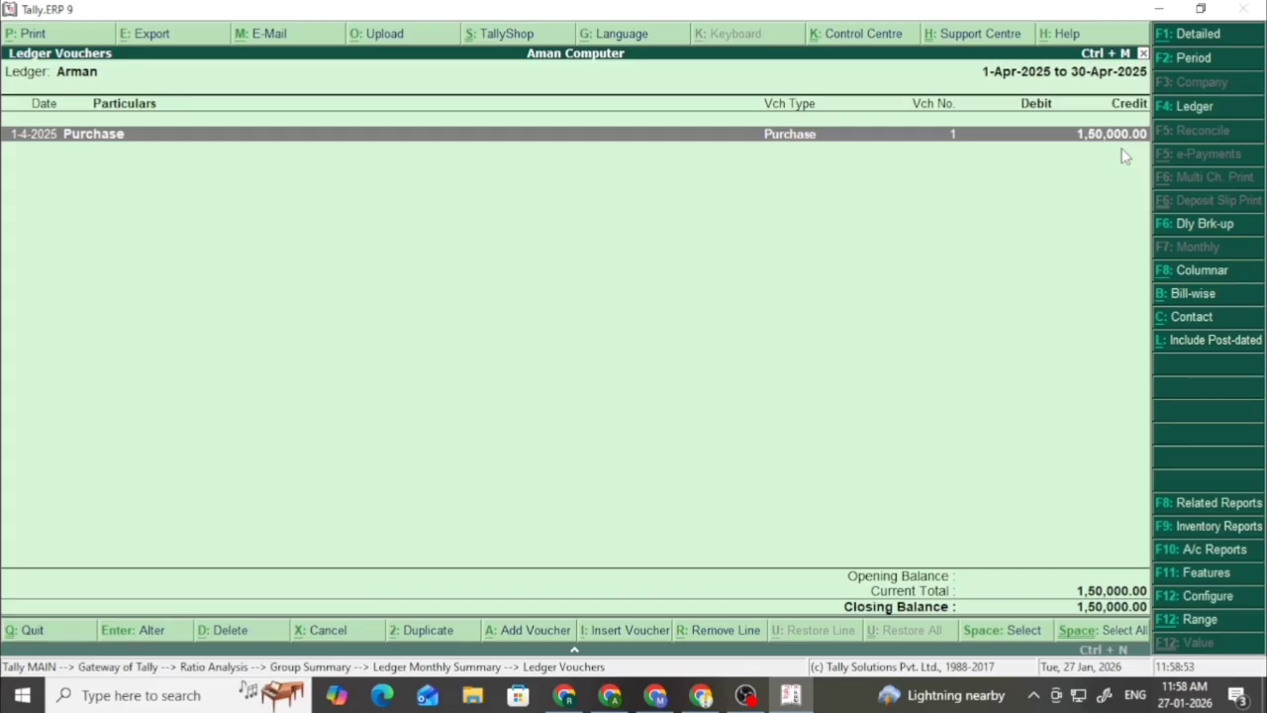
pyautogui.press('Escape')
pyautogui.press('Escape')
pyautogui.press('Escape')
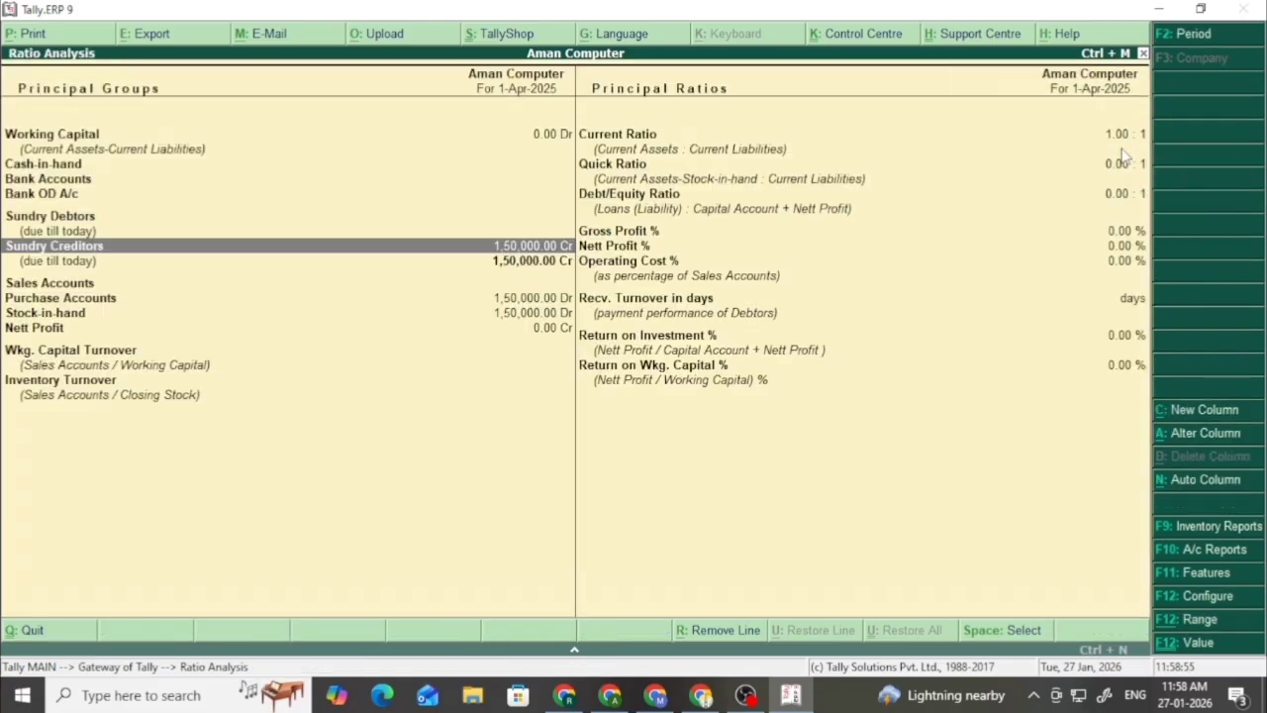
pyautogui.press('Escape')
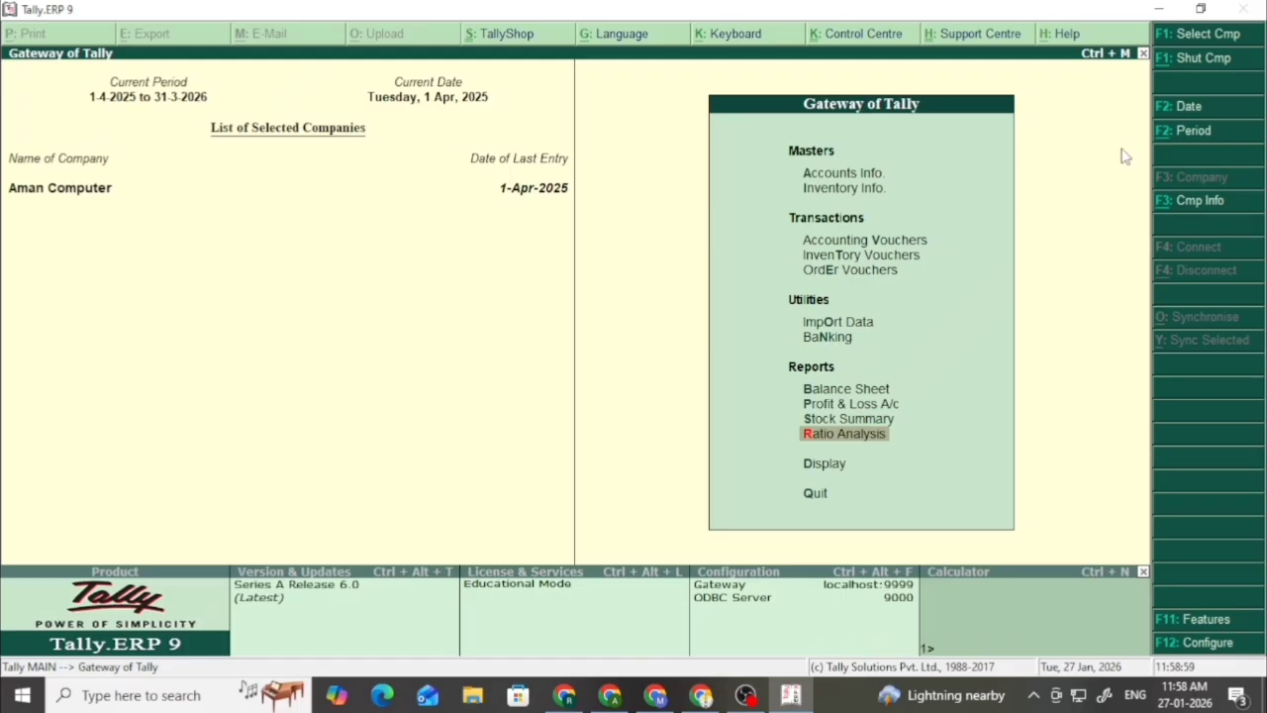
pyautogui.press('Up')
pyautogui.press('Up')
pyautogui.press('Up')
pyautogui.press('Up')
pyautogui.press('Up')
pyautogui.press('Up')
pyautogui.press('Up')
pyautogui.press('Up')
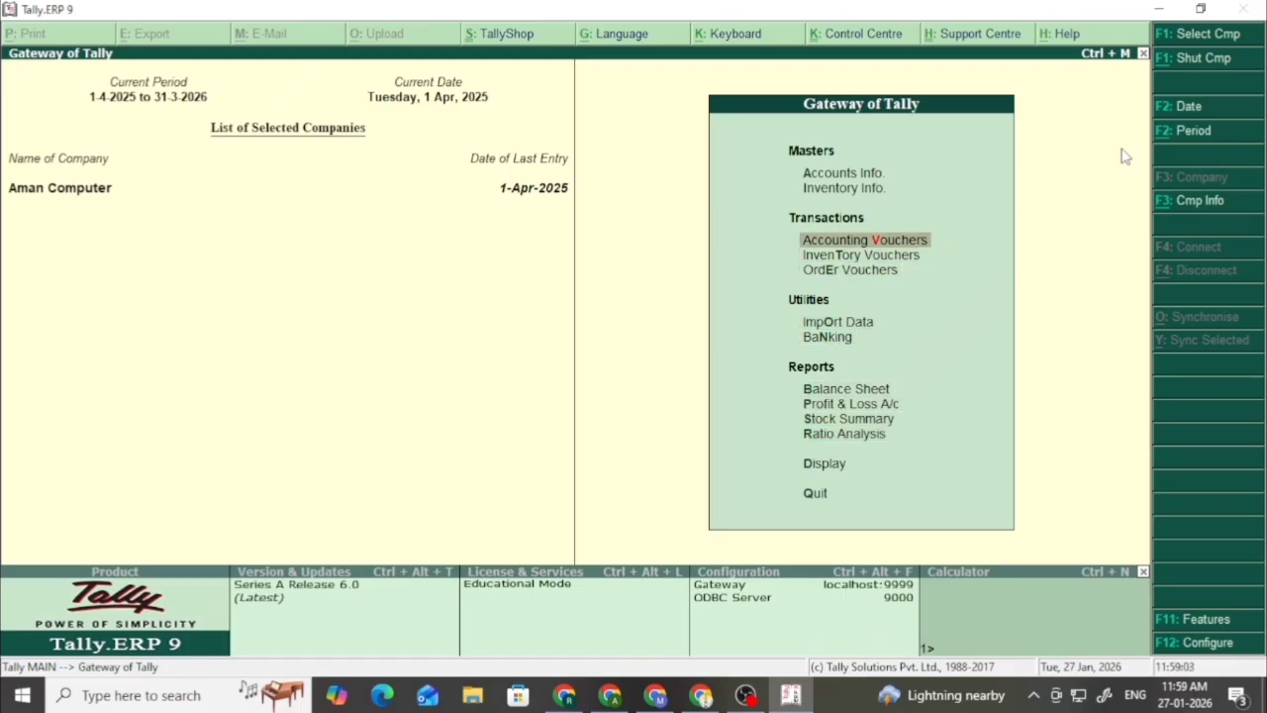
pyautogui.press('Down')
pyautogui.press('Down')
pyautogui.press('Down')
pyautogui.press('Down')
pyautogui.press('Down')
pyautogui.press('Down')
pyautogui.press('Down')
pyautogui.press('Down')
pyautogui.press('Down')
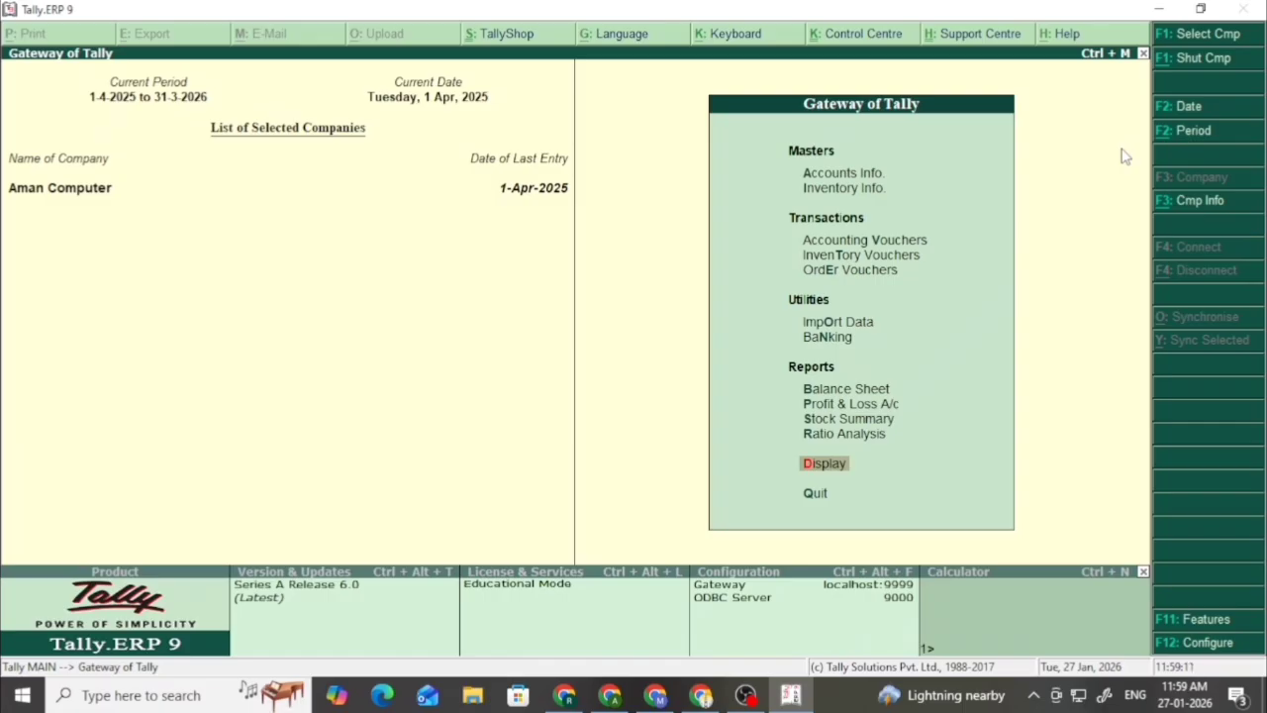
# - Start a Payment voucher in accounting voucher entry with Cash as the account
pyautogui.press('Up')
pyautogui.press('Up')
pyautogui.press('Up')
pyautogui.press('Up')
pyautogui.press('Up')
pyautogui.press('Up')
pyautogui.press('Up')
pyautogui.press('Up')
pyautogui.press('Up')
pyautogui.press('Return')
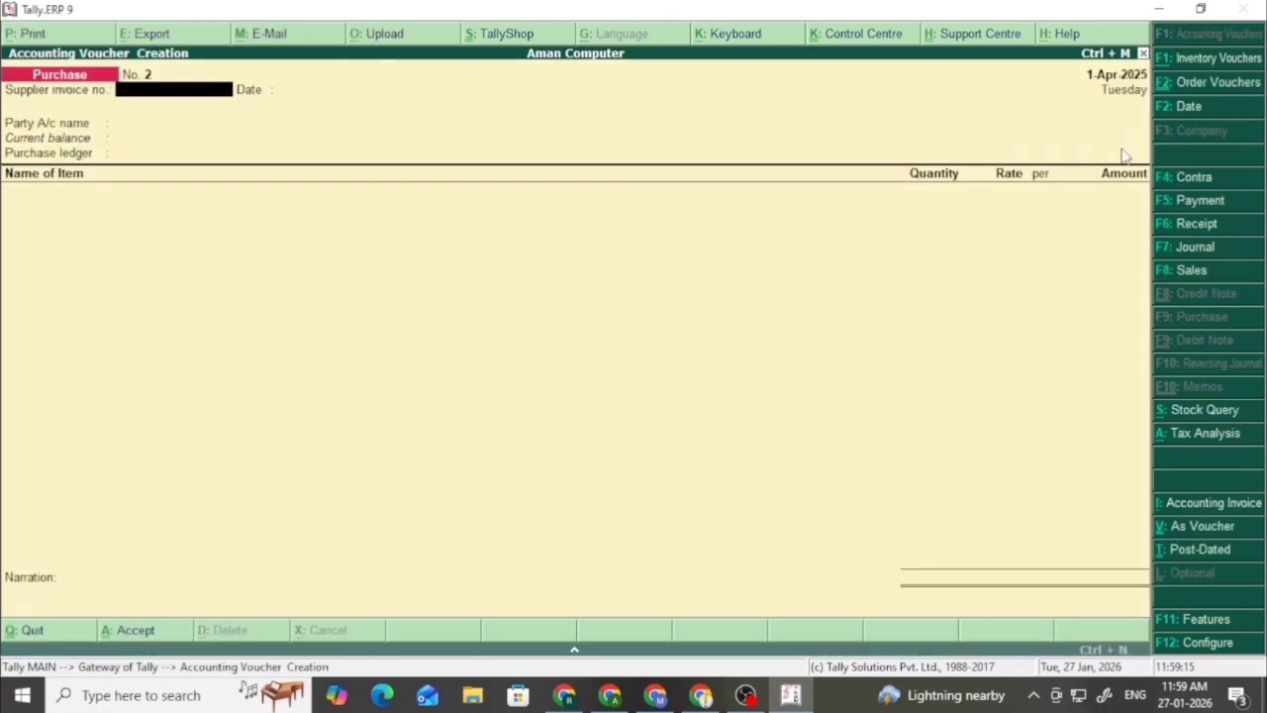
pyautogui.press('F5')
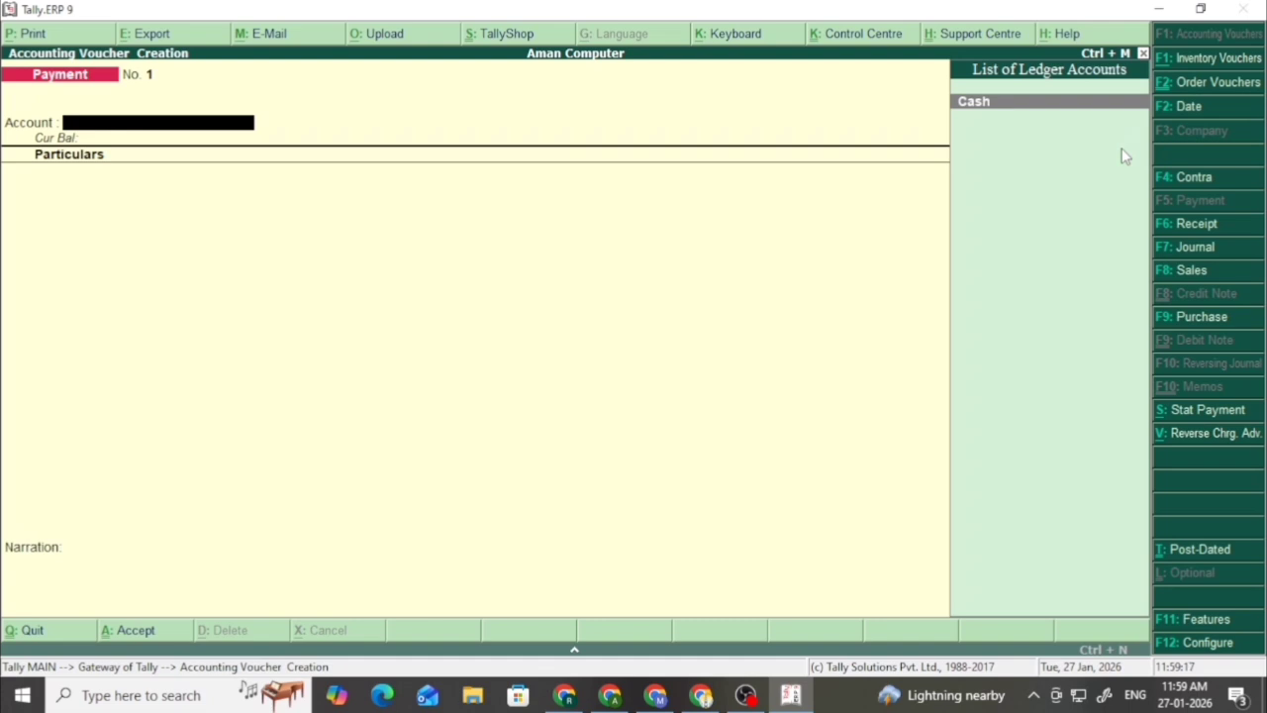
pyautogui.press('Return')
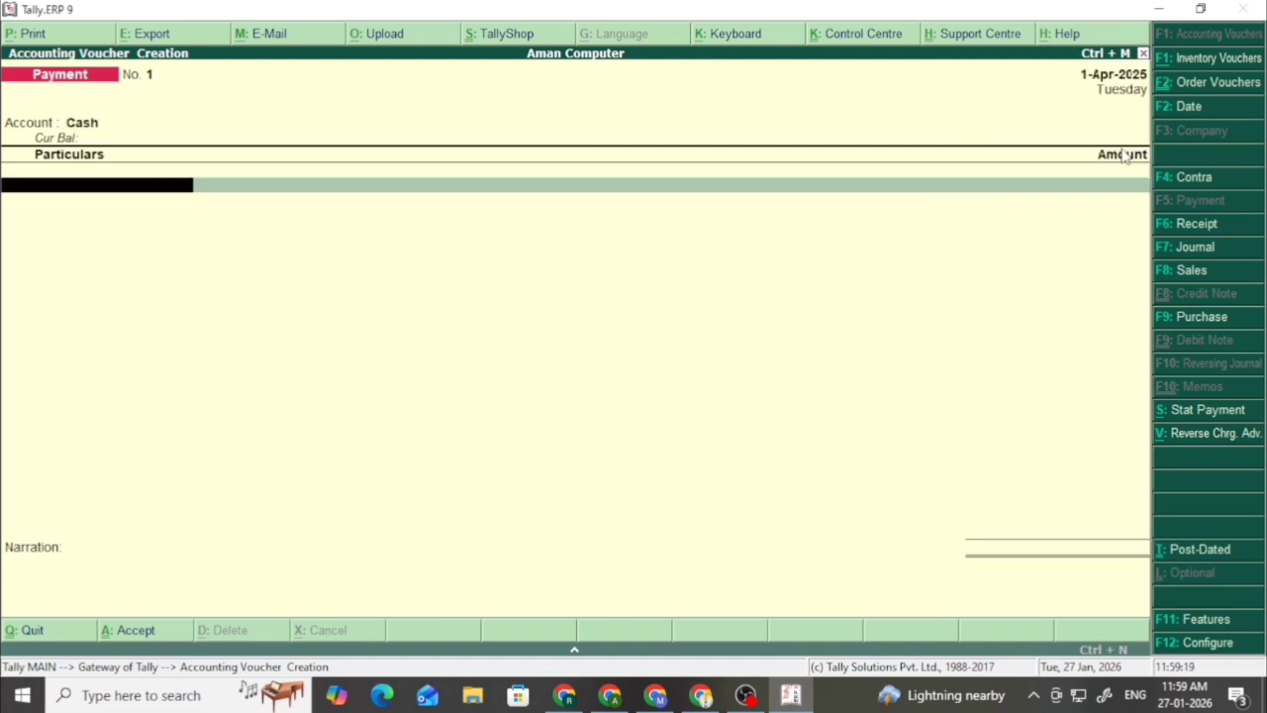
# - Enter the supplier's ledger in the Payment voucher's particulars with an amount of 150000
pyautogui.press('Down')
pyautogui.press('Return')
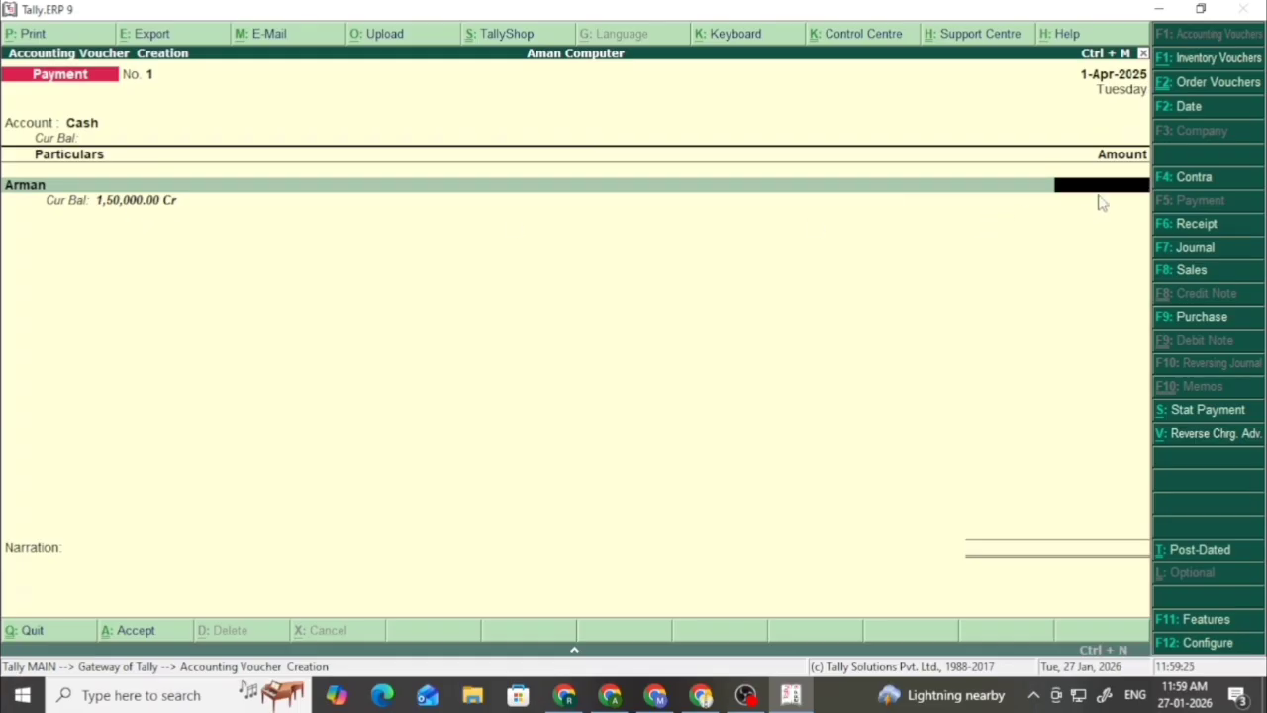
pyautogui.write('1,5')
pyautogui.write('0,0')
pyautogui.write('0')
pyautogui.write('000')
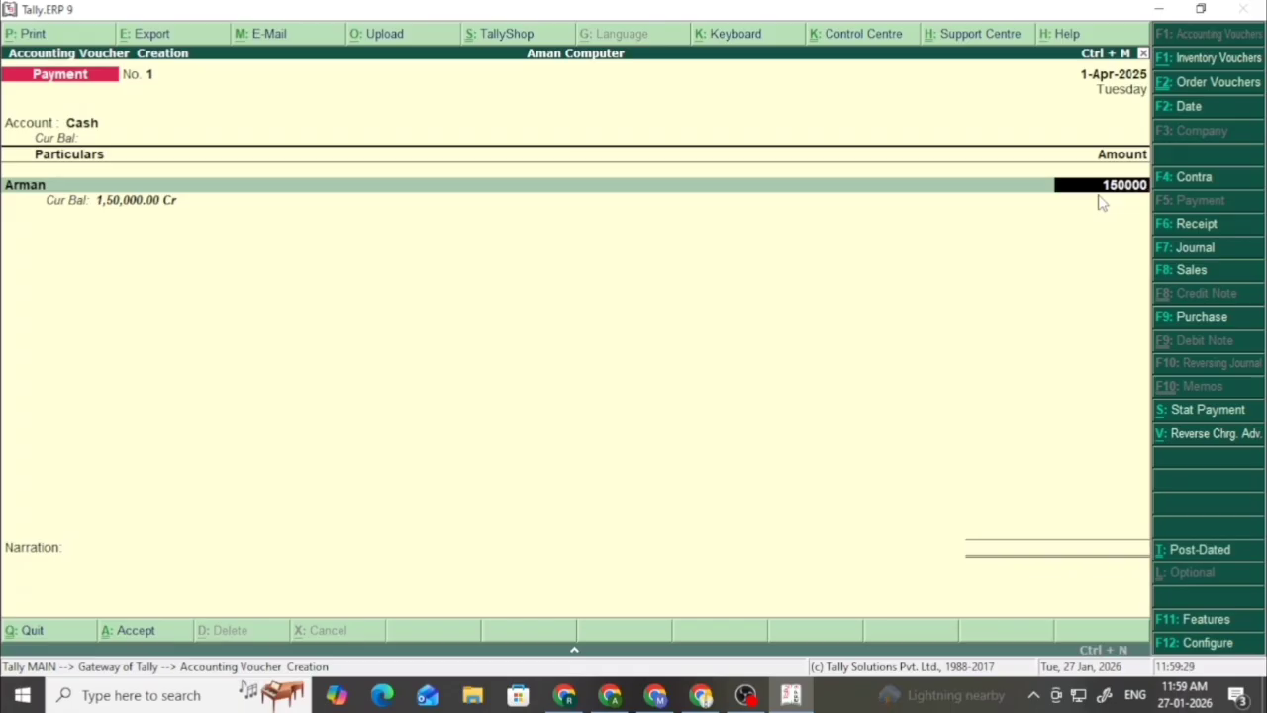
# - Allocate the full payment against the supplier's pending bill 01 as Agst Ref, and end the bill-wise details and particulars
pyautogui.press('Return')
pyautogui.press('Return')
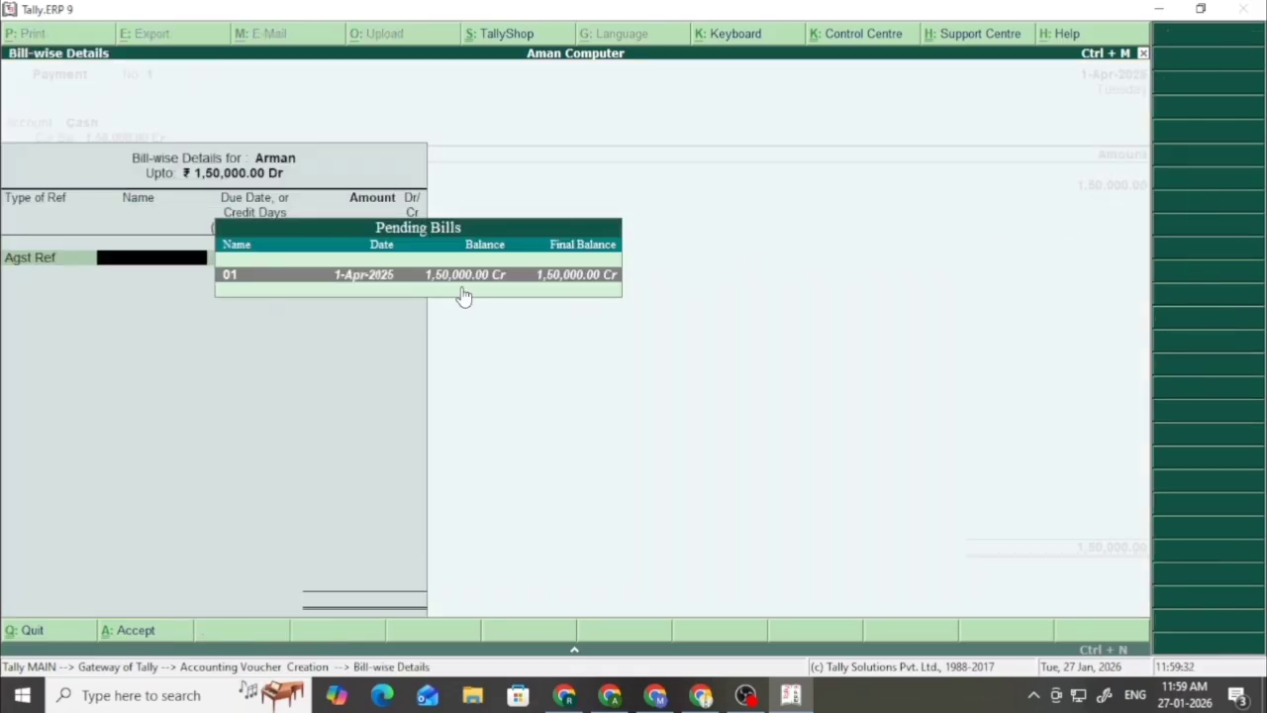
pyautogui.click(570, 288)
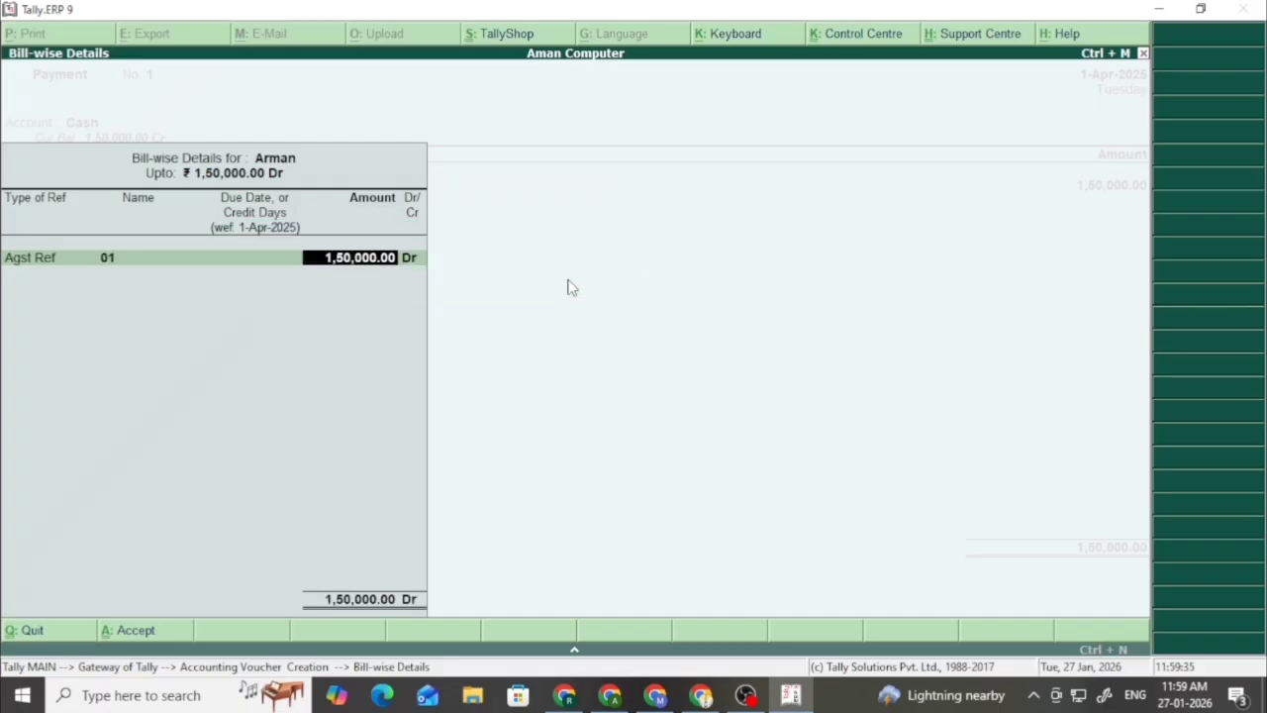
pyautogui.press('Return')
pyautogui.press('Return')
pyautogui.press('Return')
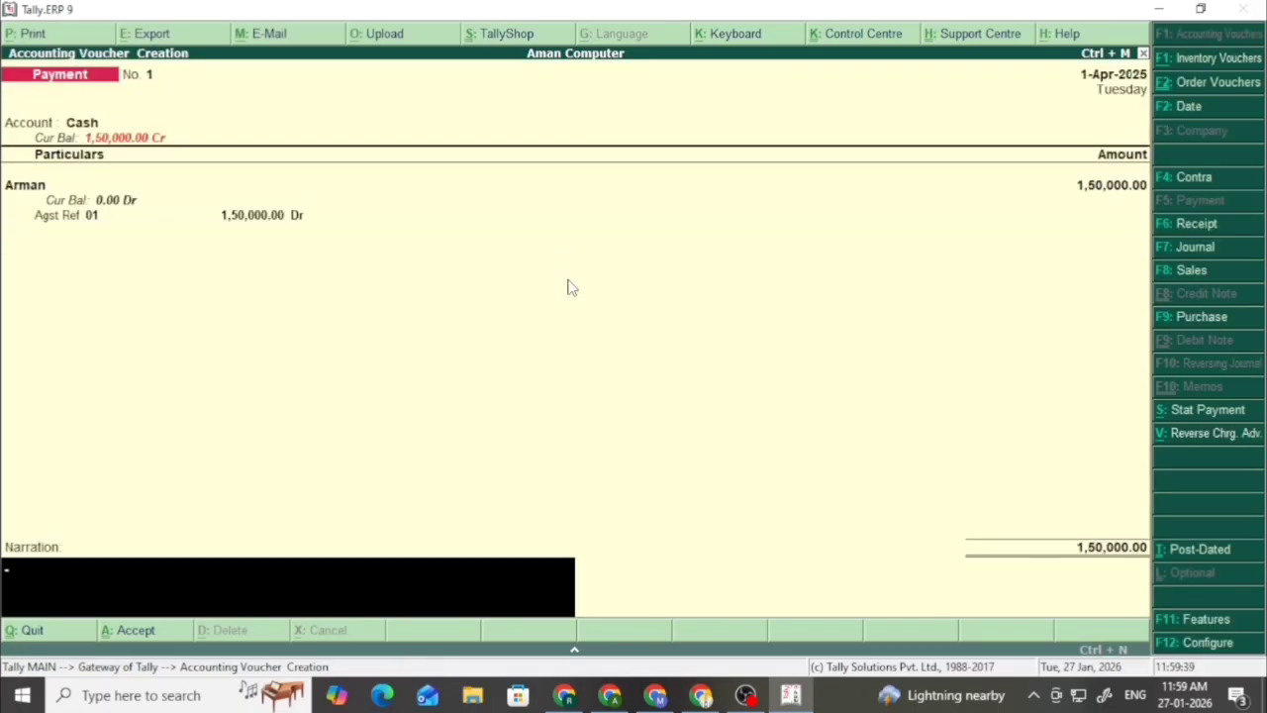
# - Add the narration "being cash paid", save the Payment voucher and leave voucher entry
pyautogui.write('being cash paid')
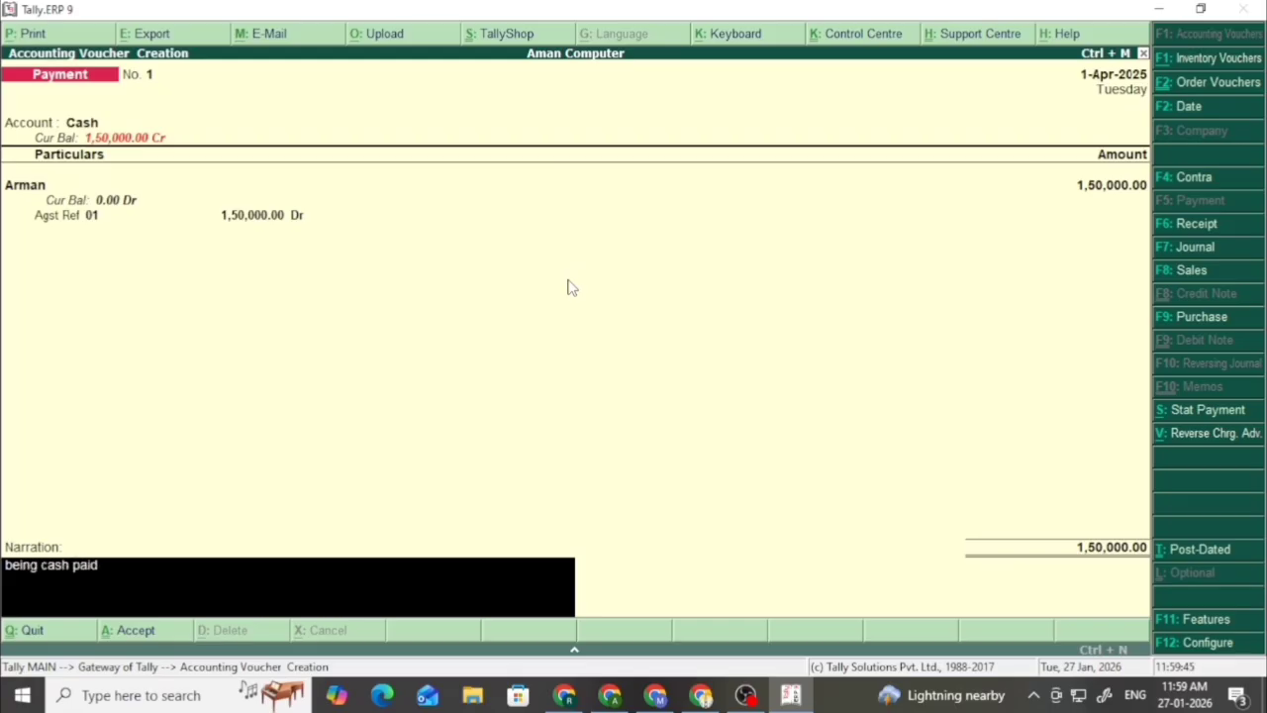
pyautogui.press('Return')
pyautogui.press('Return')
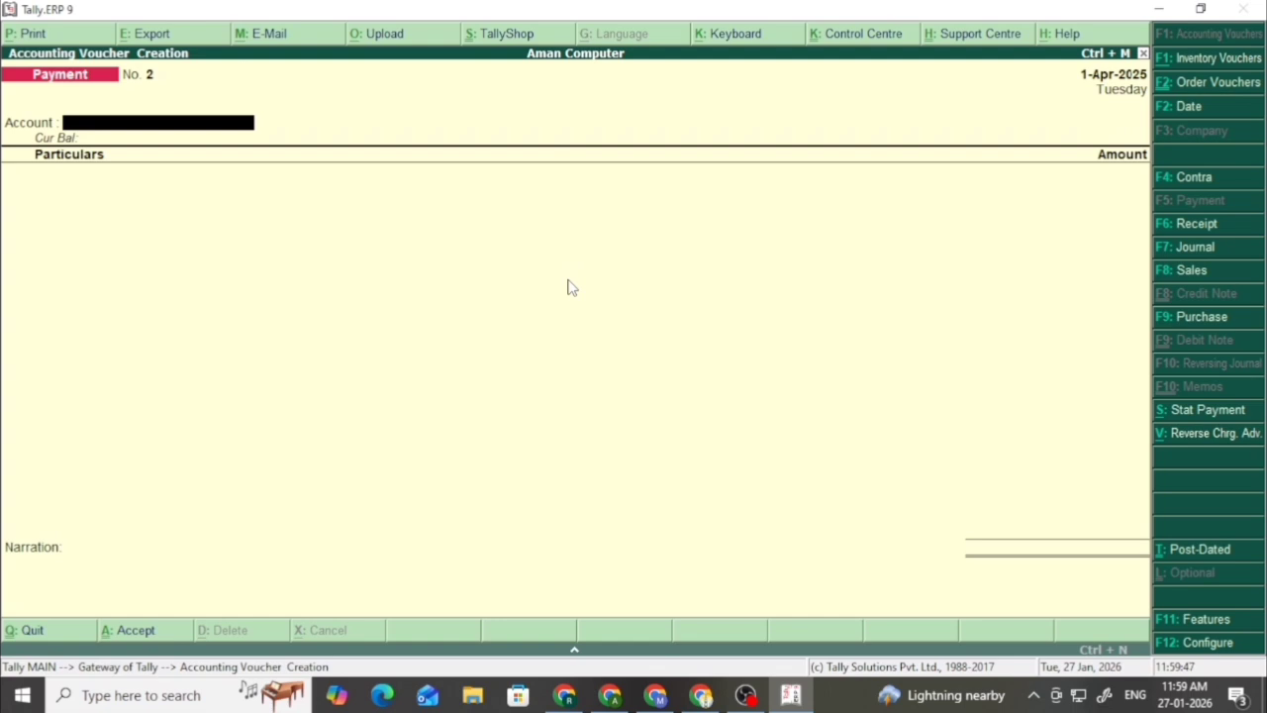
pyautogui.press('Escape')
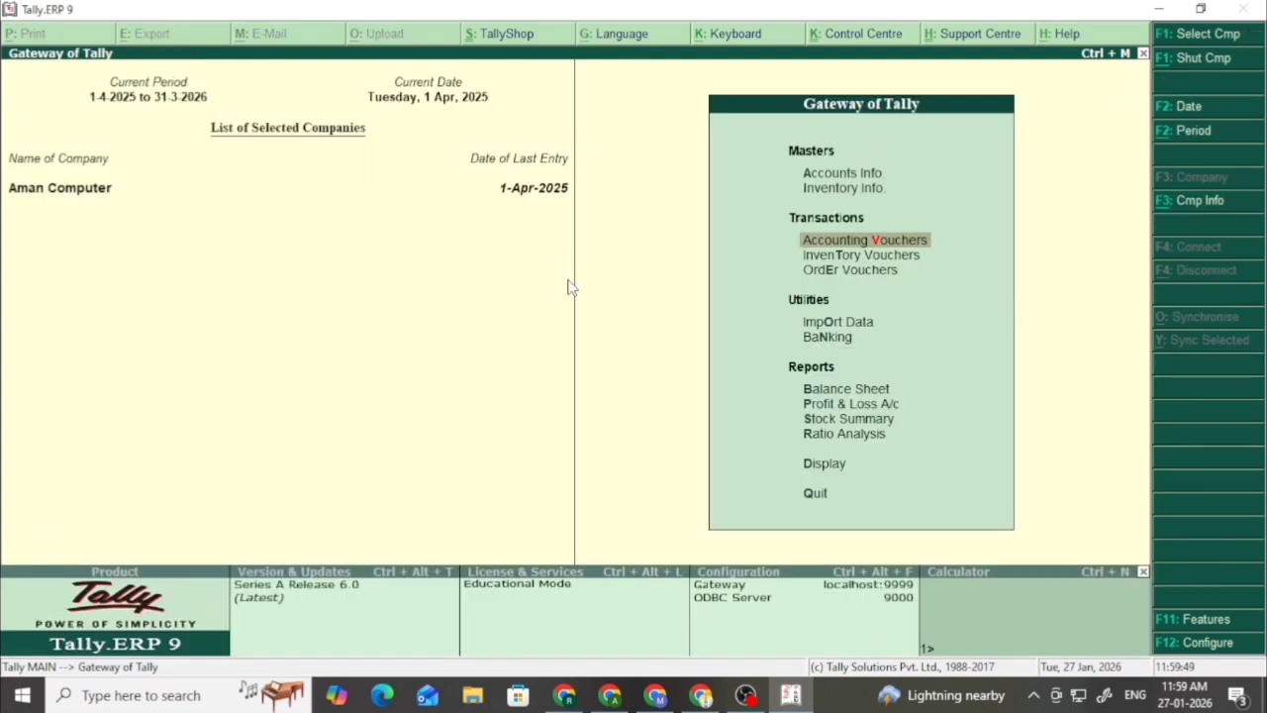
# - View the outstanding Payables under Statements of Accounts, and return to the Gateway of Tally
pyautogui.press('Down')
pyautogui.press('Down')
pyautogui.press('Down')
pyautogui.press('Down')
pyautogui.press('Down')
pyautogui.press('Down')
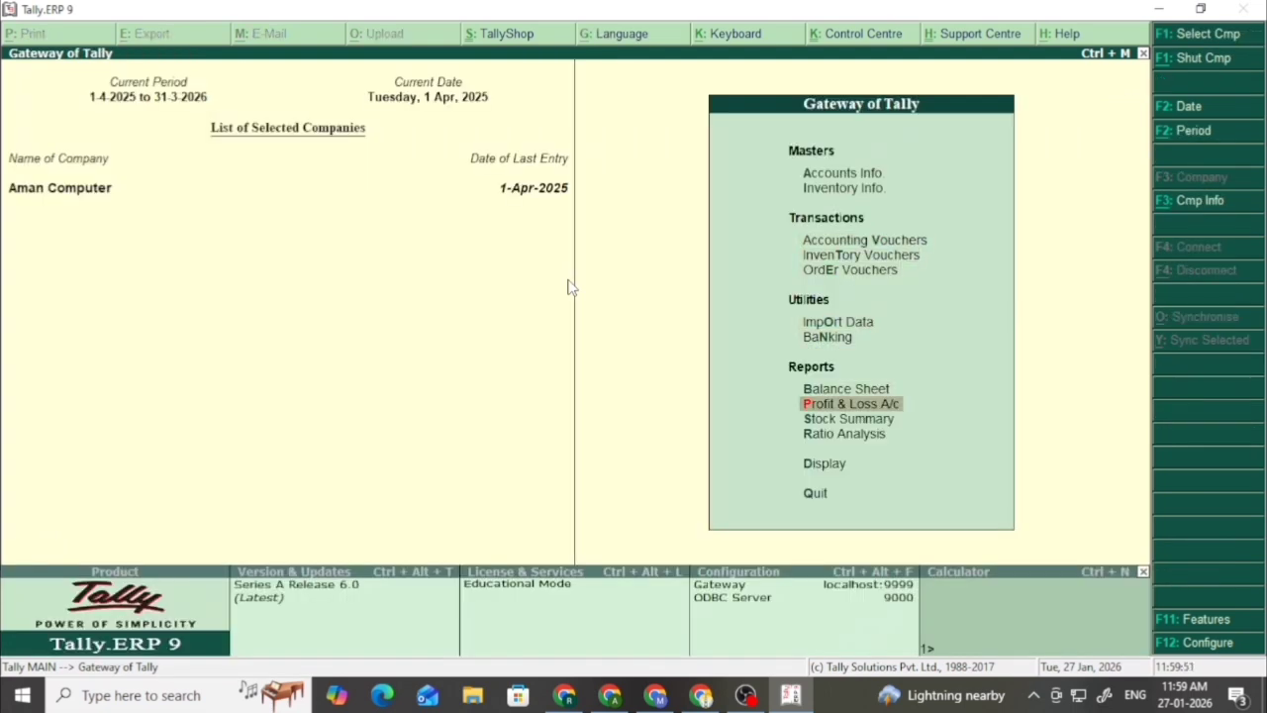
pyautogui.press('Down')
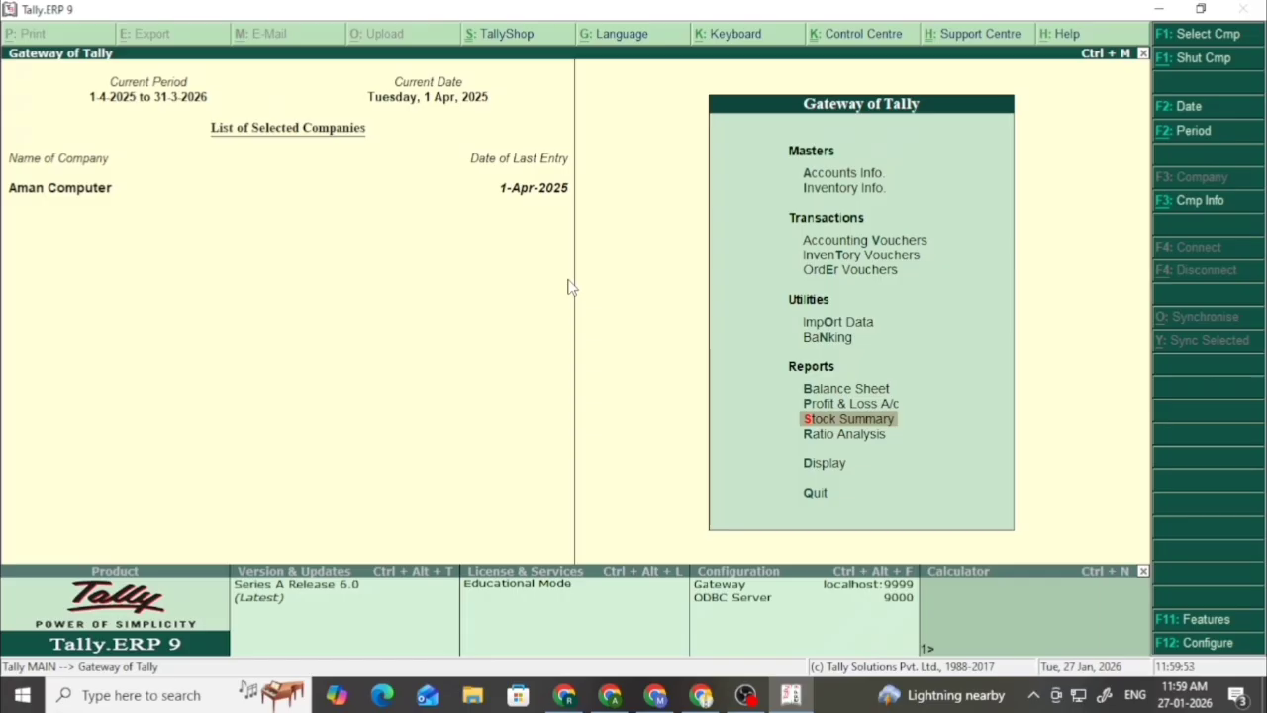
pyautogui.press('Down')
pyautogui.press('Down')
pyautogui.press('Return')
pyautogui.press('Down')
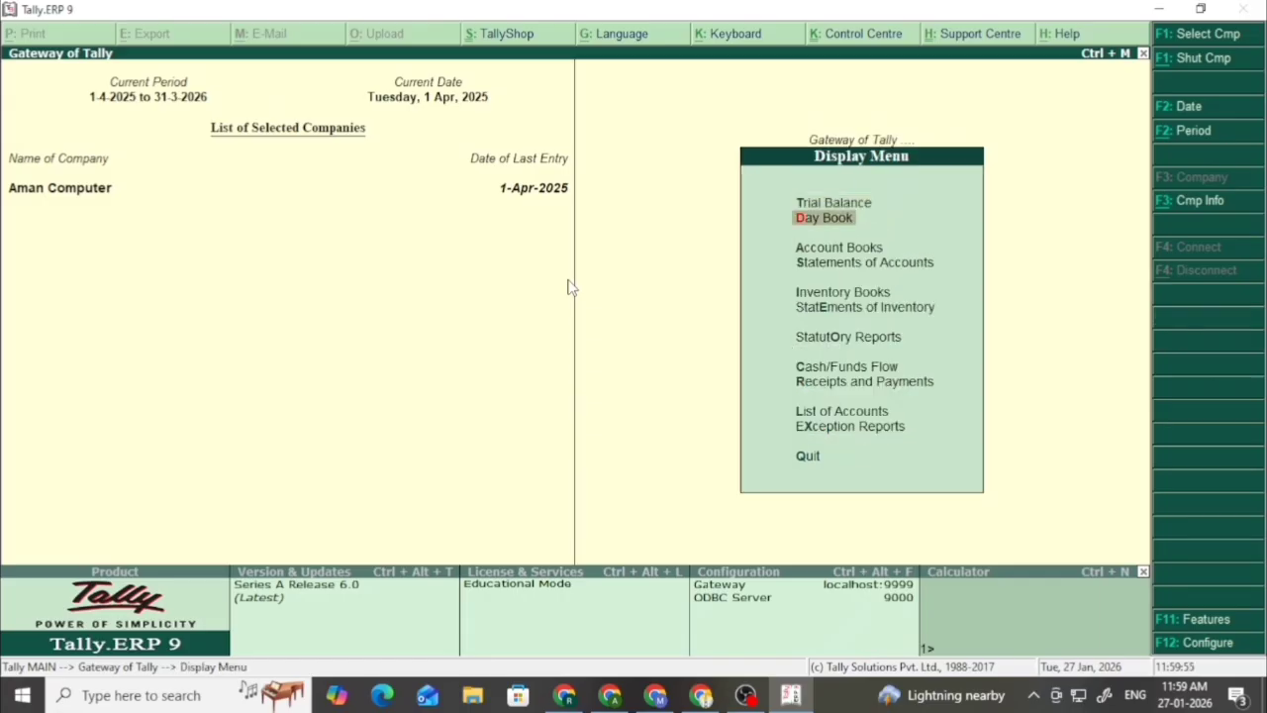
pyautogui.press('Down')
pyautogui.press('Down')
pyautogui.press('Down')
pyautogui.press('Down')
pyautogui.press('Up')
pyautogui.press('Up')
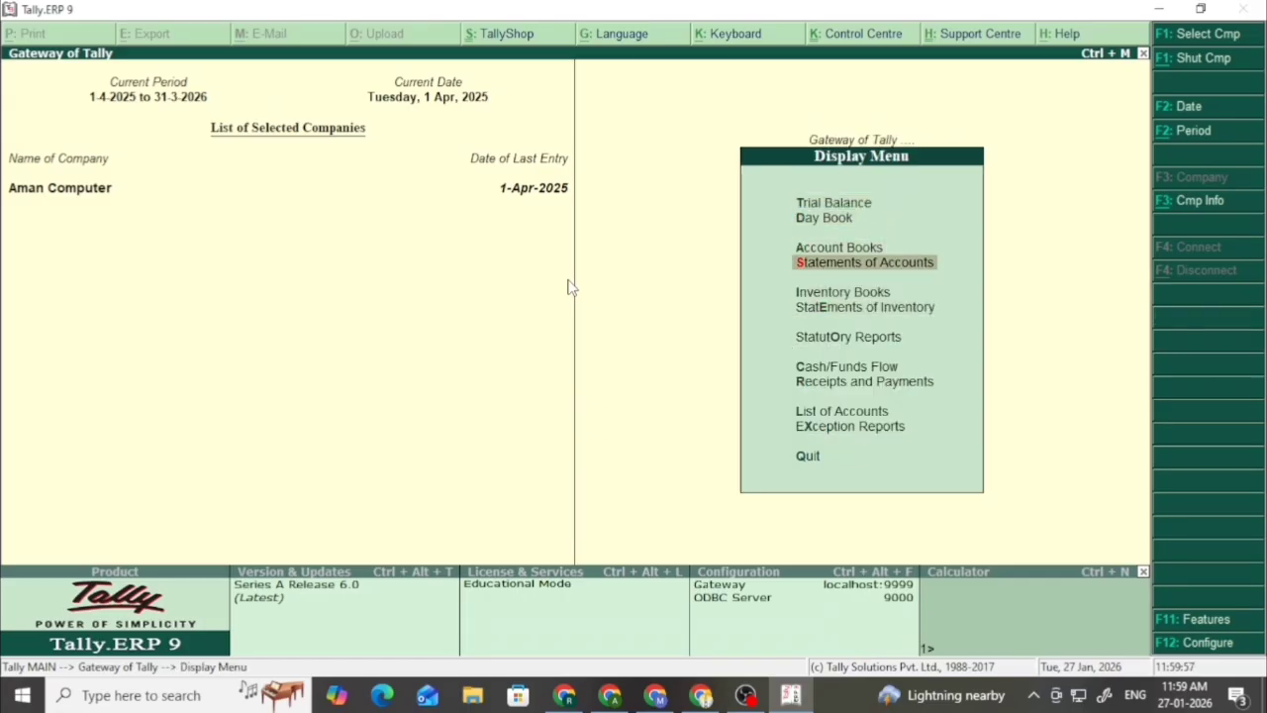
pyautogui.press('Return')
pyautogui.press('Return')
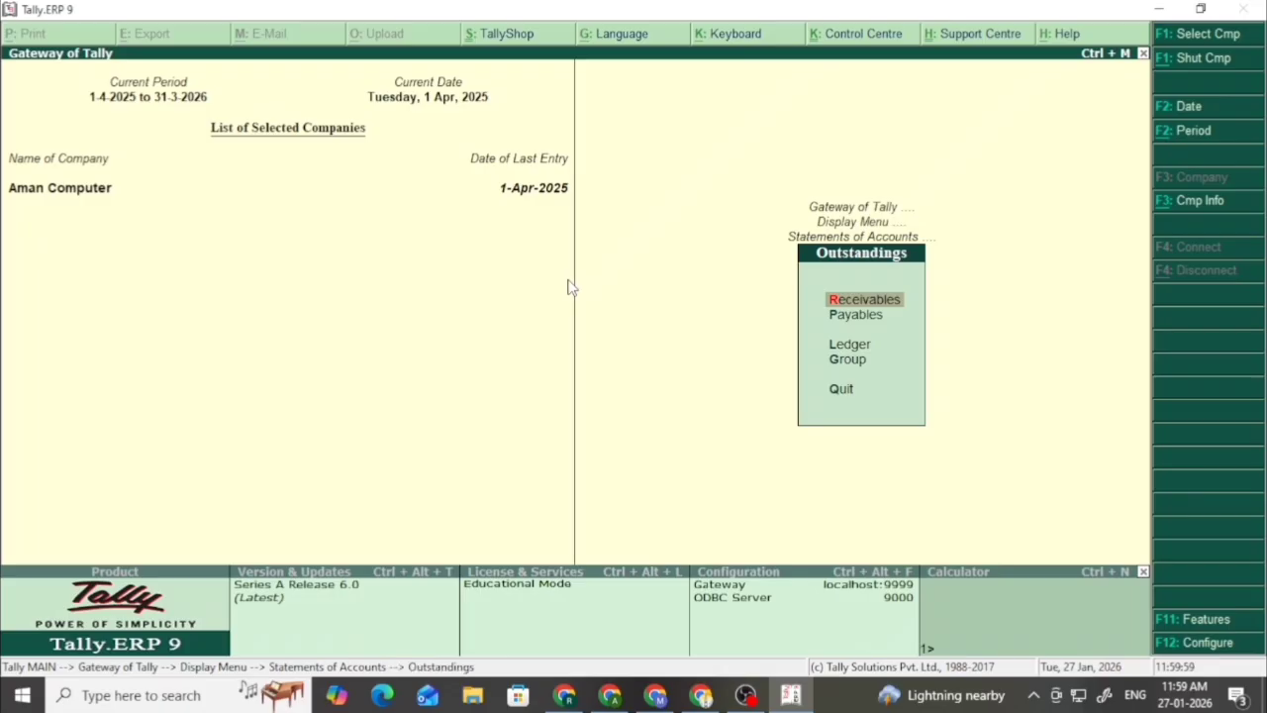
pyautogui.press('Down')
pyautogui.press('Return')
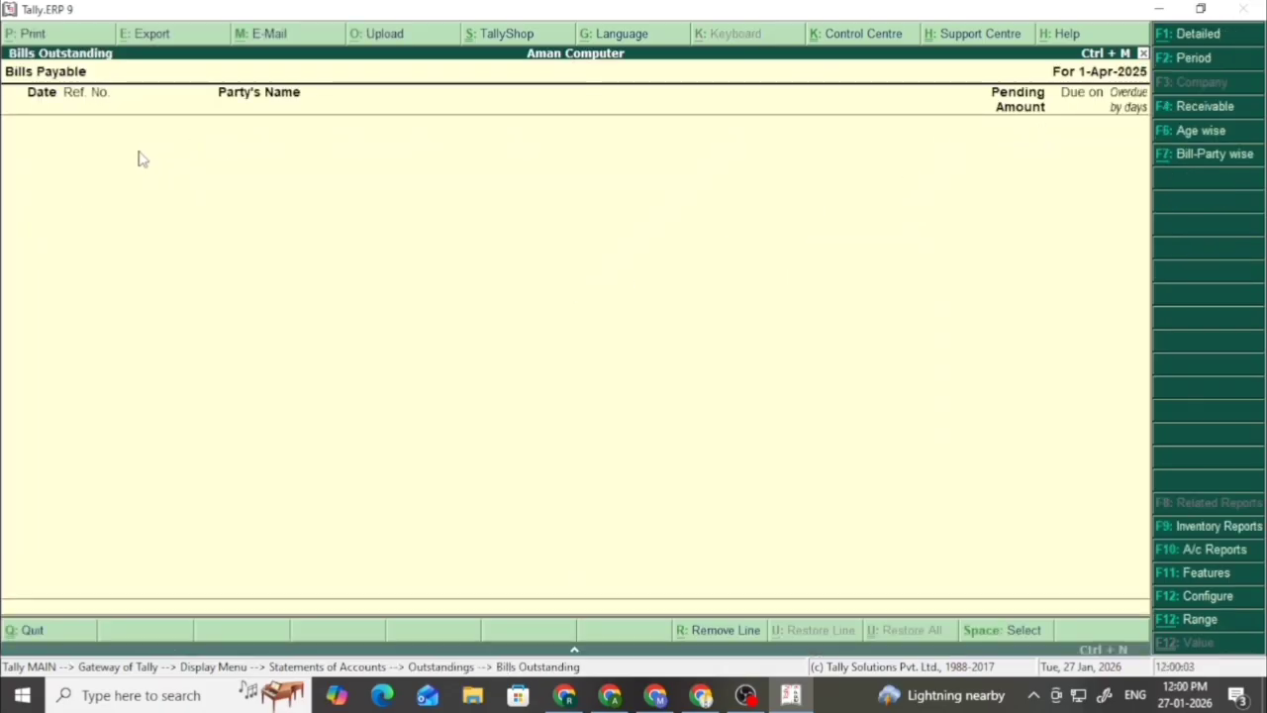
pyautogui.press('Escape')
pyautogui.press('Escape')
pyautogui.press('Escape')
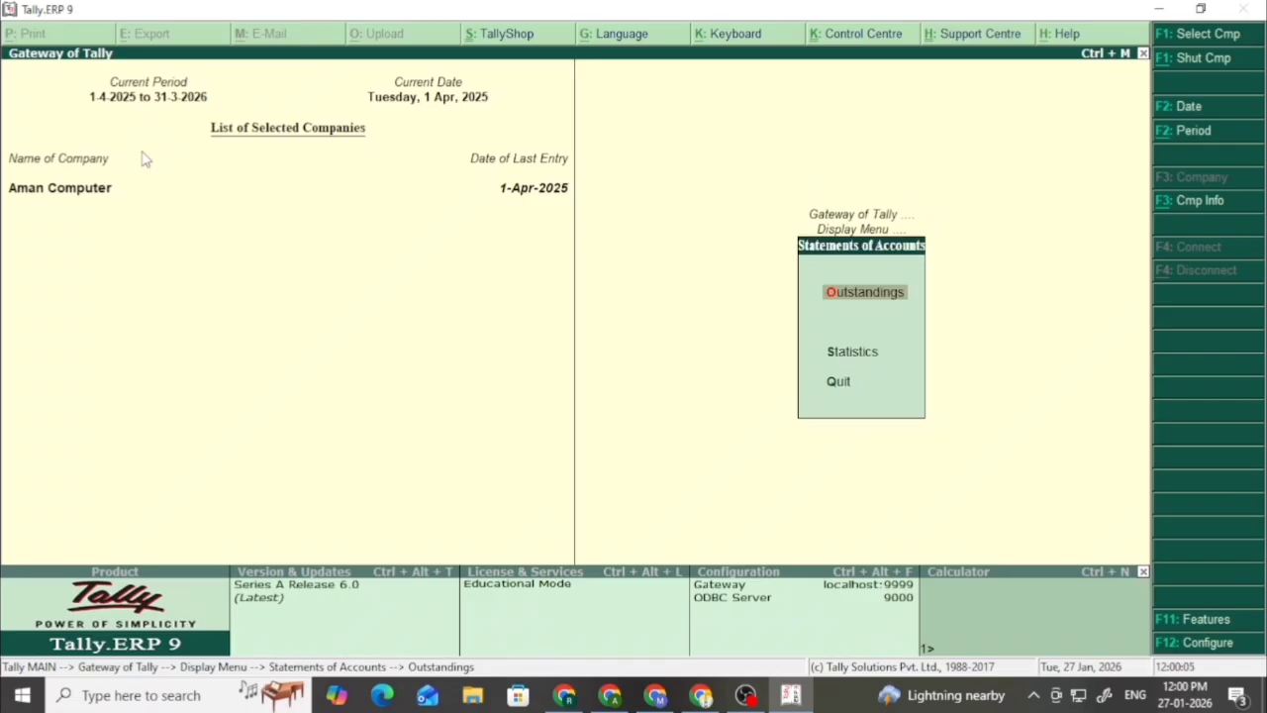
pyautogui.press('Escape')
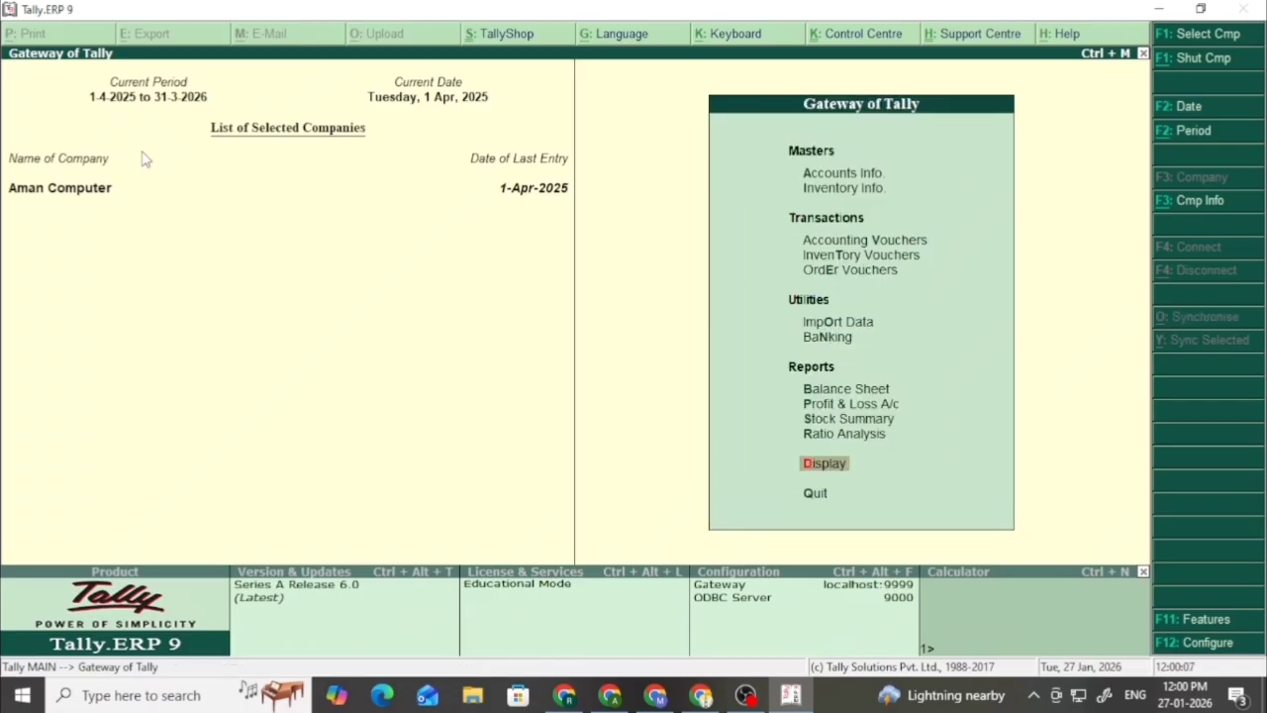
# - Check the Sundry Creditors balance in the Ratio Analysis report, and close the report
pyautogui.press('Up')
pyautogui.press('Return')
pyautogui.press('Down')
pyautogui.press('Down')
pyautogui.press('Down')
pyautogui.press('Down')
pyautogui.press('Down')
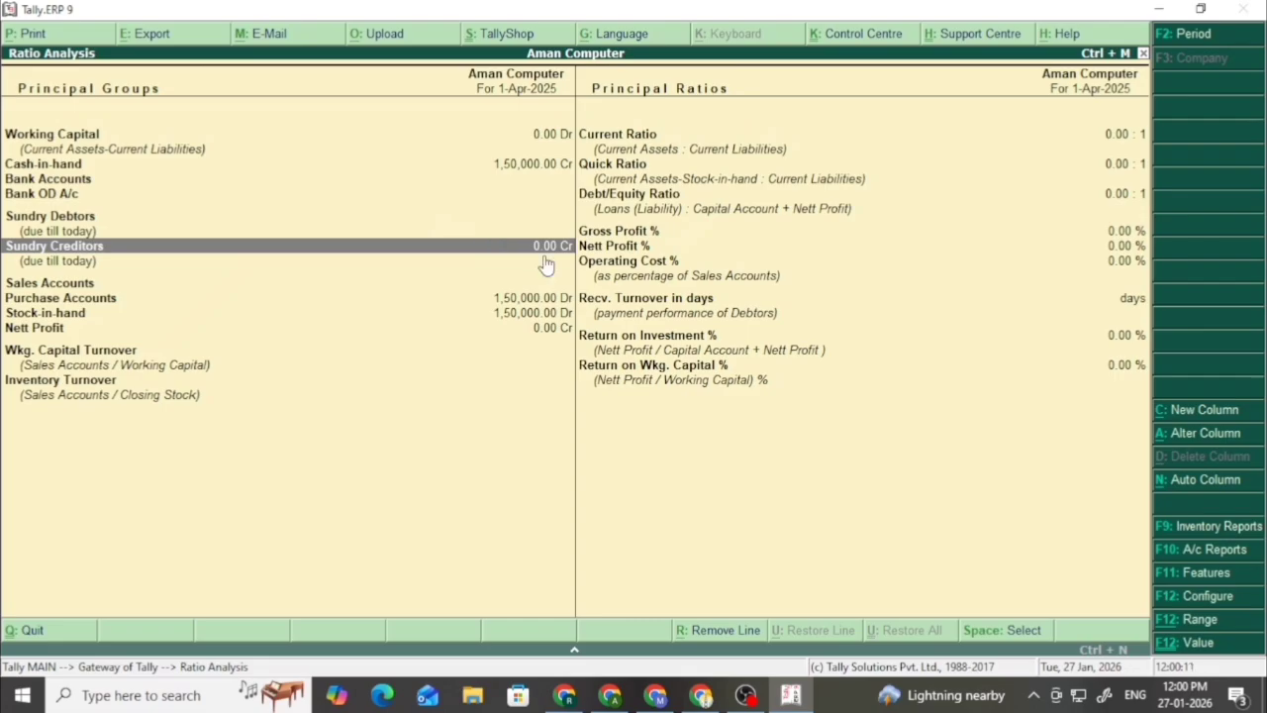
pyautogui.press('Escape')
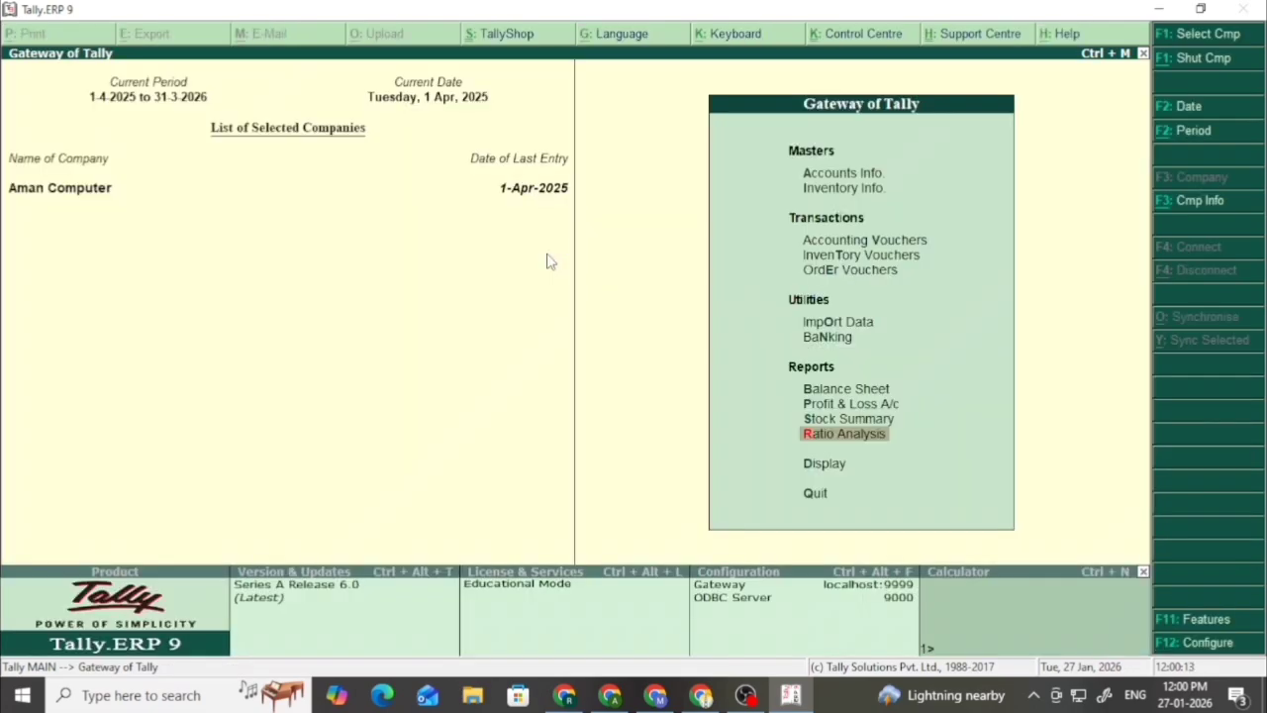
pyautogui.press('Escape')
pyautogui.press('Escape')
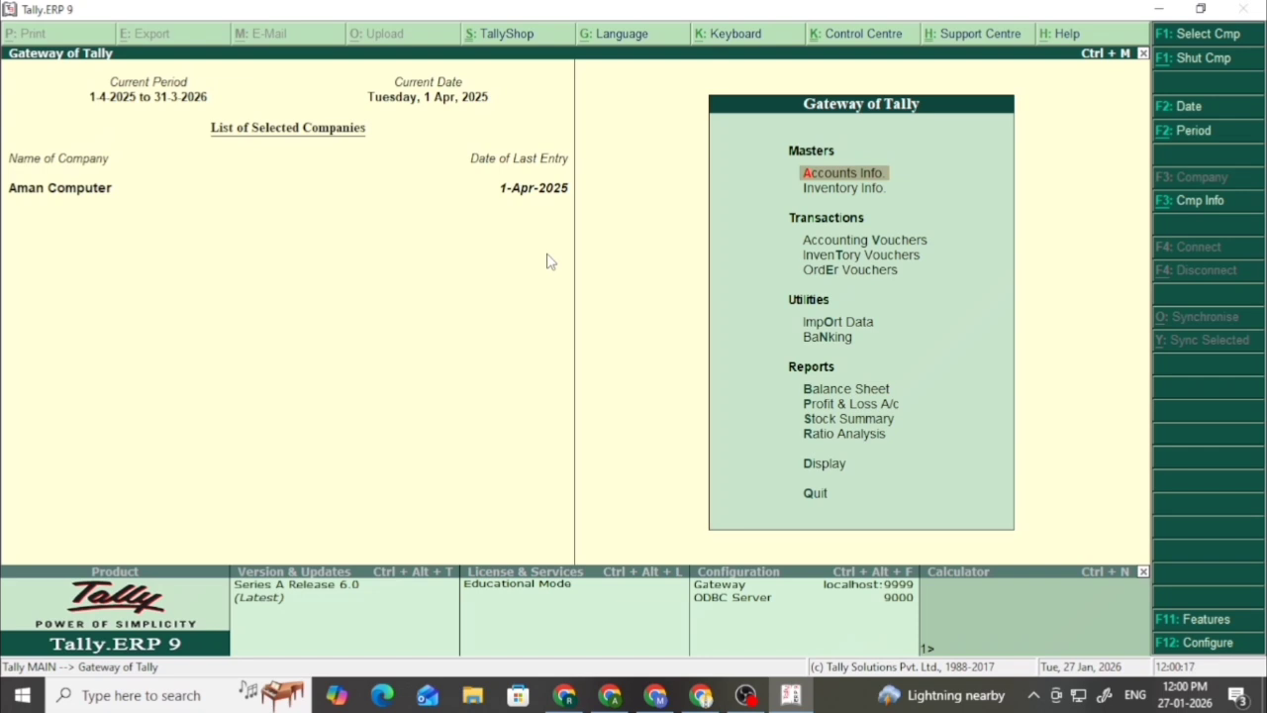
# - Check the quantities and values of Computer and Laptop in the Stock Summary, and return to the Gateway of Tally
pyautogui.press('Down')
pyautogui.press('Down')
pyautogui.press('Down')
pyautogui.press('Down')
pyautogui.press('Down')
pyautogui.press('Down')
pyautogui.press('Down')
pyautogui.press('Down')
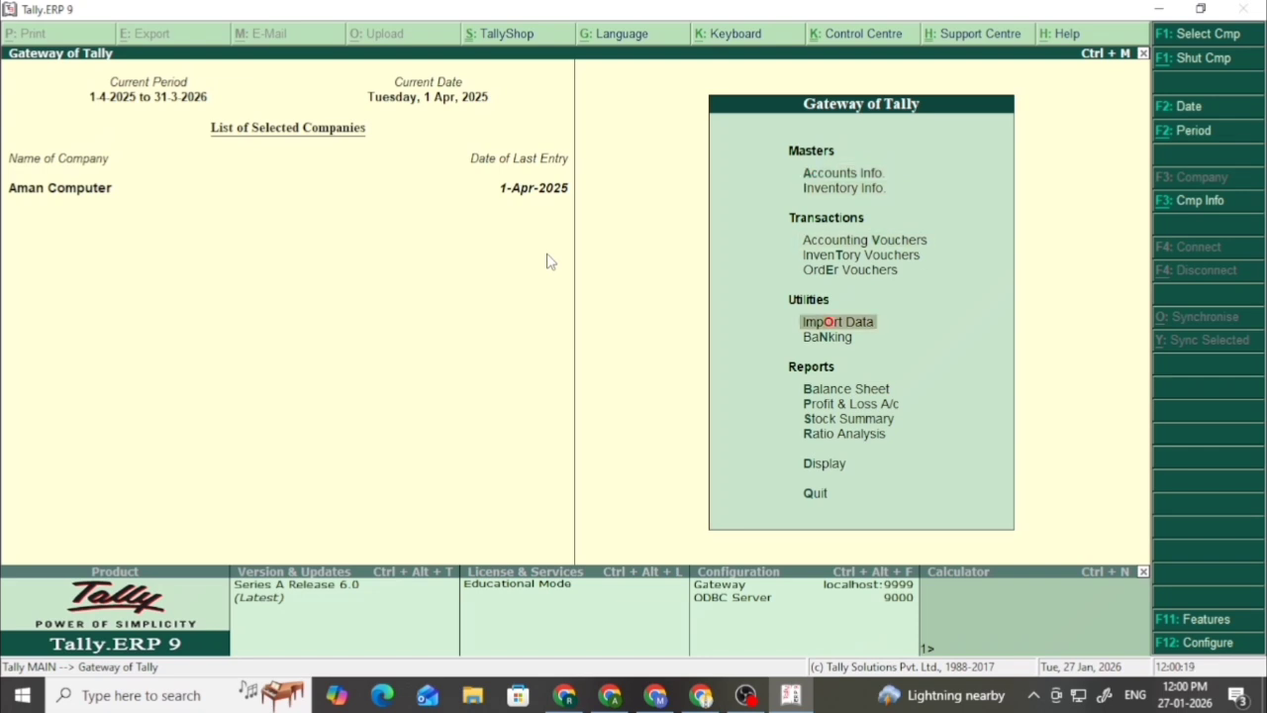
pyautogui.press('Down')
pyautogui.press('Return')
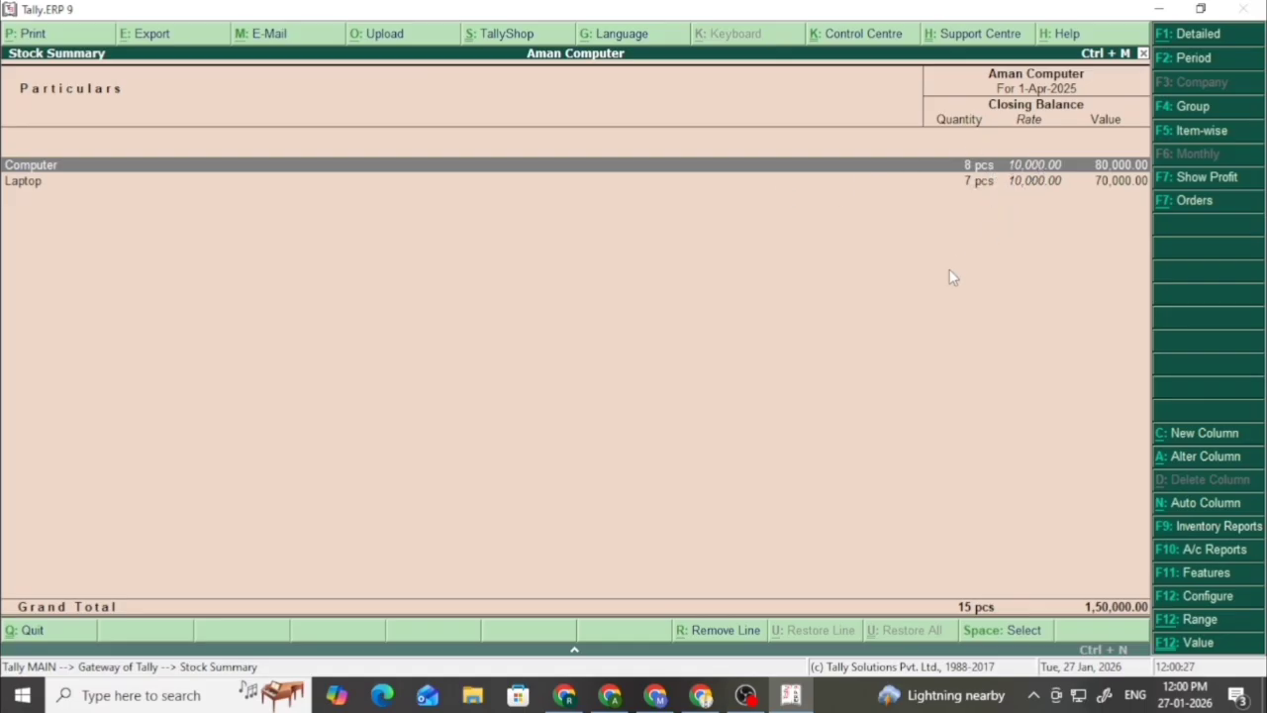
pyautogui.press('Escape')
pyautogui.press('Escape')
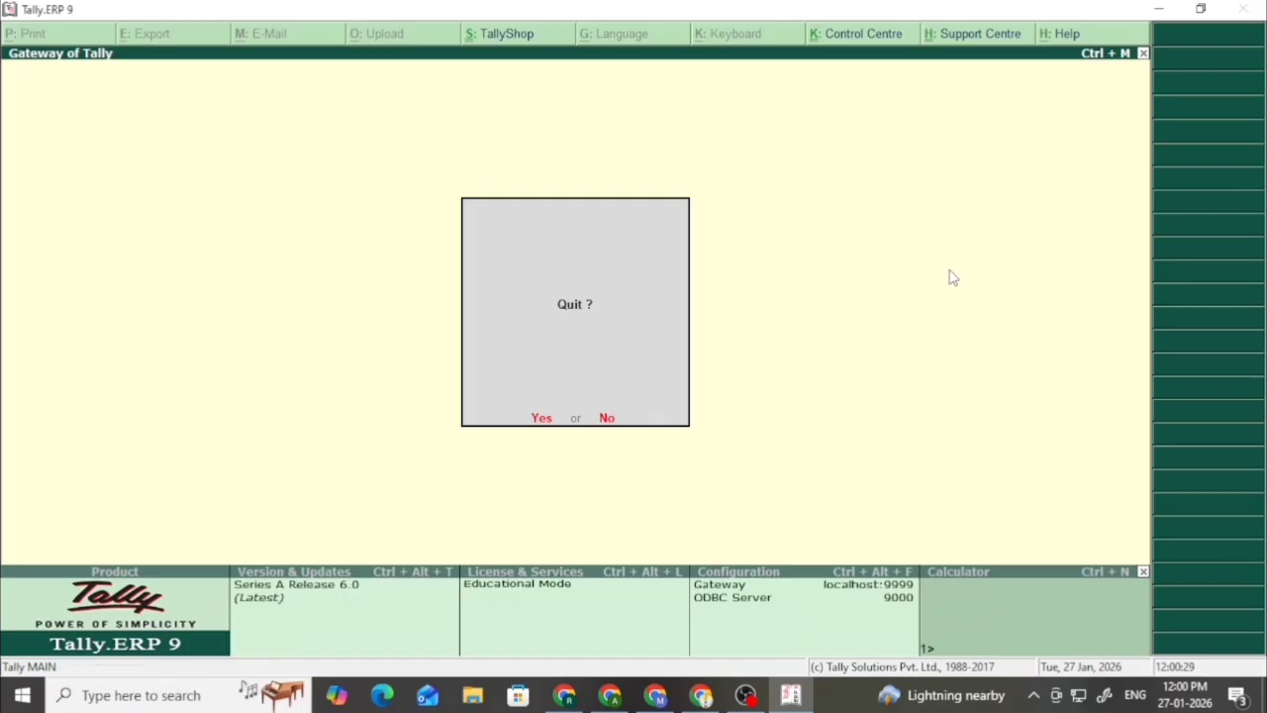
pyautogui.press('n')
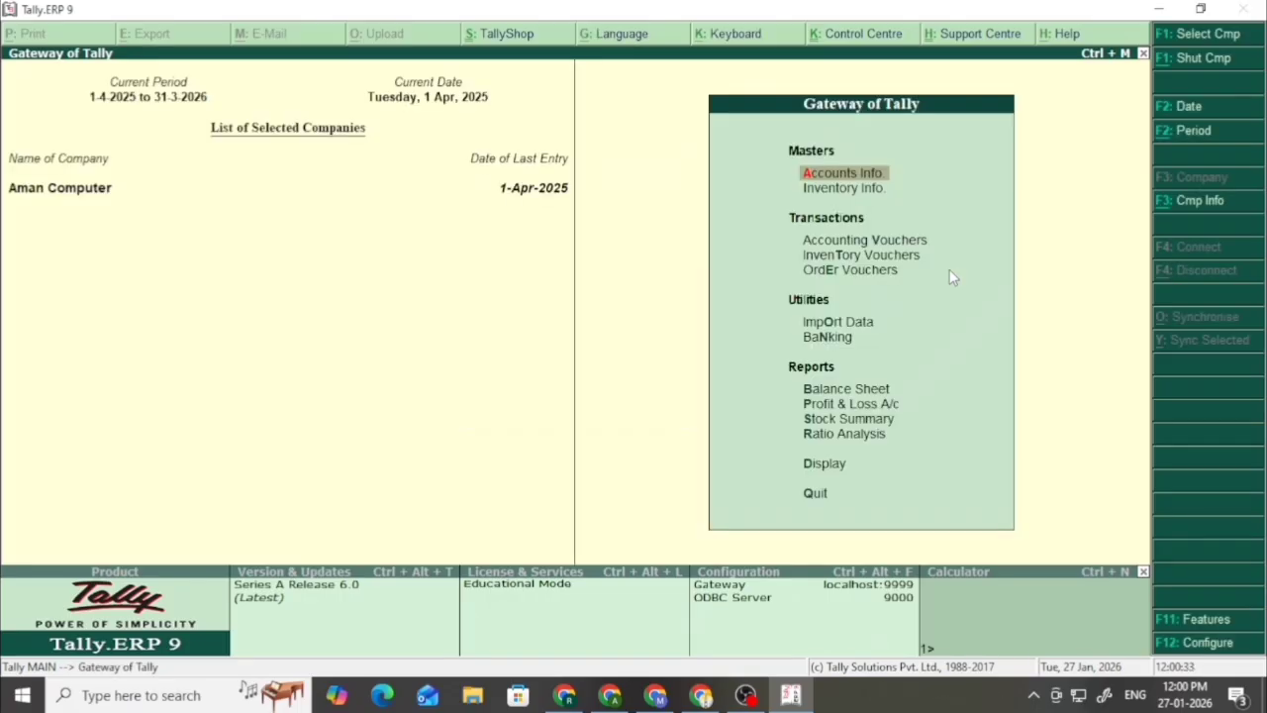
# - Review the company's Inventory Features for order processing, tracking numbers and rejection notes, and leave them without changes
pyautogui.press('F11')
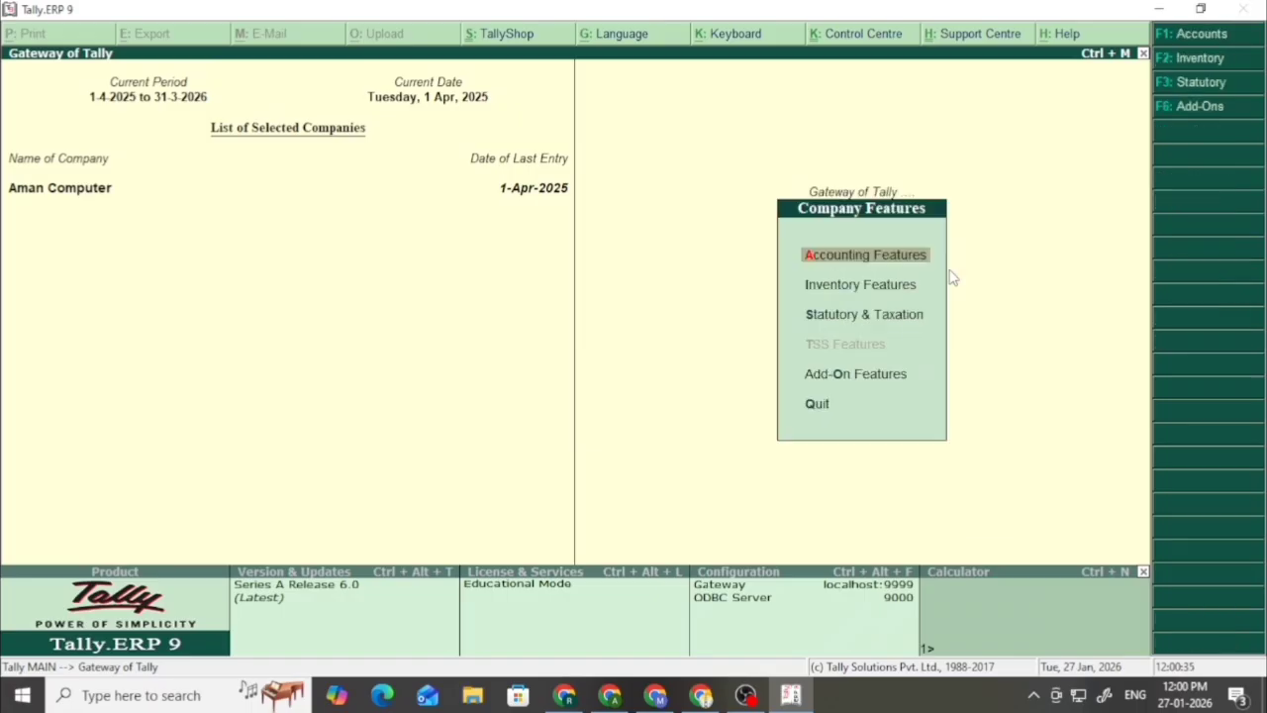
pyautogui.press('Down')
pyautogui.press('Return')
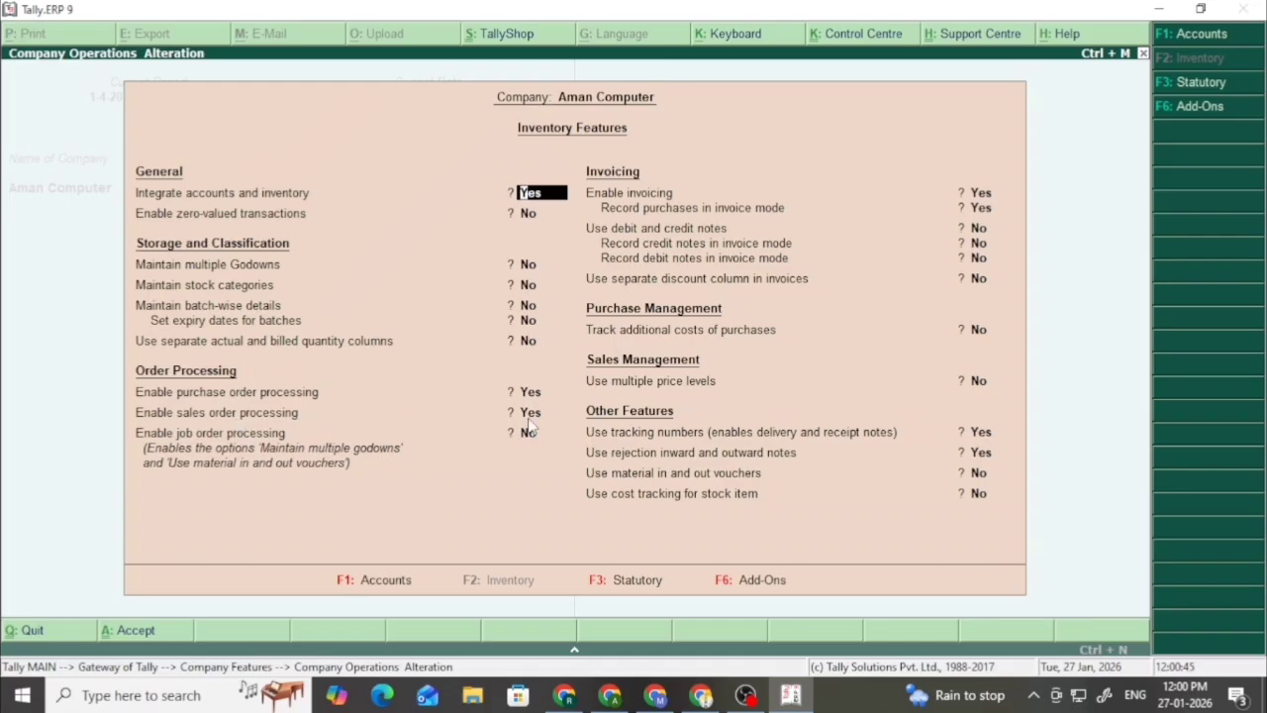
pyautogui.press('Escape')
pyautogui.press('y')
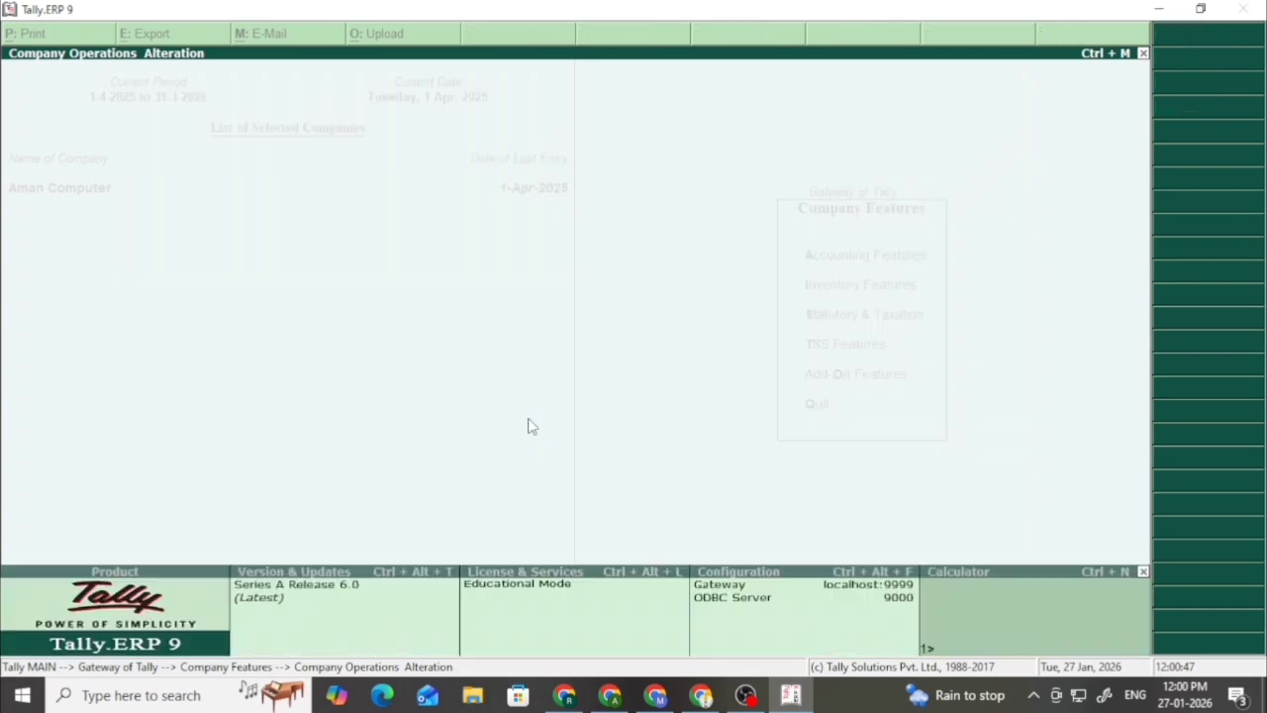
pyautogui.press('Escape')
# - Start a new Sales Order voucher and bring up the ledger list for the party account name
pyautogui.press('Down')
pyautogui.press('Down')
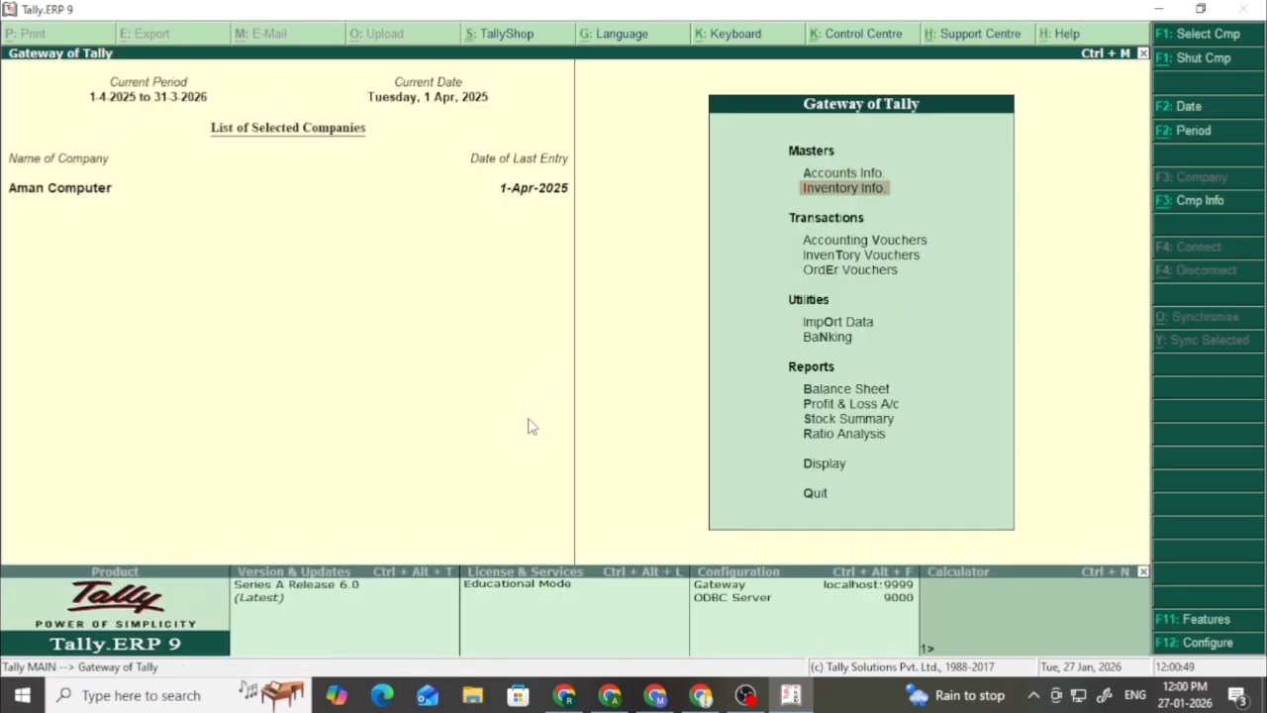
pyautogui.press('Return')
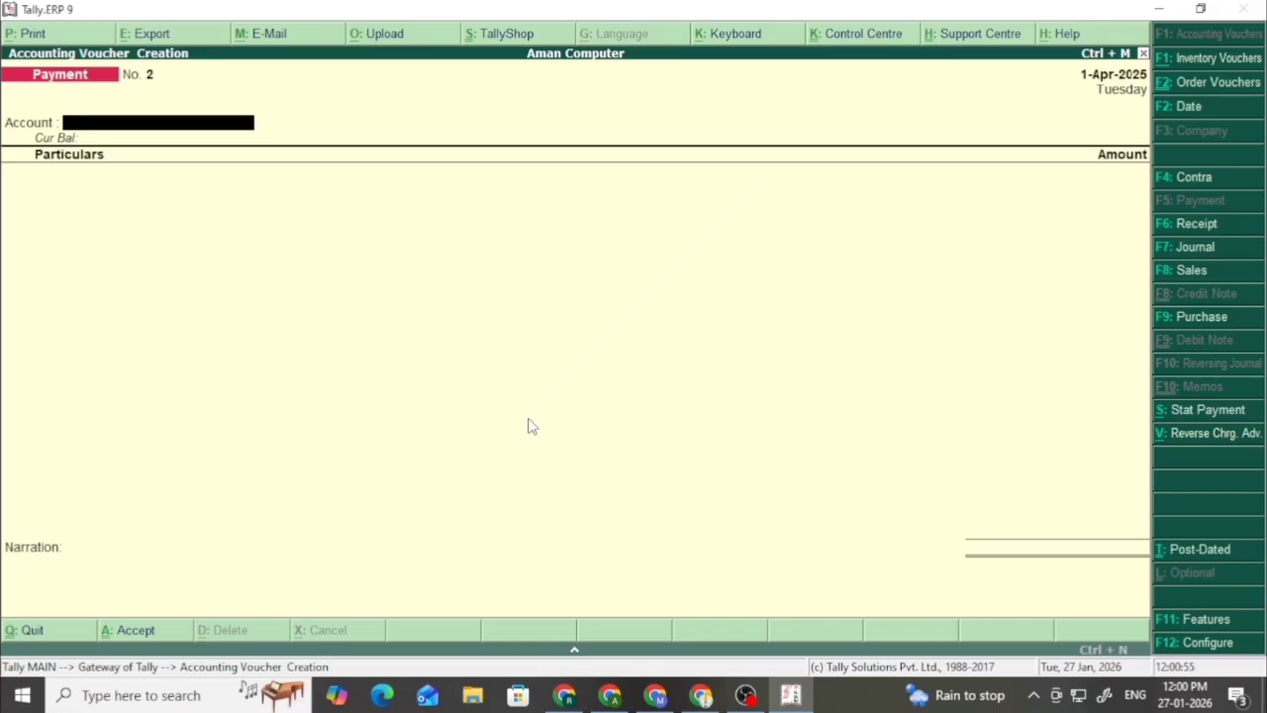
pyautogui.hotkey('alt', 'F5')
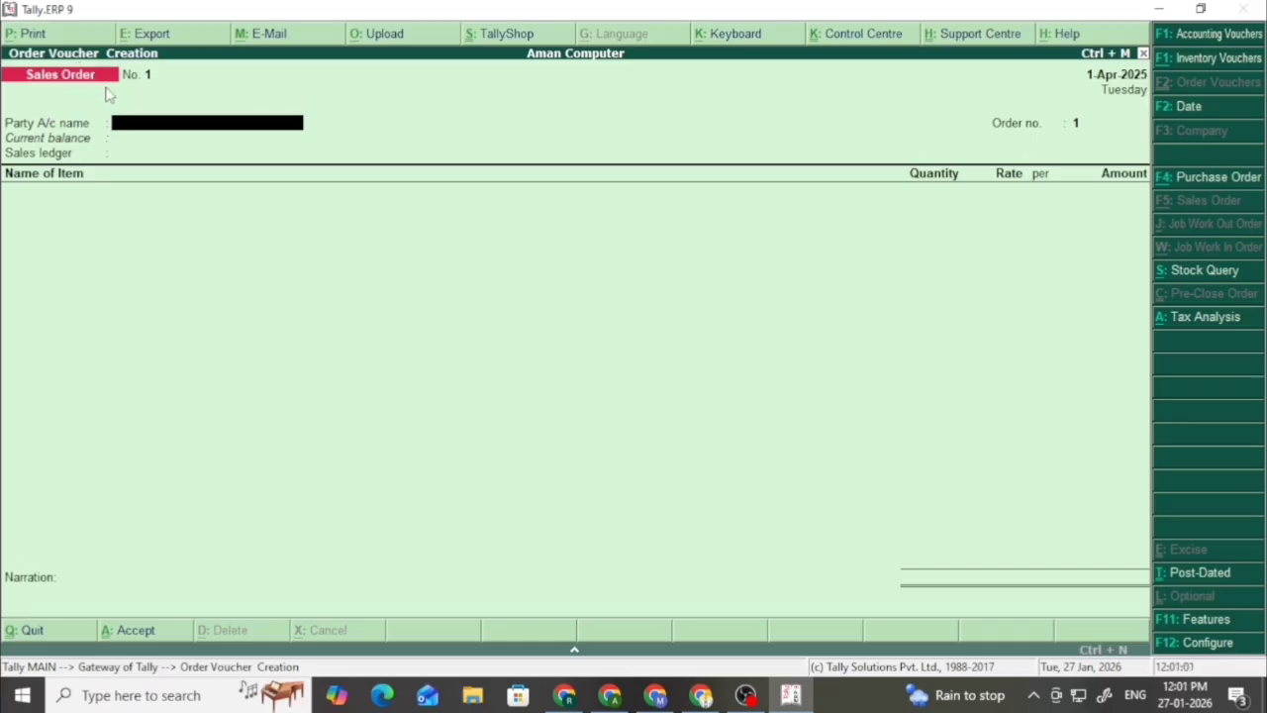
pyautogui.press('Return')
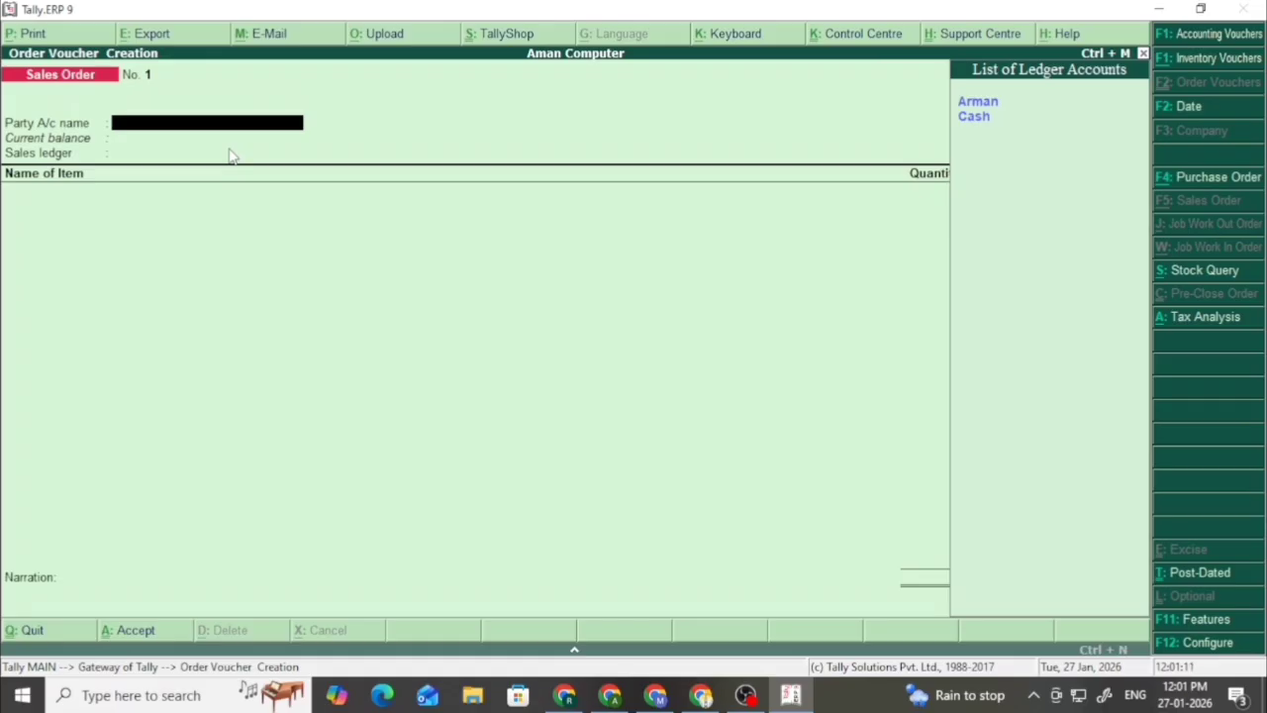
# - Start a new ledger from the party account field and enter the customer's name, leaving the alias blank
pyautogui.write('S')
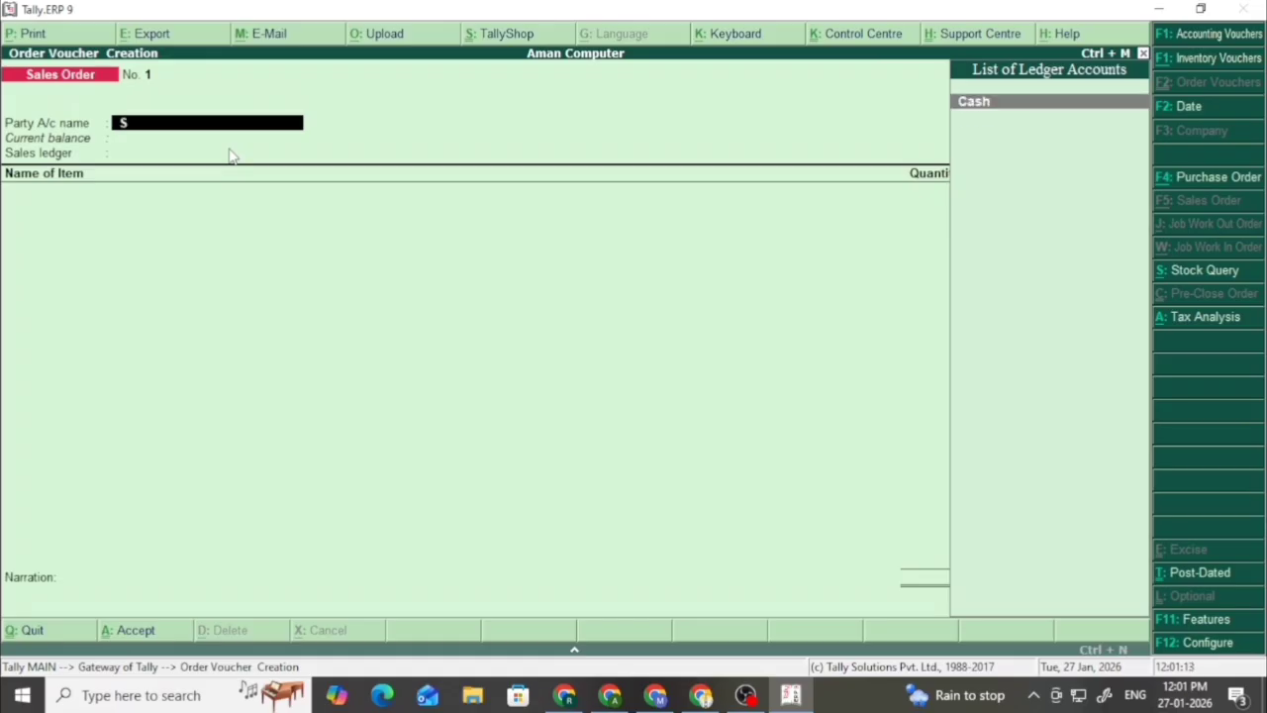
pyautogui.write('a')
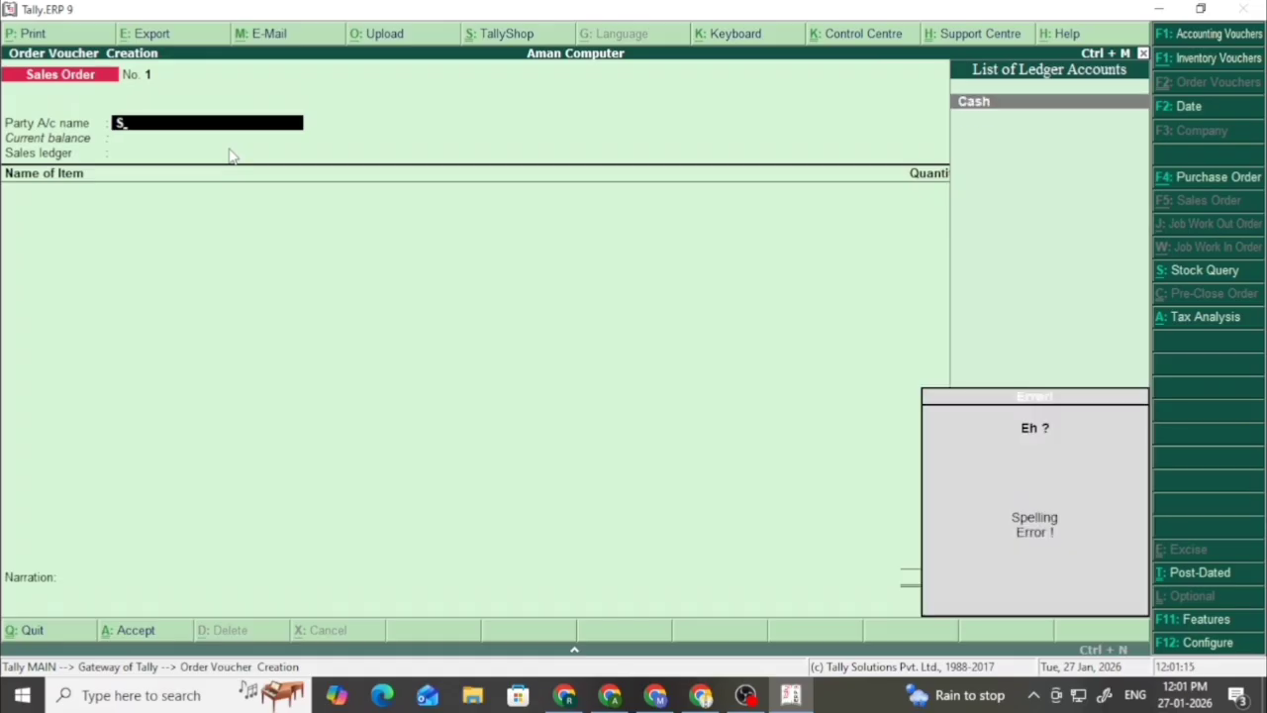
pyautogui.hotkey('alt', 'c')
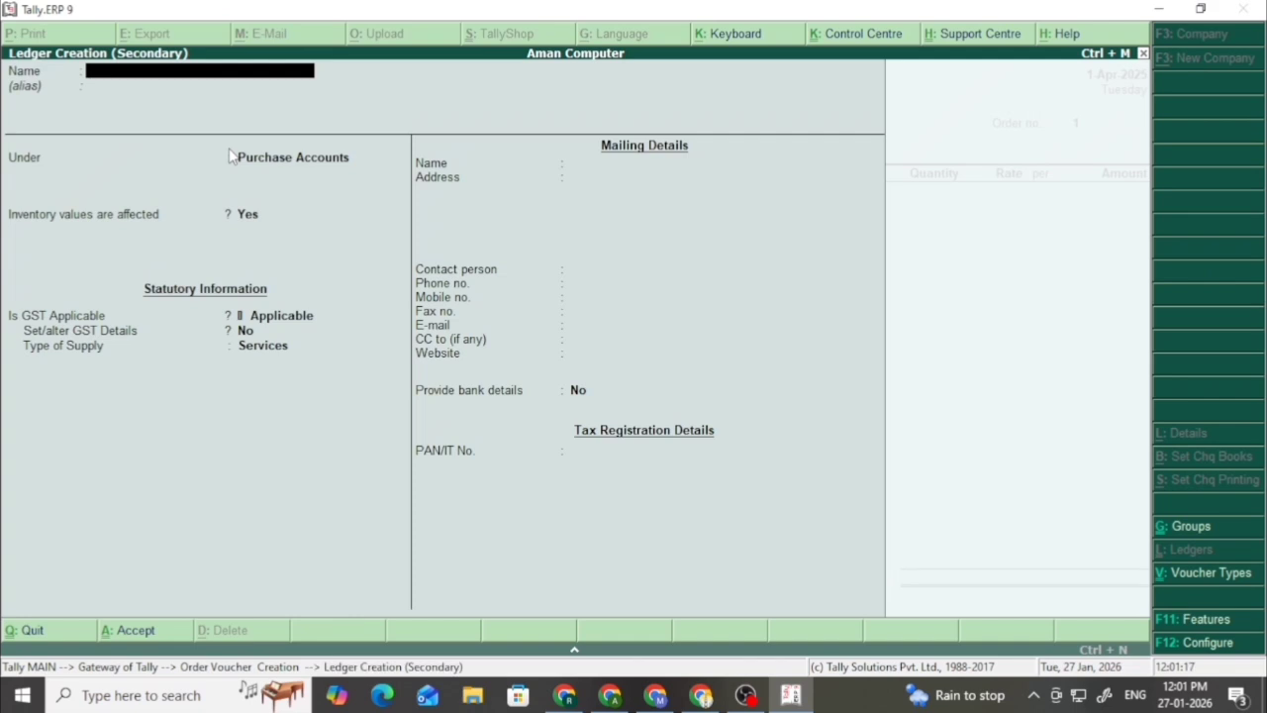
pyautogui.write('Salman')
pyautogui.press('Return')
pyautogui.press('Return')
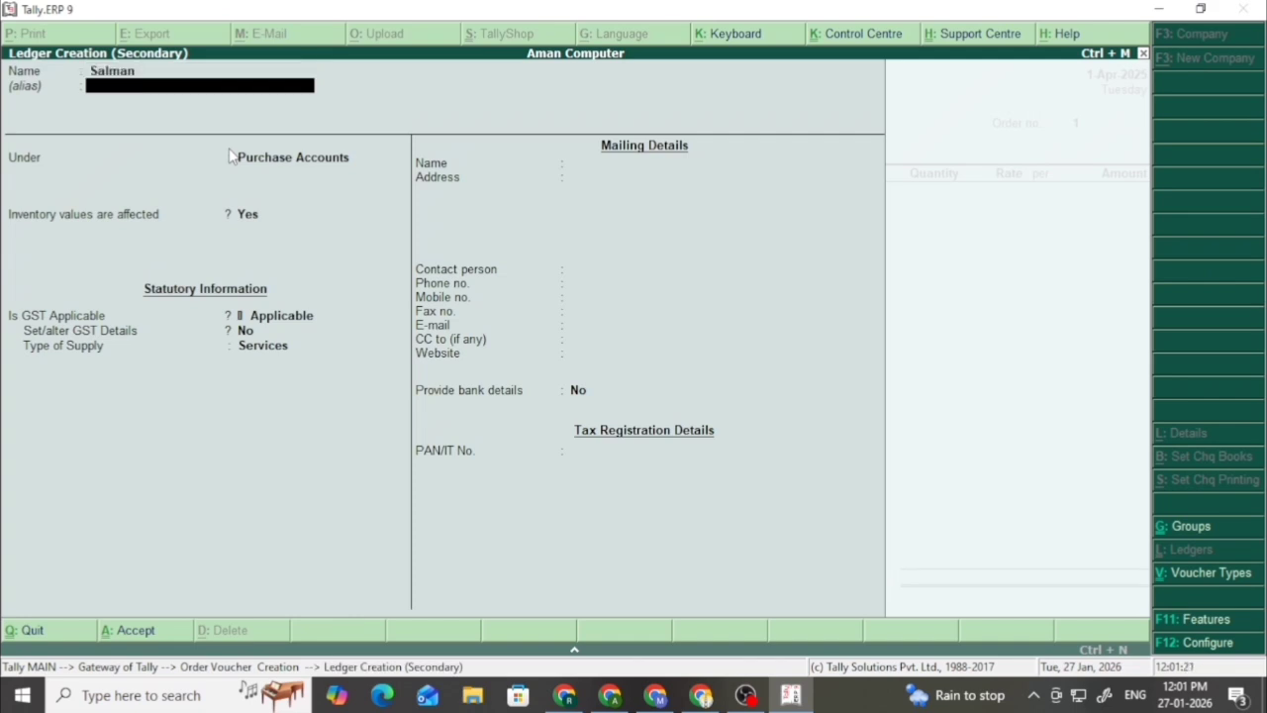
# - Place the customer's ledger under Sundry Debtors and set maintaining balances bill-by-bill to Yes
pyautogui.press('Down')
pyautogui.press('Down')
pyautogui.press('Down')
pyautogui.press('Down')
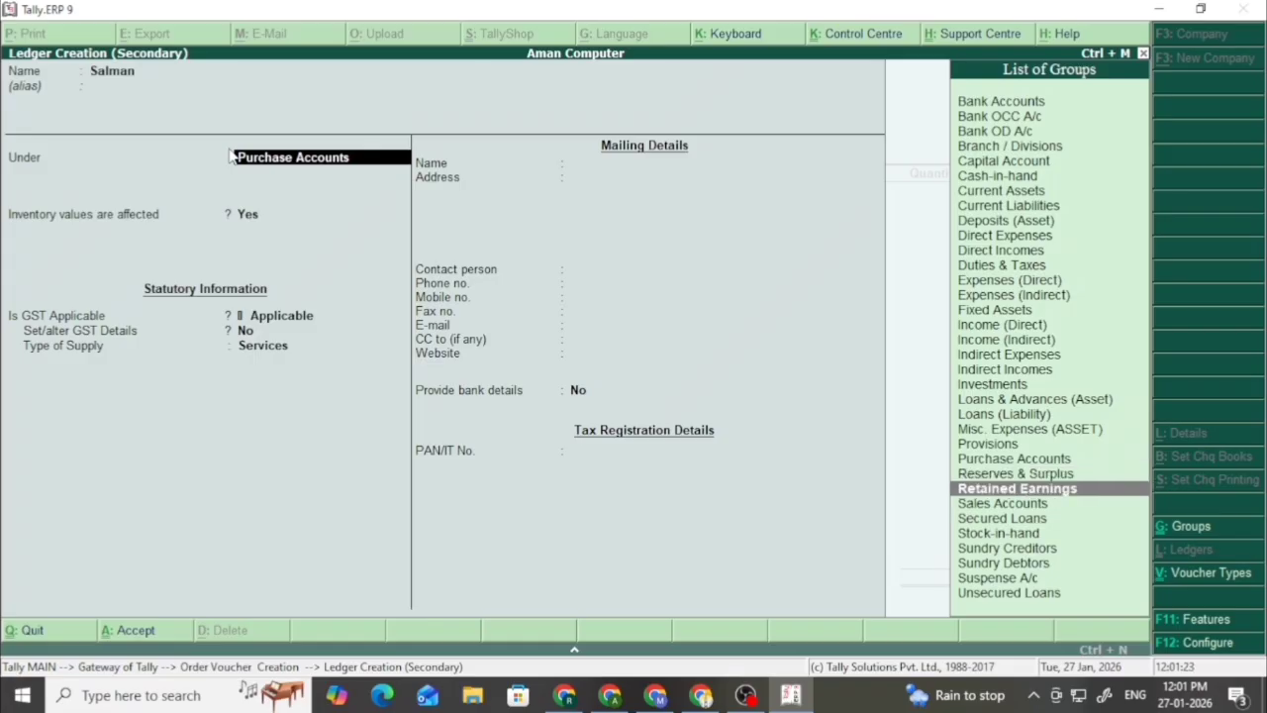
pyautogui.press('Down')
pyautogui.press('Down')
pyautogui.press('Down')
pyautogui.press('Return')
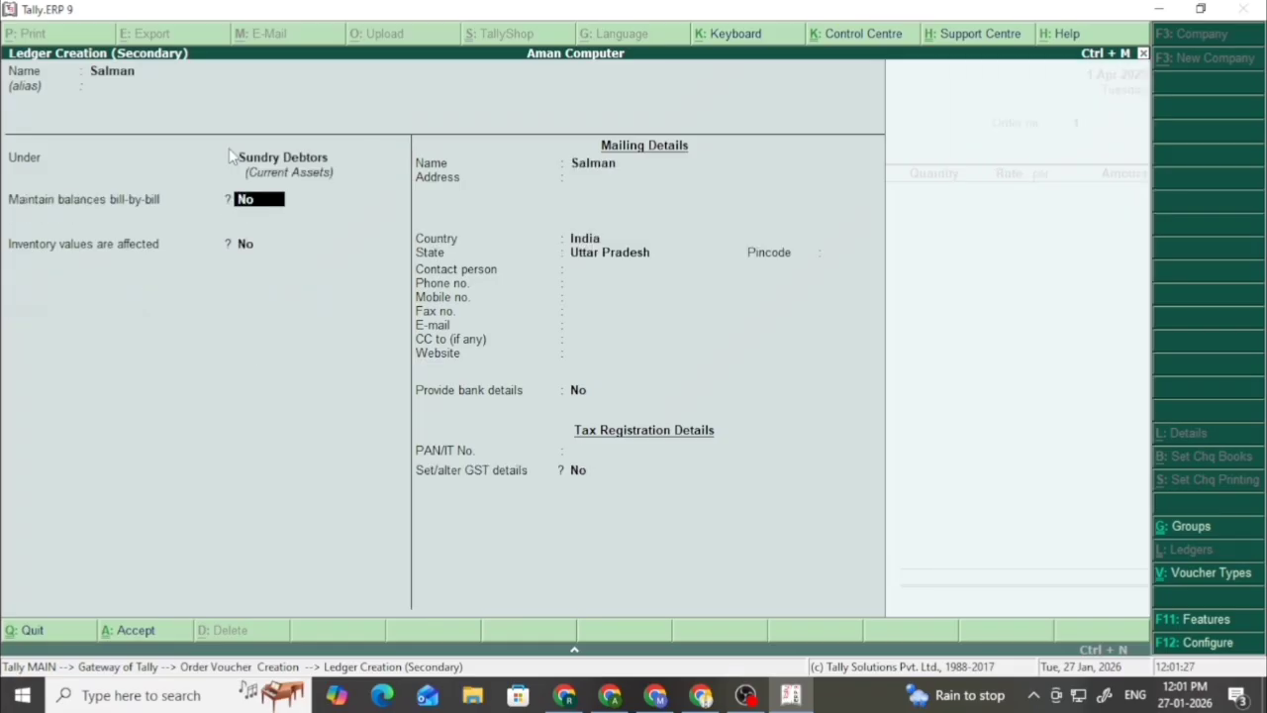
pyautogui.write('y')
pyautogui.press('Return')
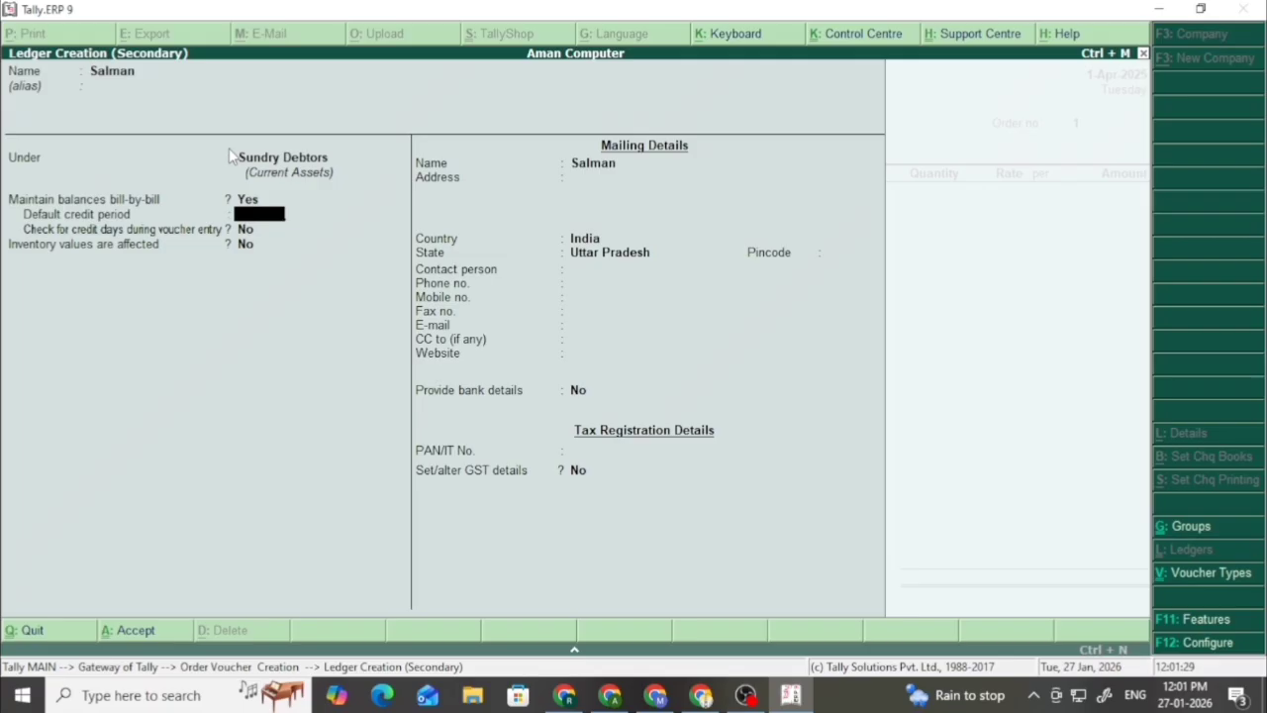
# - Keep the default credit, mailing, bank and tax details, with Uttar Pradesh as the state, and save the customer's ledger
pyautogui.press('Return')
pyautogui.press('Return')
pyautogui.press('Return')
pyautogui.press('Return')
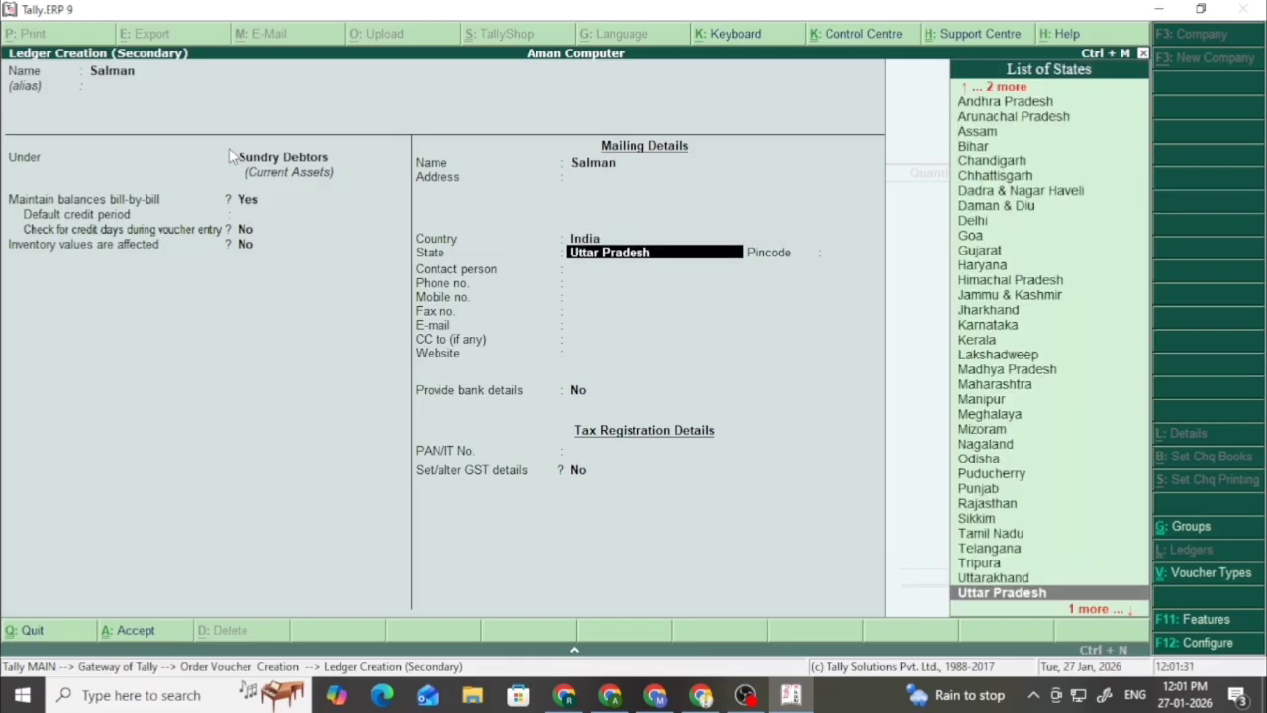
pyautogui.press('Return')
pyautogui.press('Return')
pyautogui.press('Return')
pyautogui.press('Return')
pyautogui.press('Return')
pyautogui.press('Return')
pyautogui.press('Return')
pyautogui.press('Return')
pyautogui.press('Return')
pyautogui.press('Return')
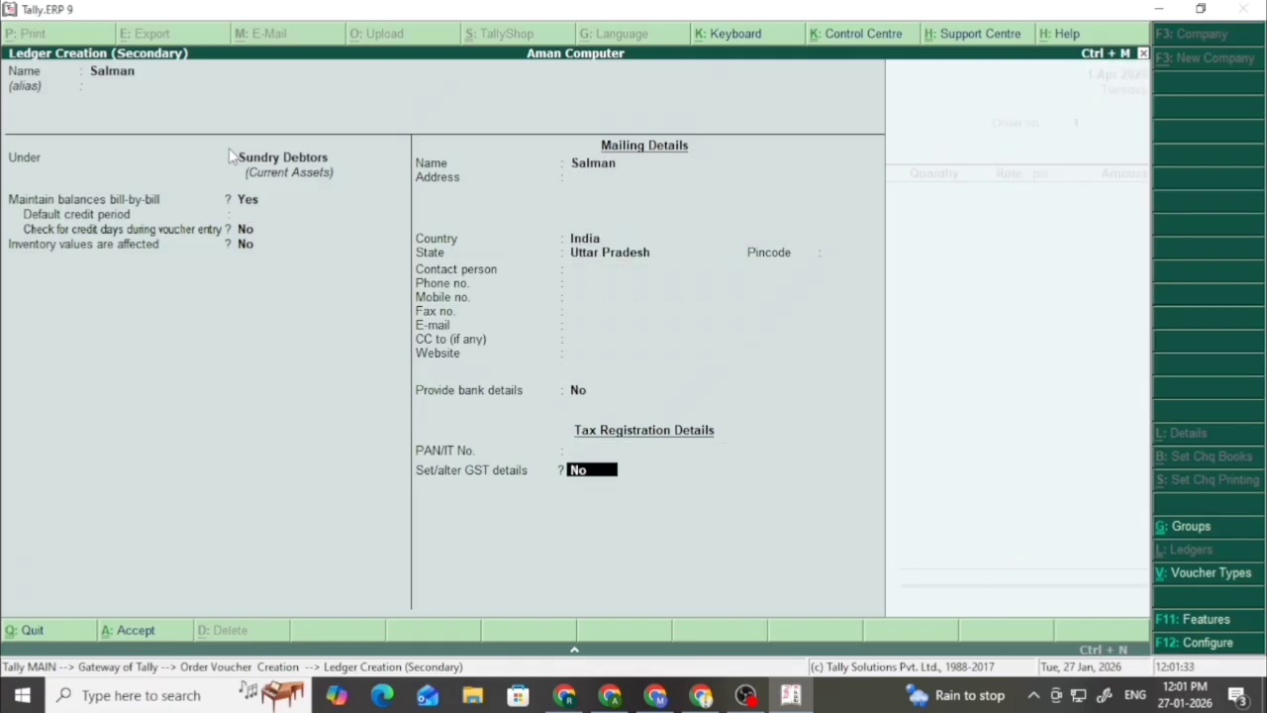
pyautogui.press('Return')
pyautogui.press('Return')
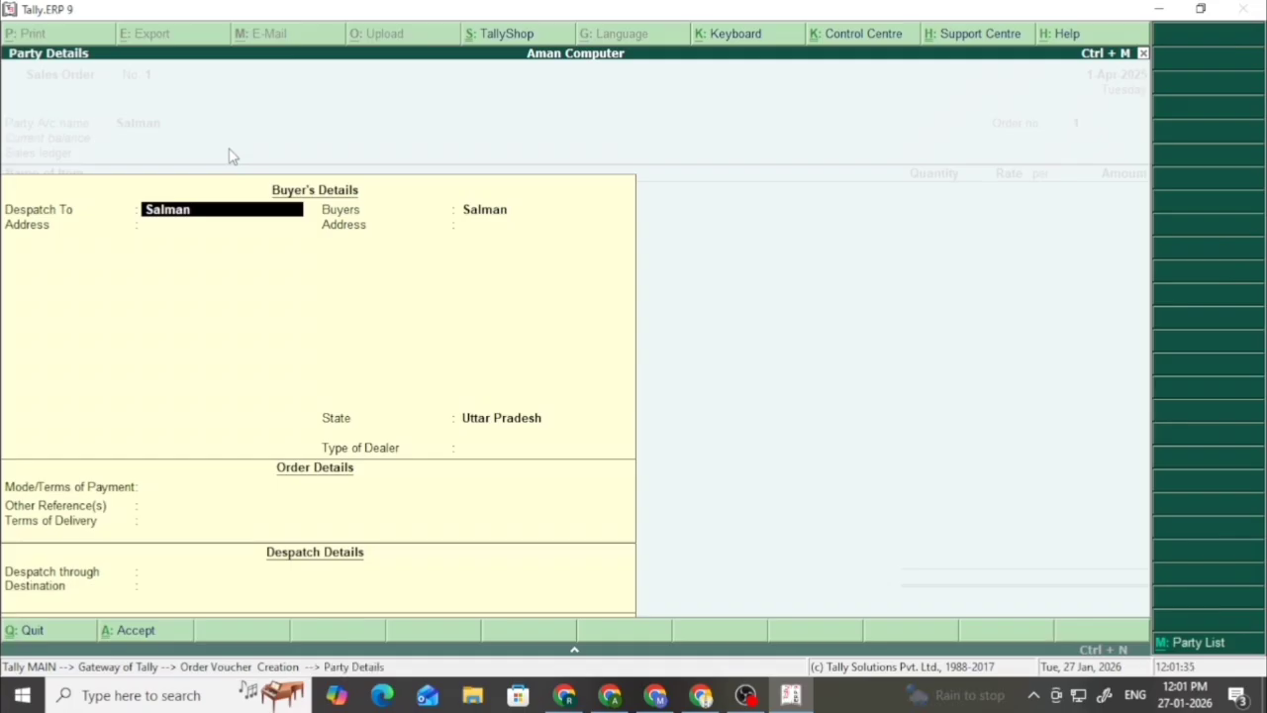
# - Accept the buyer, order and despatch details for the sales order, keeping the dealer type as Not Applicable
pyautogui.press('Return')
pyautogui.press('Return')
pyautogui.press('Return')
pyautogui.press('Return')
pyautogui.press('Return')
pyautogui.press('Return')
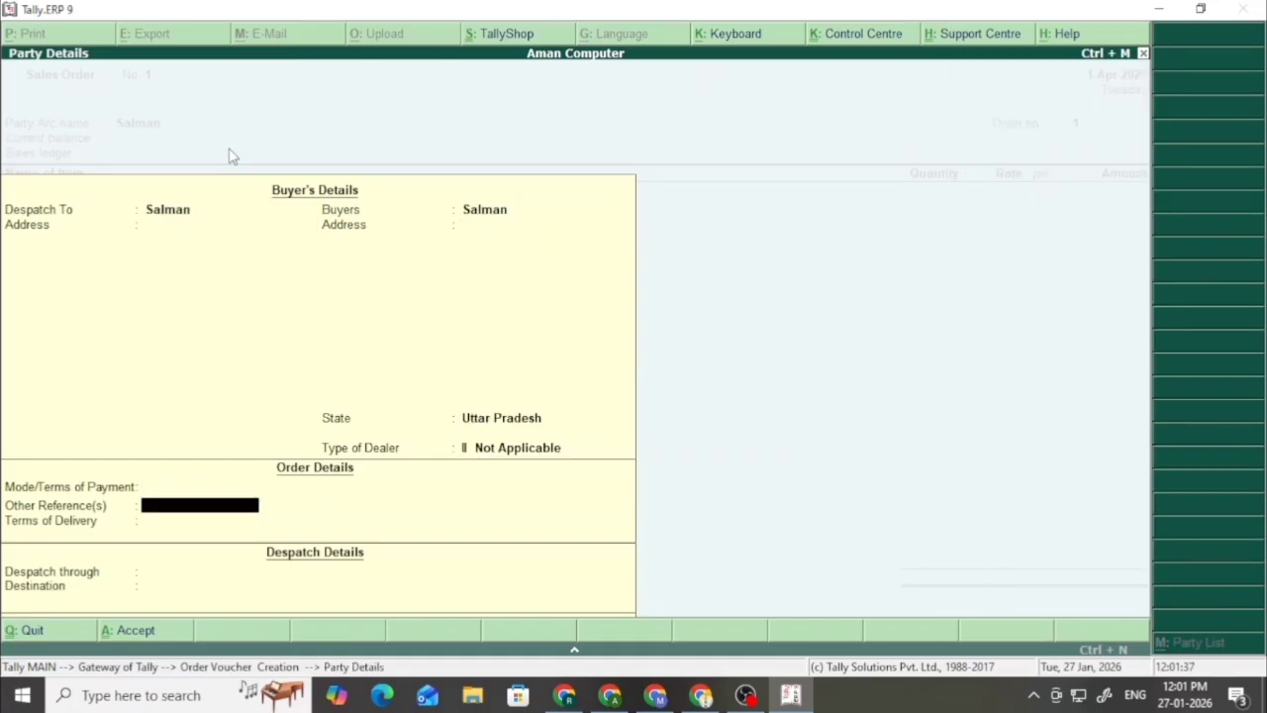
pyautogui.press('Return')
pyautogui.press('Return')
pyautogui.press('Return')
pyautogui.press('Return')
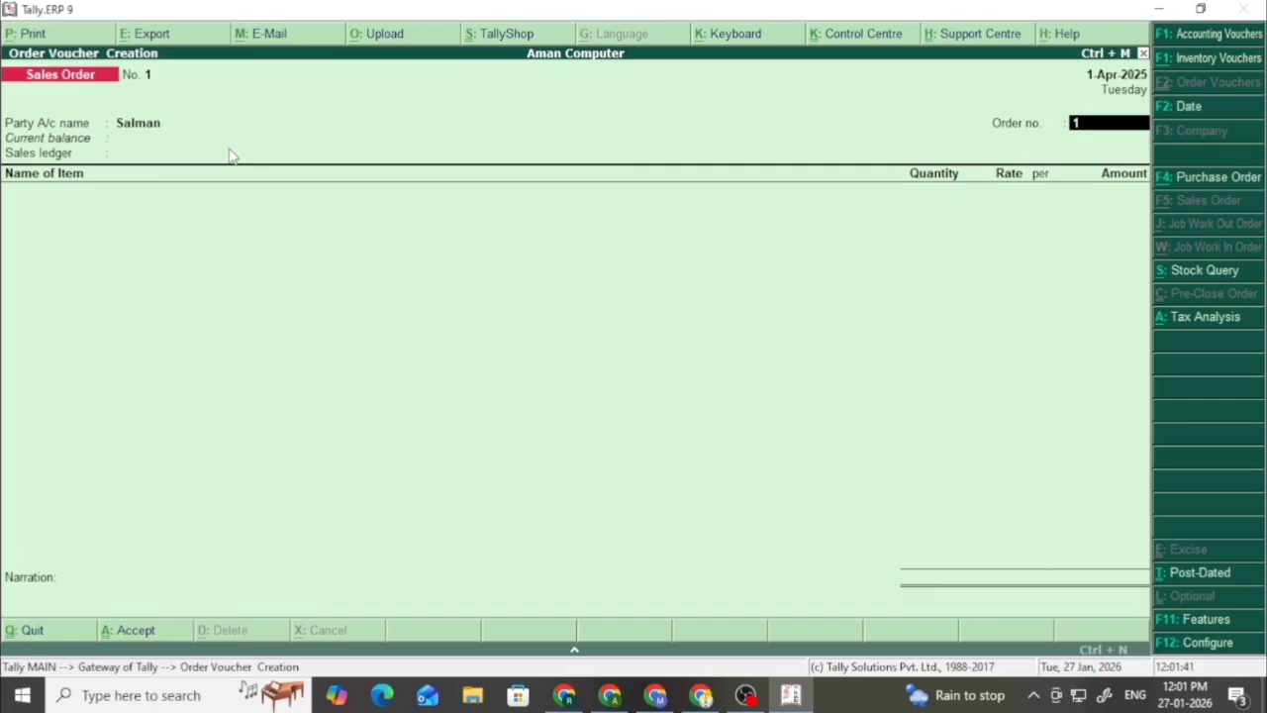
# - Replace the default order number of the sales order with the customer's order number
pyautogui.write('o')
pyautogui.press('BackSpace')
pyautogui.write('order-001')
pyautogui.press('Return')
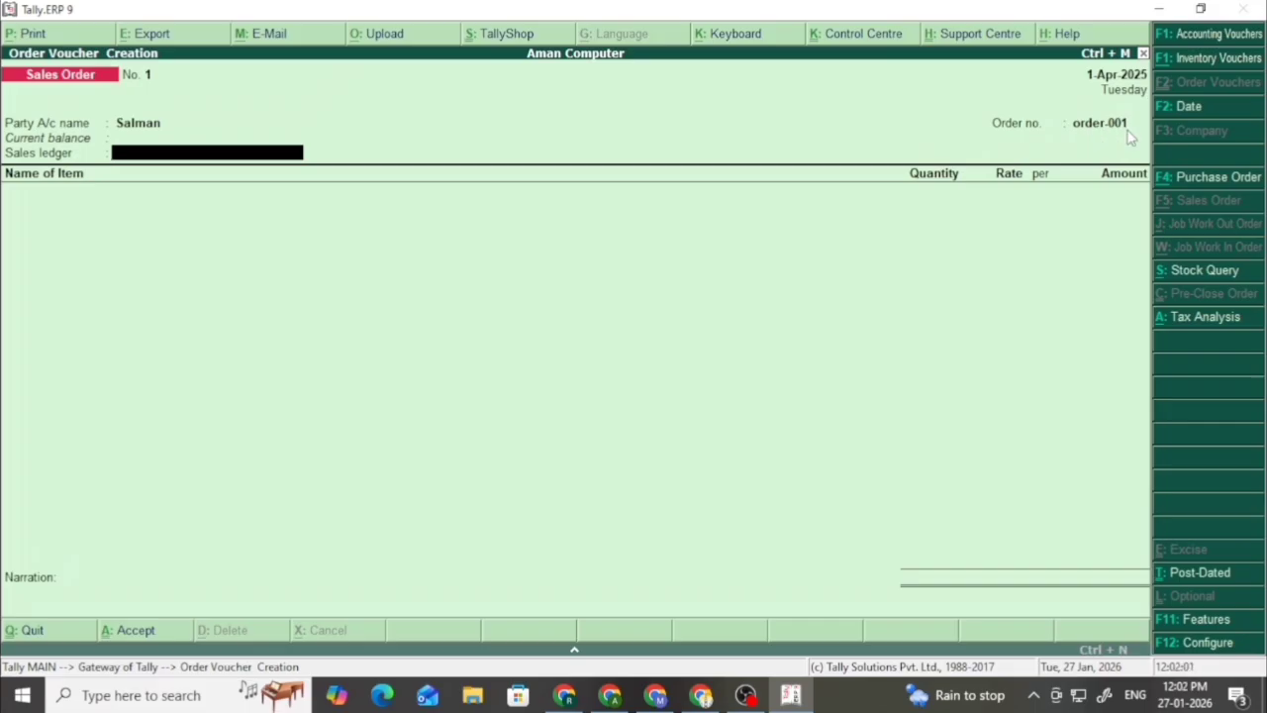
# - Create a new ledger named Sale for the sales ledger field and place it under Sales Accounts
pyautogui.hotkey('alt', 'c')
pyautogui.write('Sale')
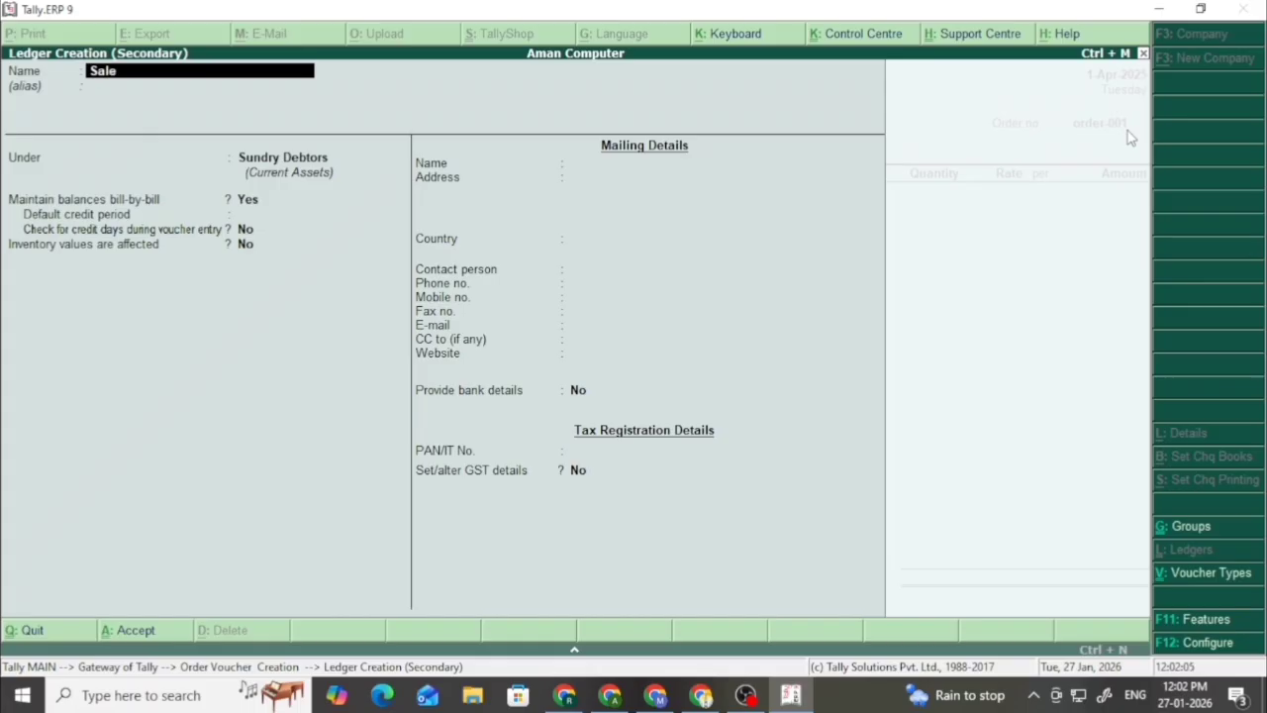
pyautogui.press('Return')
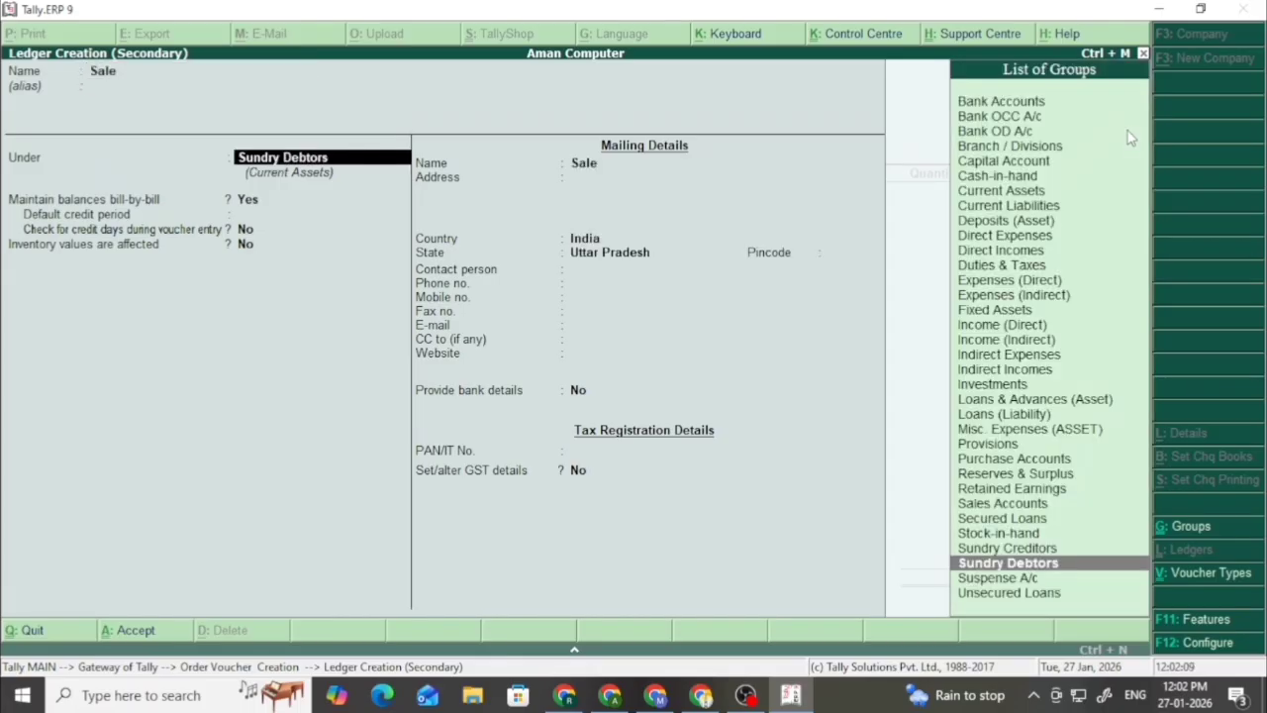
pyautogui.press('Up')
pyautogui.press('Up')
pyautogui.press('Up')
pyautogui.press('Up')
pyautogui.press('Up')
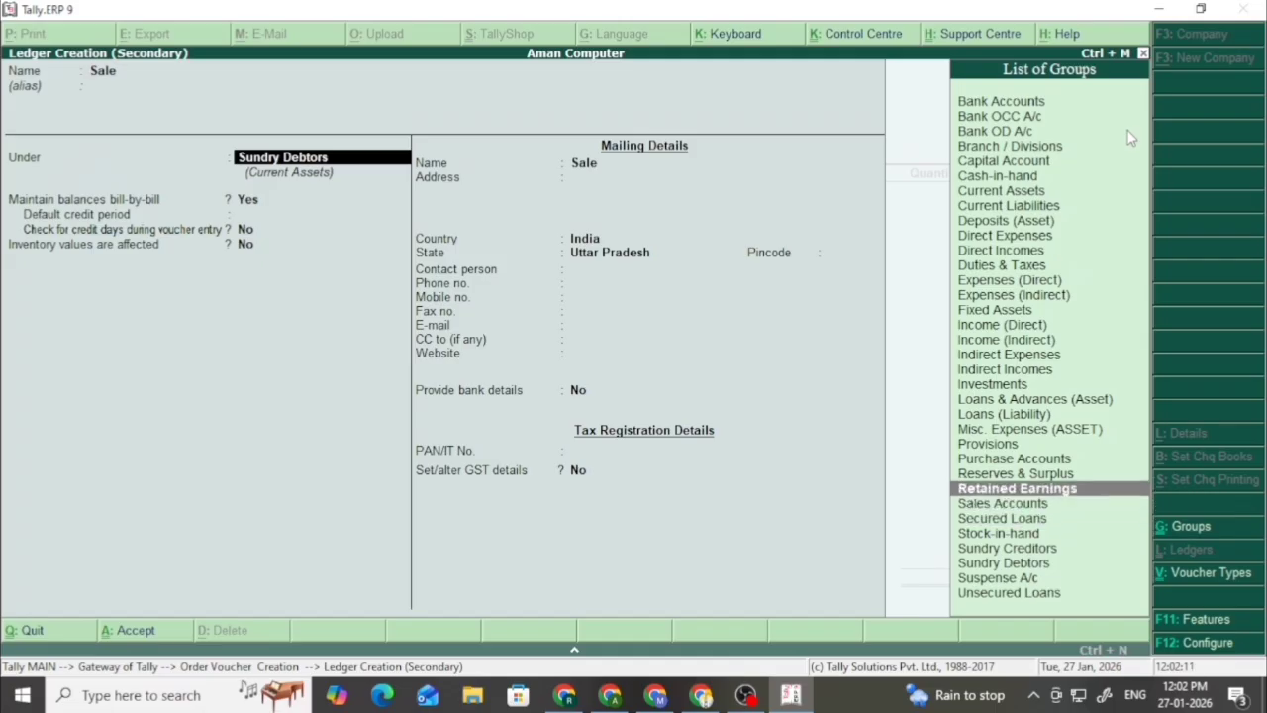
pyautogui.press('Down')
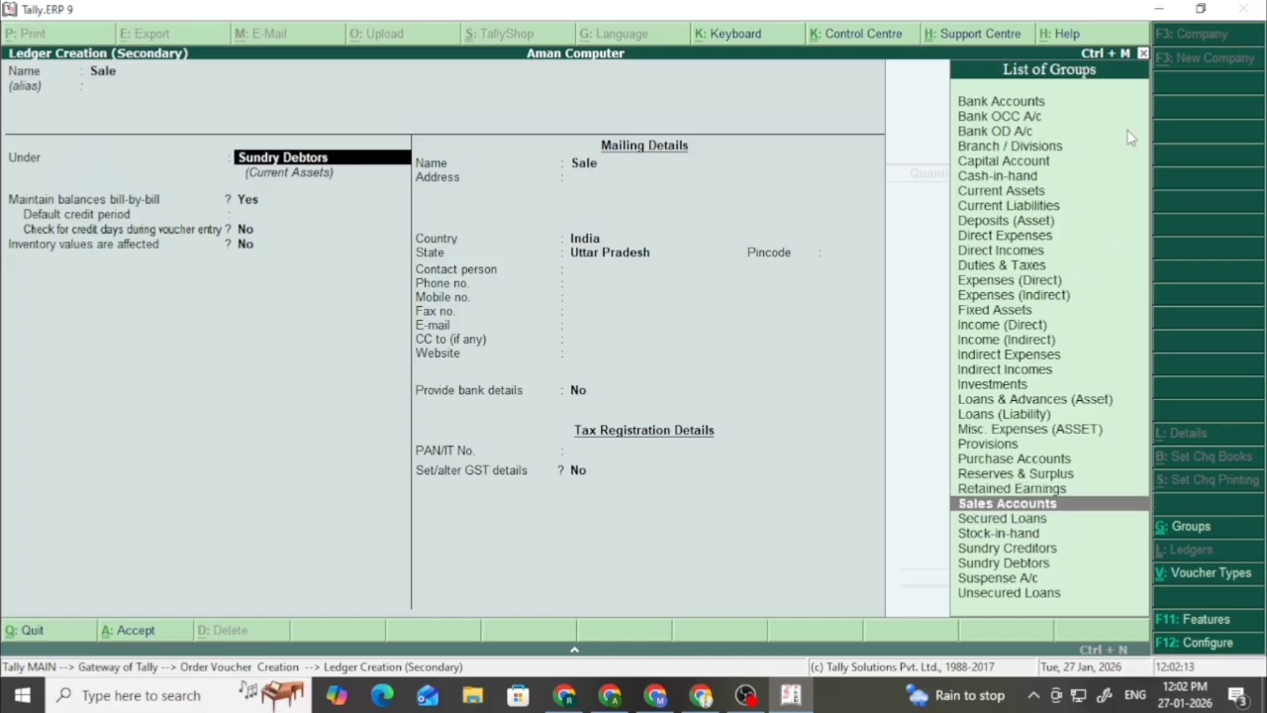
pyautogui.press('Return')
# - Set the Sale ledger's type of supply to Goods, keep GST applicable, and save the ledger
pyautogui.press('Return')
pyautogui.press('Return')
pyautogui.press('Up')
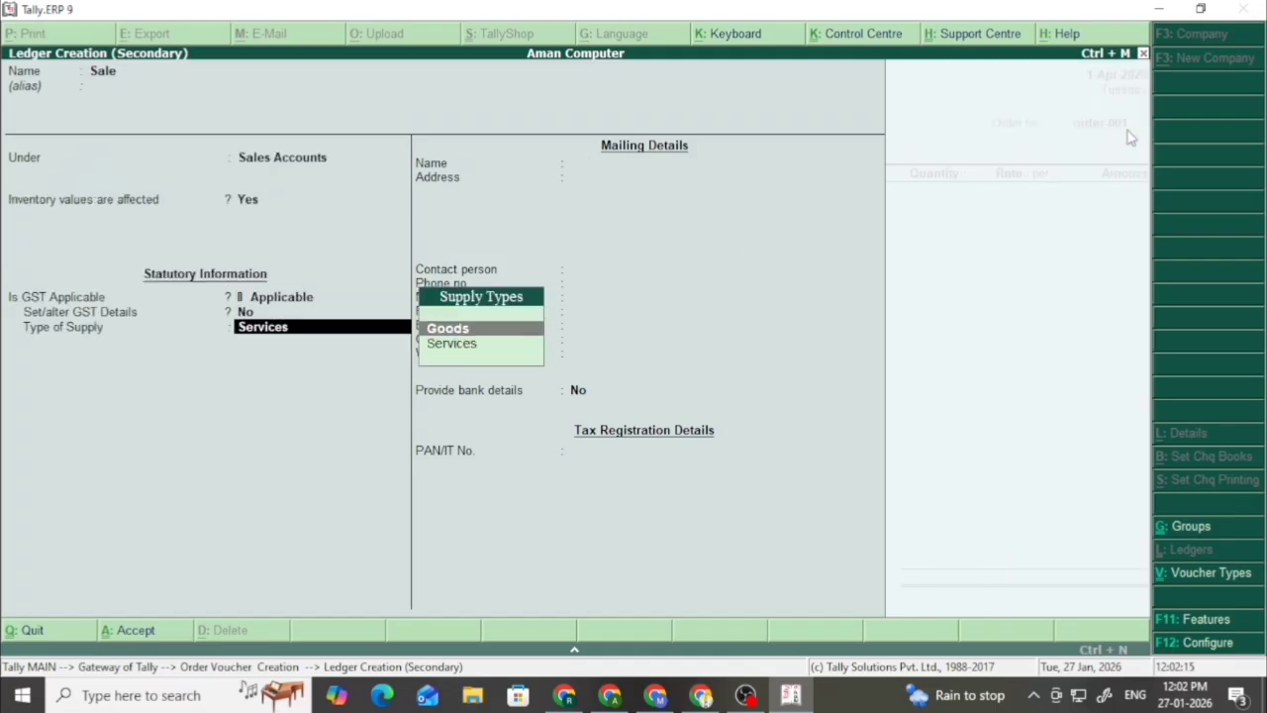
pyautogui.press('Return')
pyautogui.press('Return')
pyautogui.press('Return')
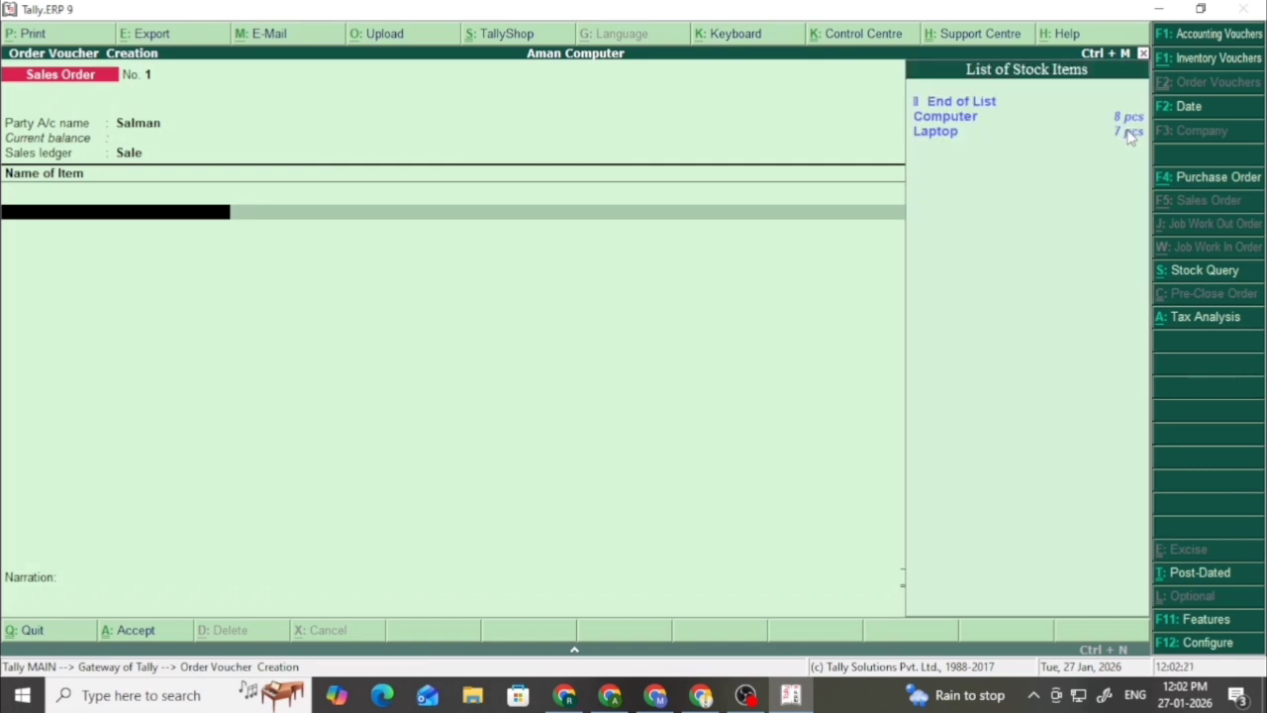
# - Add the Computer item to the sales order, due on 1-Apr-2025, with a quantity of 8 pcs
pyautogui.press('Down')
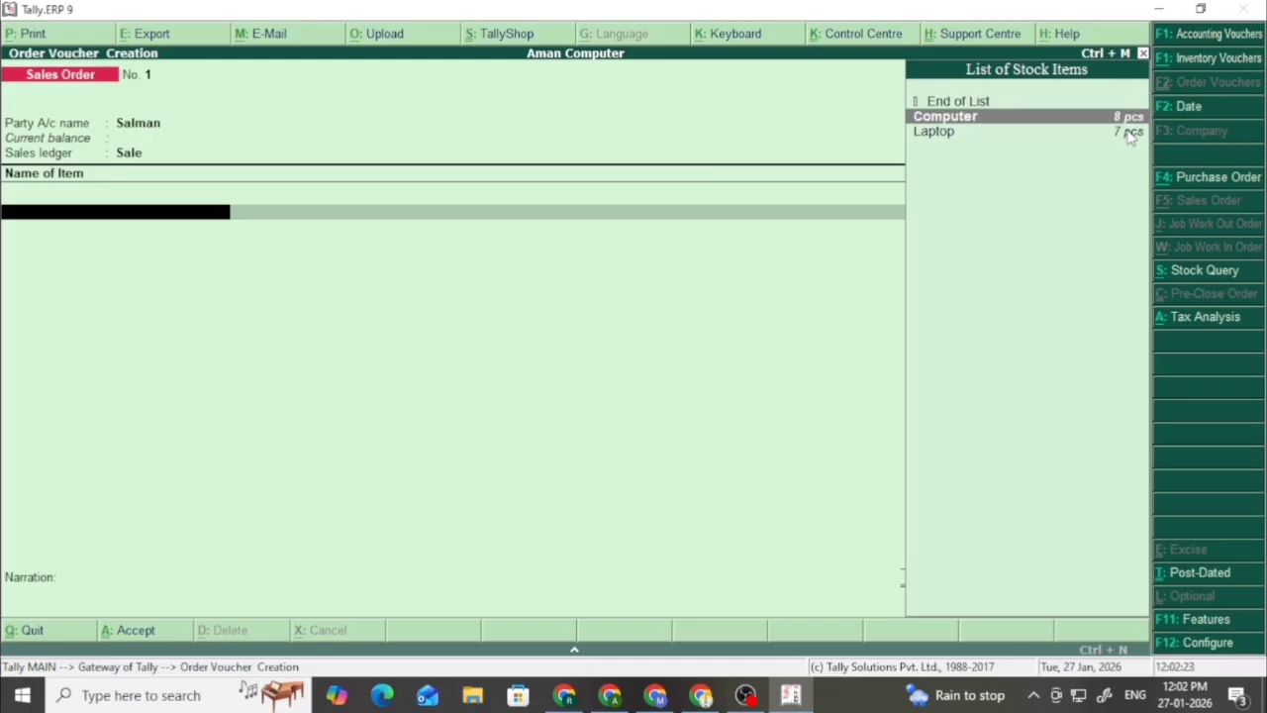
pyautogui.press('Return')
pyautogui.press('Return')
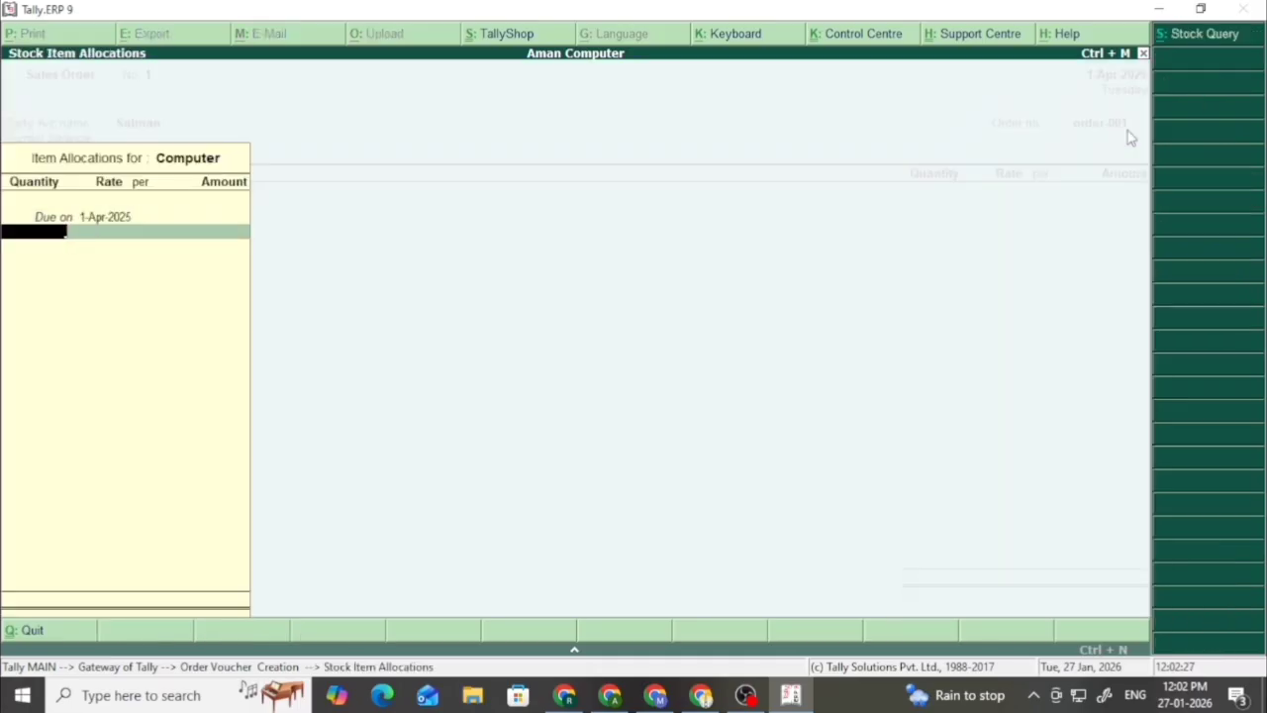
pyautogui.write('5')
pyautogui.press('Return')
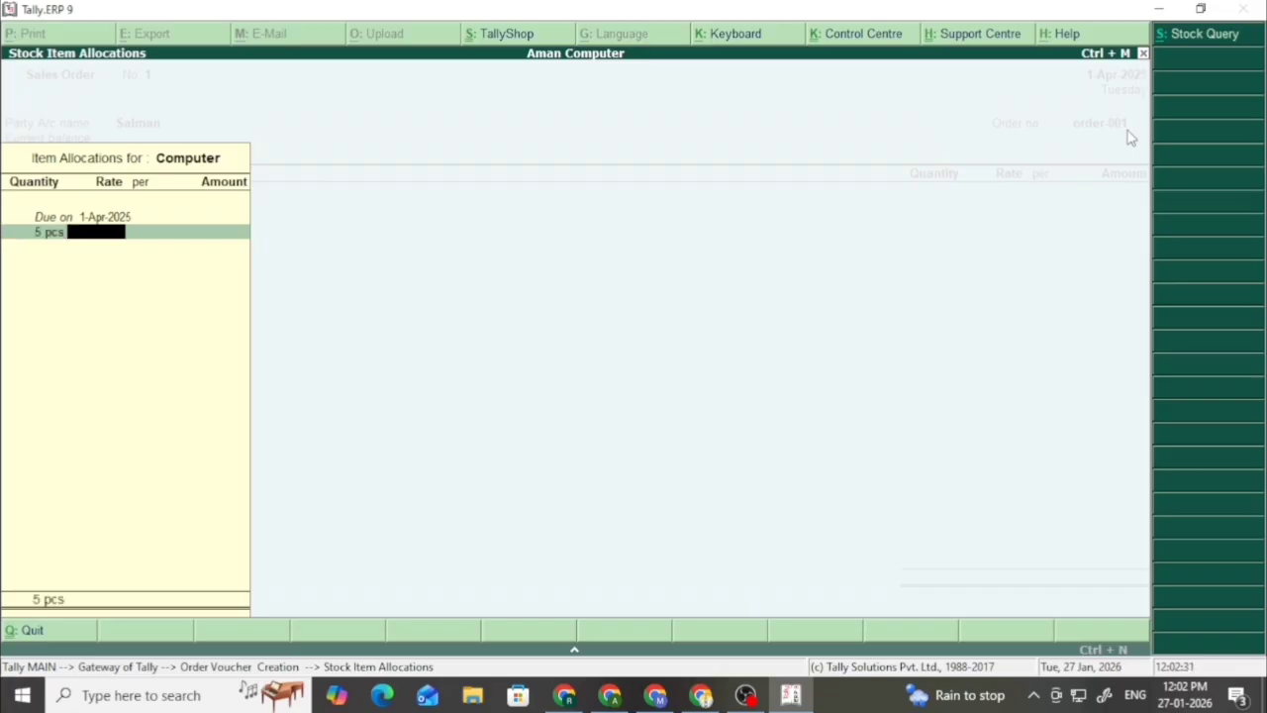
pyautogui.press('BackSpace')
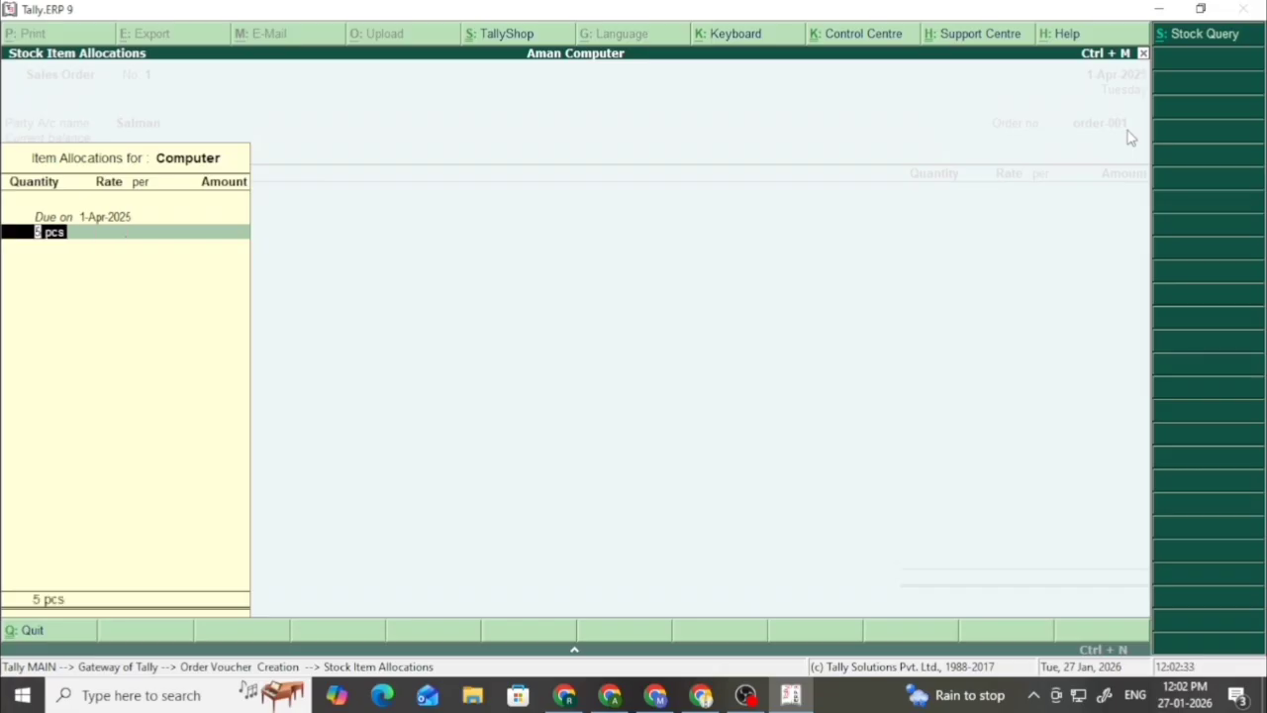
pyautogui.press('space')
pyautogui.write('8')
pyautogui.press('Return')
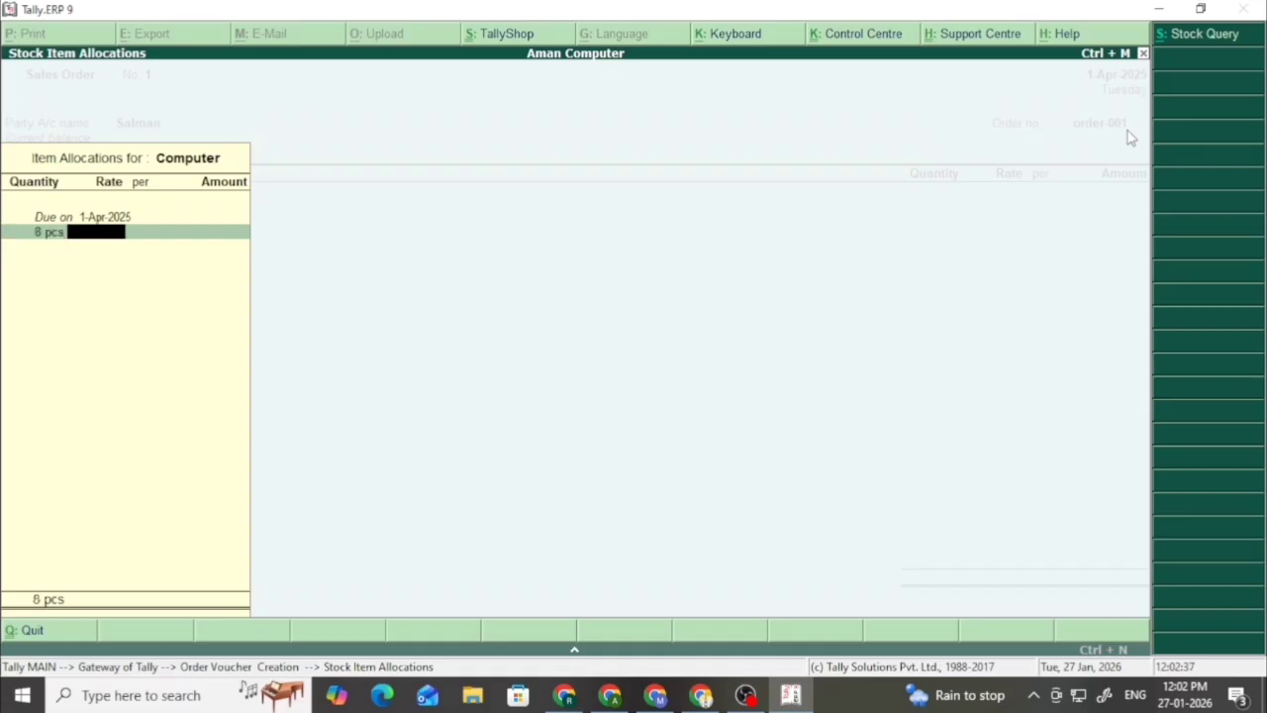
# - Set the Computer rate to 15,000 per pcs and complete its item allocation
pyautogui.write('15,000')
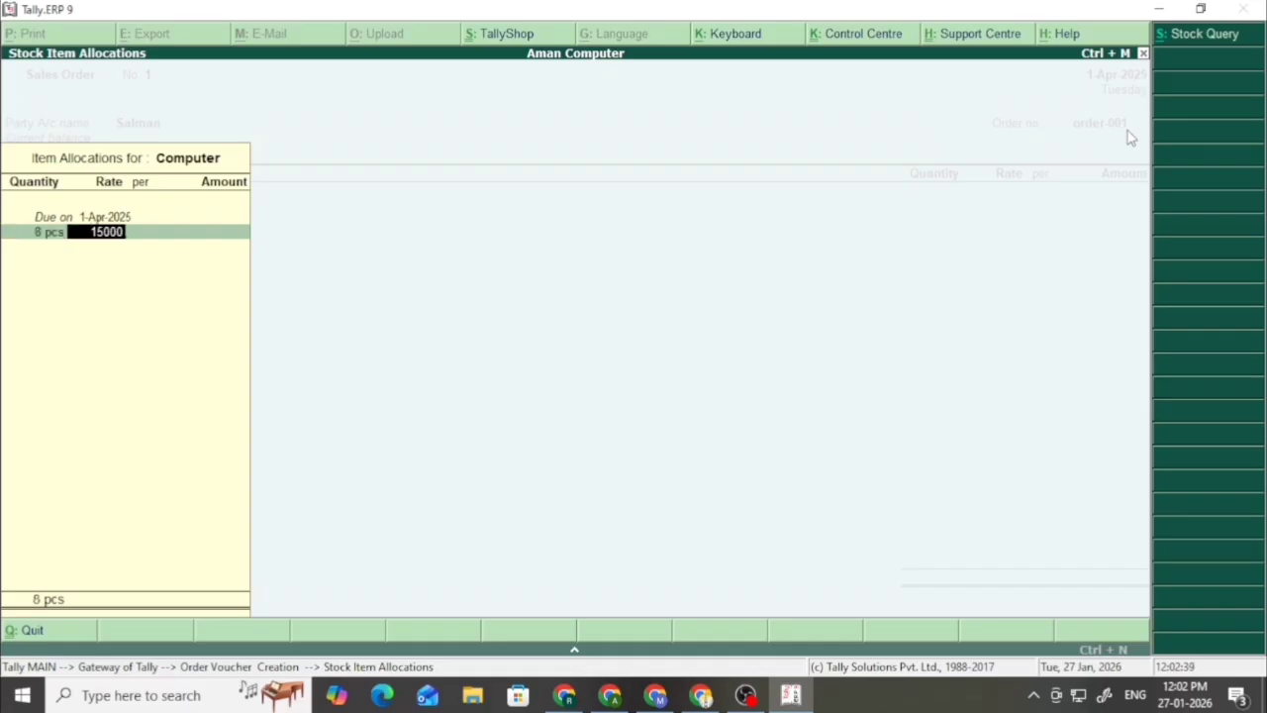
pyautogui.press('Return')
pyautogui.press('Return')
pyautogui.press('Return')
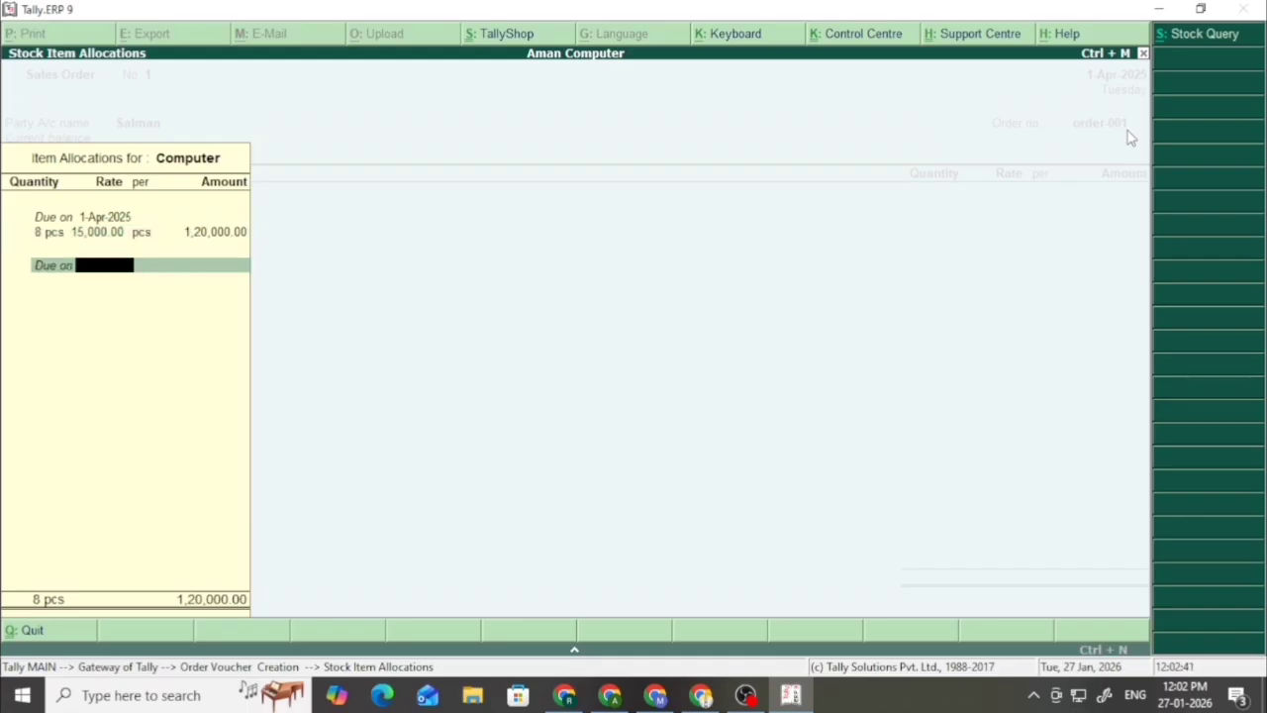
pyautogui.press('Return')
pyautogui.press('Return')
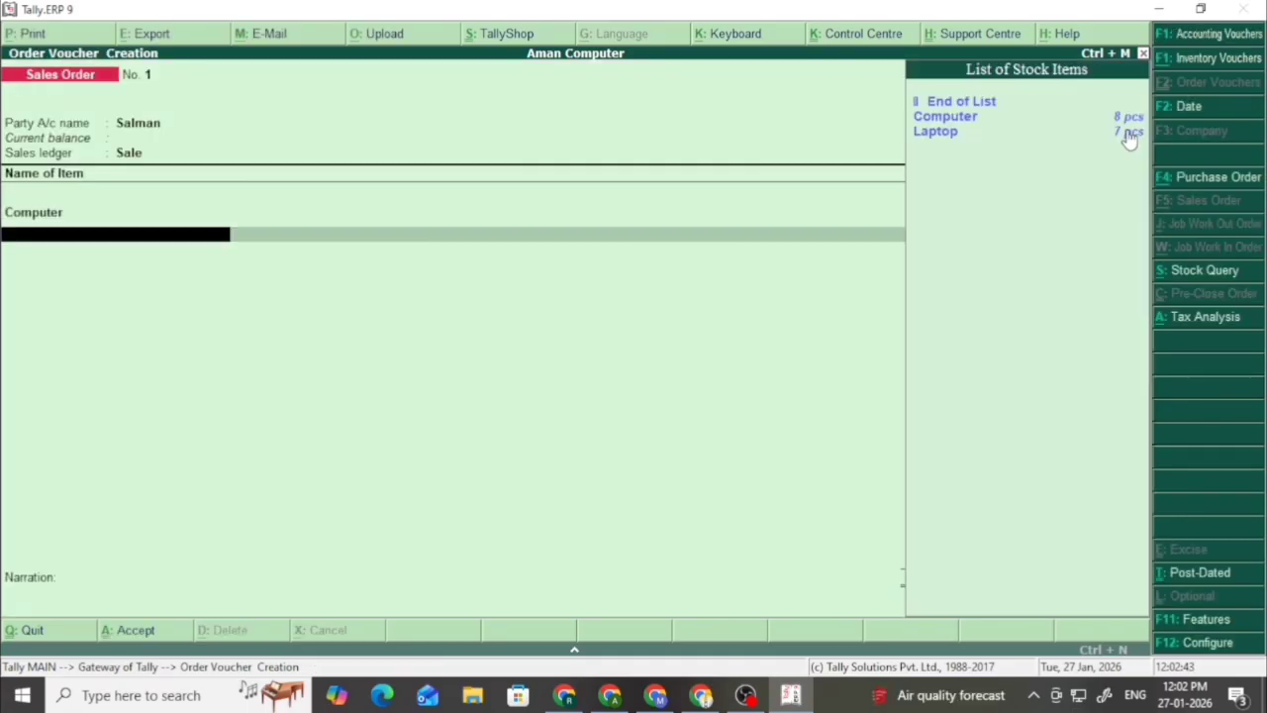
# - Add the Laptop item to the sales order, due on 1-Apr-2025, with a quantity of 7 pcs
pyautogui.press('Down')
pyautogui.press('Down')
pyautogui.press('Return')
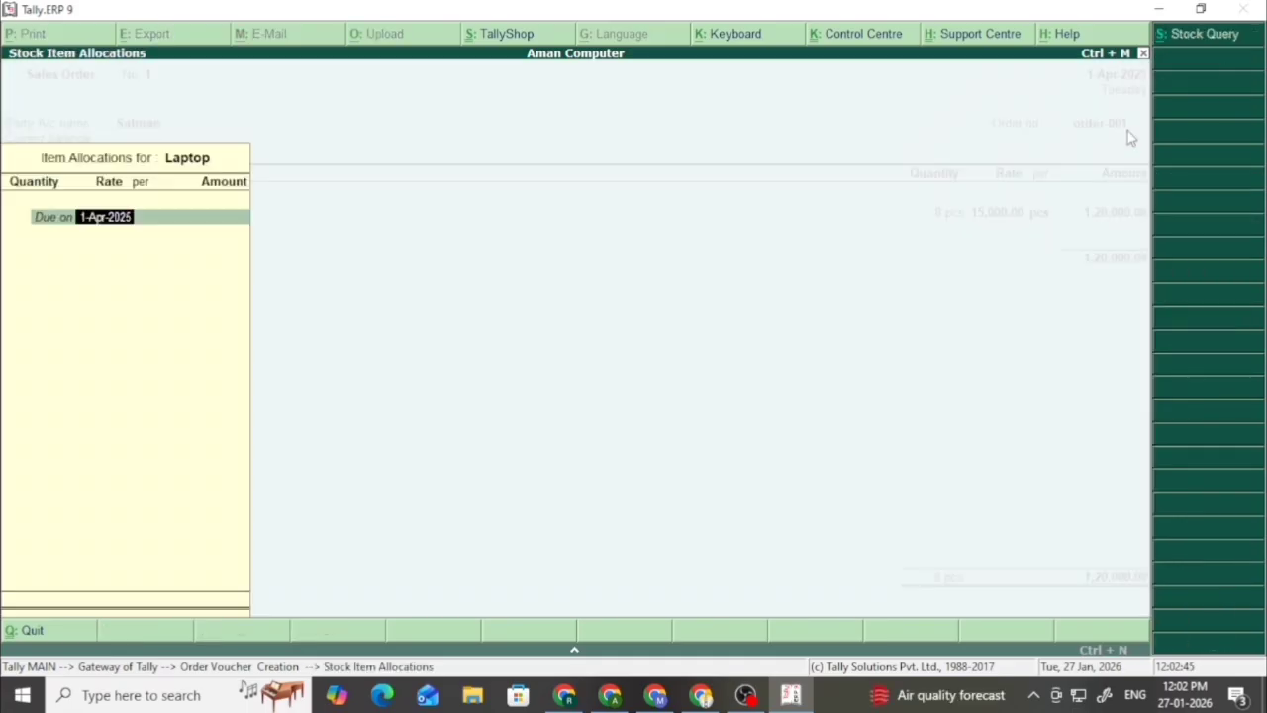
pyautogui.press('Escape')
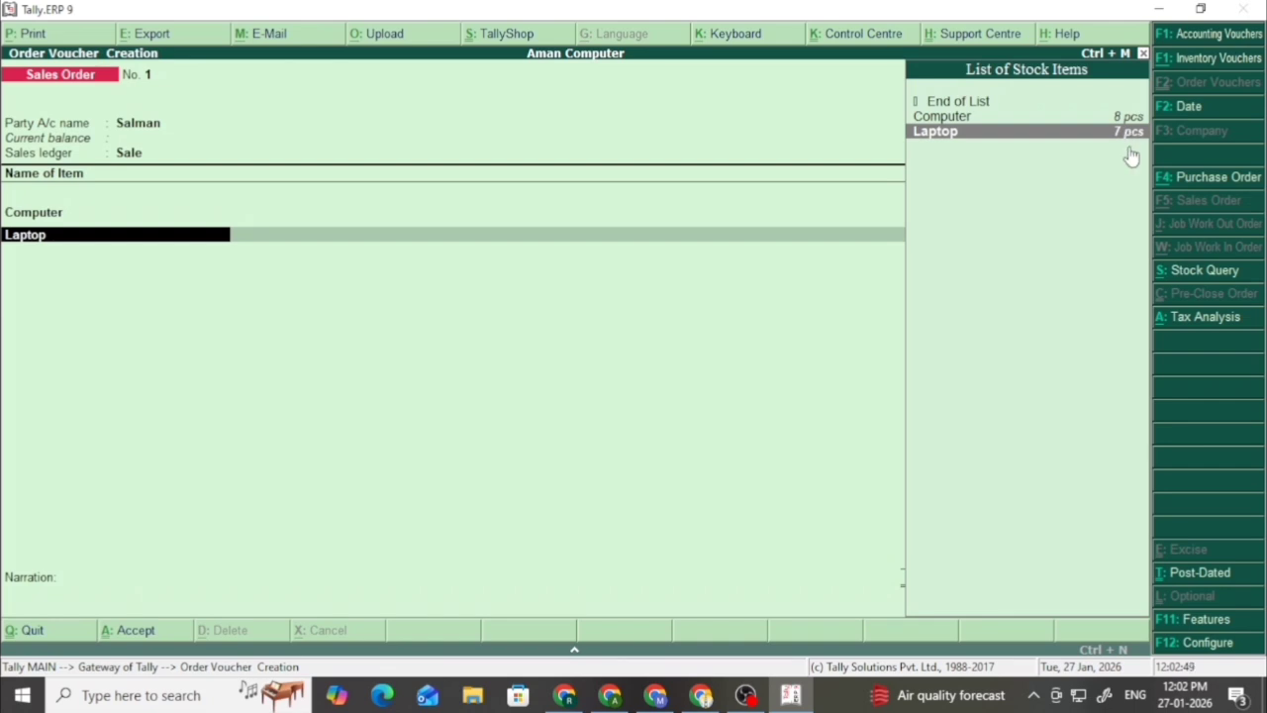
pyautogui.press('Return')
pyautogui.press('Return')
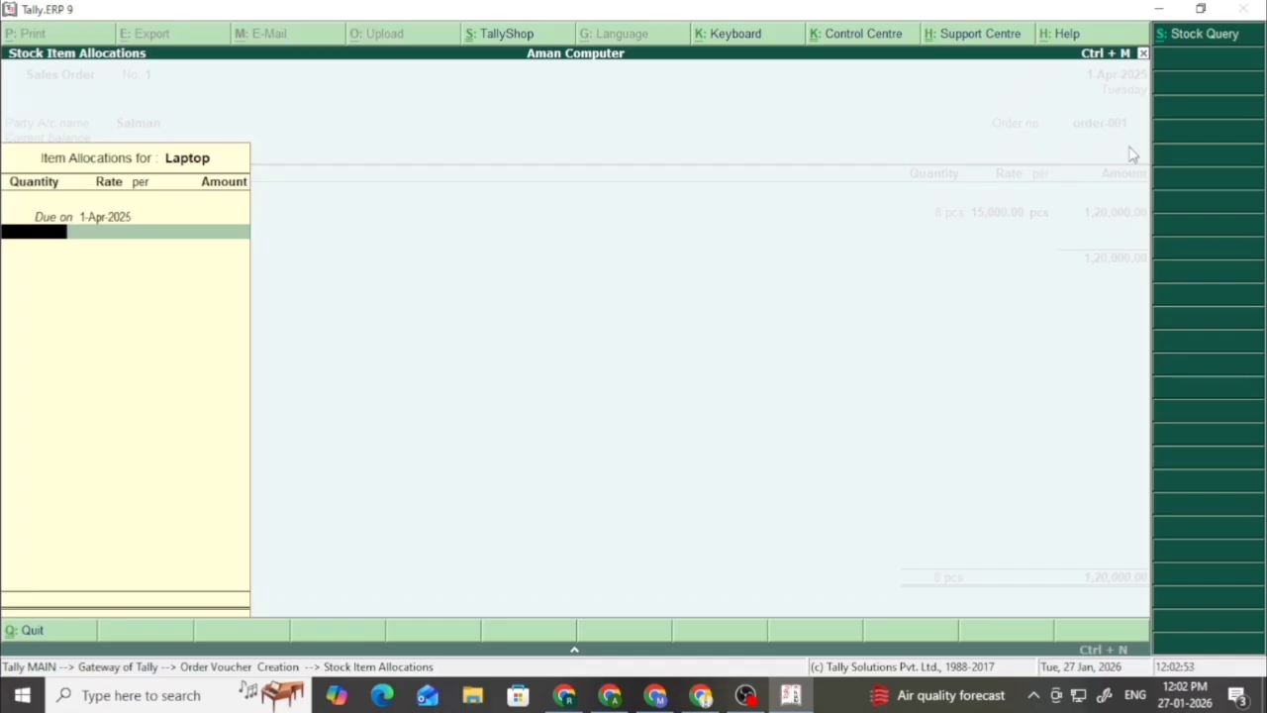
pyautogui.write('8')
pyautogui.press('BackSpace')
pyautogui.write('7')
pyautogui.press('Return')
# - Set the Laptop rate to 15,000 per pcs, complete its allocation, and end the list of stock items
pyautogui.write('15,00')
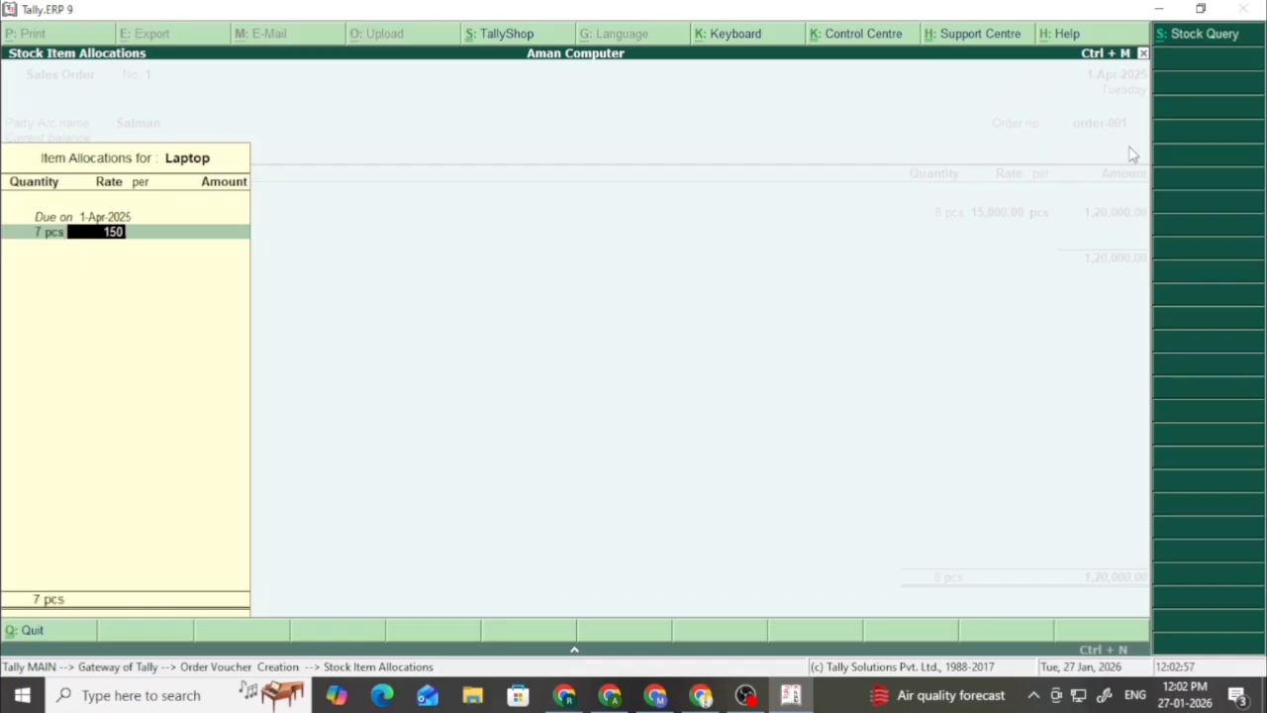
pyautogui.write('0')
pyautogui.press('Return')
pyautogui.press('Return')
pyautogui.press('Return')
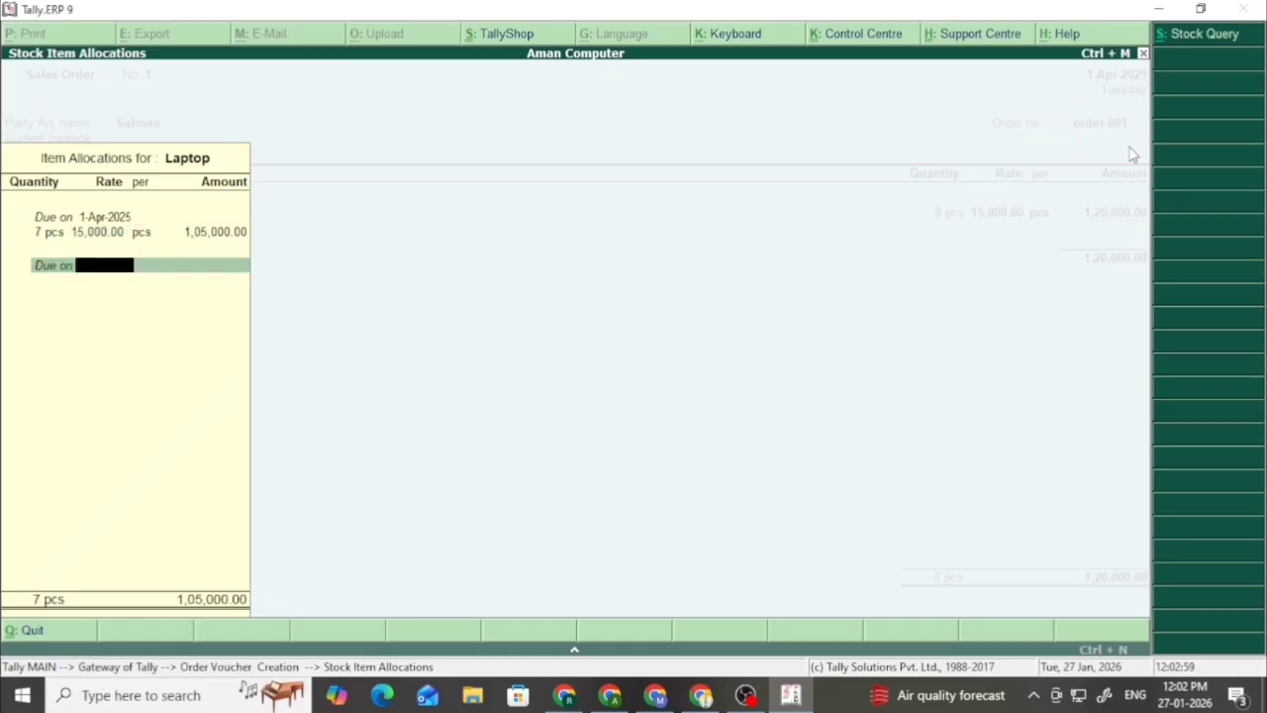
pyautogui.press('Return')
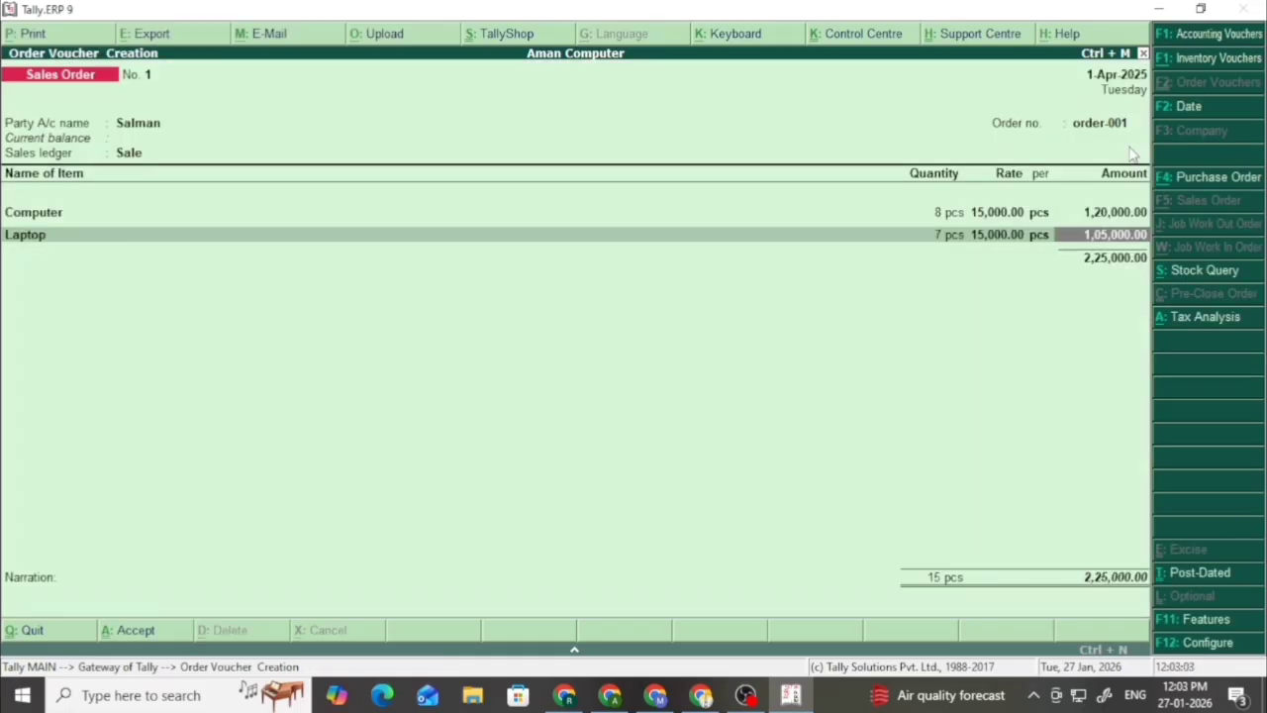
pyautogui.press('Return')
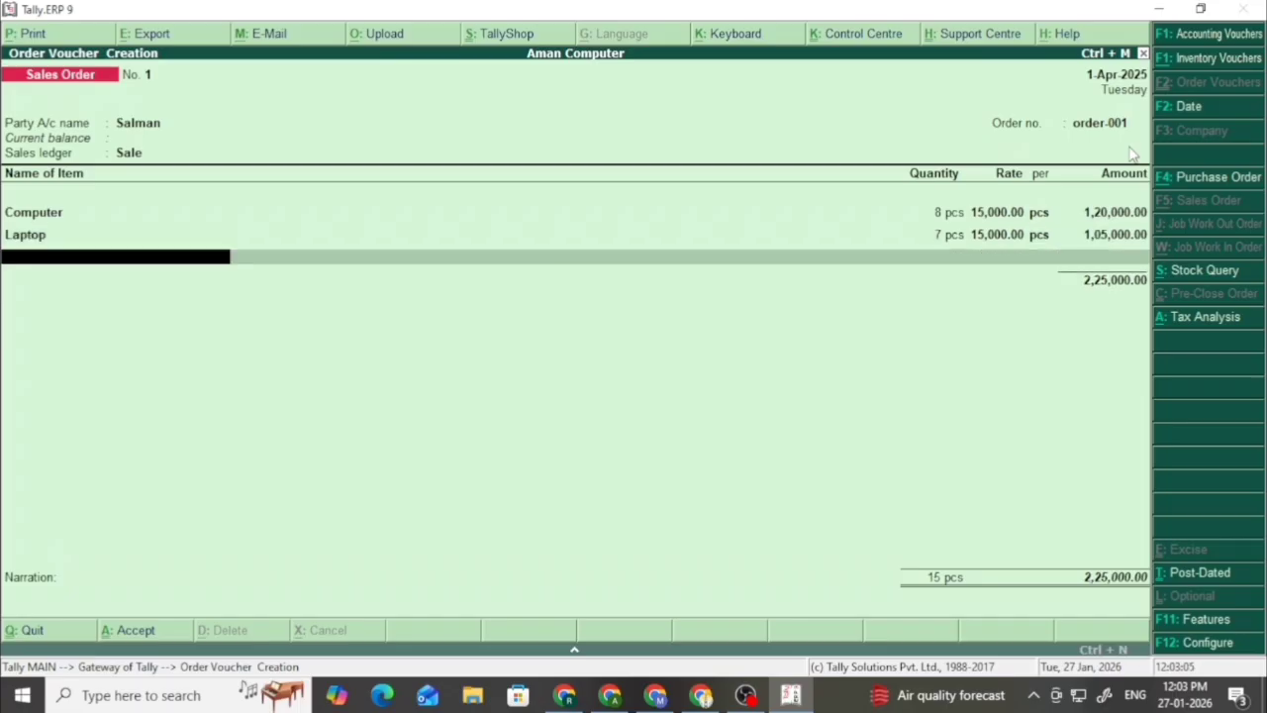
pyautogui.press('Return')
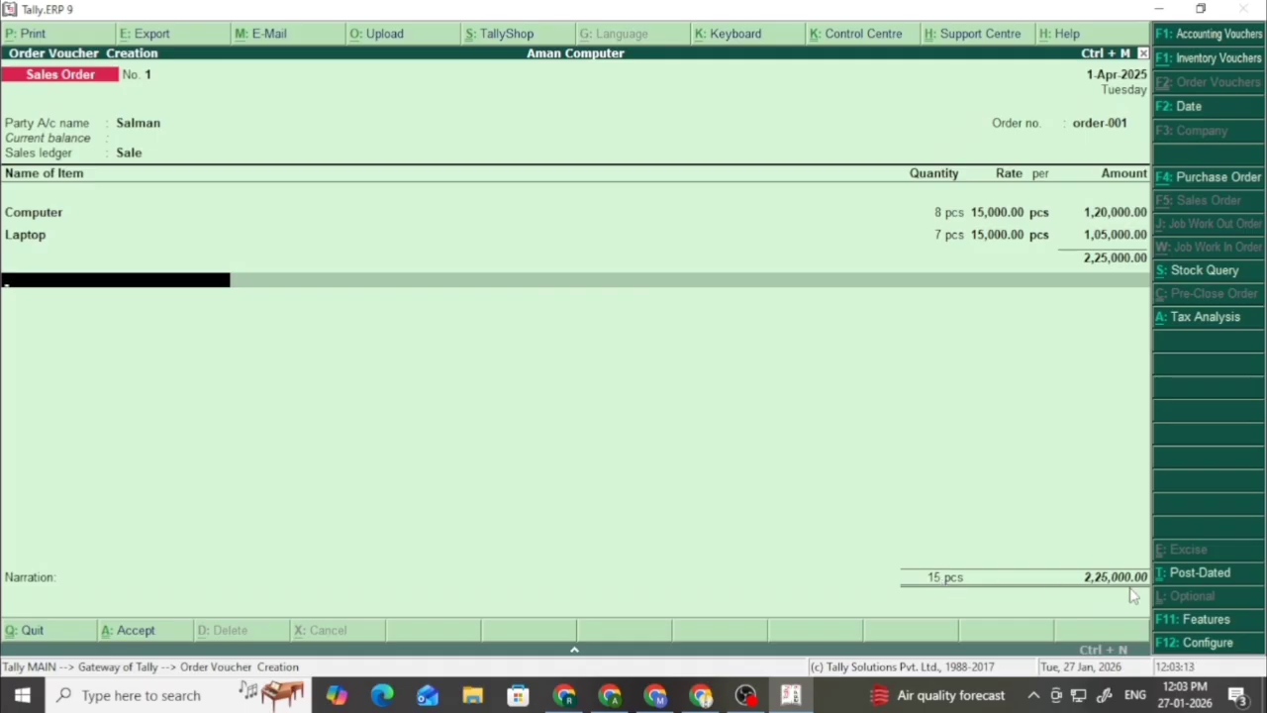
# - End the item list, save the sales order with a blank narration, and return to the Gateway of Tally
pyautogui.press('Return')
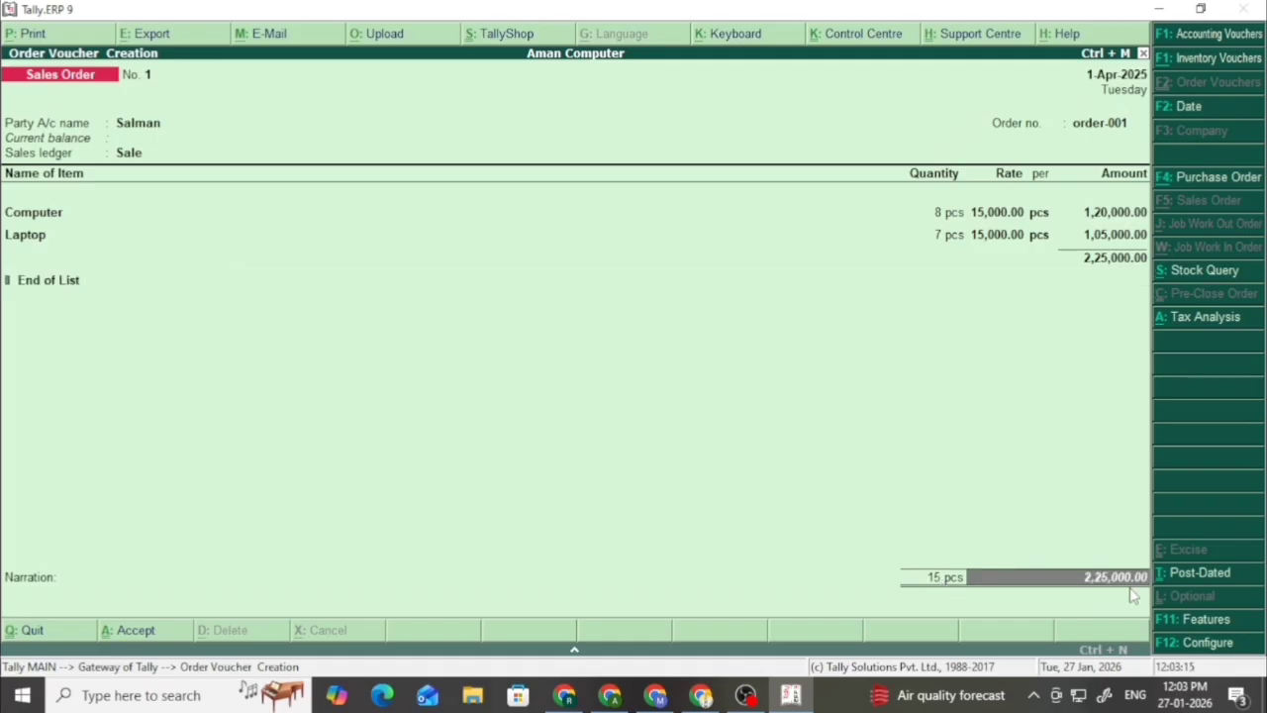
pyautogui.press('Return')
pyautogui.press('Return')
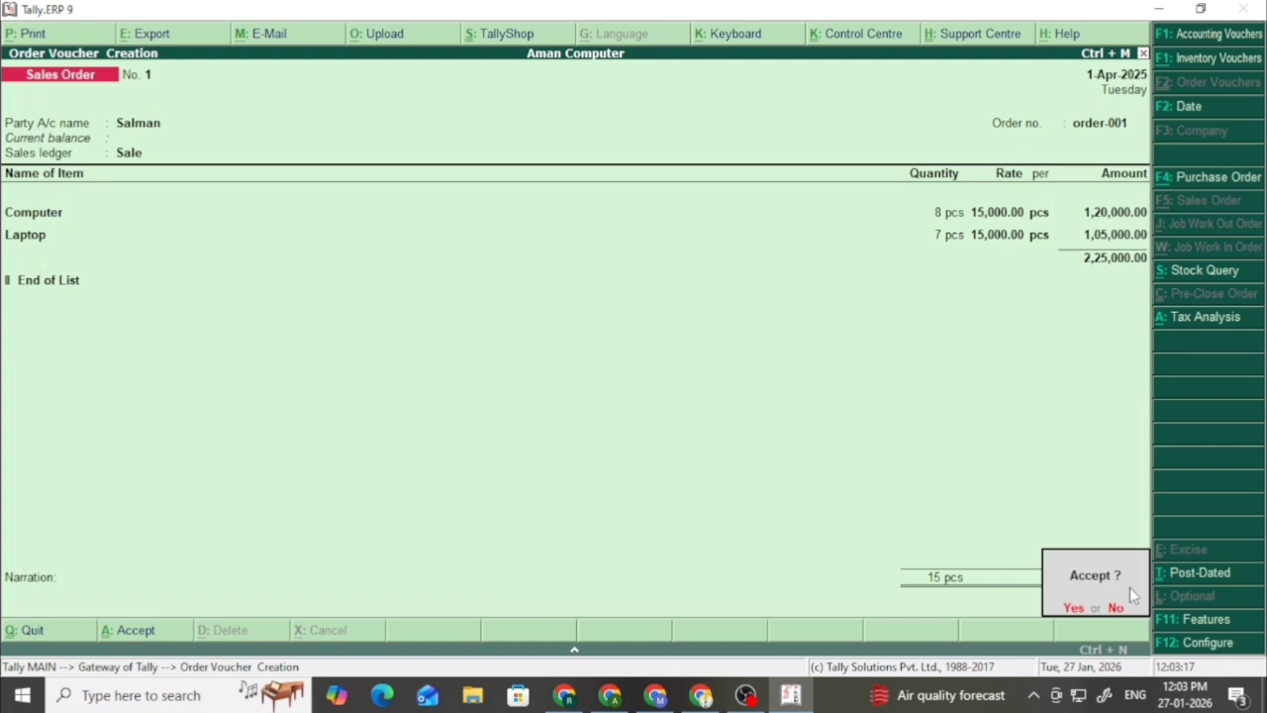
pyautogui.press('Return')
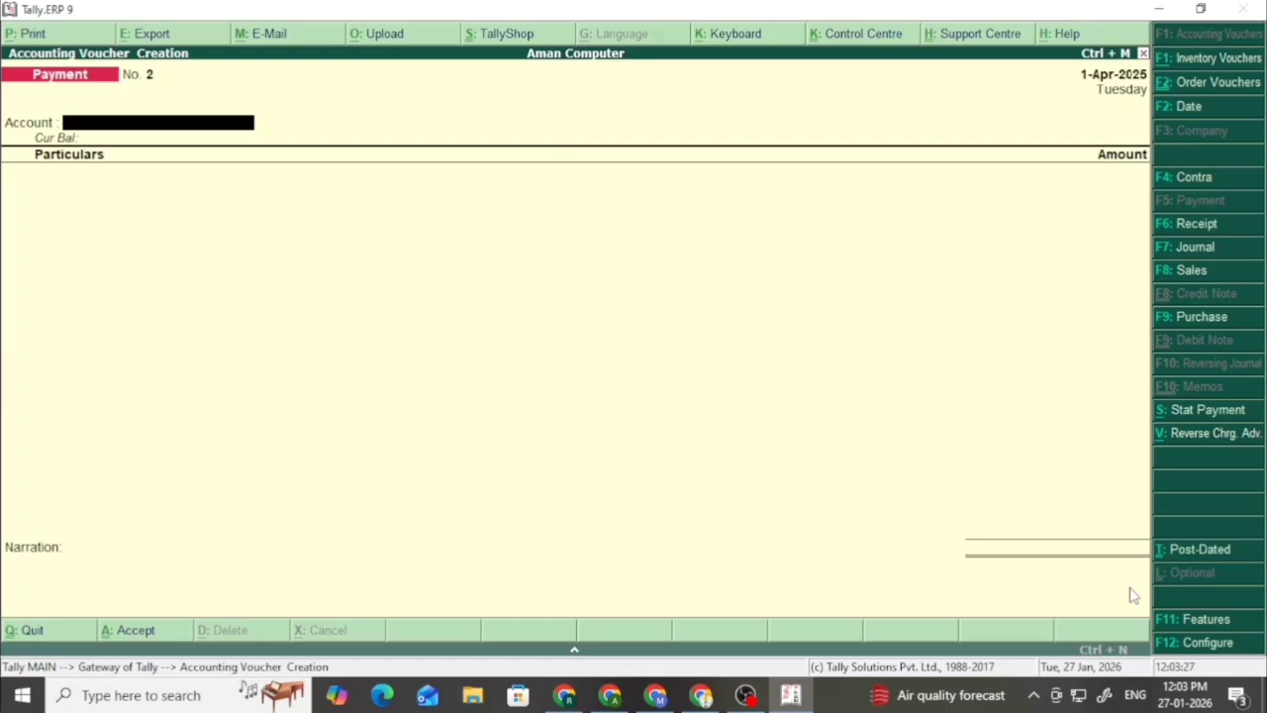
pyautogui.press('Escape')
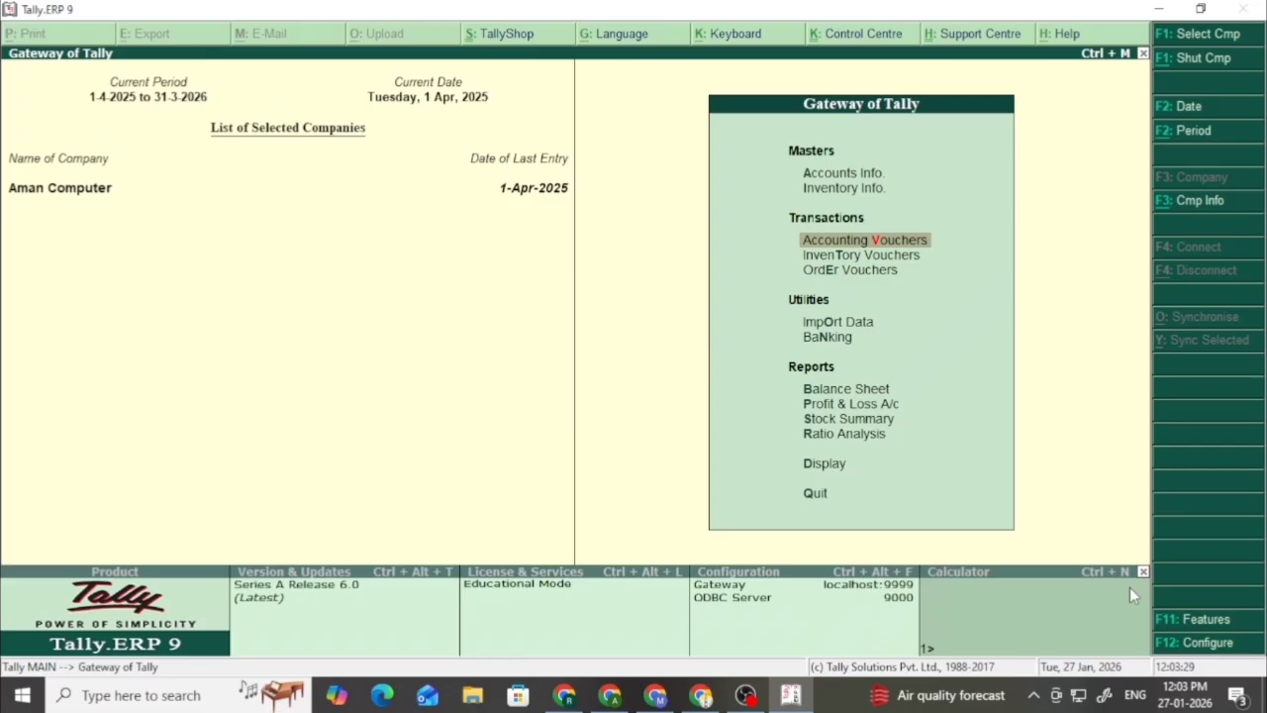
# - Open the Statements of Inventory reports from the Display reports
pyautogui.press('Down')
pyautogui.press('Down')
pyautogui.press('Down')
pyautogui.press('Down')
pyautogui.press('Down')
pyautogui.press('Down')
pyautogui.press('Down')
pyautogui.press('Down')
pyautogui.press('Down')
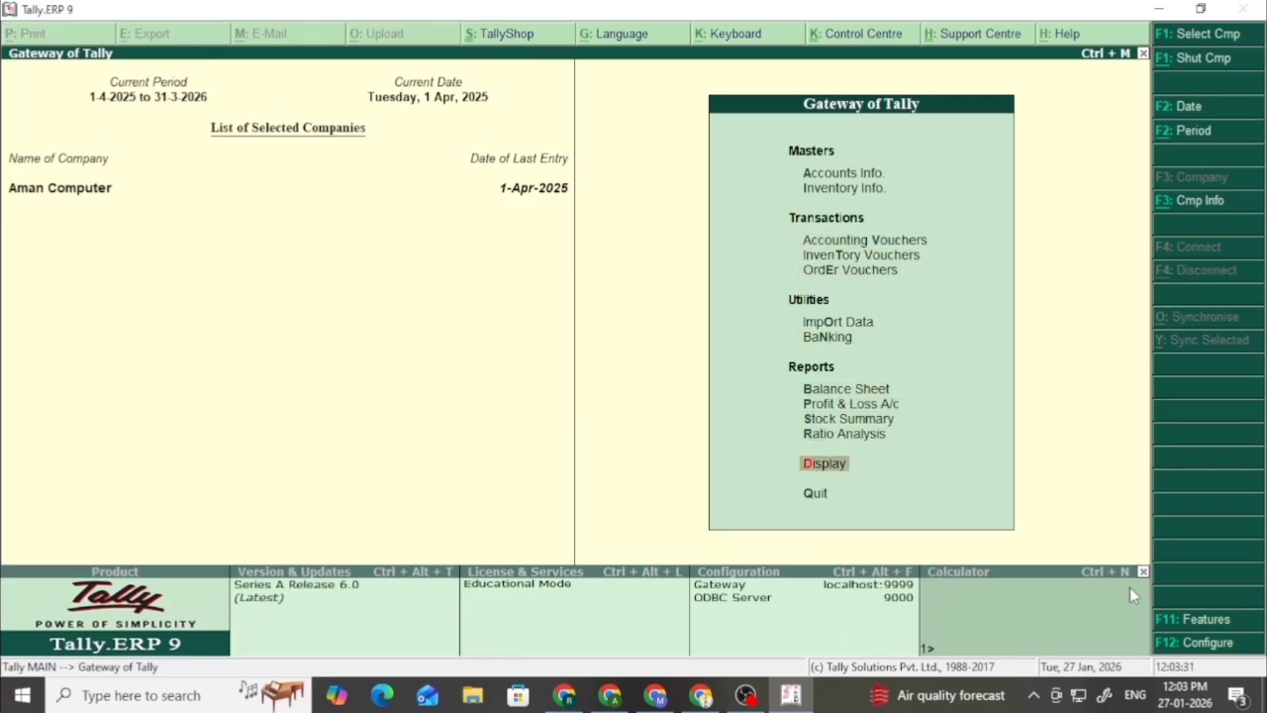
pyautogui.press('Return')
pyautogui.press('Down')
pyautogui.press('Down')
pyautogui.press('Down')
pyautogui.press('Down')
pyautogui.press('Down')
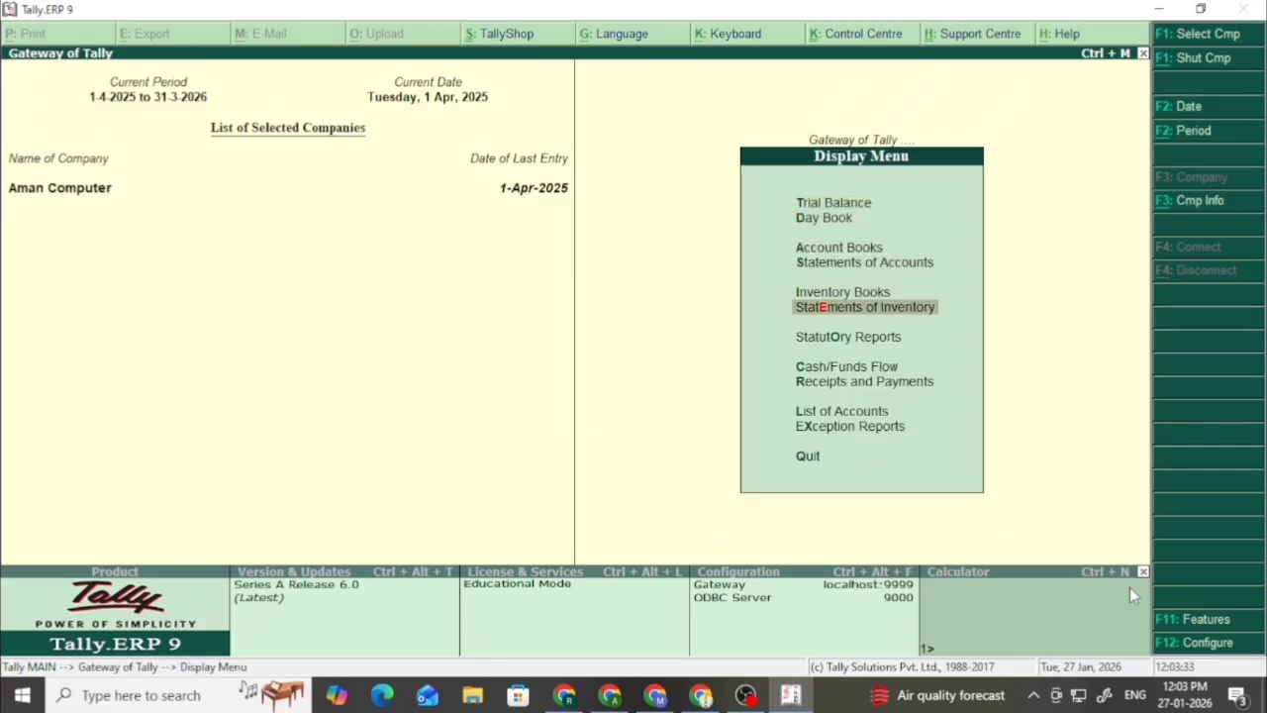
pyautogui.press('Return')
# - View all orders in the Sales Order Outstandings report, checking the Computer and Laptop entries, and return to the Gateway of Tally
pyautogui.press('Down')
pyautogui.press('Down')
pyautogui.press('Down')
pyautogui.press('Down')
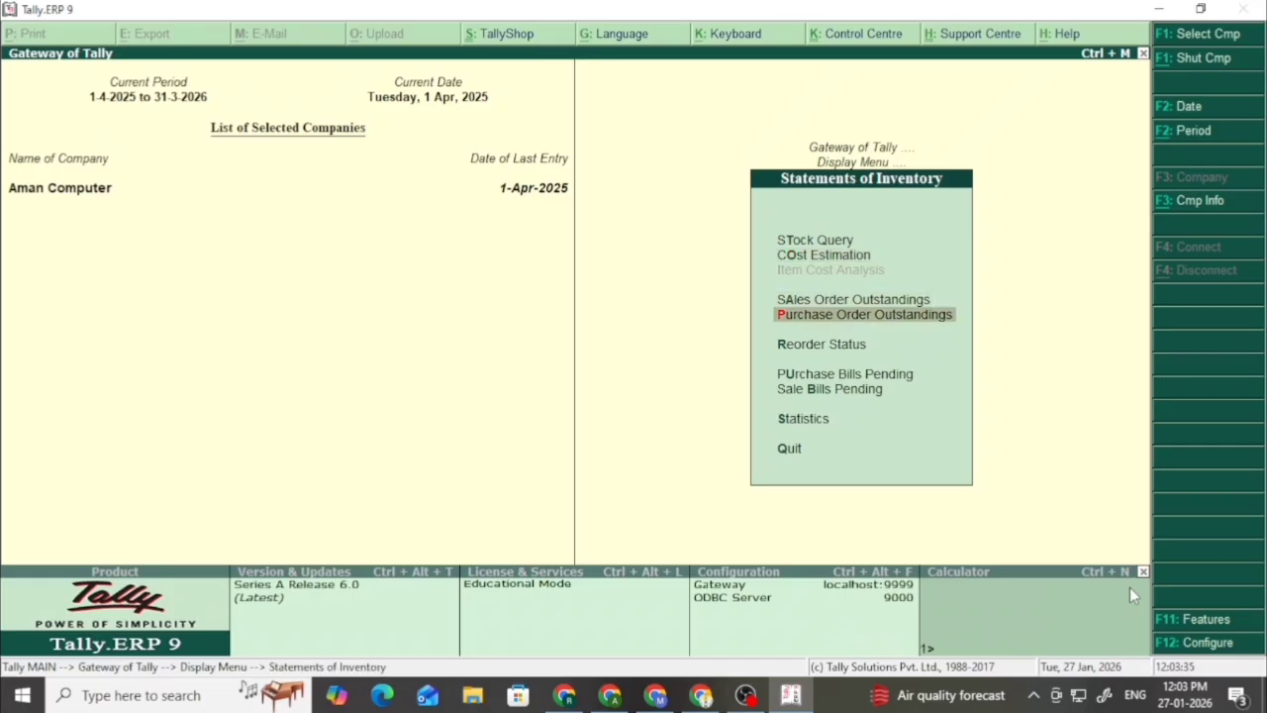
pyautogui.press('Up')
pyautogui.press('Up')
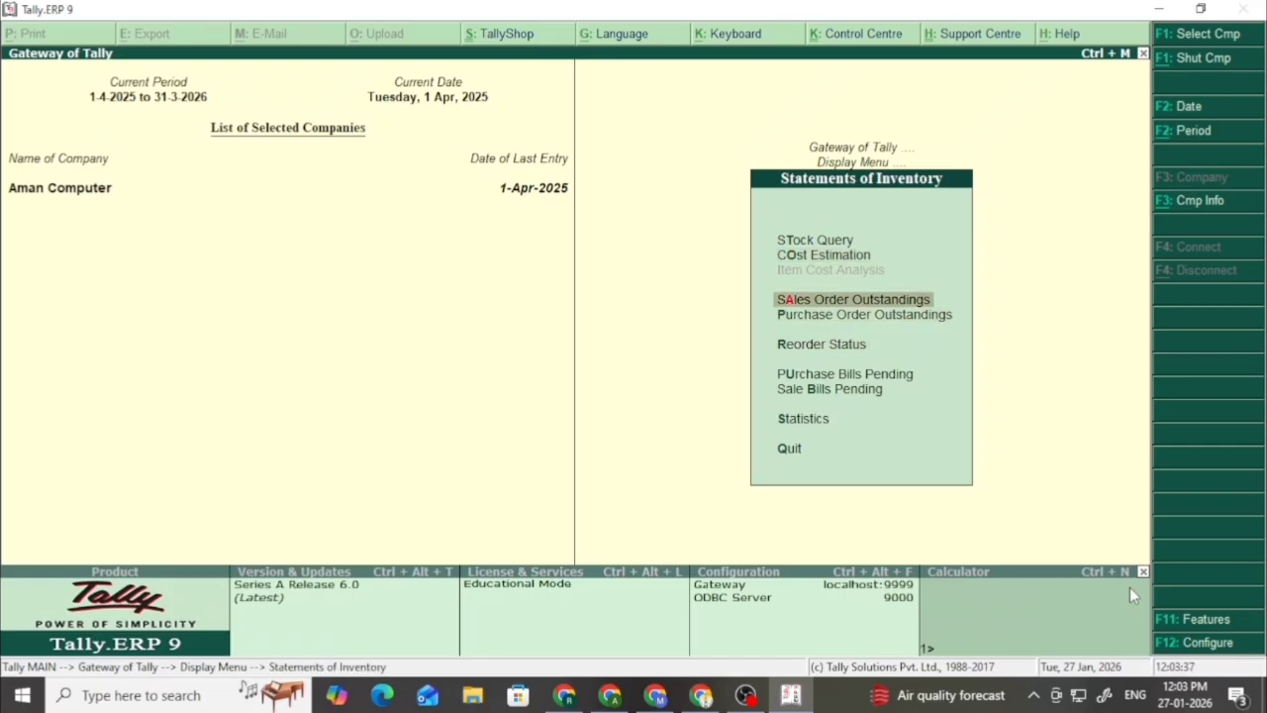
pyautogui.press('Return')
pyautogui.press('Down')
pyautogui.press('Down')
pyautogui.press('Down')
pyautogui.press('Down')
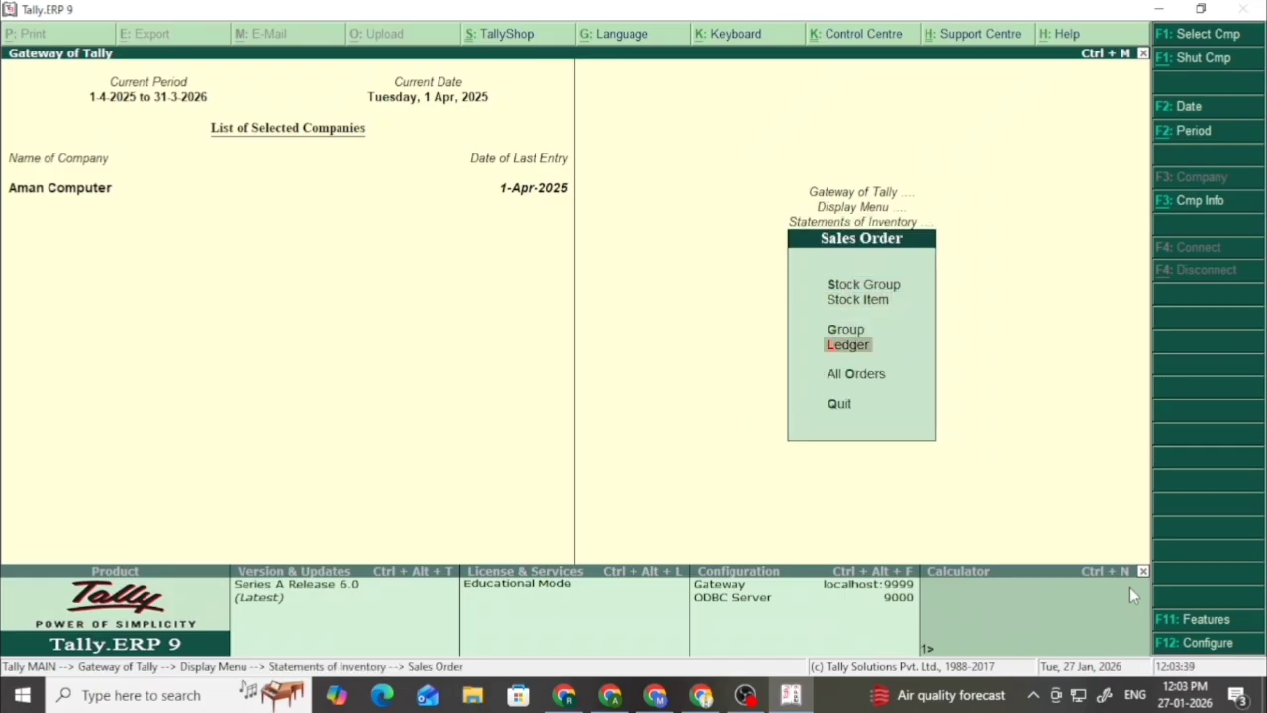
pyautogui.press('Return')
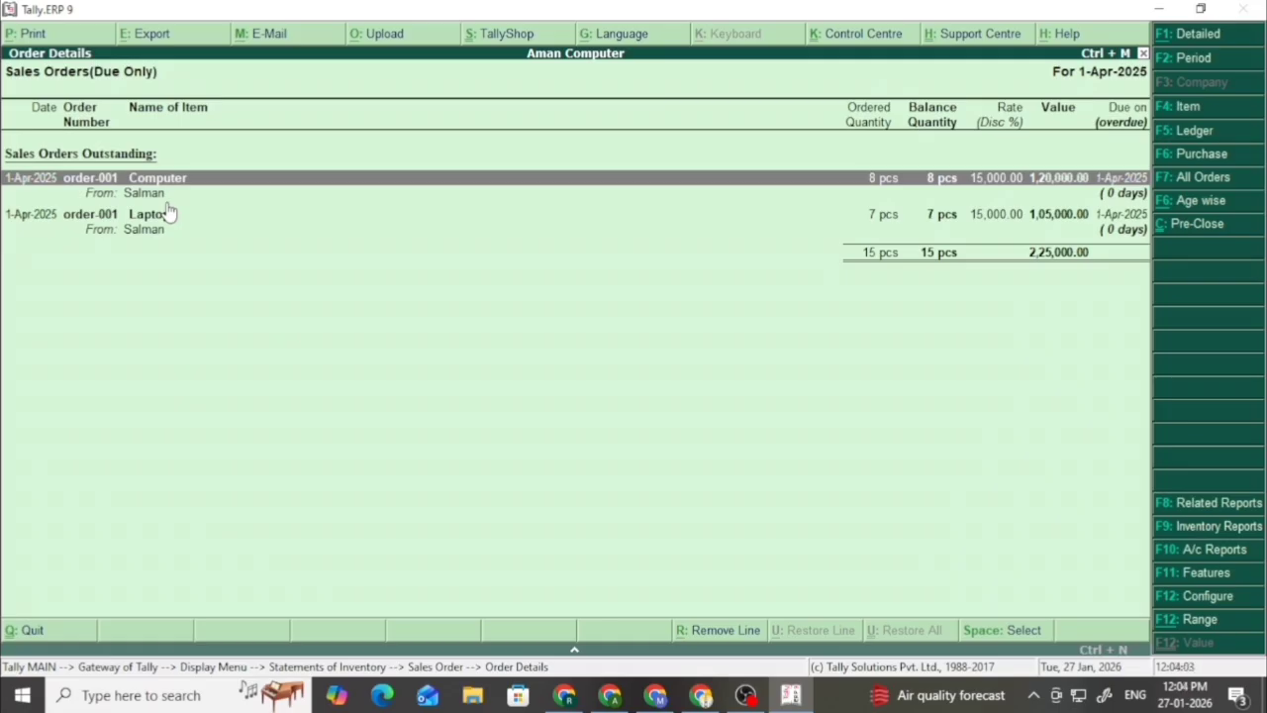
pyautogui.press('Escape')
pyautogui.press('Escape')
pyautogui.press('Escape')
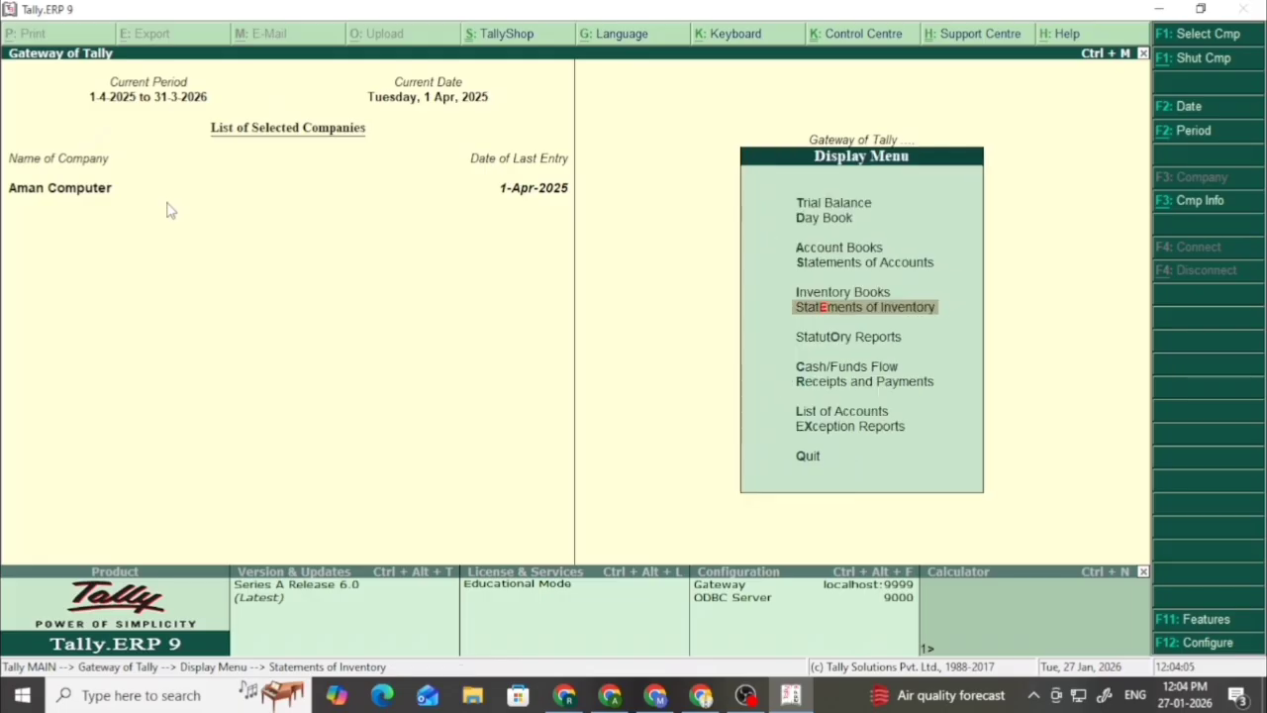
pyautogui.press('Escape')
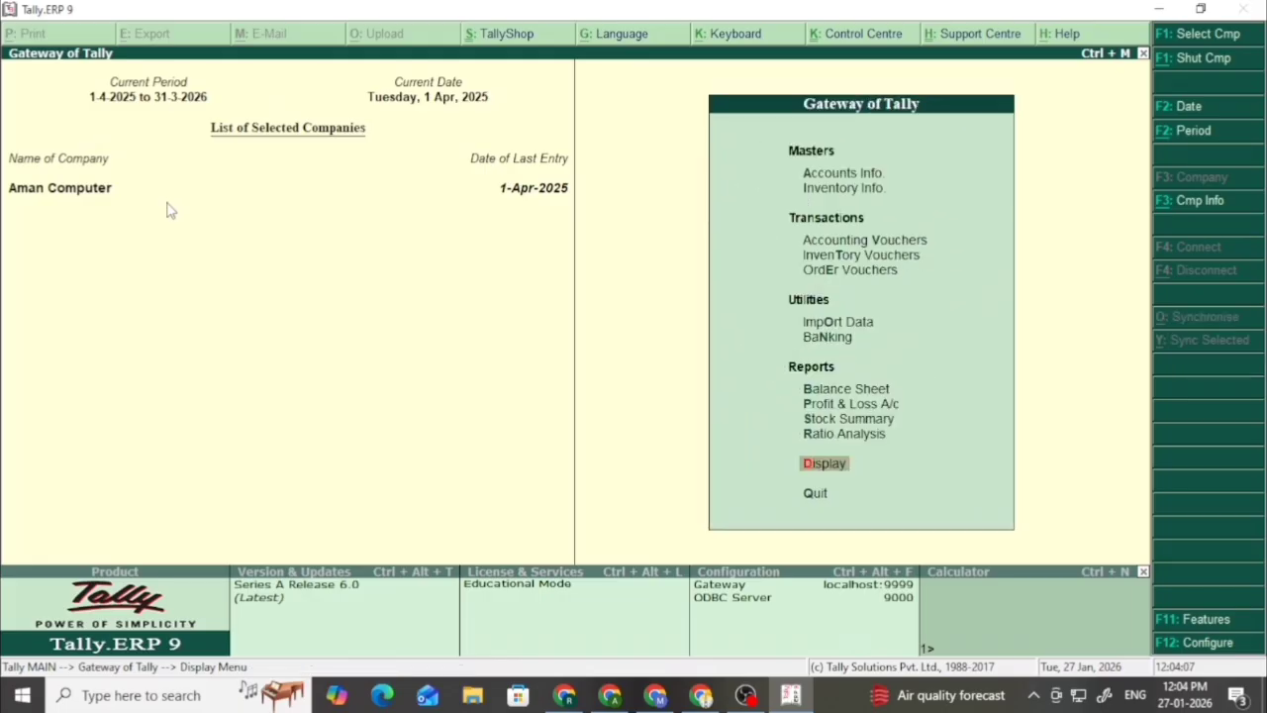
# - Open voucher entry and start a new Delivery Note
pyautogui.press('Up')
pyautogui.press('Up')
pyautogui.press('Up')
pyautogui.press('Up')
pyautogui.press('Up')
pyautogui.press('Up')
pyautogui.press('Up')
pyautogui.press('Up')
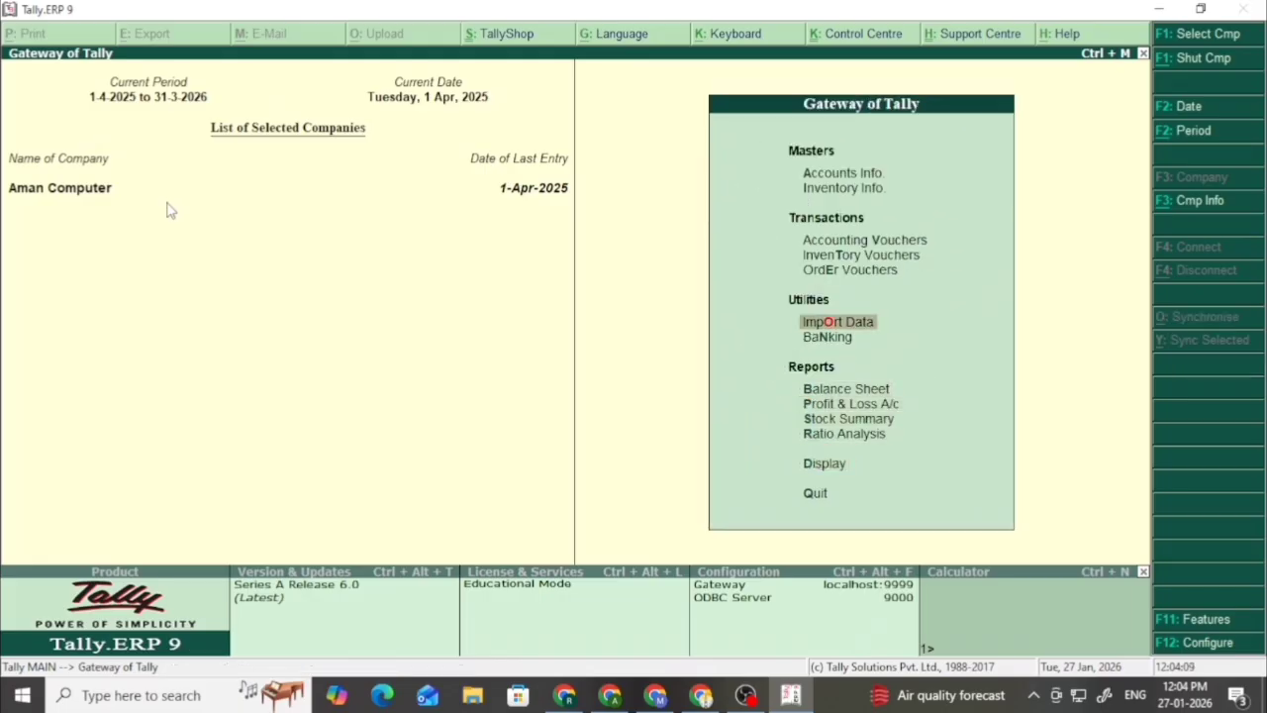
pyautogui.press('Down')
pyautogui.press('Return')
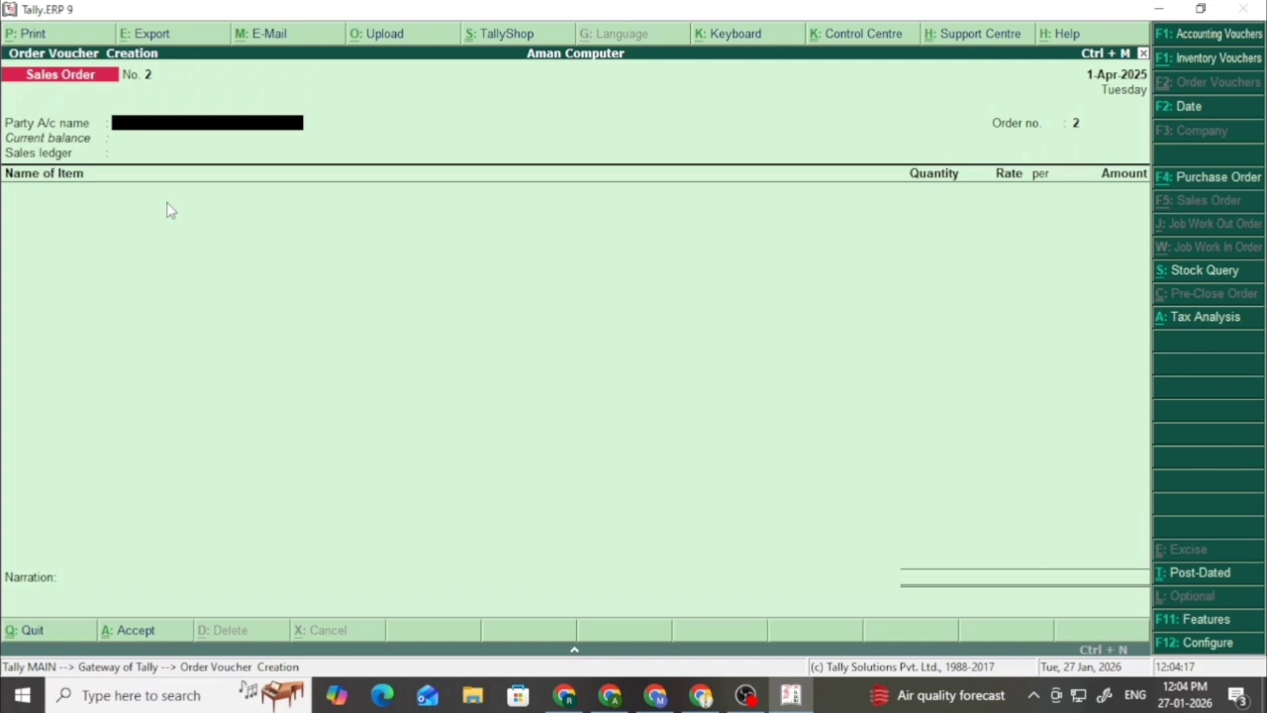
pyautogui.hotkey('alt', 'F8')
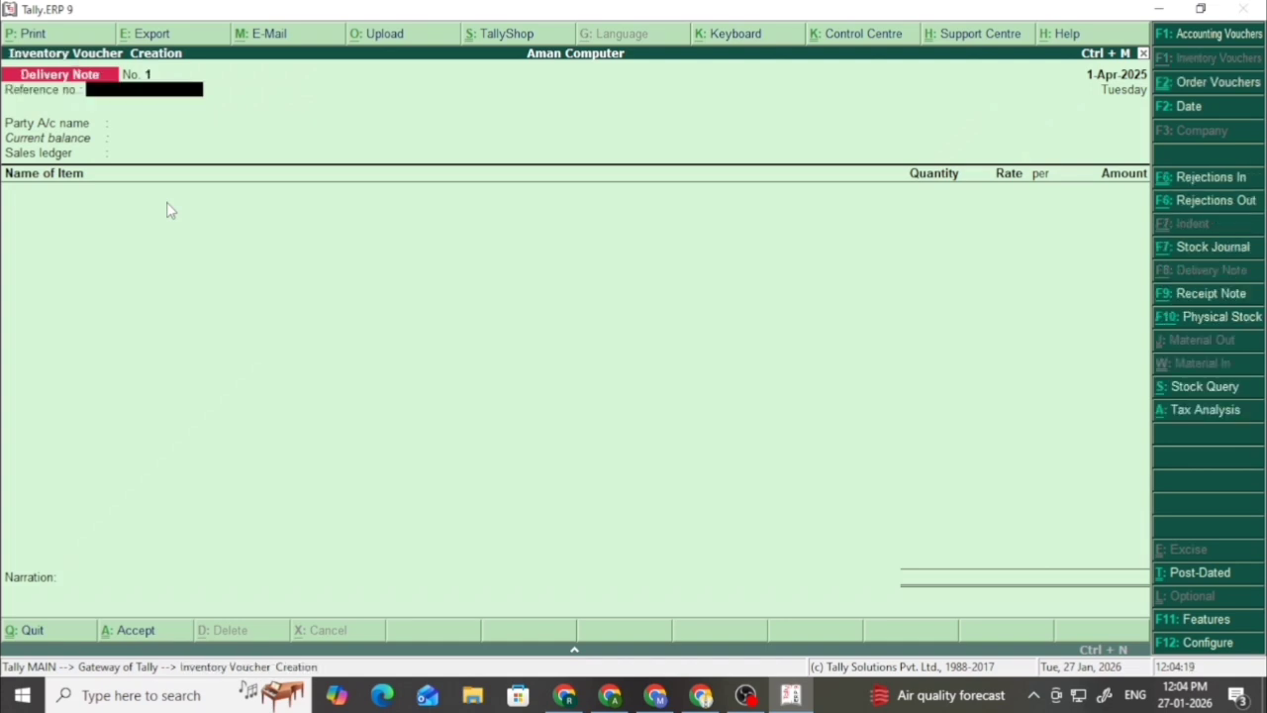
# - Set the delivery note's reference number to 01 and choose the sales order's customer as the party account
pyautogui.write('01')
pyautogui.press('Return')
pyautogui.press('Down')
pyautogui.press('Down')
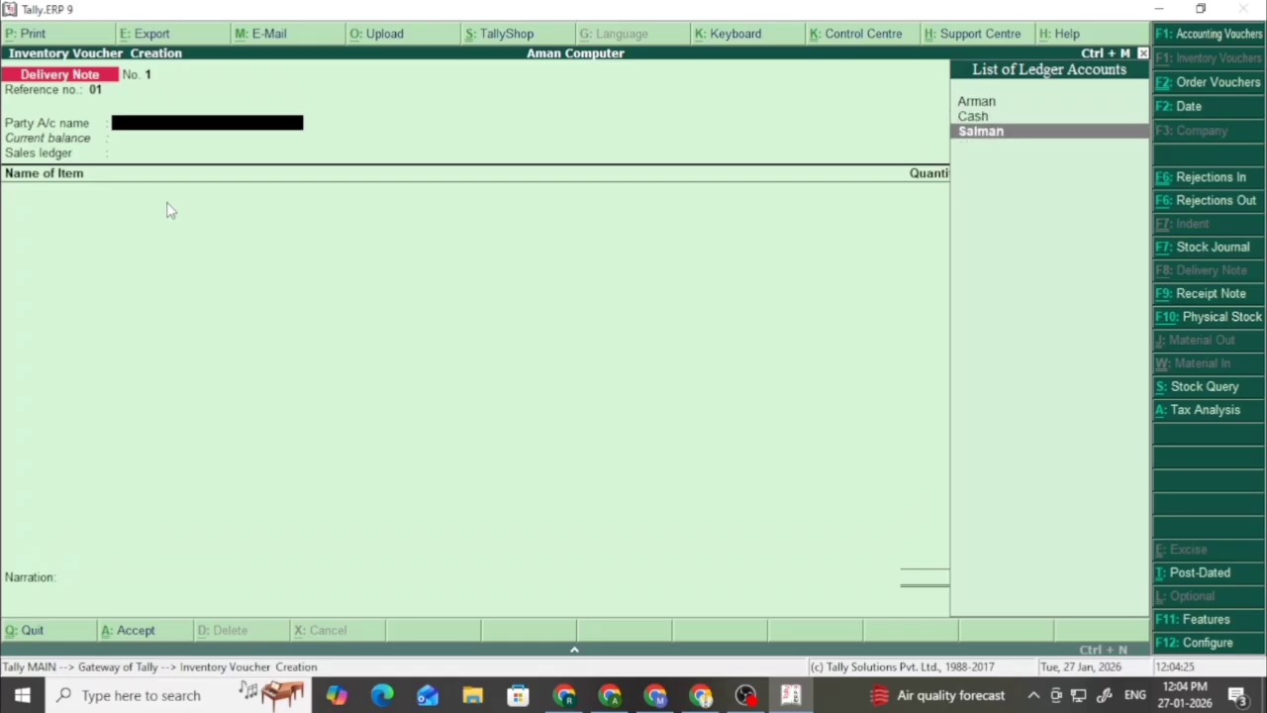
pyautogui.press('Return')
# - Link the customer's outstanding sales order dated 1-Apr-2025 to the delivery note
pyautogui.press('Down')
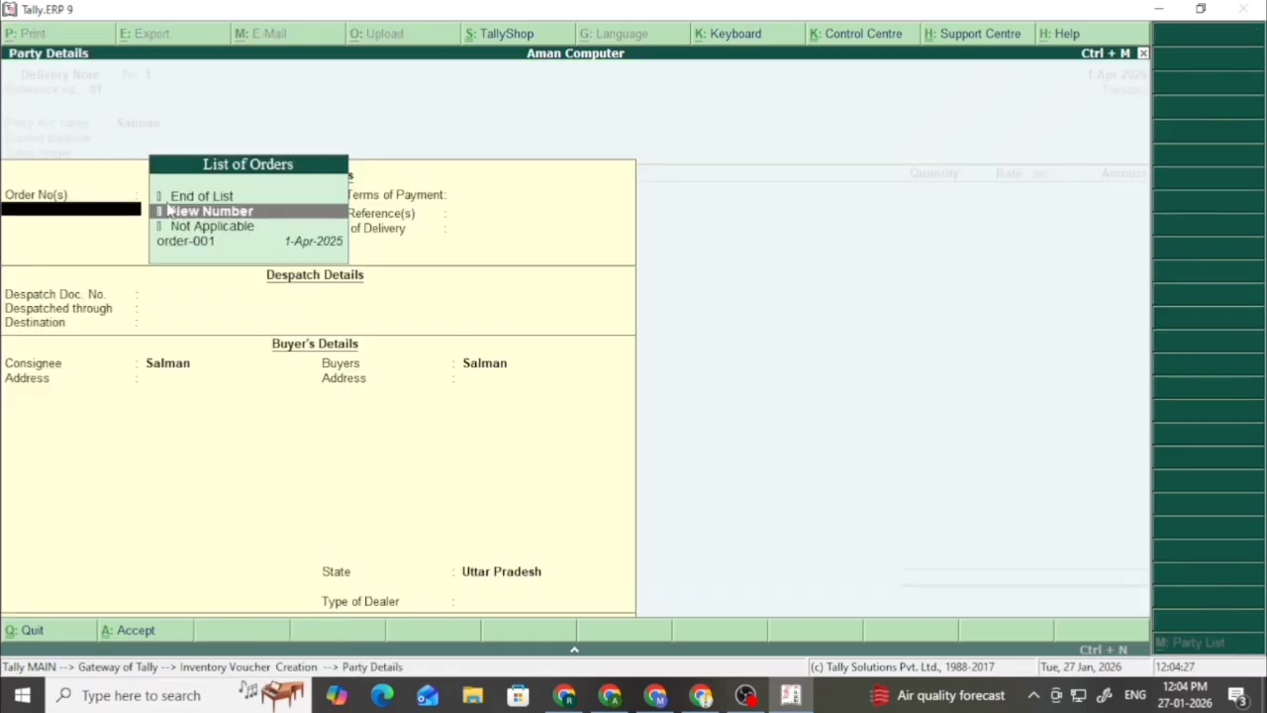
pyautogui.press('Down')
pyautogui.press('Down')
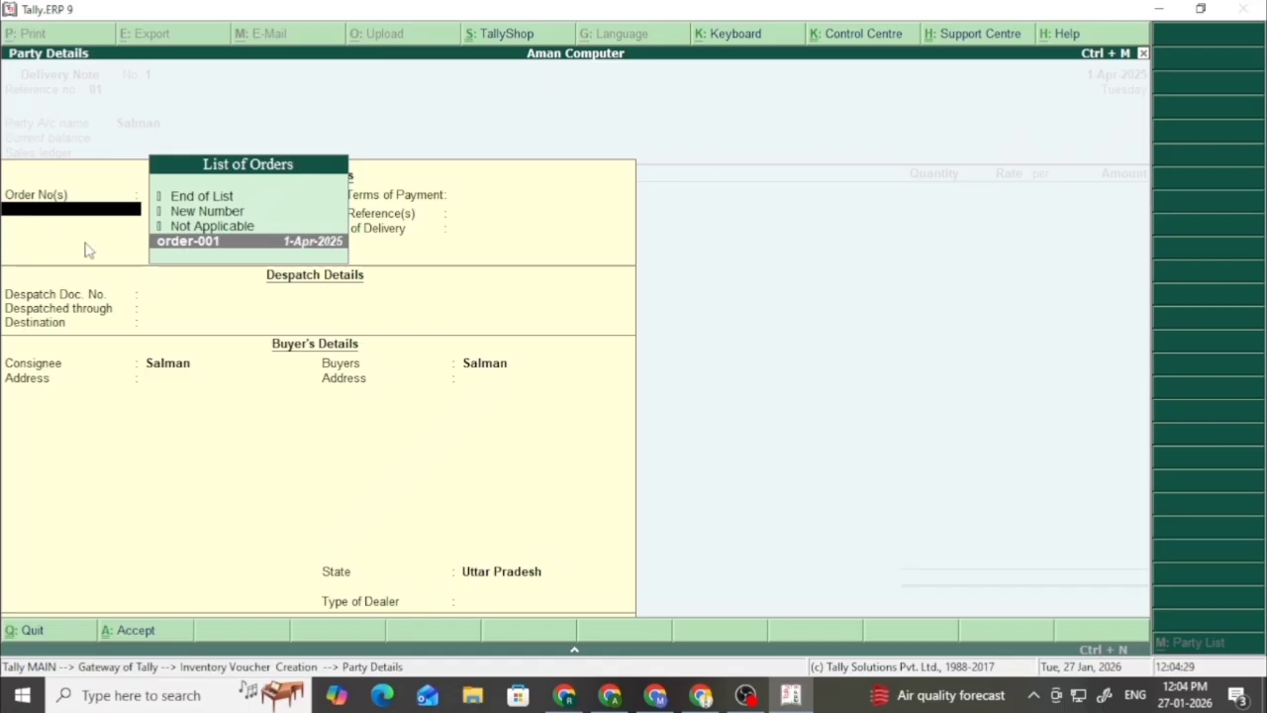
pyautogui.click(212, 253)
pyautogui.press('Return')
pyautogui.press('Return')
pyautogui.press('Return')
pyautogui.press('Return')
pyautogui.press('Return')
pyautogui.press('Return')
pyautogui.press('Return')
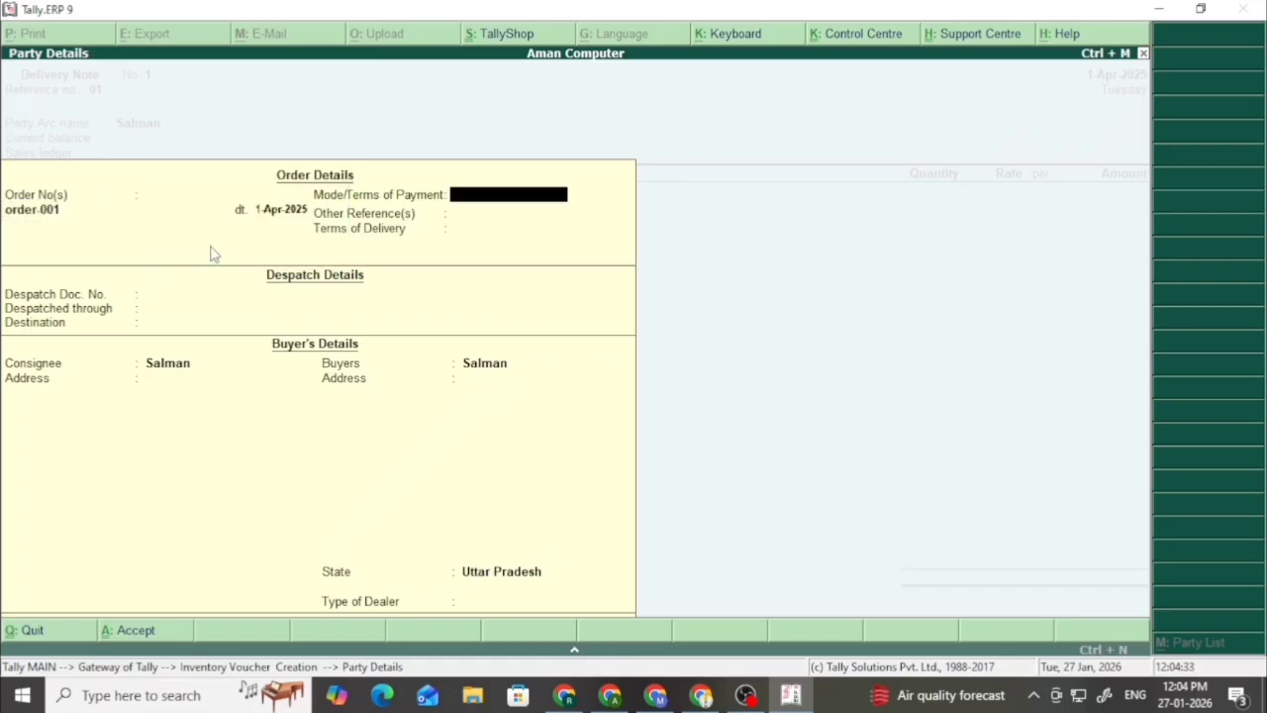
# - Accept the remaining party details with the dealer type Not Applicable, and keep Sale as the sales ledger
pyautogui.press('Return')
pyautogui.press('Return')
pyautogui.press('Return')
pyautogui.press('Return')
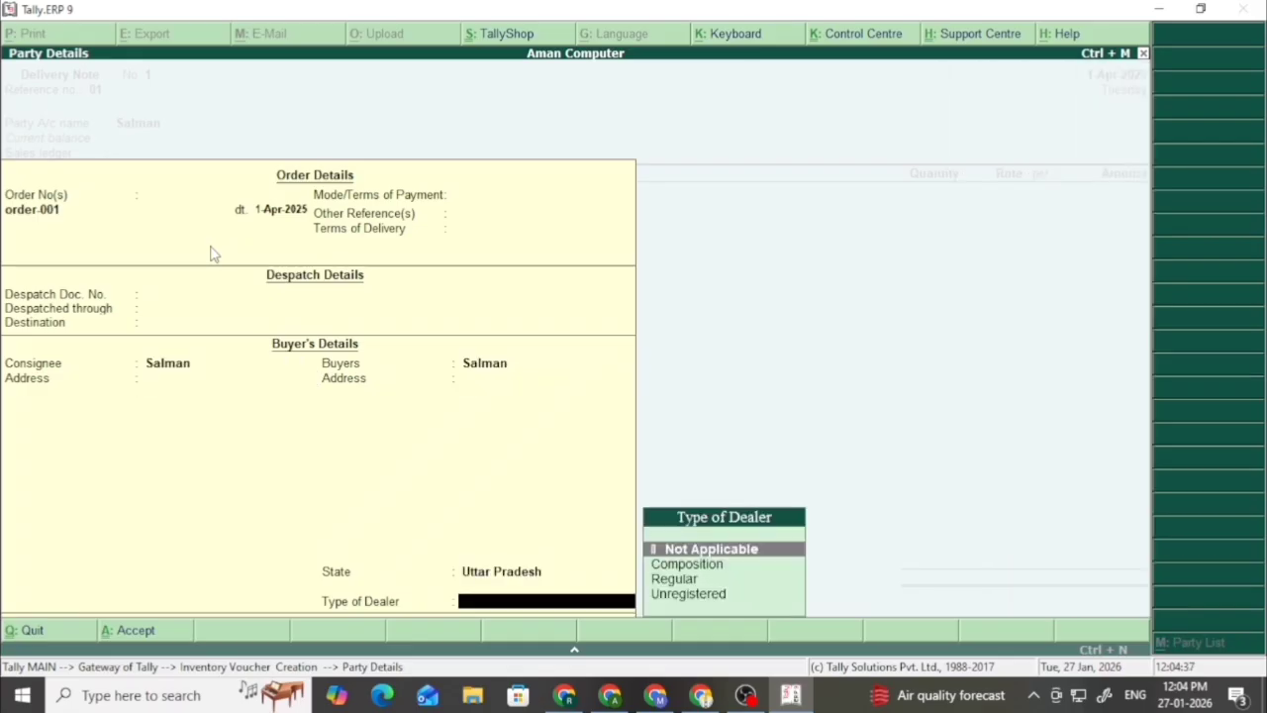
pyautogui.press('Return')
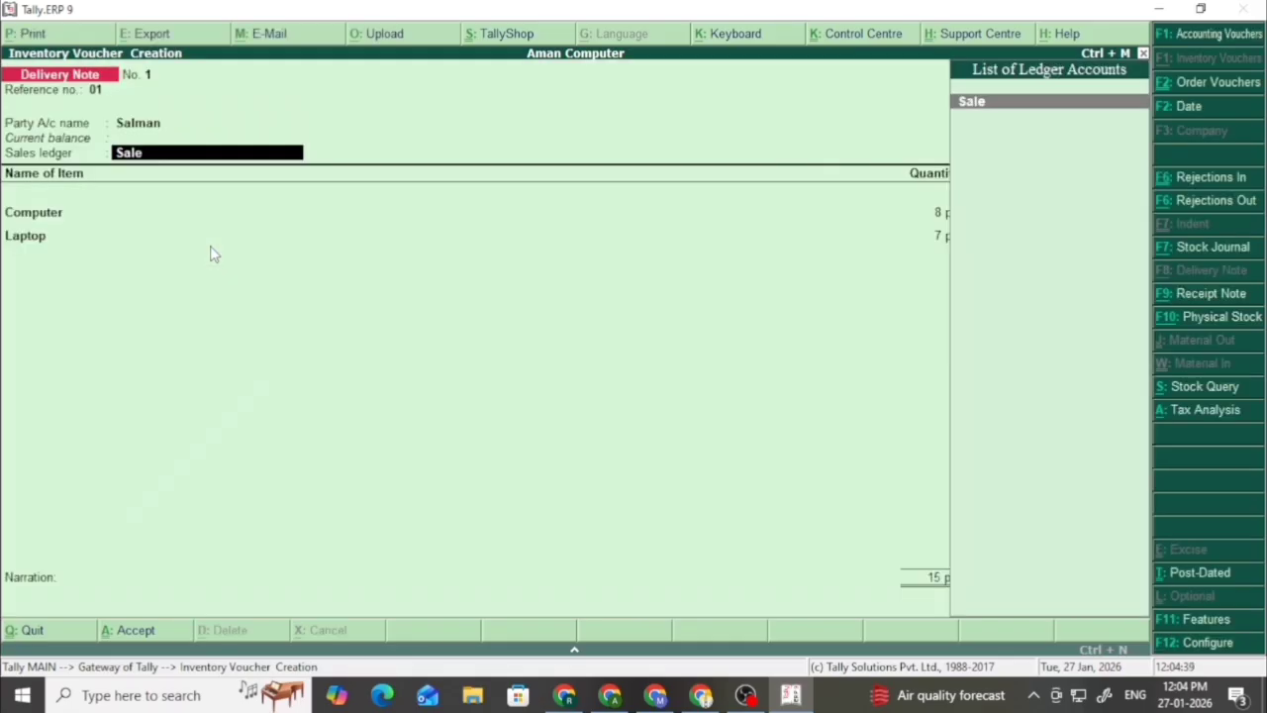
pyautogui.press('Return')
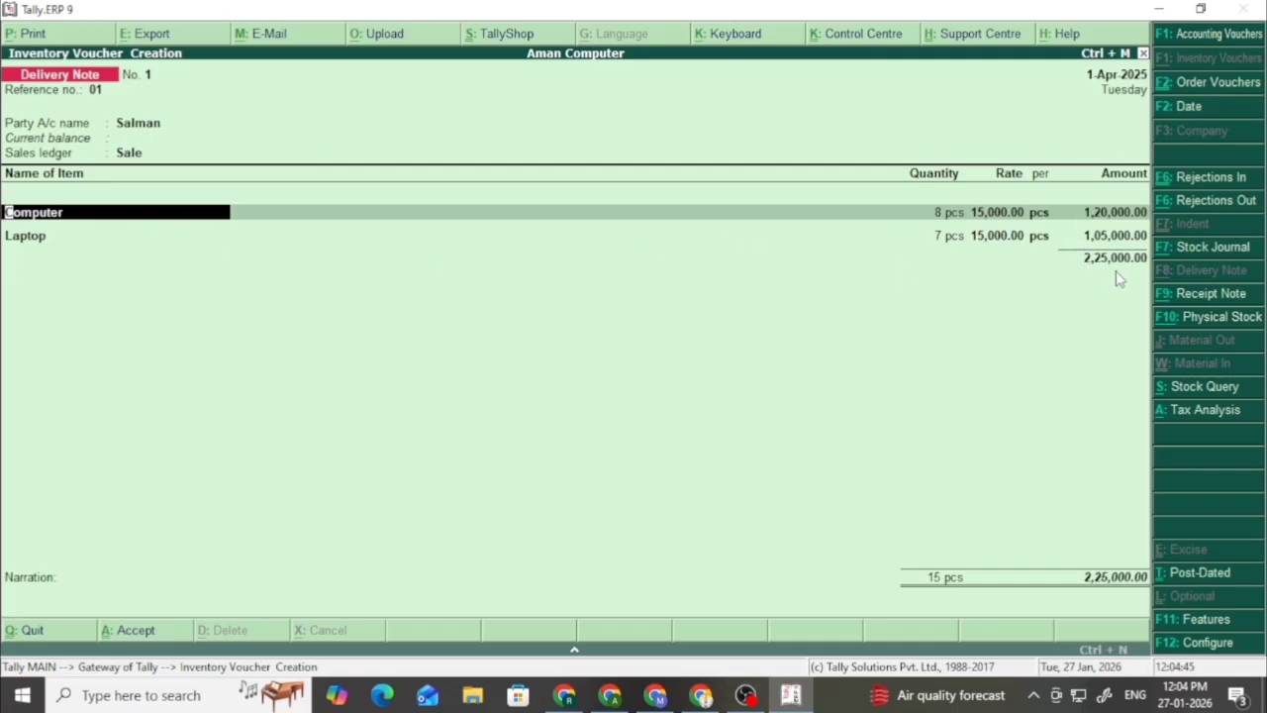
# - Set the Computer item's tracking number to 01 and allocate it to the outstanding sales order
pyautogui.press('Return')
pyautogui.press('Return')
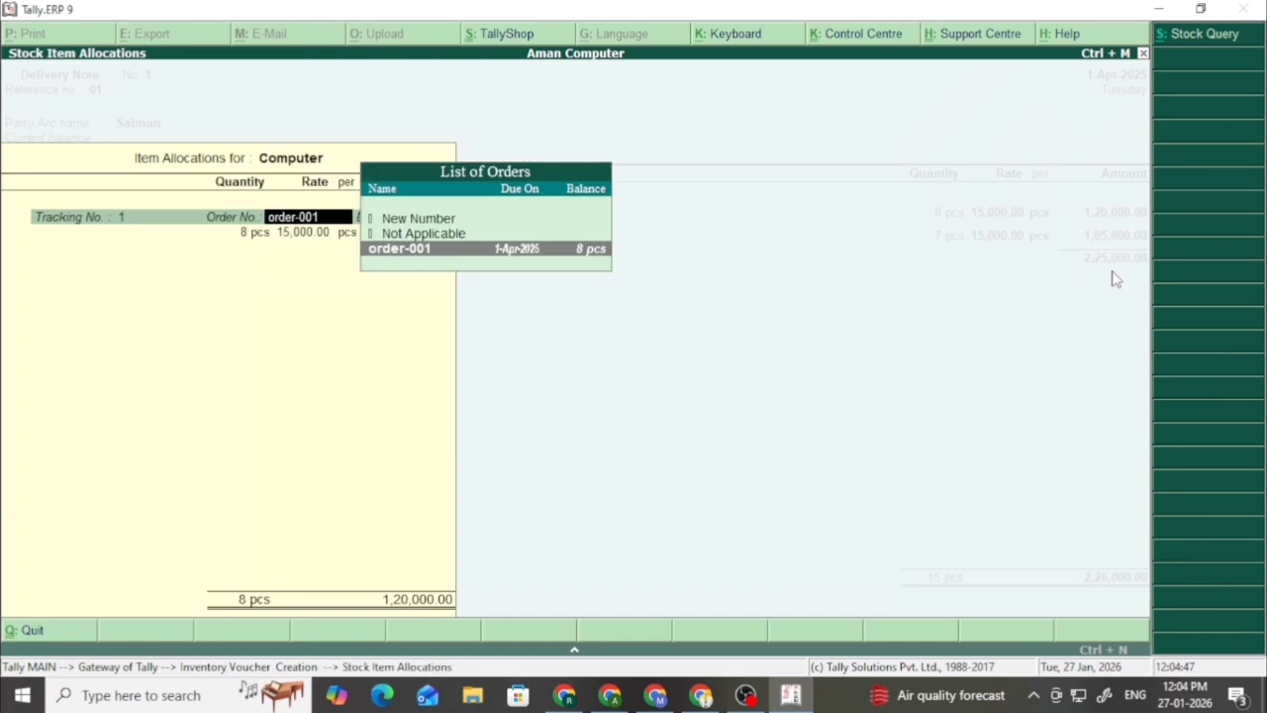
pyautogui.press('BackSpace')
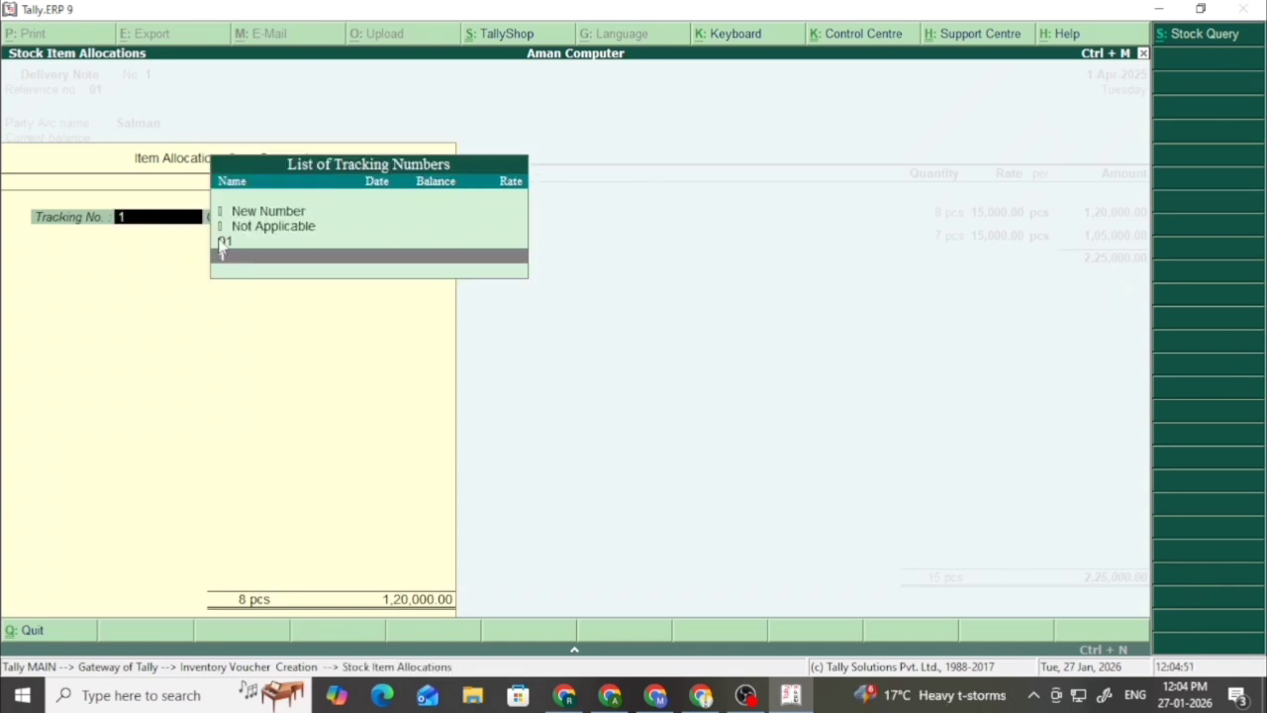
pyautogui.press('Up')
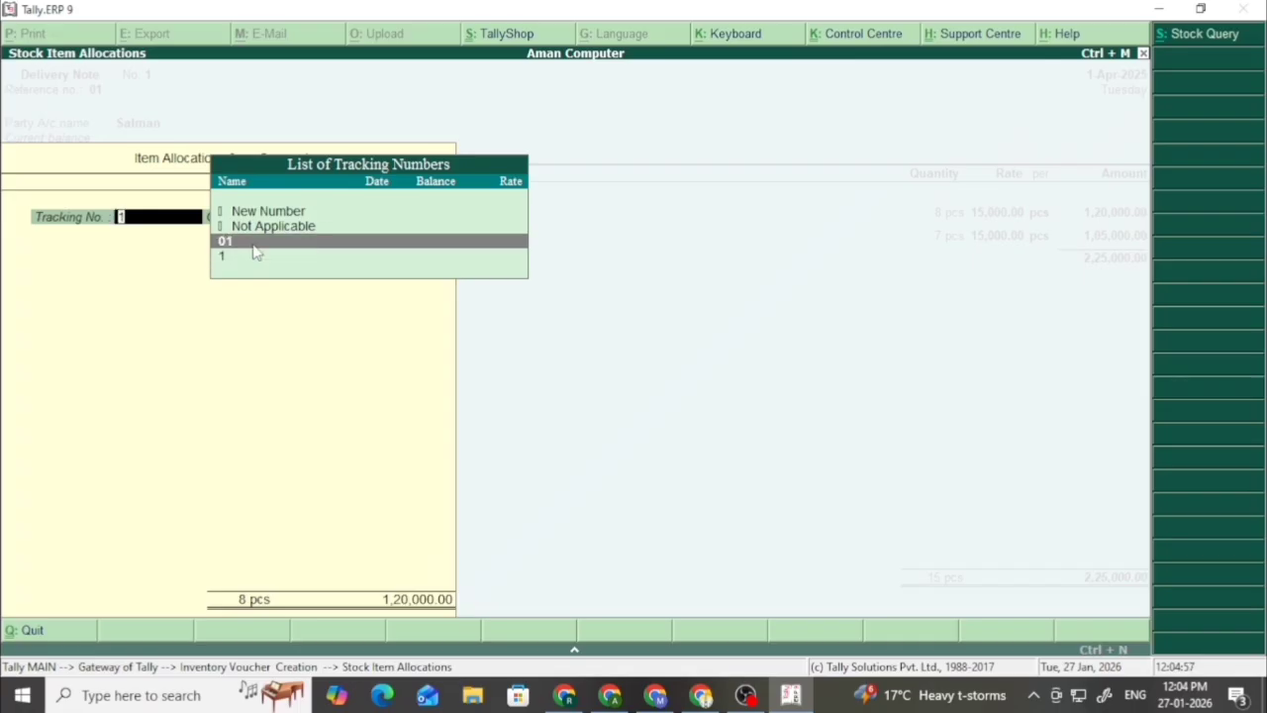
pyautogui.press('Return')
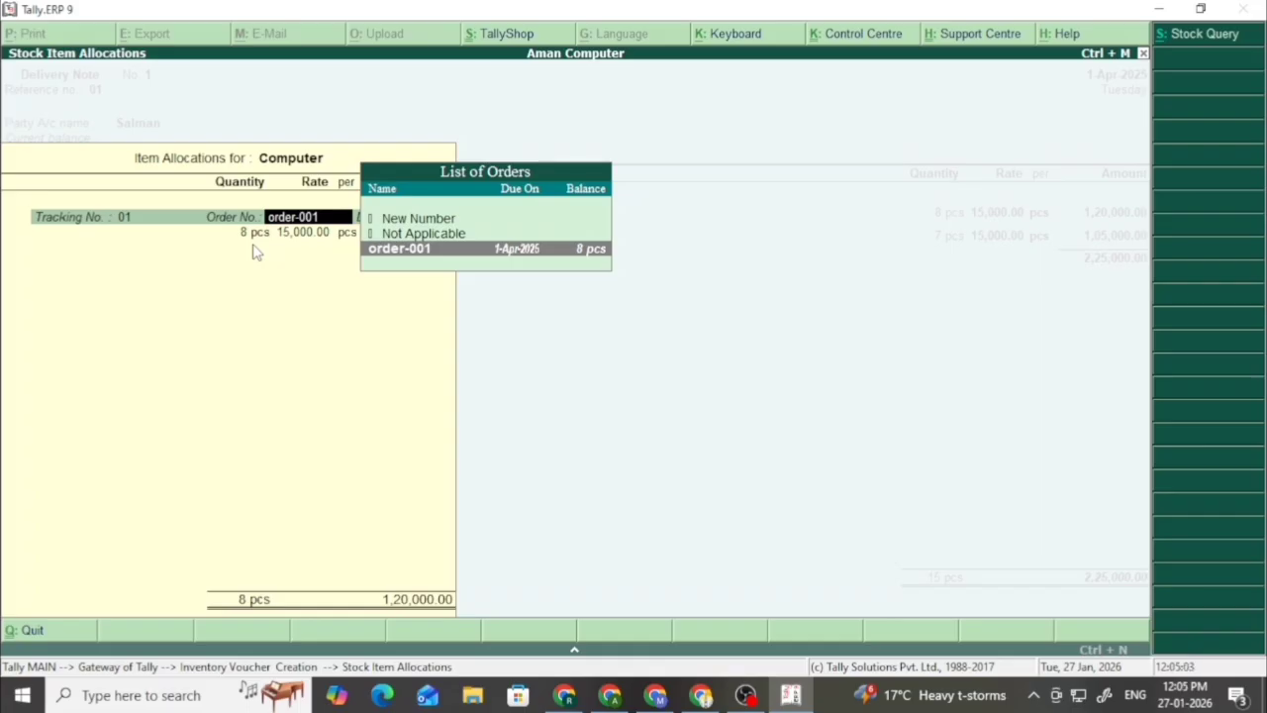
pyautogui.click(430, 265)
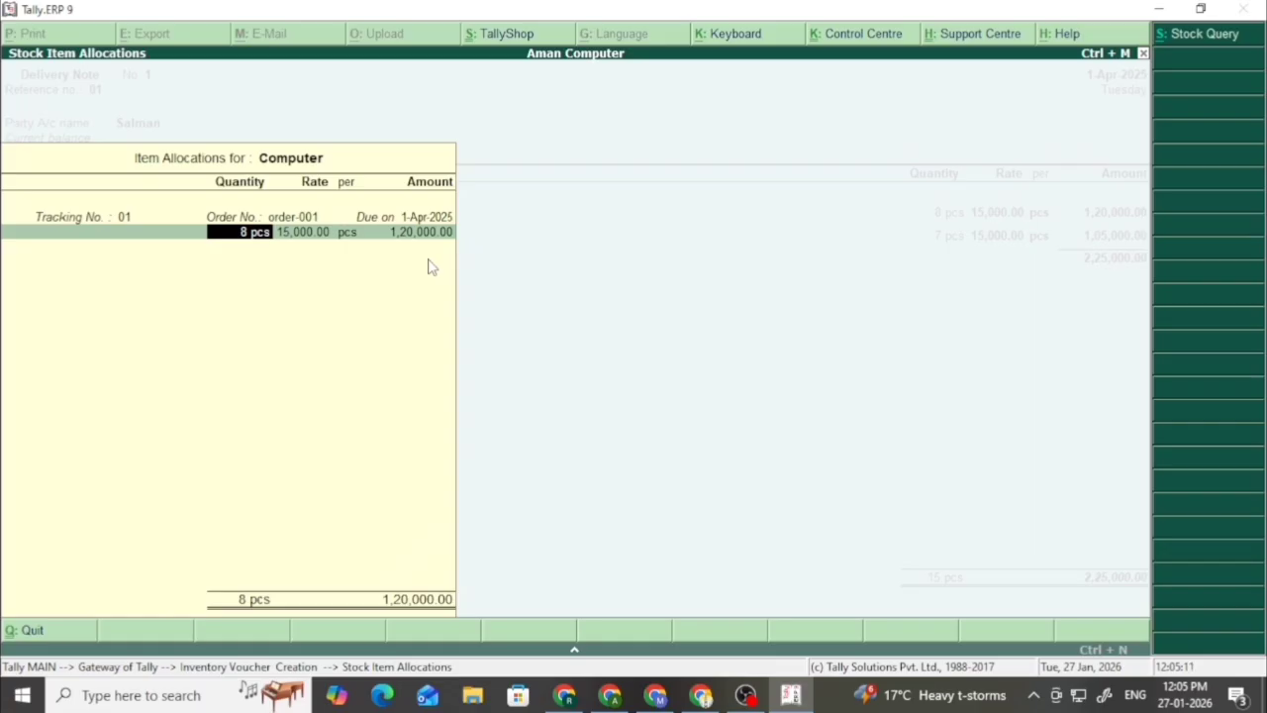
# - Accept the Computer quantity of 8 pcs at 15,000 per pcs and end its item allocation
pyautogui.press('Return')
pyautogui.press('Return')
pyautogui.press('Return')
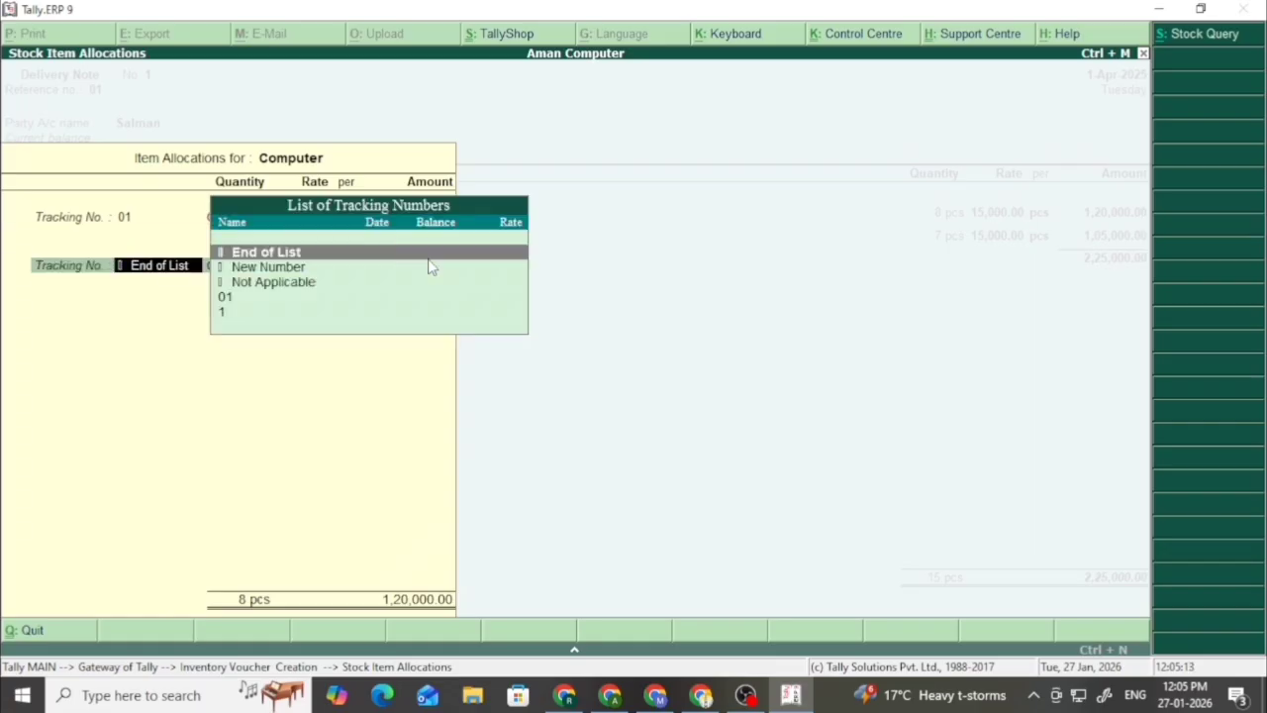
pyautogui.press('Return')
pyautogui.press('Return')
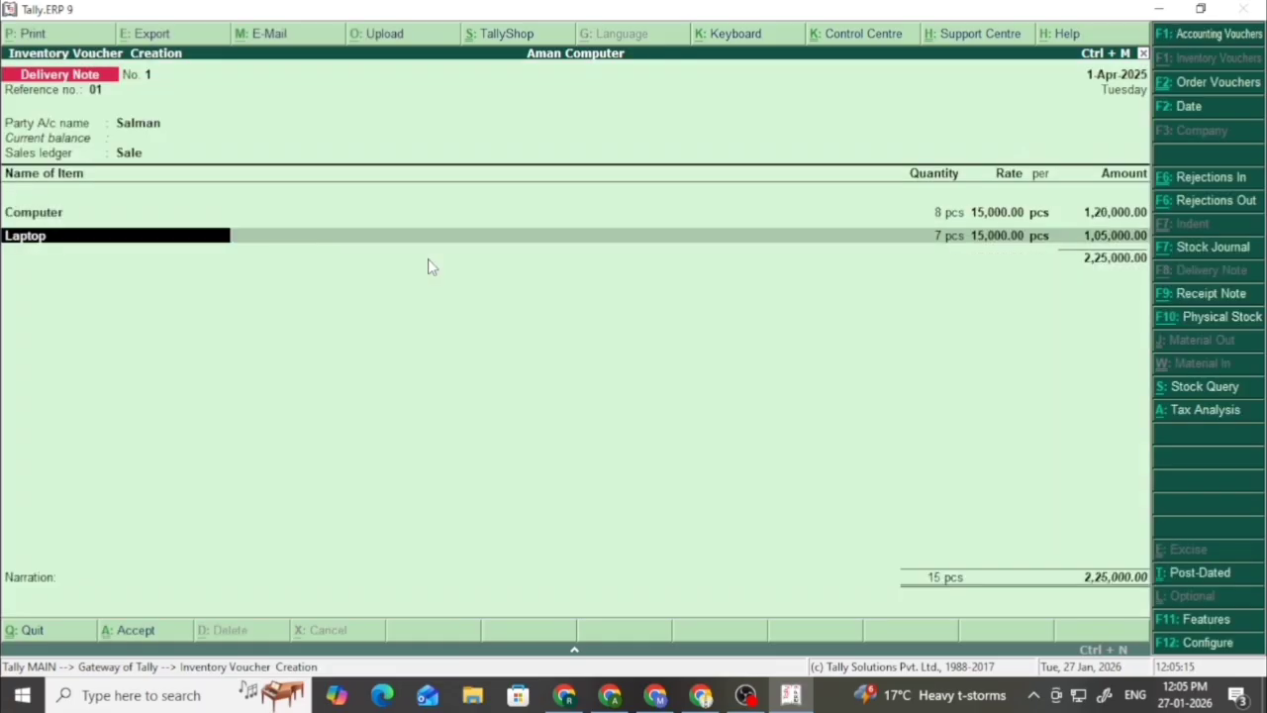
# - Allocate the Laptop's 7 pcs at 15,000 to the outstanding sales order under tracking number 01
pyautogui.press('Return')
pyautogui.press('Up')
pyautogui.press('Return')
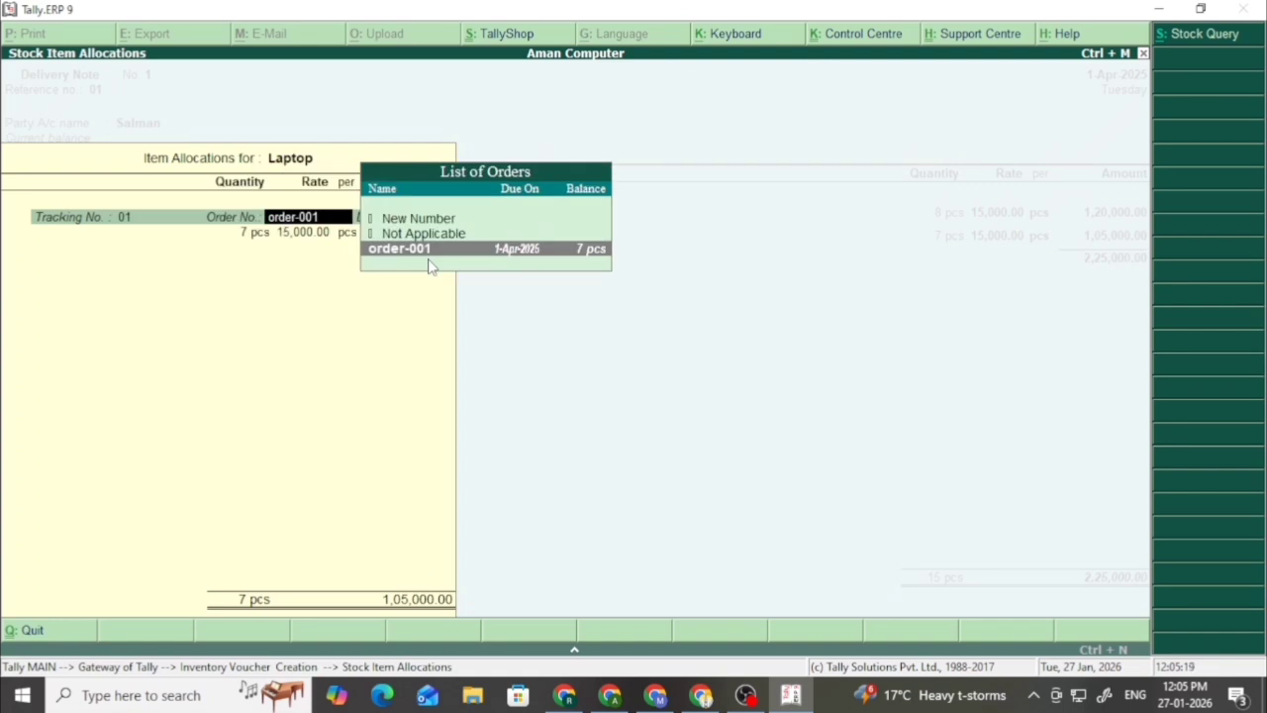
pyautogui.press('Return')
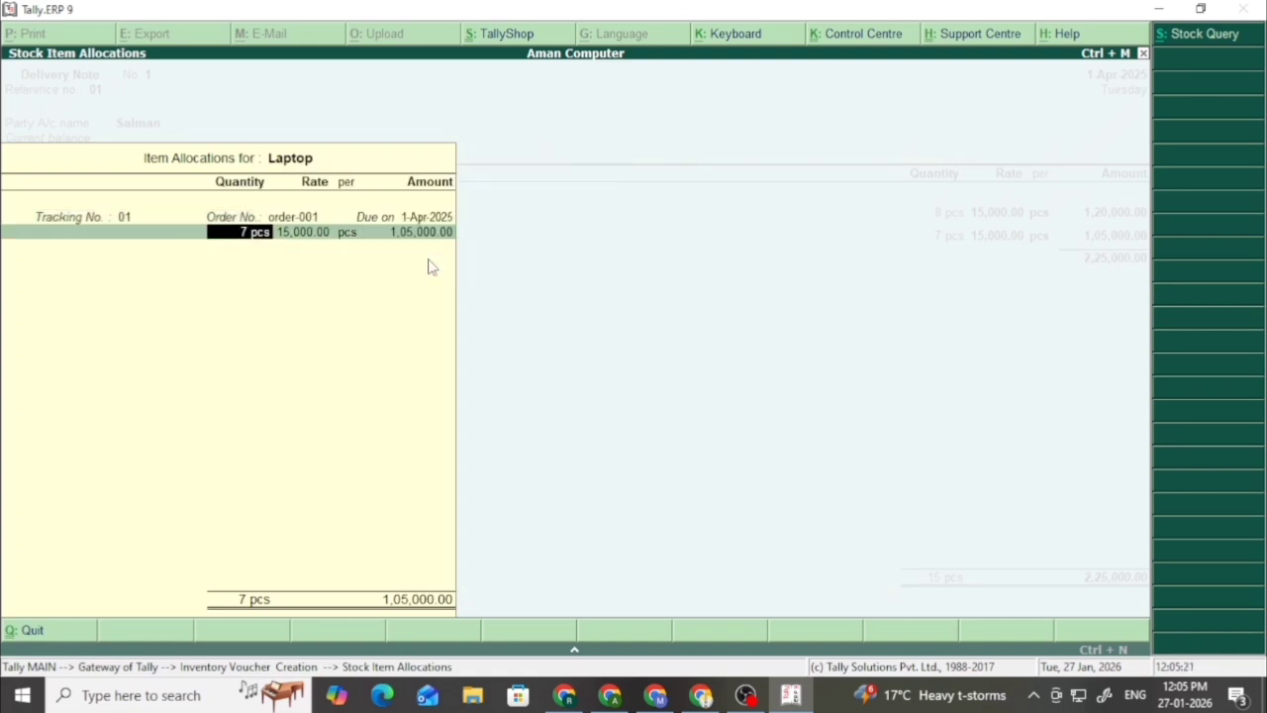
pyautogui.press('Return')
pyautogui.press('Return')
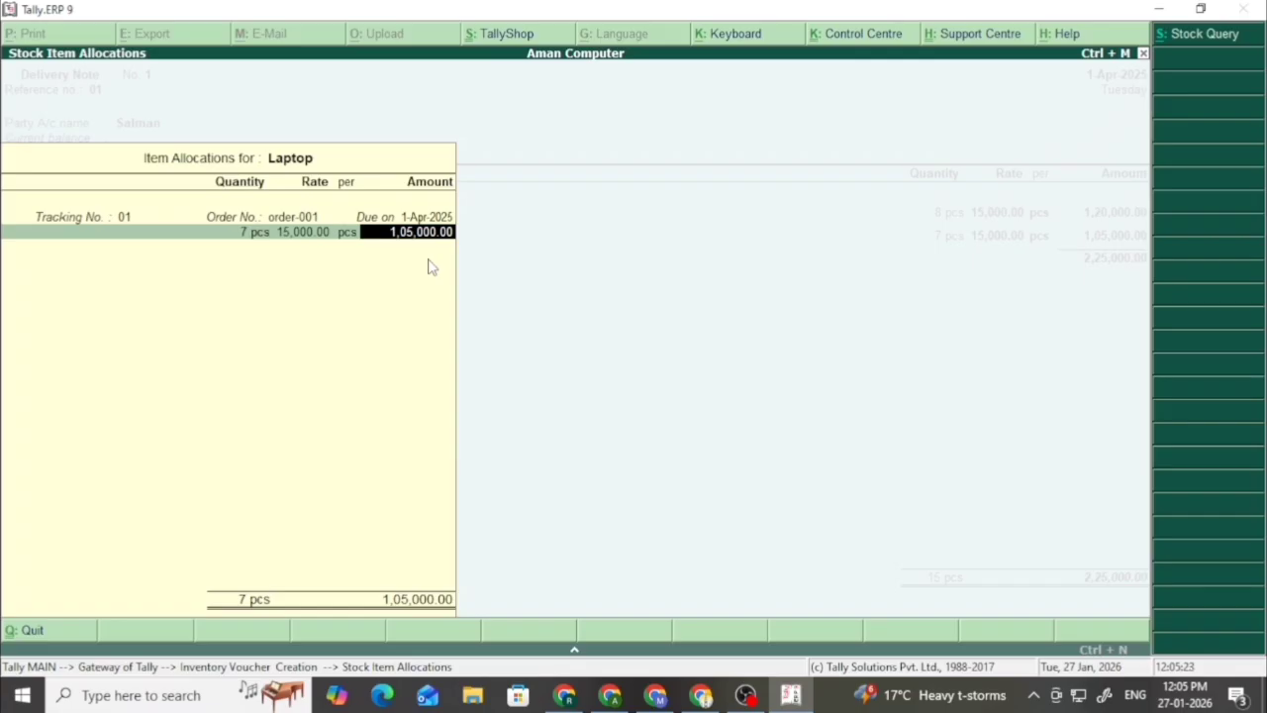
pyautogui.press('Return')
pyautogui.press('Return')
pyautogui.press('Return')
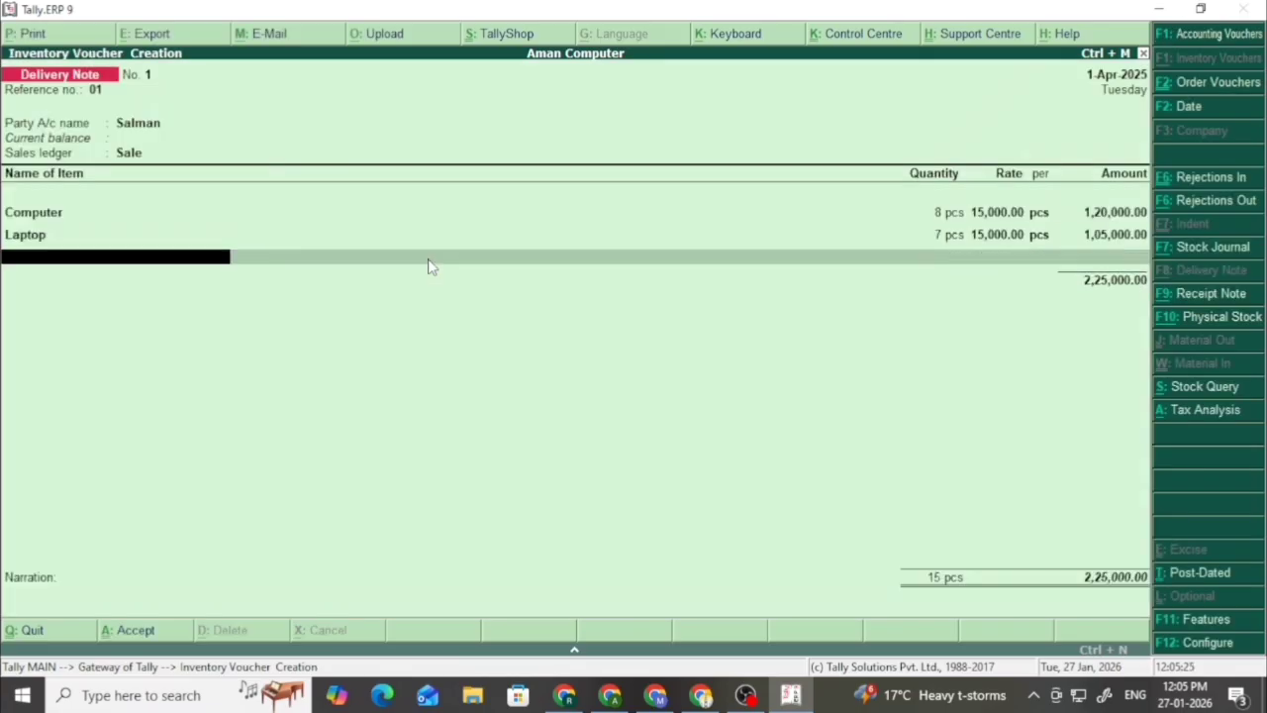
# - End the item list, save the delivery note with a blank narration, and bring up a new Sales Order voucher
pyautogui.press('Return')
pyautogui.press('Return')
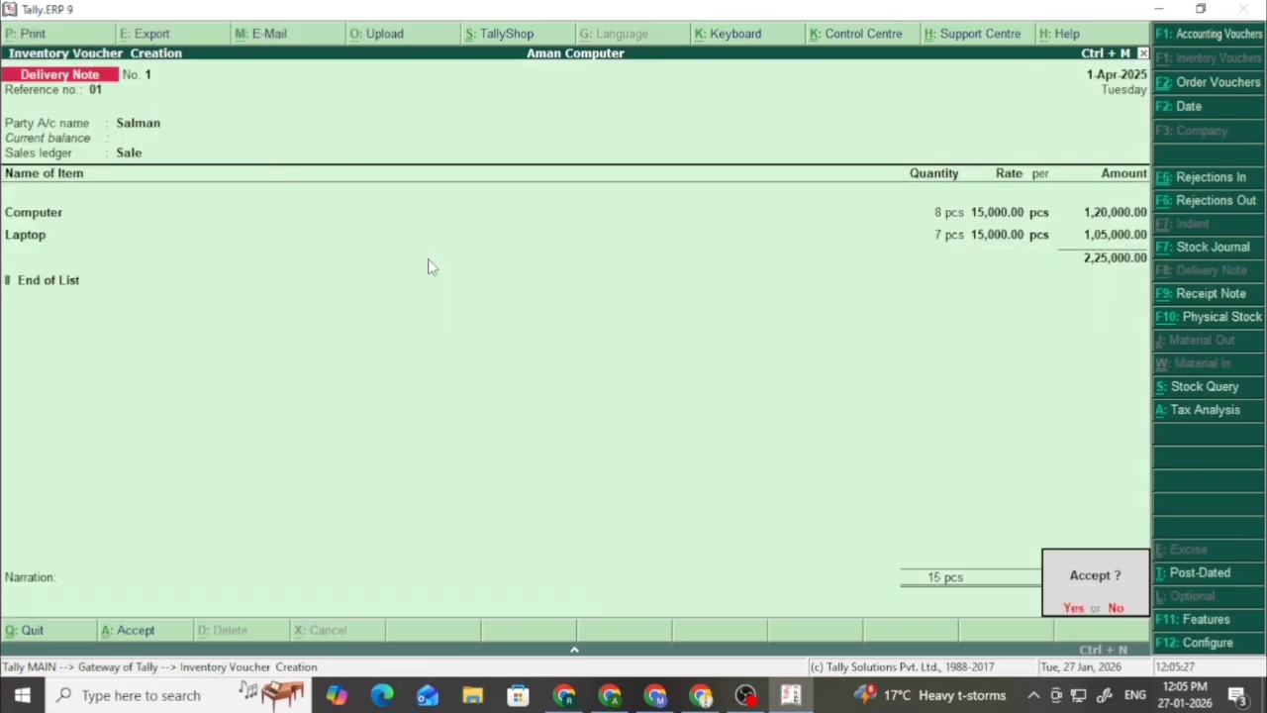
pyautogui.press('Return')
pyautogui.hotkey('alt', 'F5')
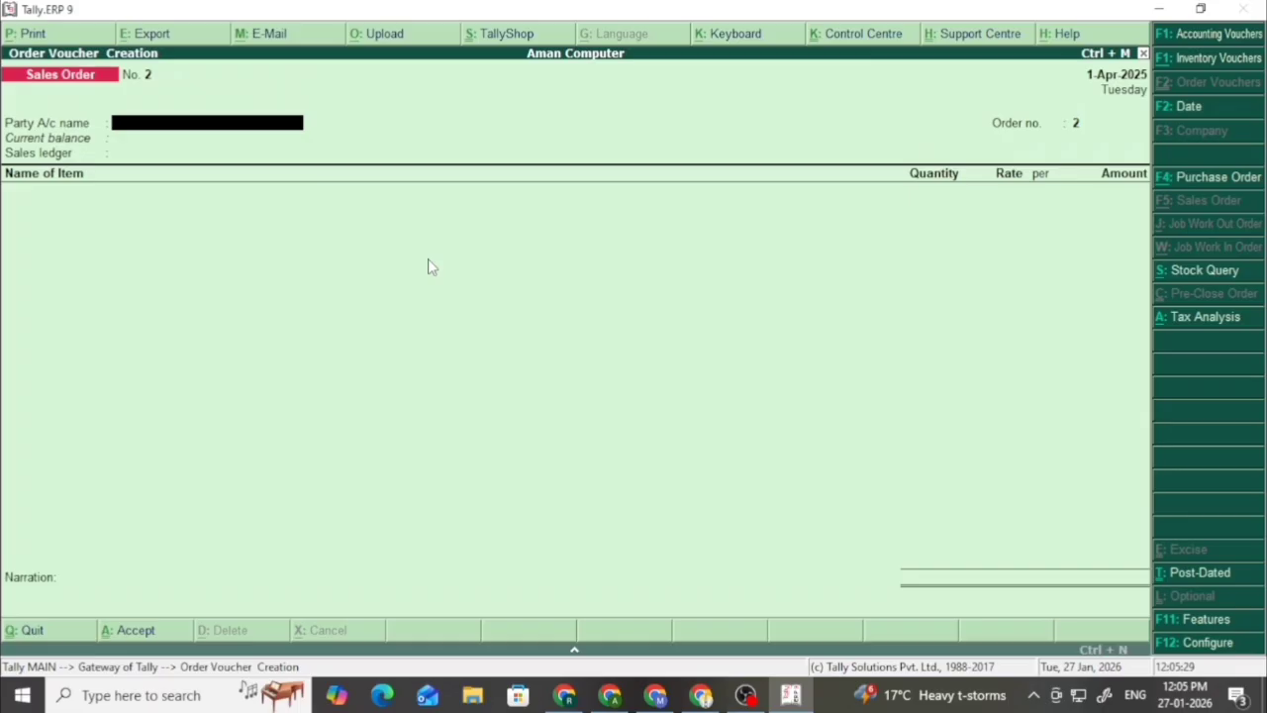
# - Leave the blank Sales Order voucher and review the company's Stock Summary
pyautogui.press('Escape')
pyautogui.press('Return')
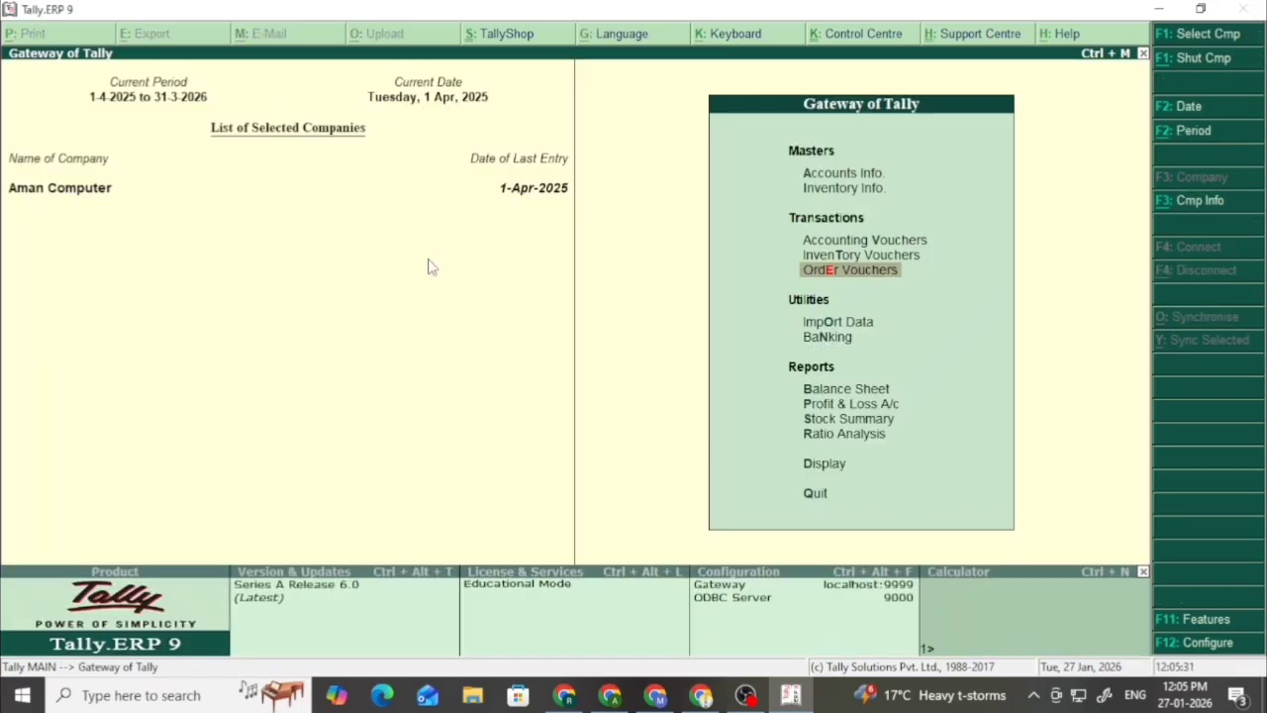
pyautogui.press('Down')
pyautogui.press('Down')
pyautogui.press('Down')
pyautogui.press('Down')
pyautogui.press('Down')
pyautogui.press('Return')
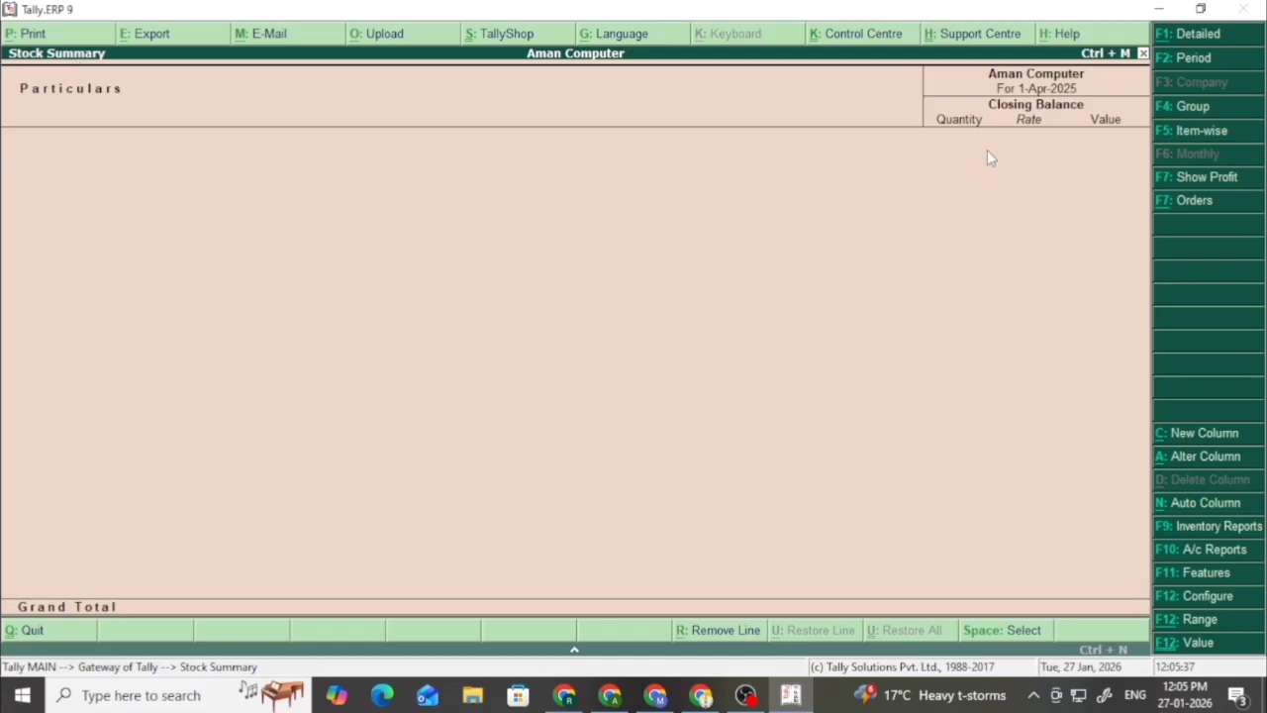
# - Display the Computer item's monthly summary from the Inventory Books to check its inward and outward stock
pyautogui.press('Escape')
pyautogui.press('Down')
pyautogui.press('Down')
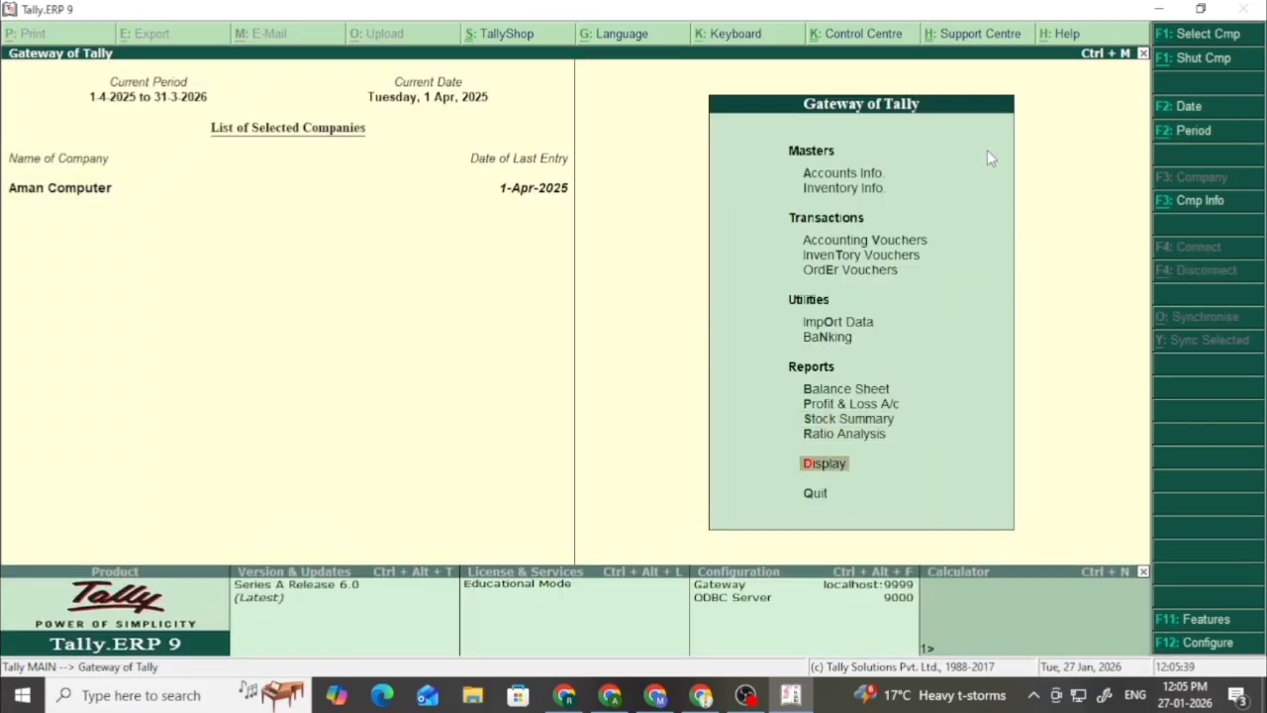
pyautogui.press('Return')
pyautogui.press('Down')
pyautogui.press('Down')
pyautogui.press('Down')
pyautogui.press('Down')
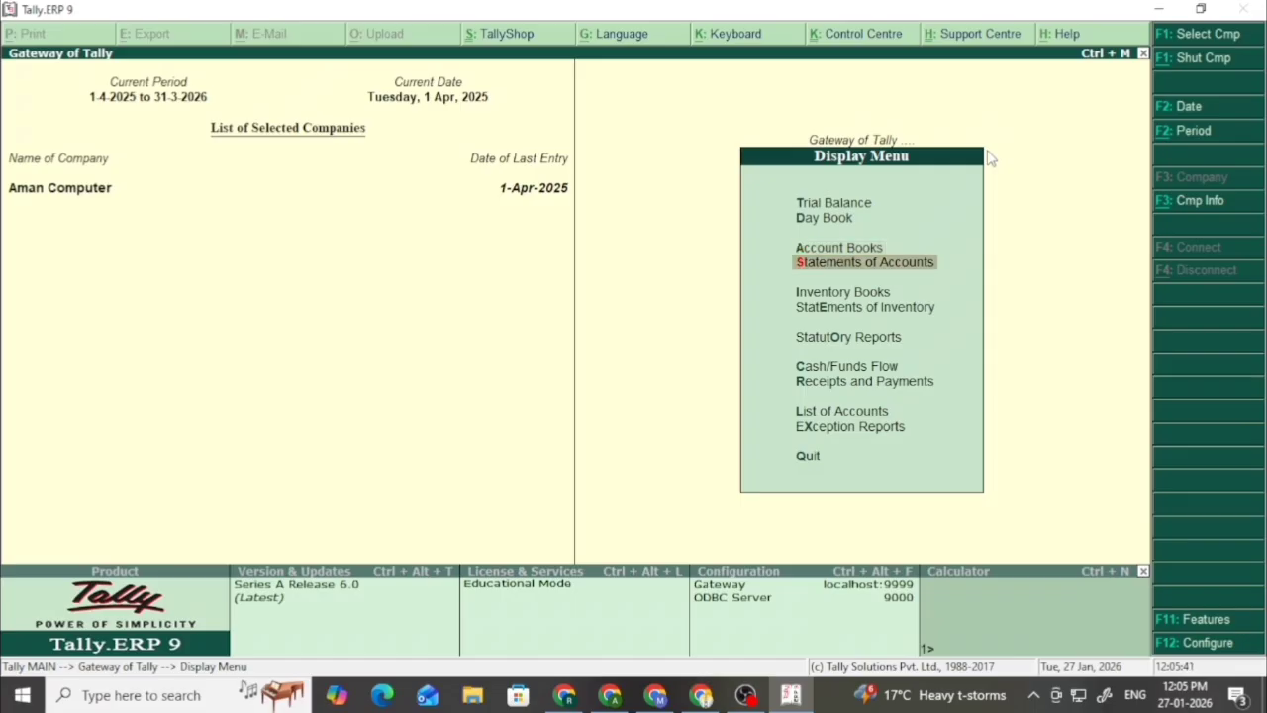
pyautogui.press('Return')
pyautogui.press('Return')
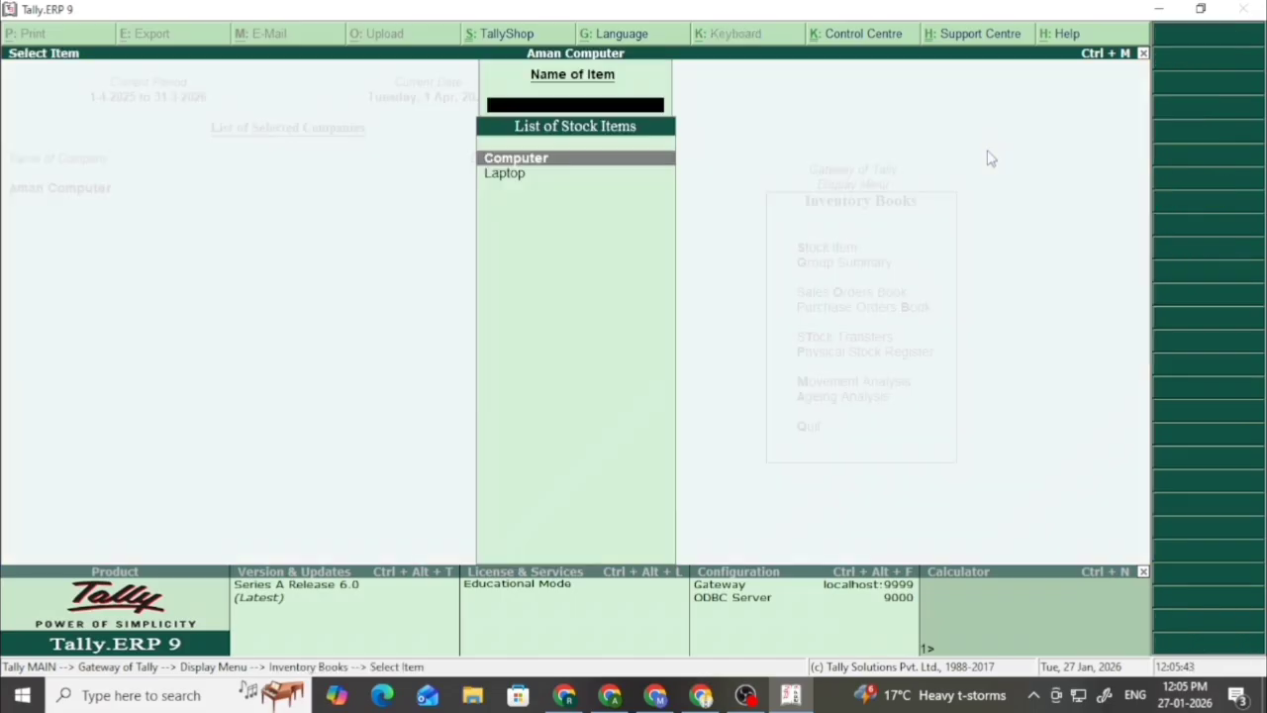
pyautogui.press('Return')
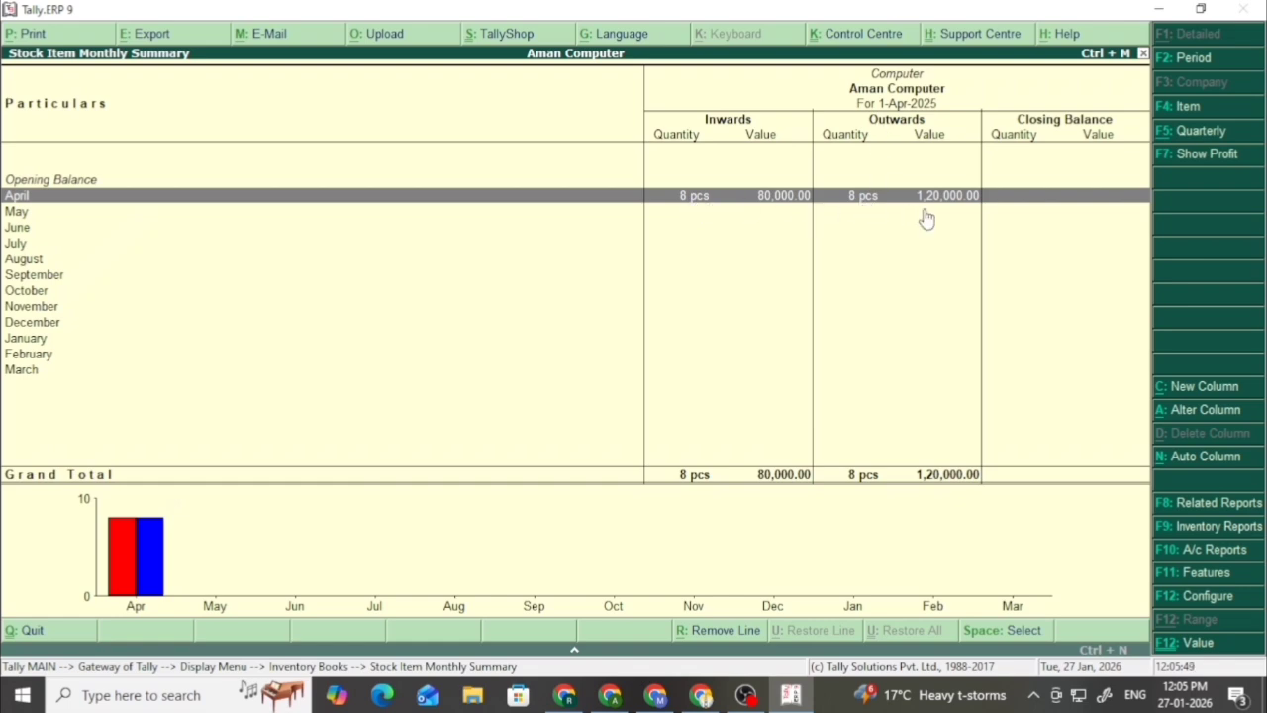
# - Switch the monthly summary to the Laptop item and examine its April stock vouchers
pyautogui.press('F4')
pyautogui.press('Down')
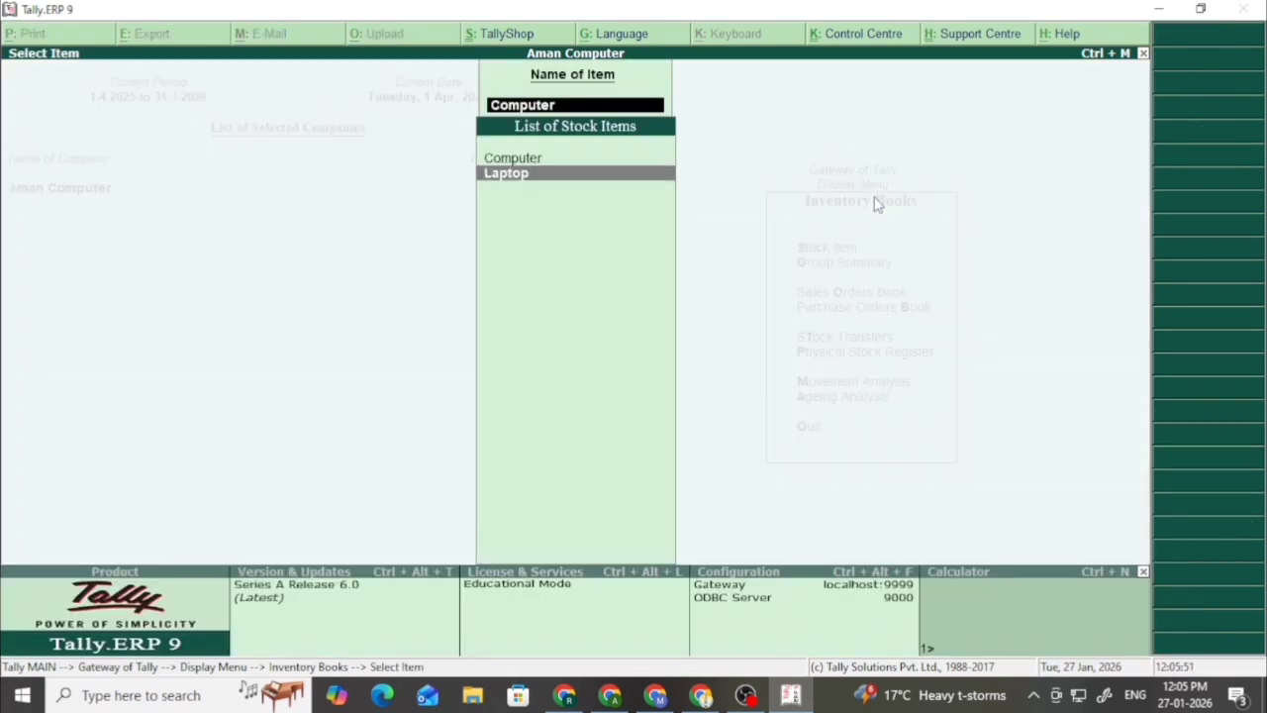
pyautogui.press('Return')
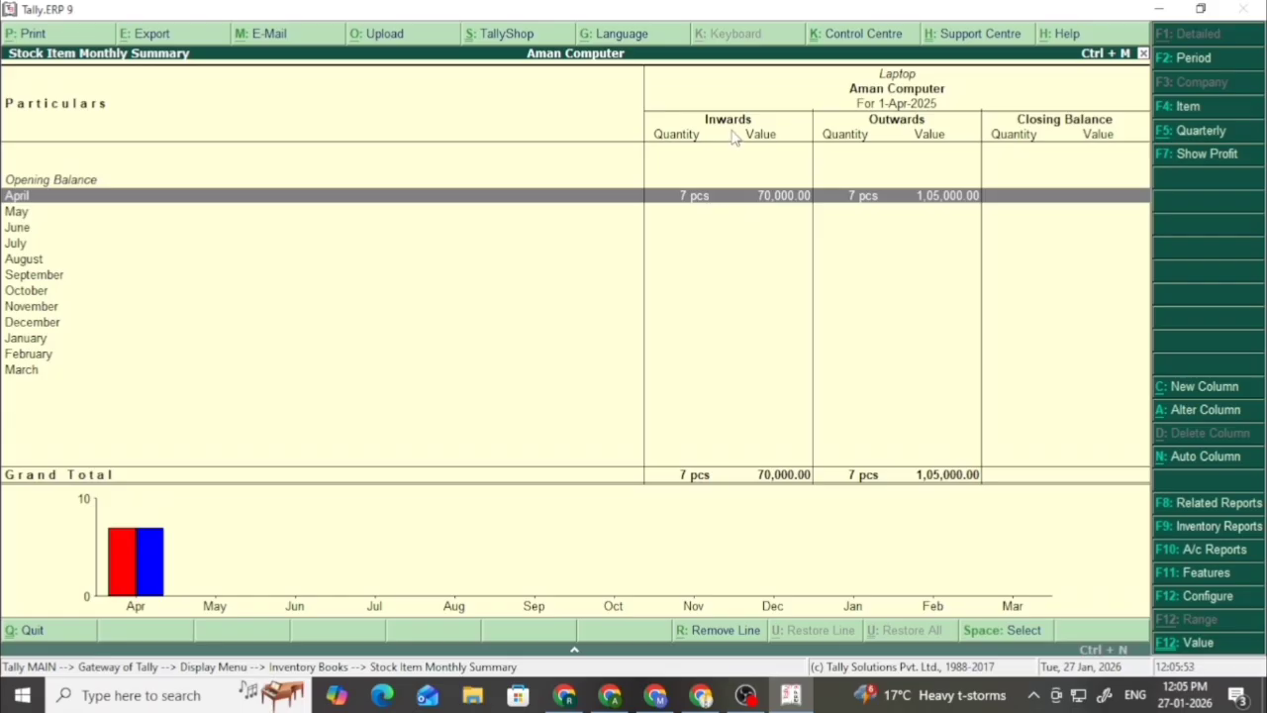
pyautogui.click(943, 197)
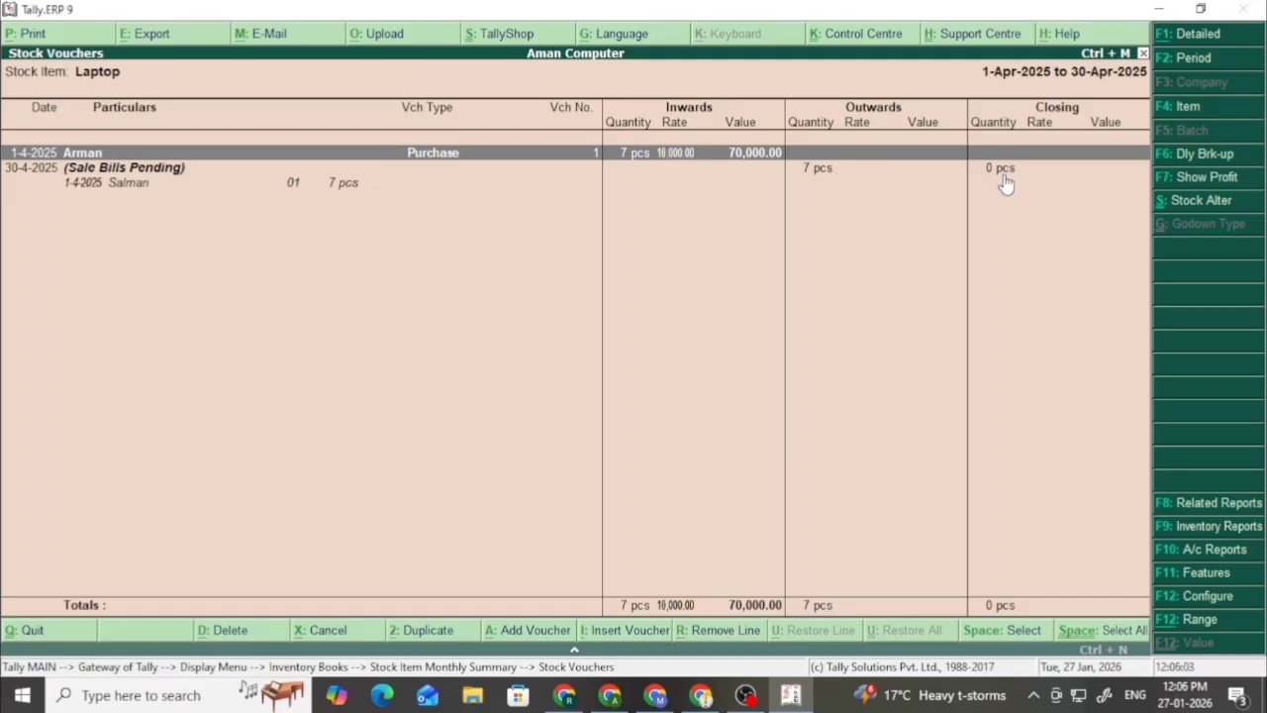
# - Examine the Computer item's April stock vouchers through its monthly summary
pyautogui.press('Escape')
pyautogui.press('Escape')
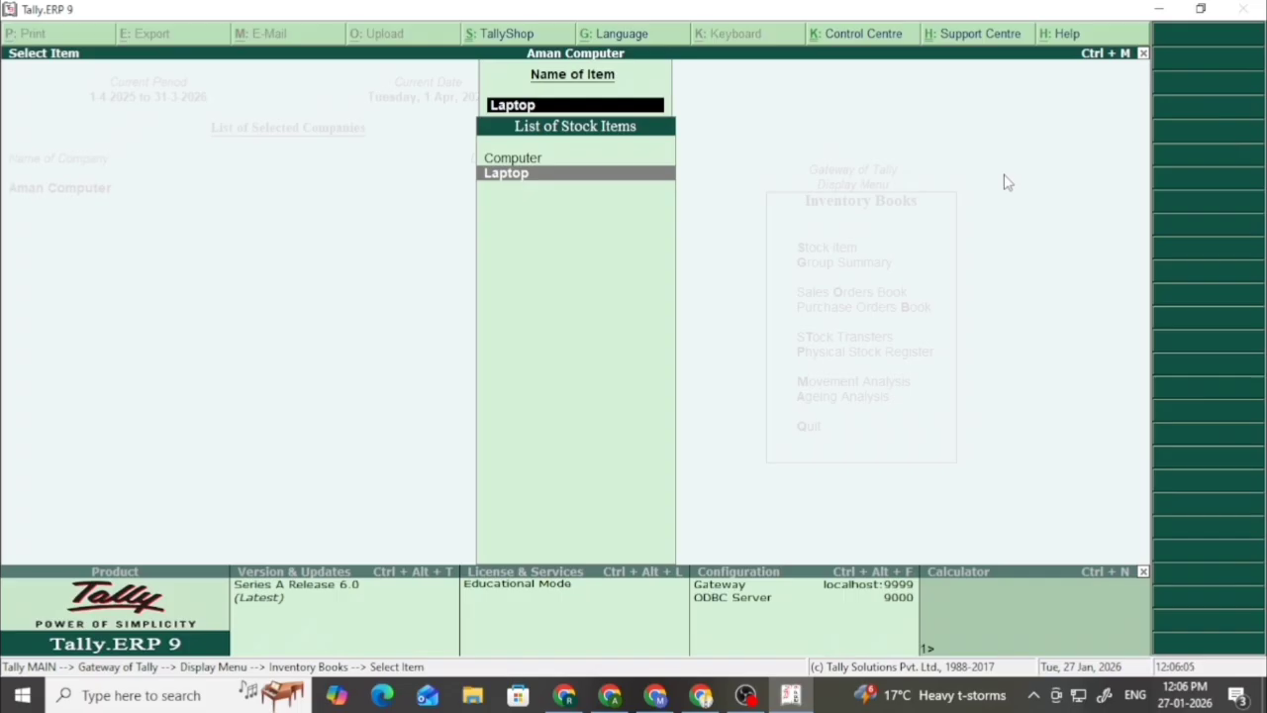
pyautogui.press('Up')
pyautogui.press('Return')
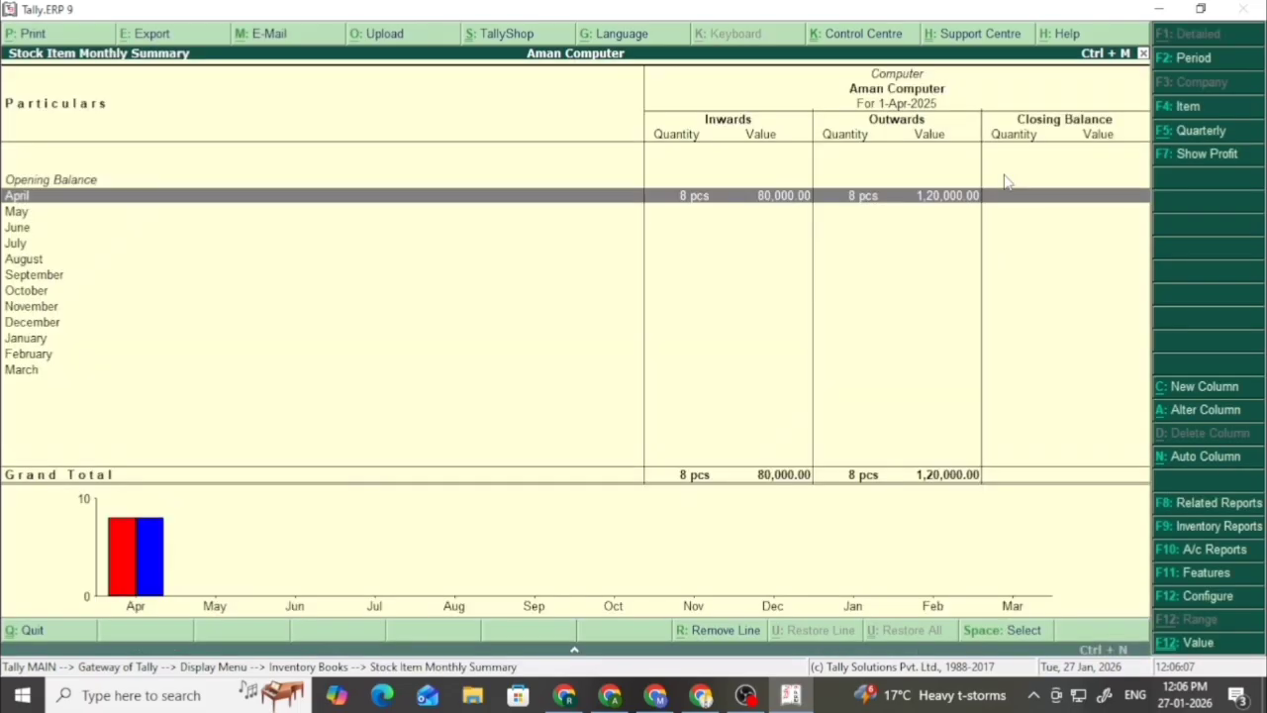
pyautogui.press('Return')
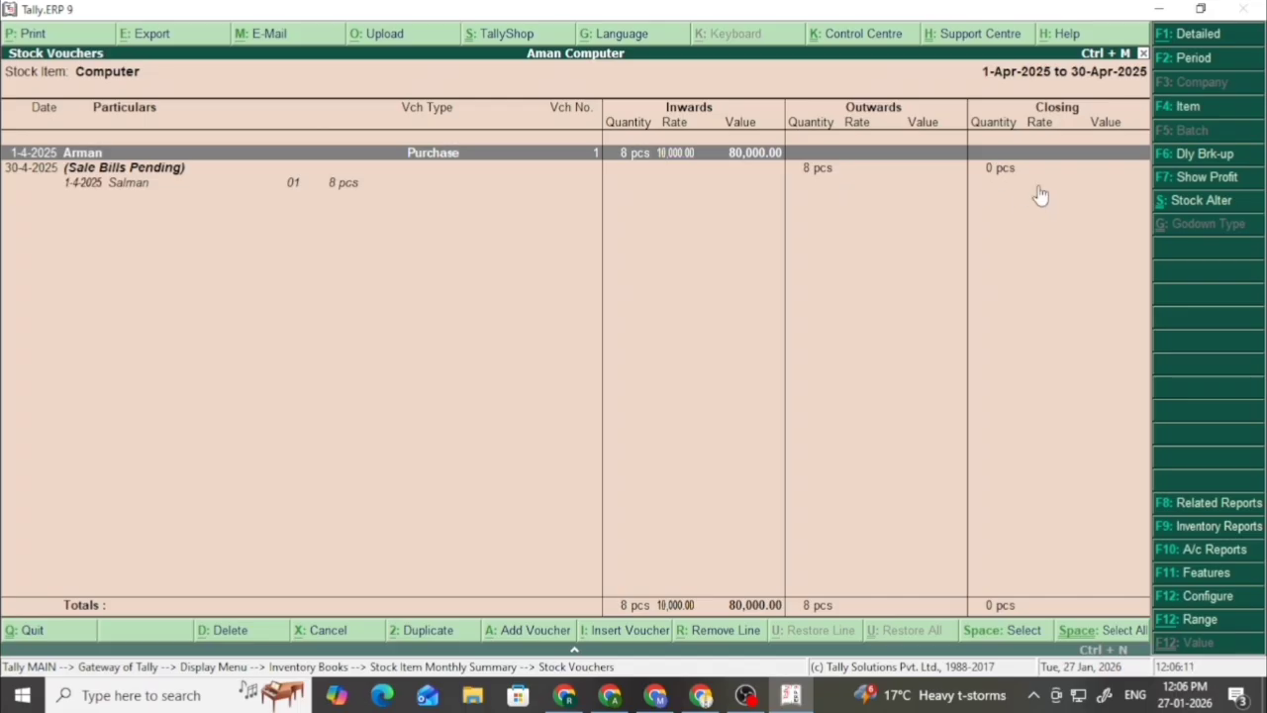
# - Close the stock reports back to the Gateway of Tally and open voucher creation
pyautogui.press('Escape')
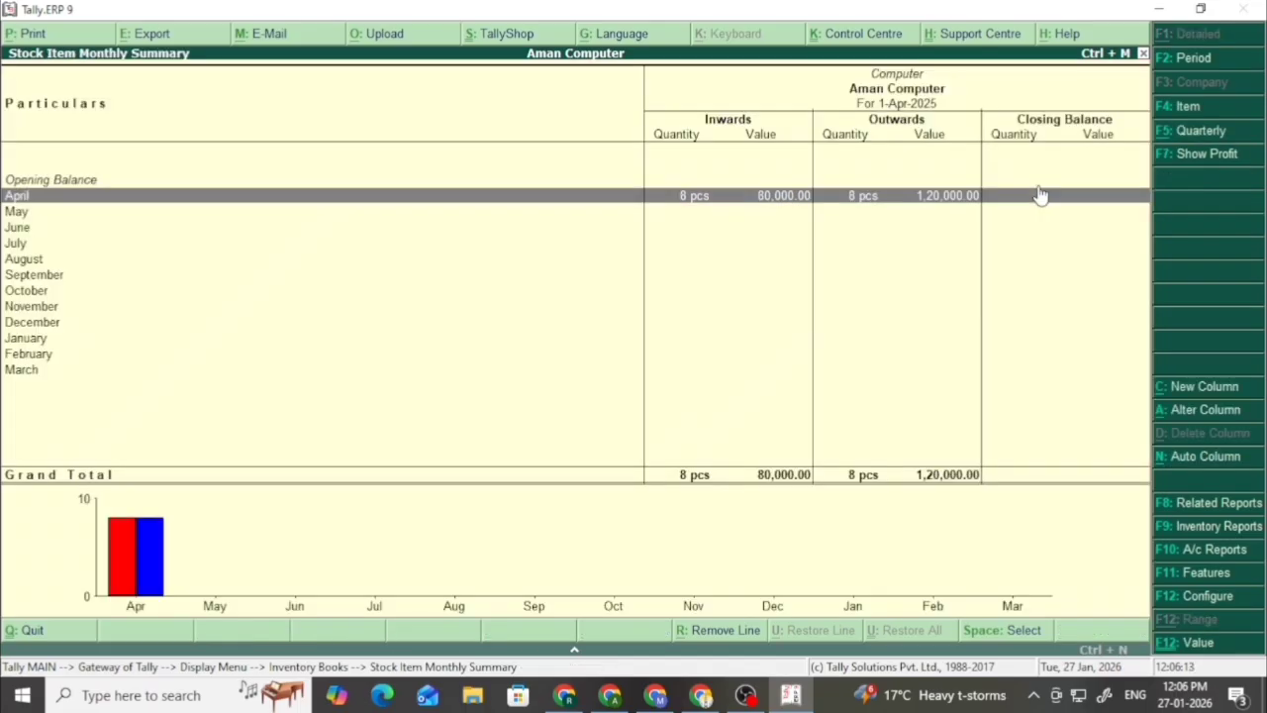
pyautogui.press('Escape')
pyautogui.press('Escape')
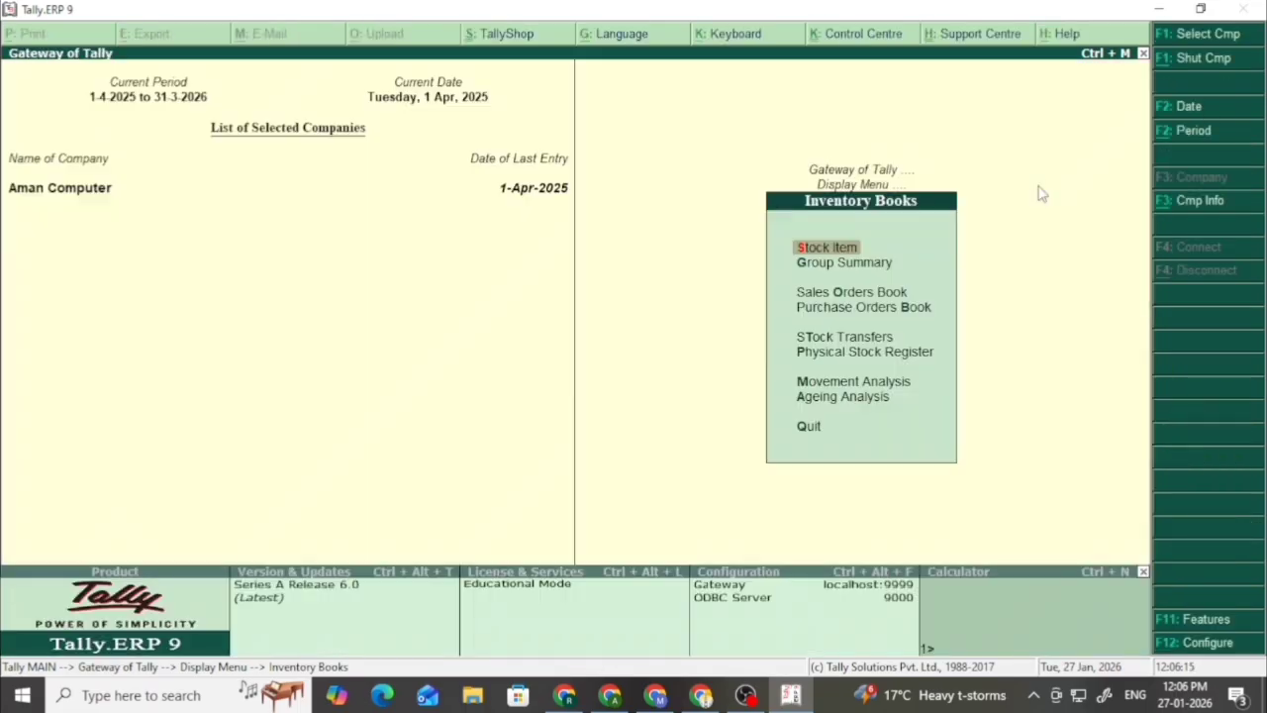
pyautogui.press('Escape')
pyautogui.press('Up')
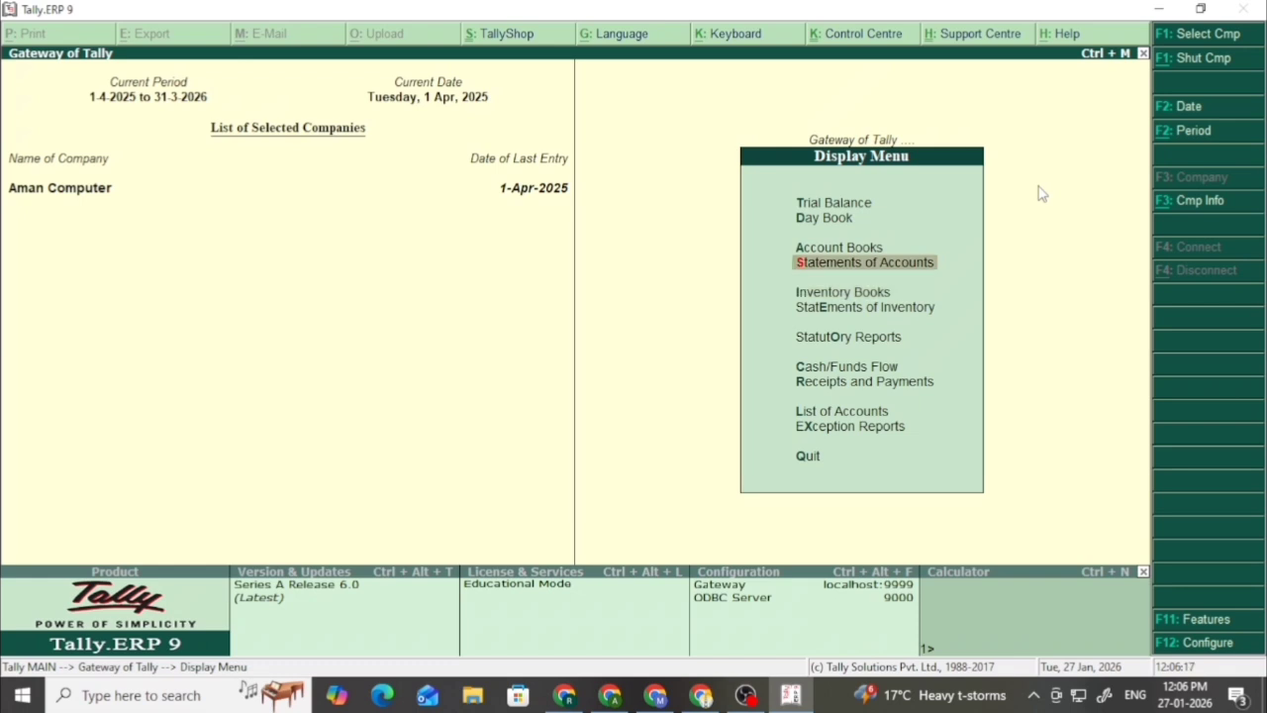
pyautogui.press('Escape')
pyautogui.press('Up')
pyautogui.press('Up')
pyautogui.press('Up')
pyautogui.press('Up')
pyautogui.press('Up')
pyautogui.press('Up')
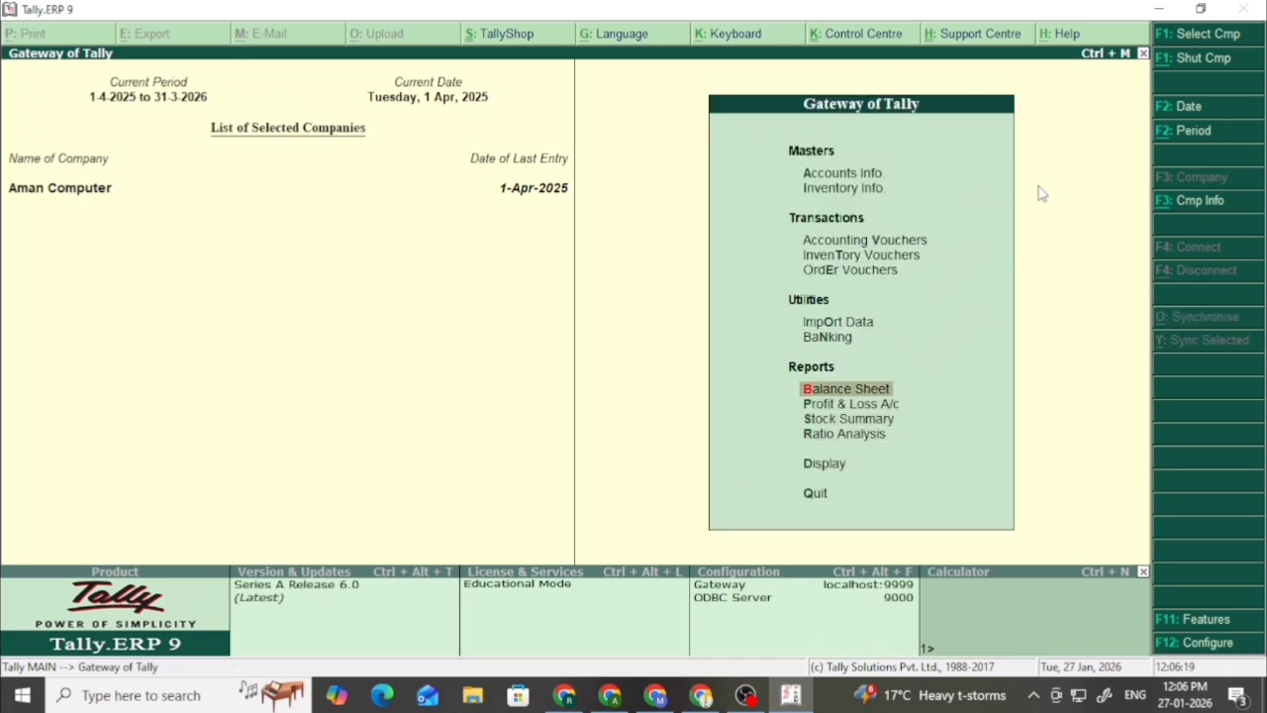
pyautogui.press('Up')
pyautogui.press('Up')
pyautogui.press('Up')
pyautogui.press('Return')
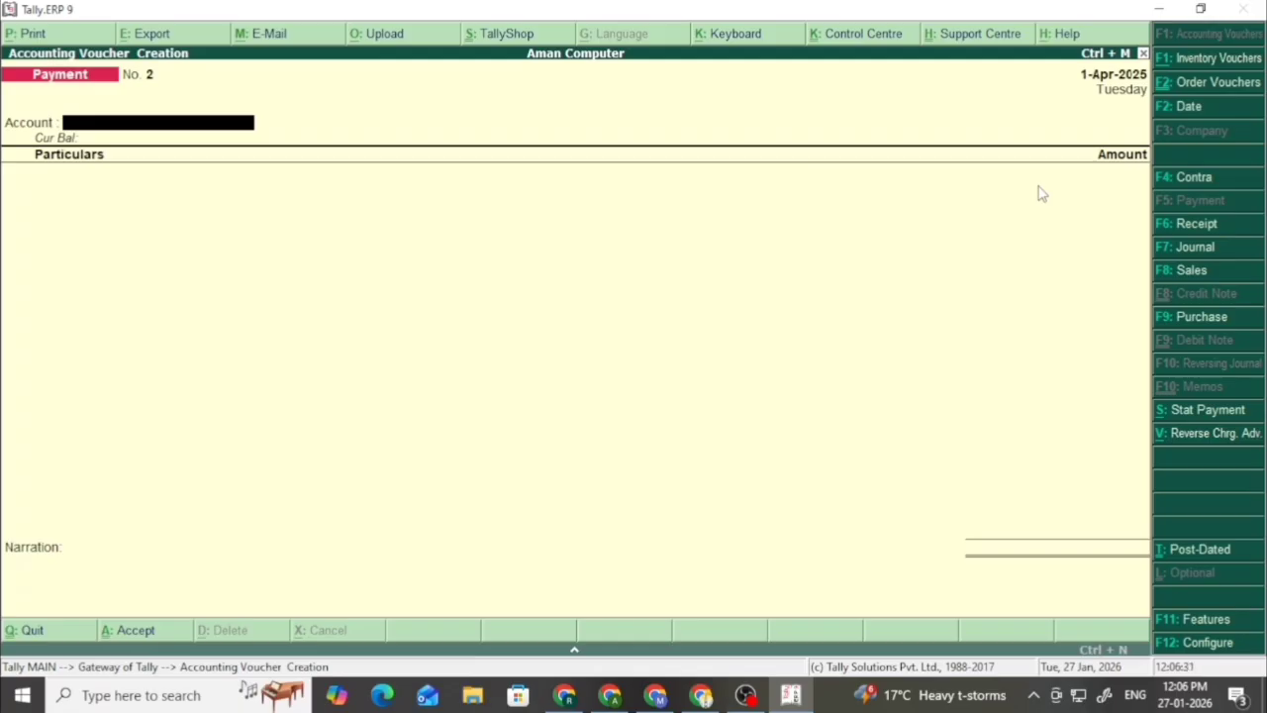
# - Start a Rejections In voucher and choose the customer's ledger, accepting the customer name and address as filled in
pyautogui.hotkey('ctrl', 'F1')
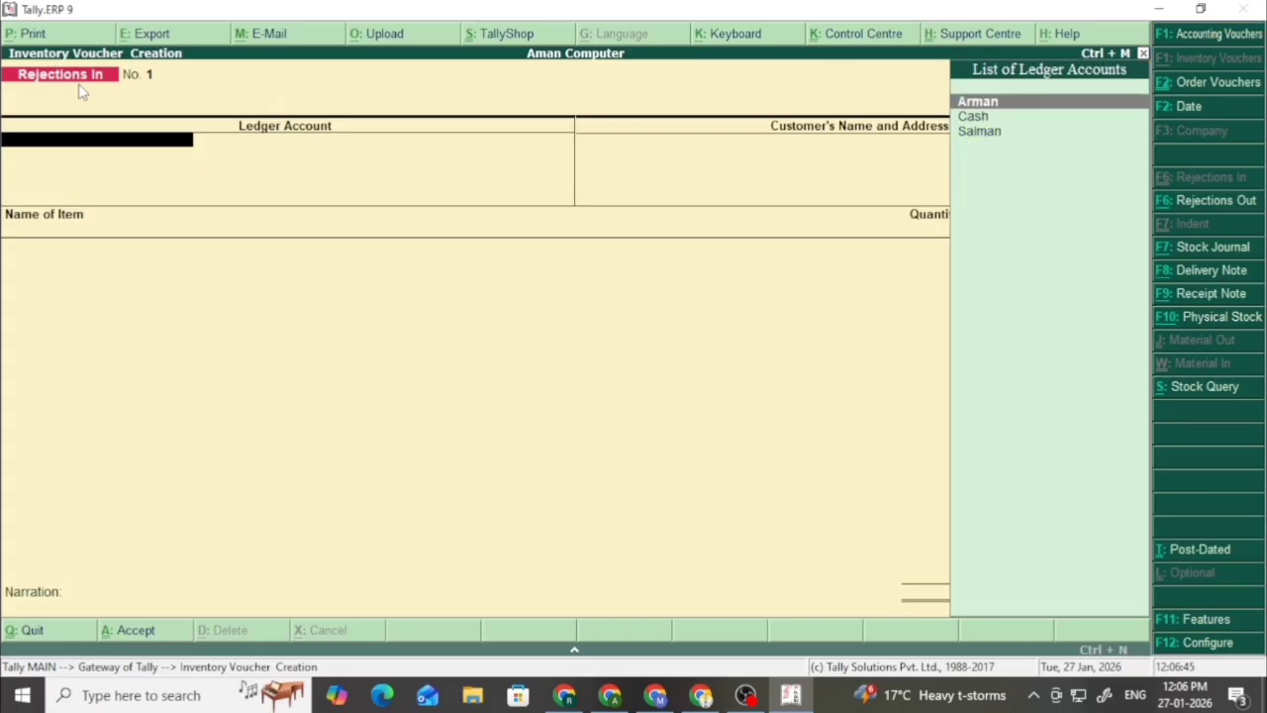
pyautogui.press('Down')
pyautogui.press('Down')
pyautogui.press('Return')
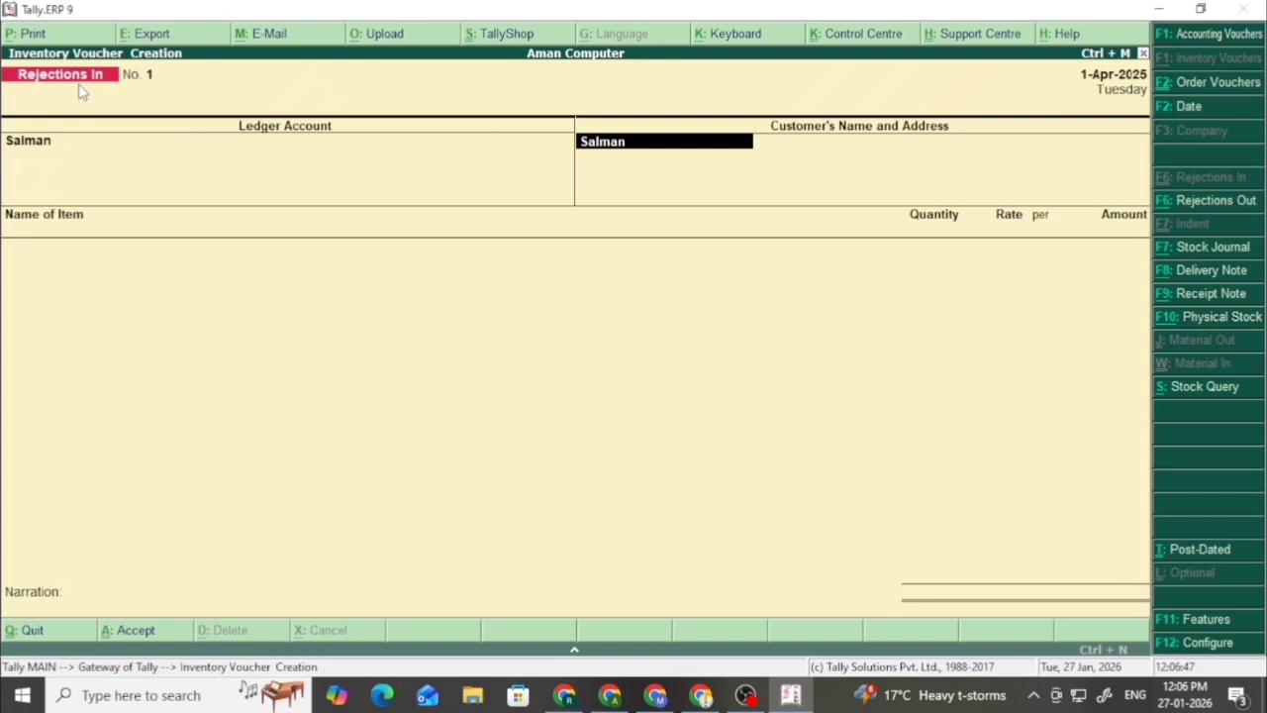
pyautogui.press('Return')
pyautogui.press('Return')
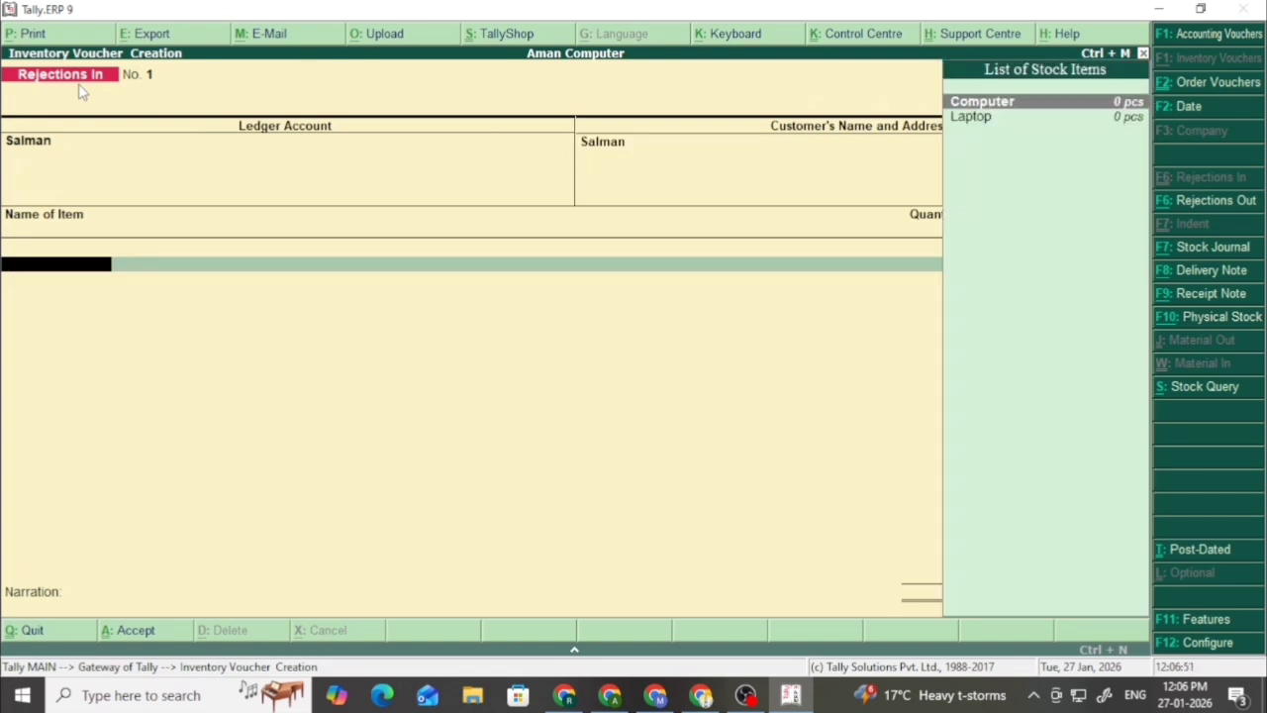
# - Add the Computer item against tracking number 01 with a rejected quantity of 2 pcs at 15,000 per pcs
pyautogui.press('Return')
pyautogui.press('Up')
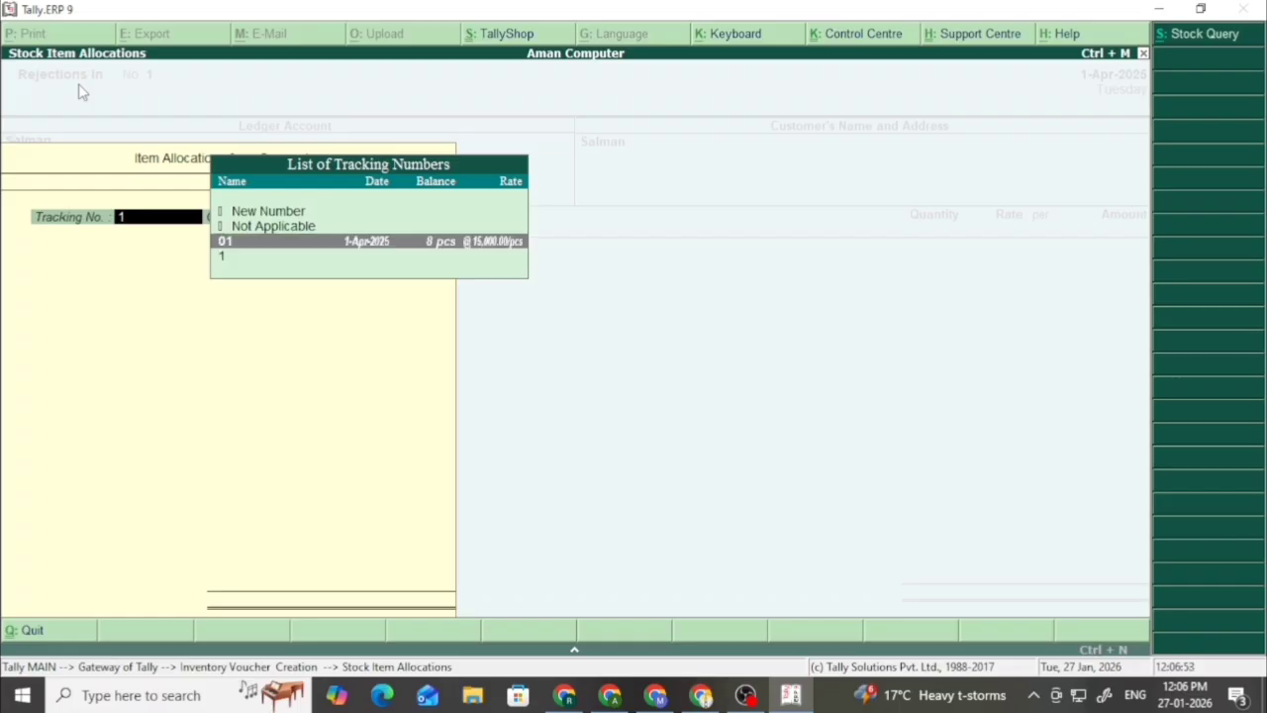
pyautogui.press('Return')
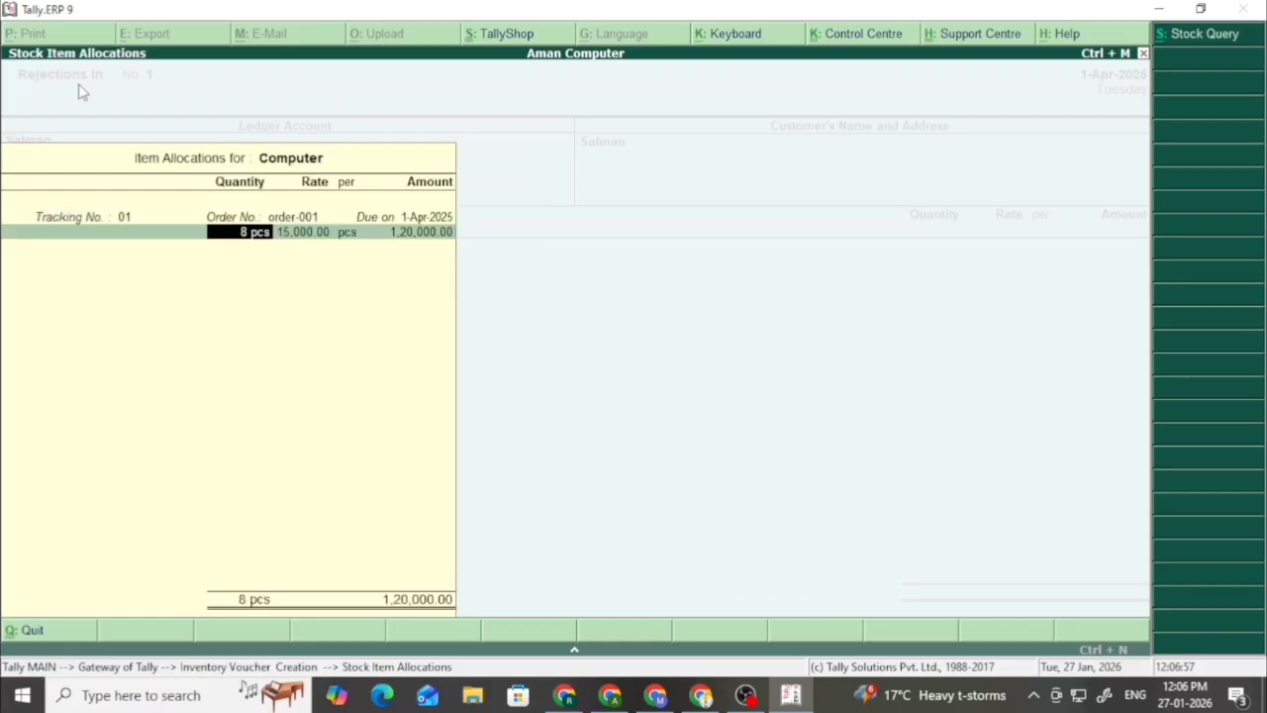
pyautogui.write('2')
pyautogui.press('Return')
pyautogui.press('Return')
pyautogui.press('Return')
pyautogui.press('Return')
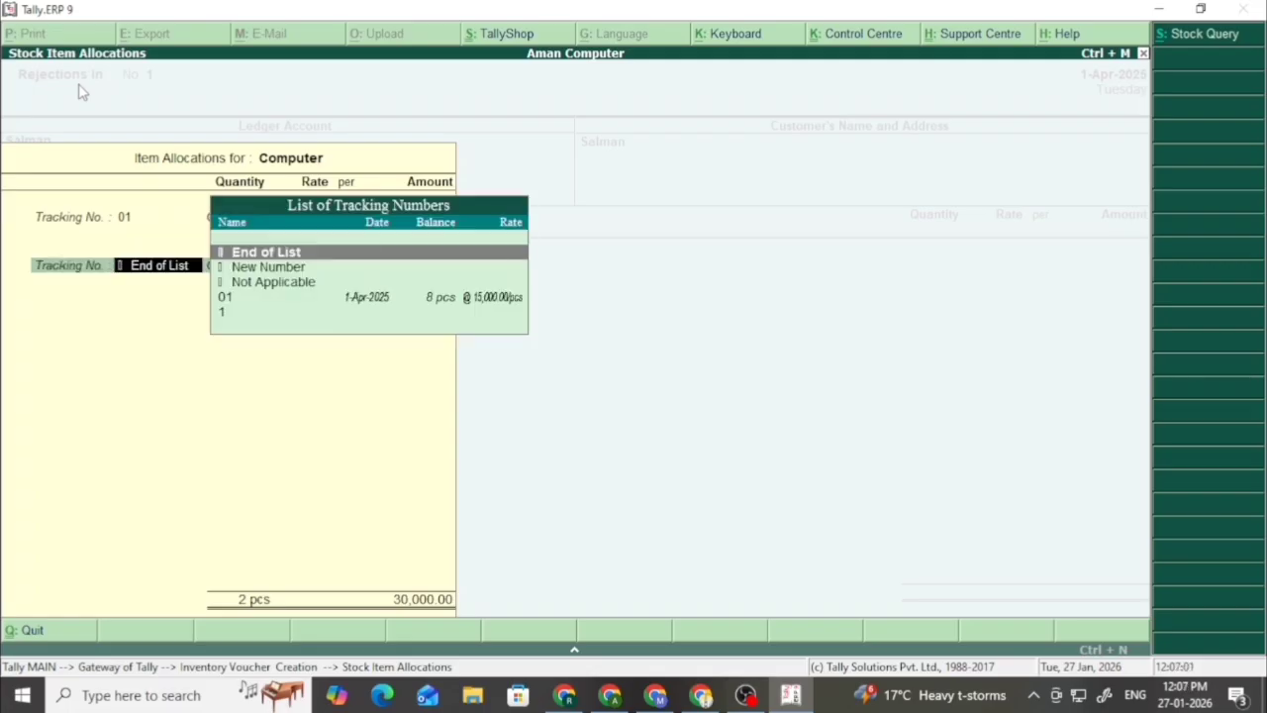
# - Go back through the Computer item's allocation, keep its values and end its tracking list
pyautogui.press('Return')
pyautogui.press('Return')
pyautogui.press('BackSpace')
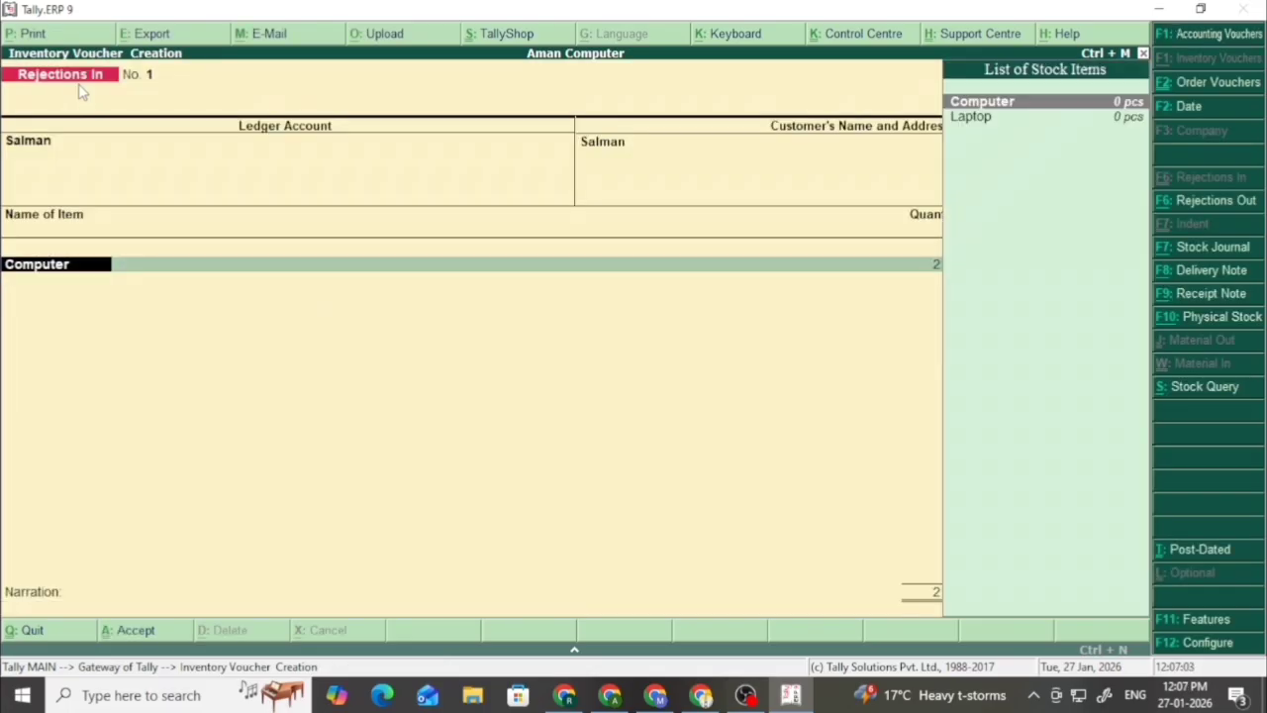
pyautogui.press('Return')
pyautogui.press('Return')
pyautogui.press('Return')
pyautogui.press('Return')
pyautogui.press('Return')
pyautogui.press('Return')
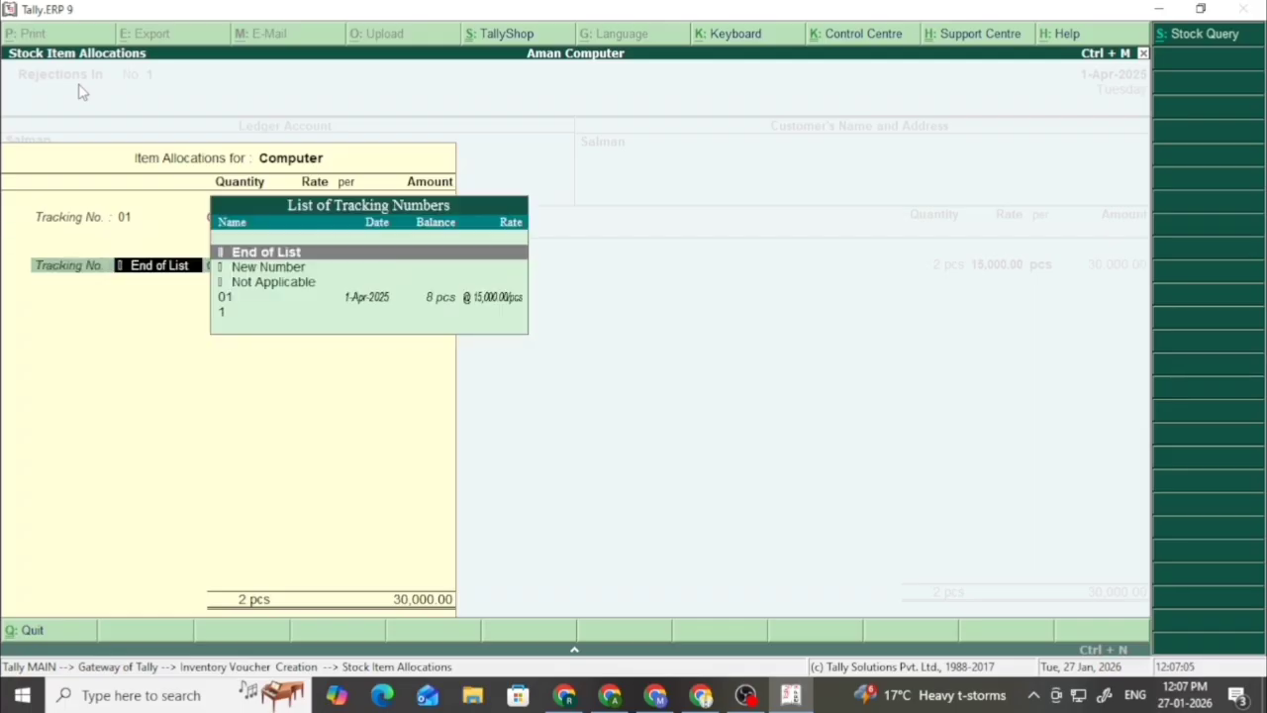
pyautogui.press('Return')
# - Add the Laptop item against tracking number 01 with a rejected quantity of 2 pcs at 15,000 per pcs
pyautogui.press('Down')
pyautogui.press('Down')
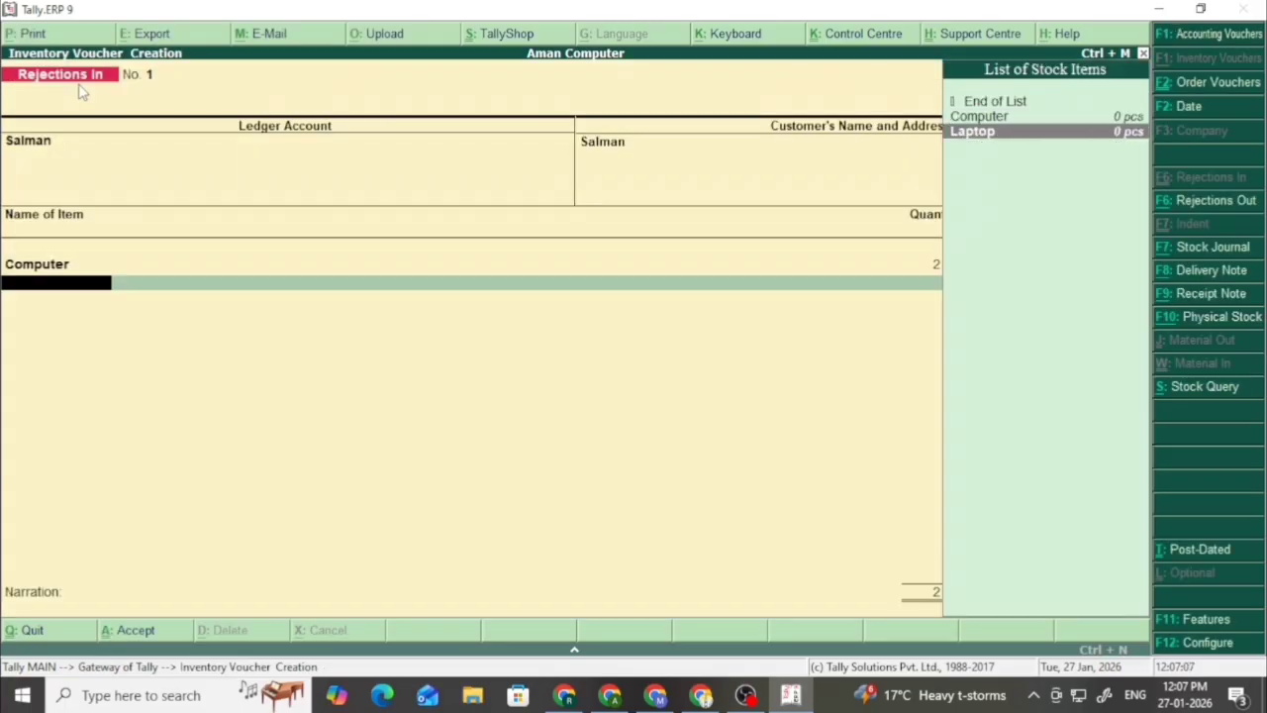
pyautogui.press('Return')
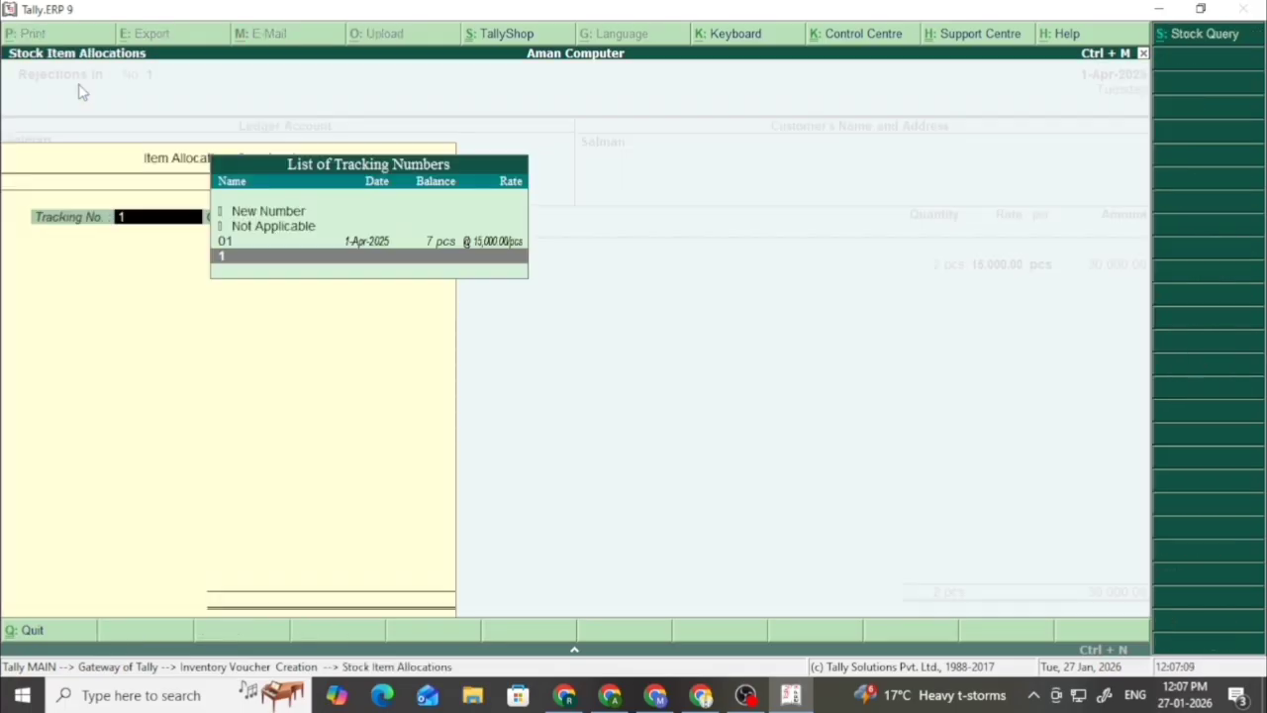
pyautogui.press('Return')
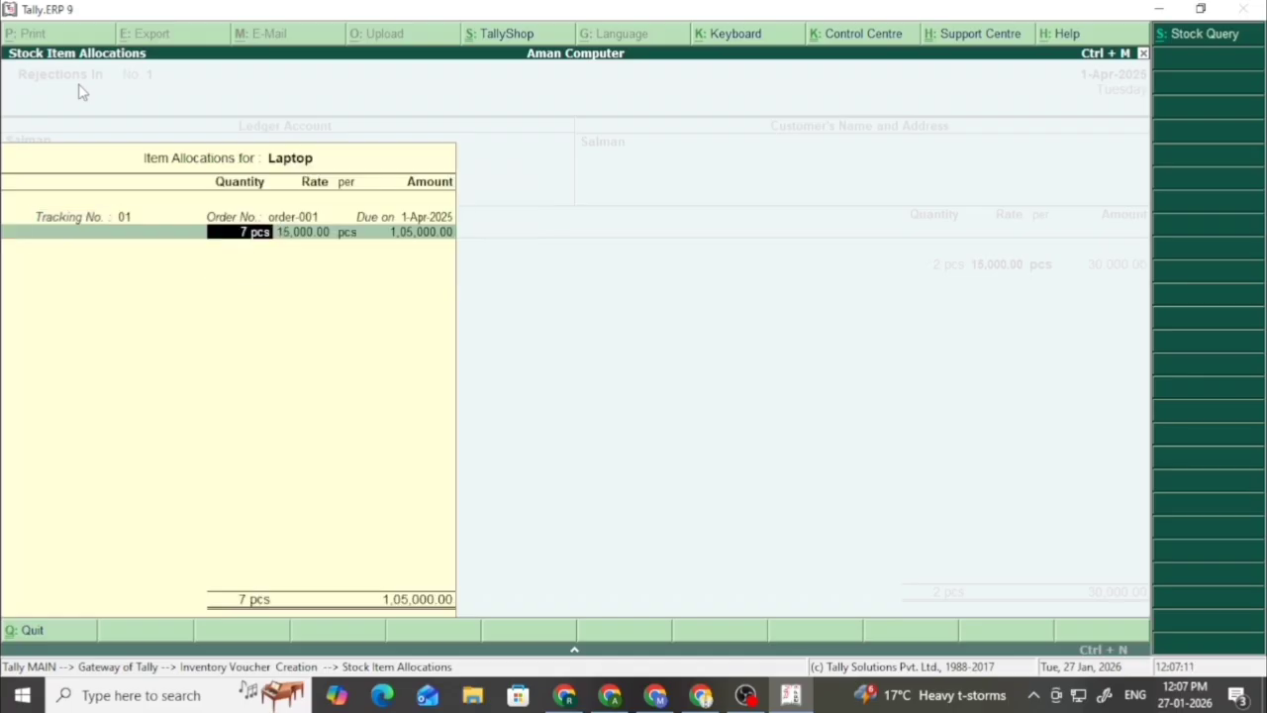
pyautogui.write('2')
pyautogui.press('Return')
pyautogui.press('Return')
pyautogui.press('Return')
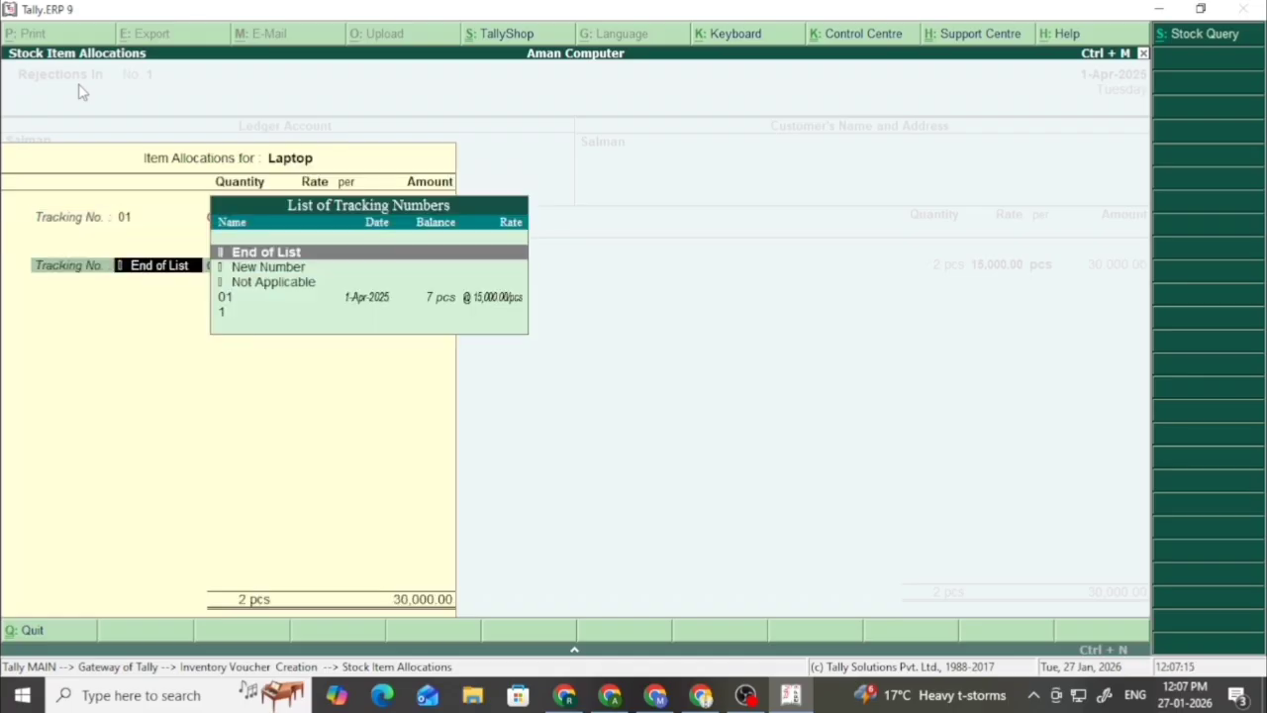
pyautogui.press('Return')
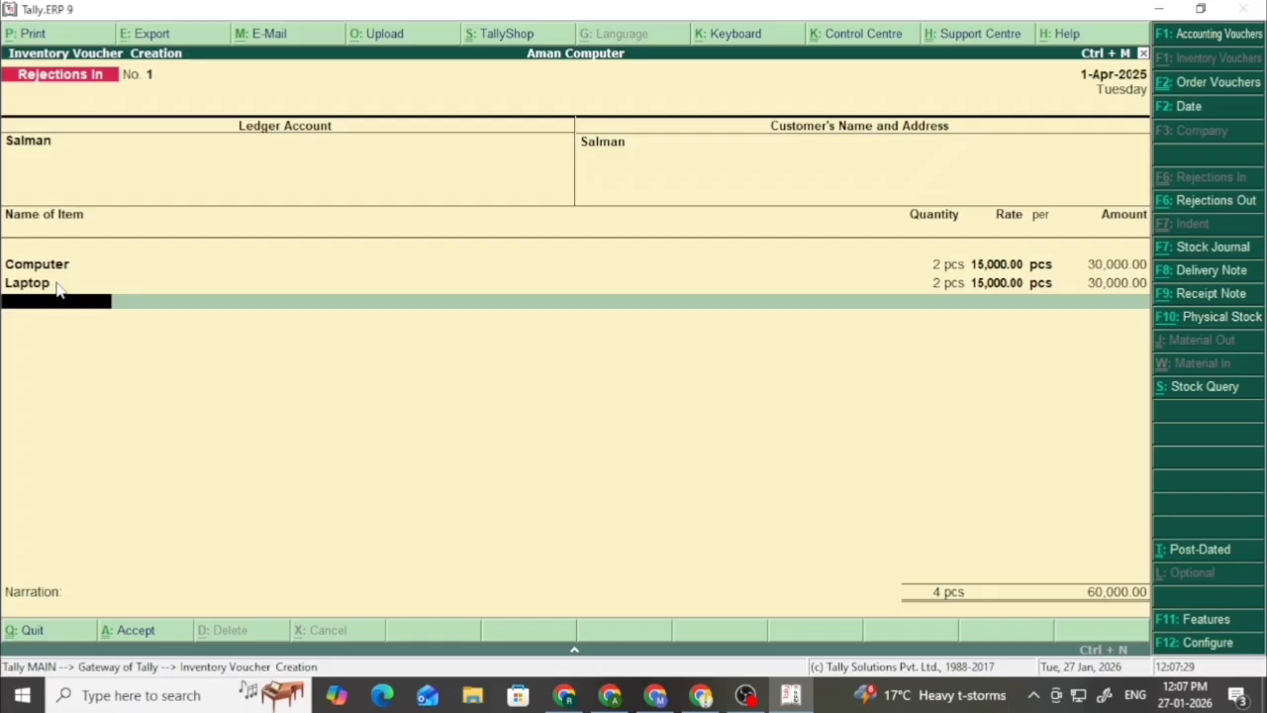
# - End the item list and save the Rejections In voucher with a blank narration
pyautogui.press('Return')
pyautogui.press('Return')
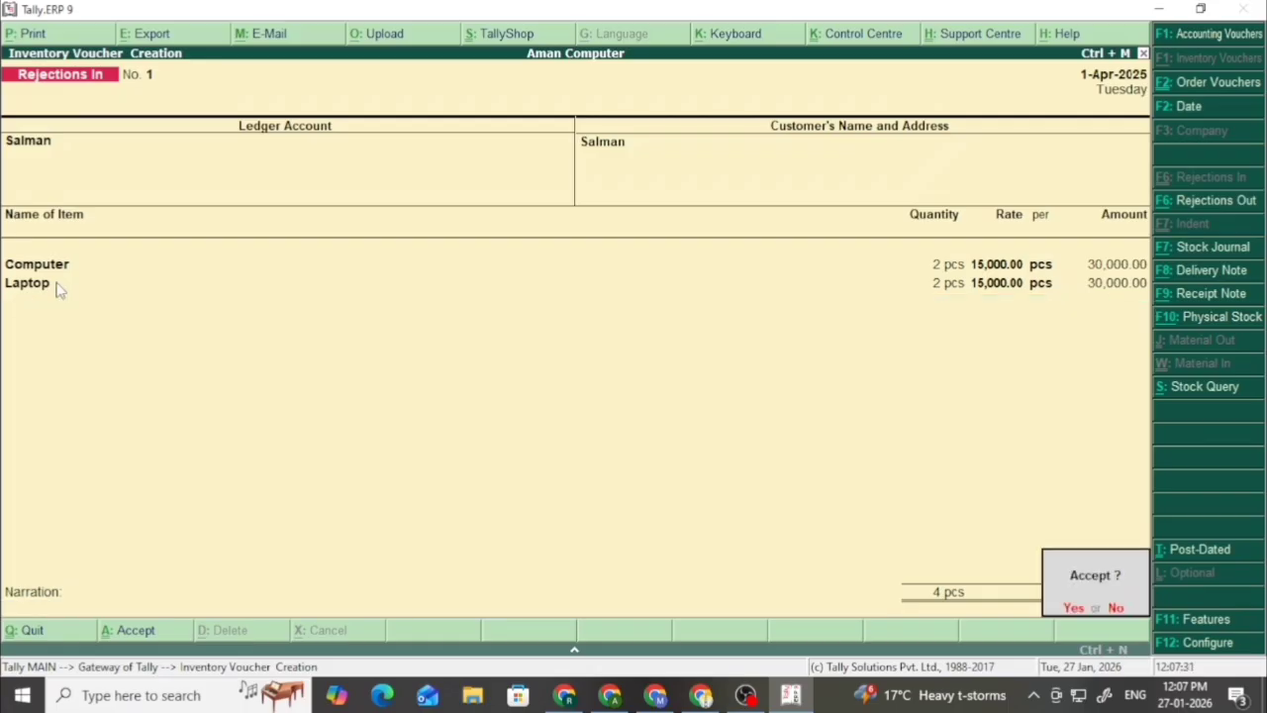
pyautogui.press('Return')
# - Leave voucher creation, check the closing stock in the Stock Summary and examine the Computer item's monthly summary
pyautogui.press('F1')
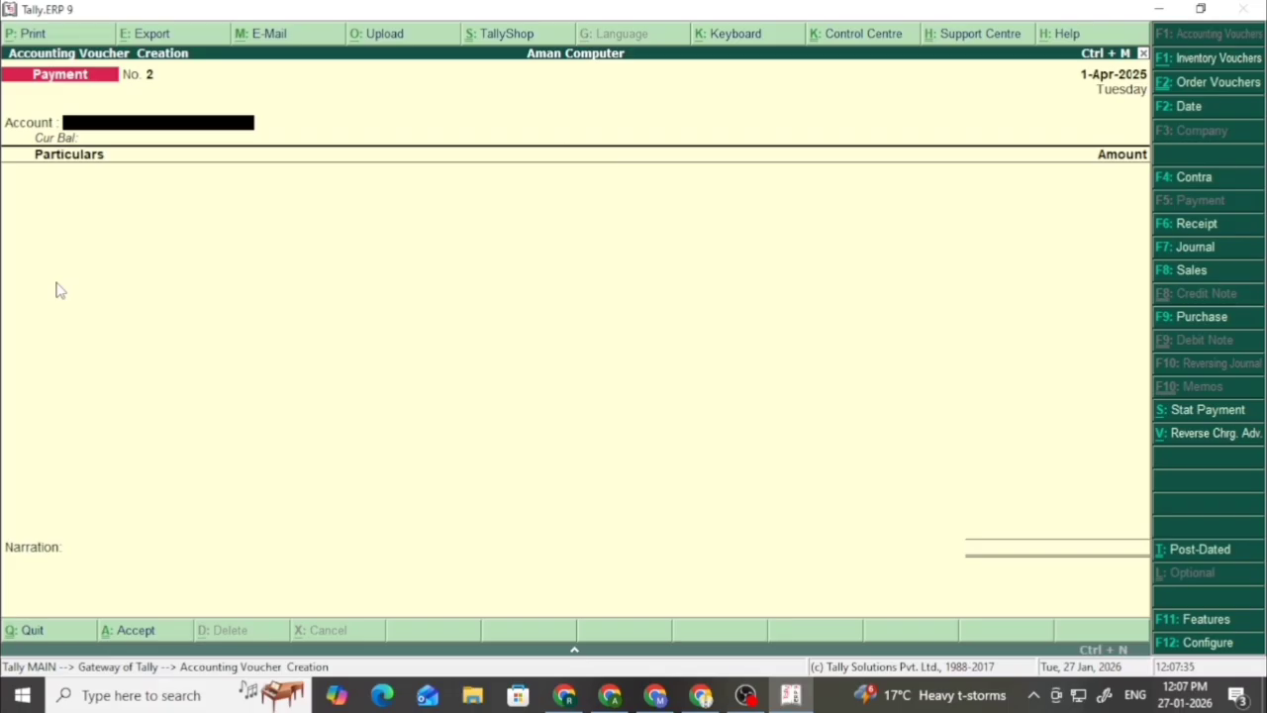
pyautogui.press('Escape')
pyautogui.press('Return')
pyautogui.press('Down')
pyautogui.press('Down')
pyautogui.press('Down')
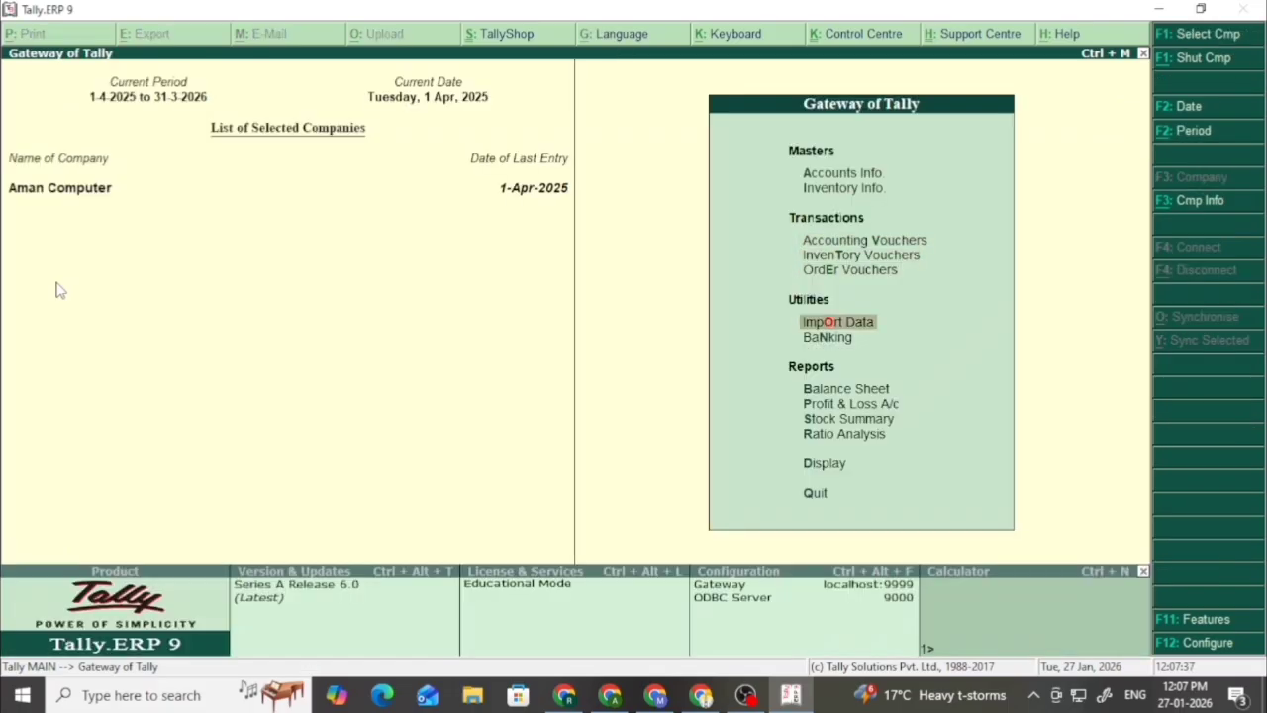
pyautogui.press('Down')
pyautogui.press('Down')
pyautogui.press('Down')
pyautogui.press('Down')
pyautogui.press('Return')
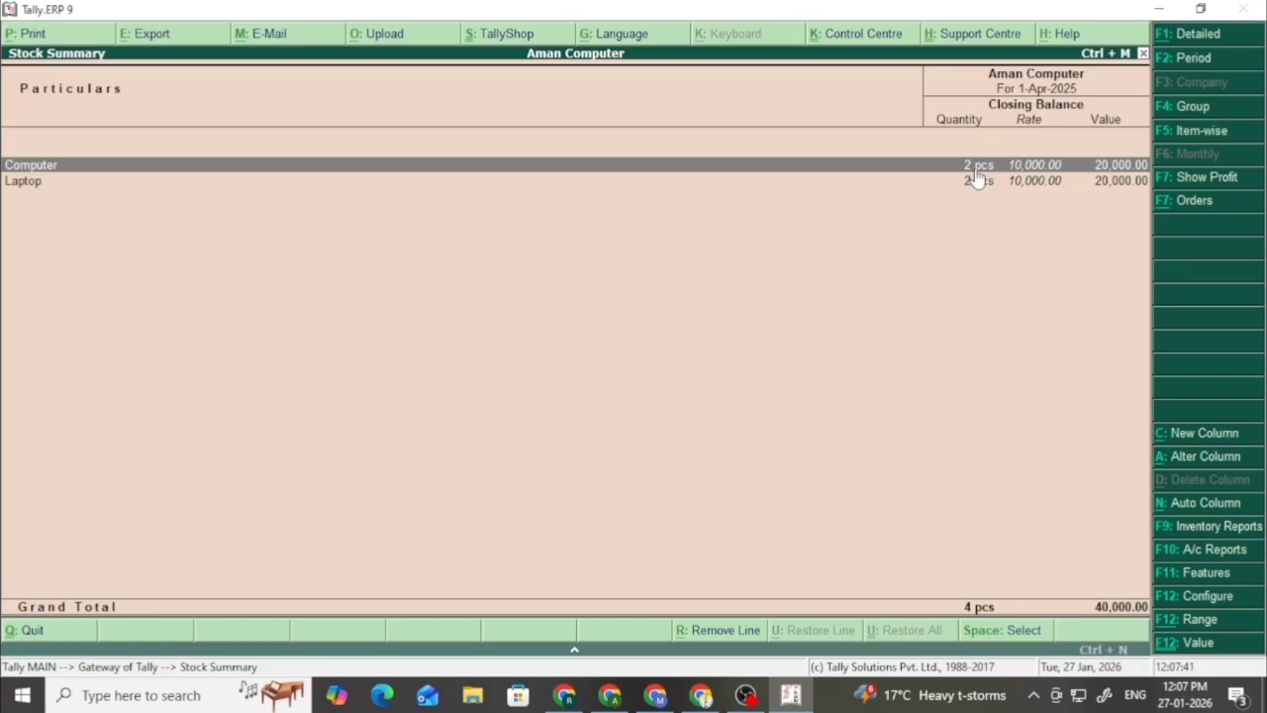
pyautogui.press('Return')
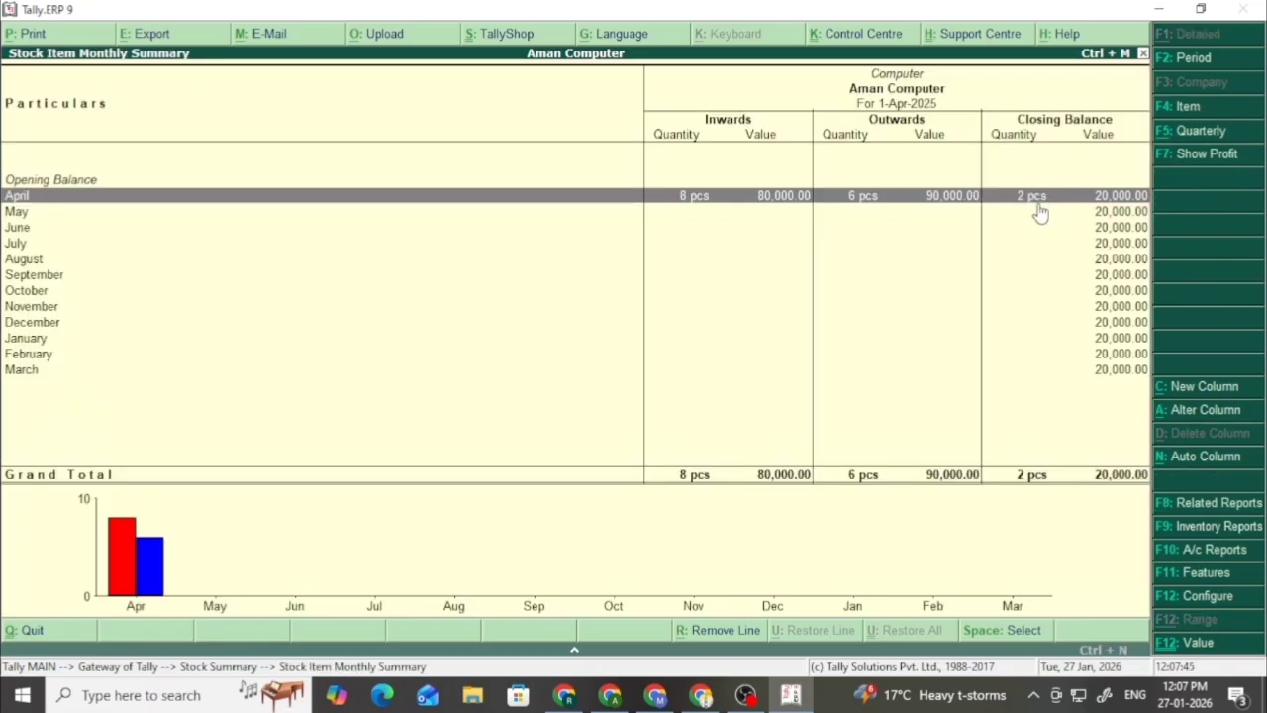
# - Examine the April stock vouchers of the Computer and Laptop items, then return to the Gateway of Tally
pyautogui.press('Return')
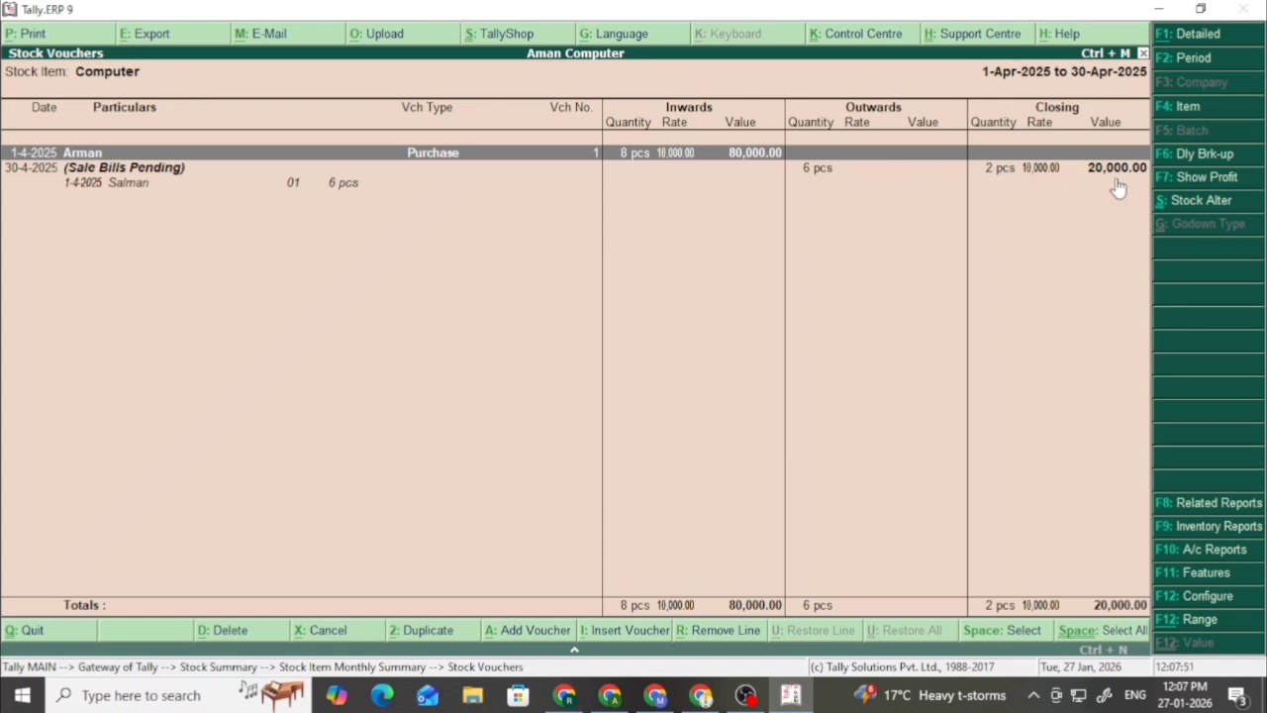
pyautogui.press('Escape')
pyautogui.press('Escape')
pyautogui.press('Down')
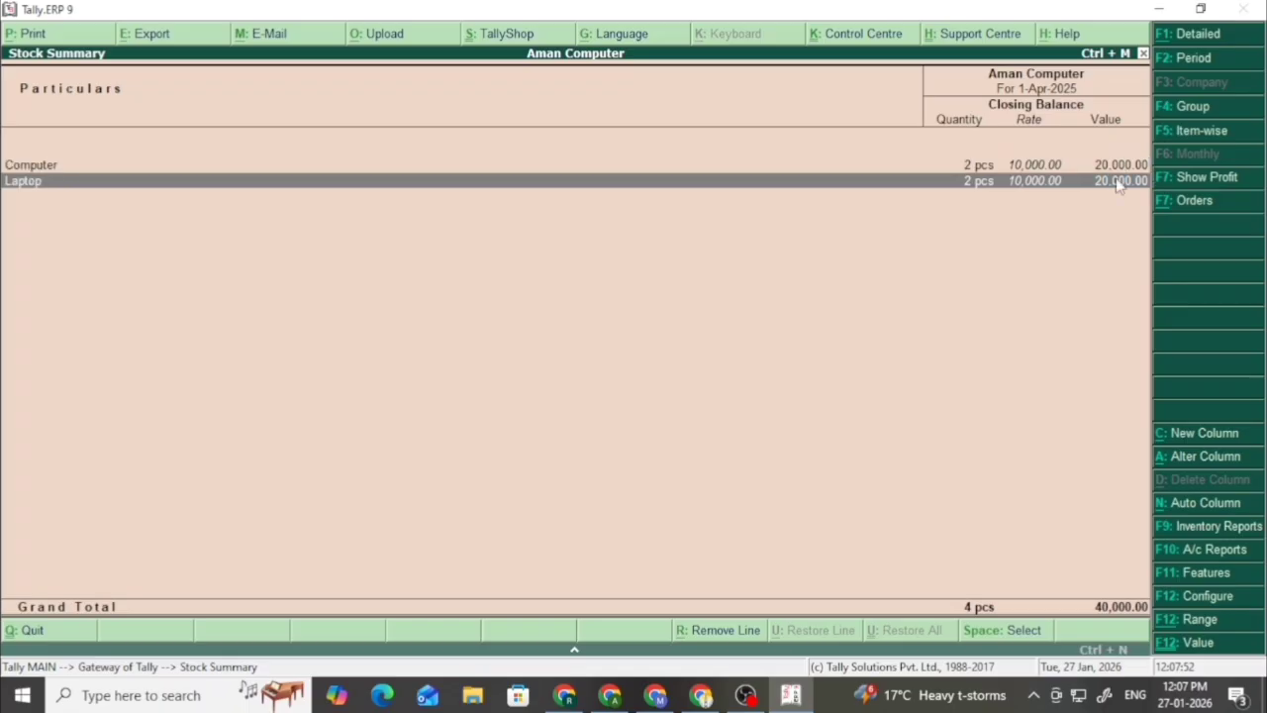
pyautogui.press('Return')
pyautogui.press('Return')
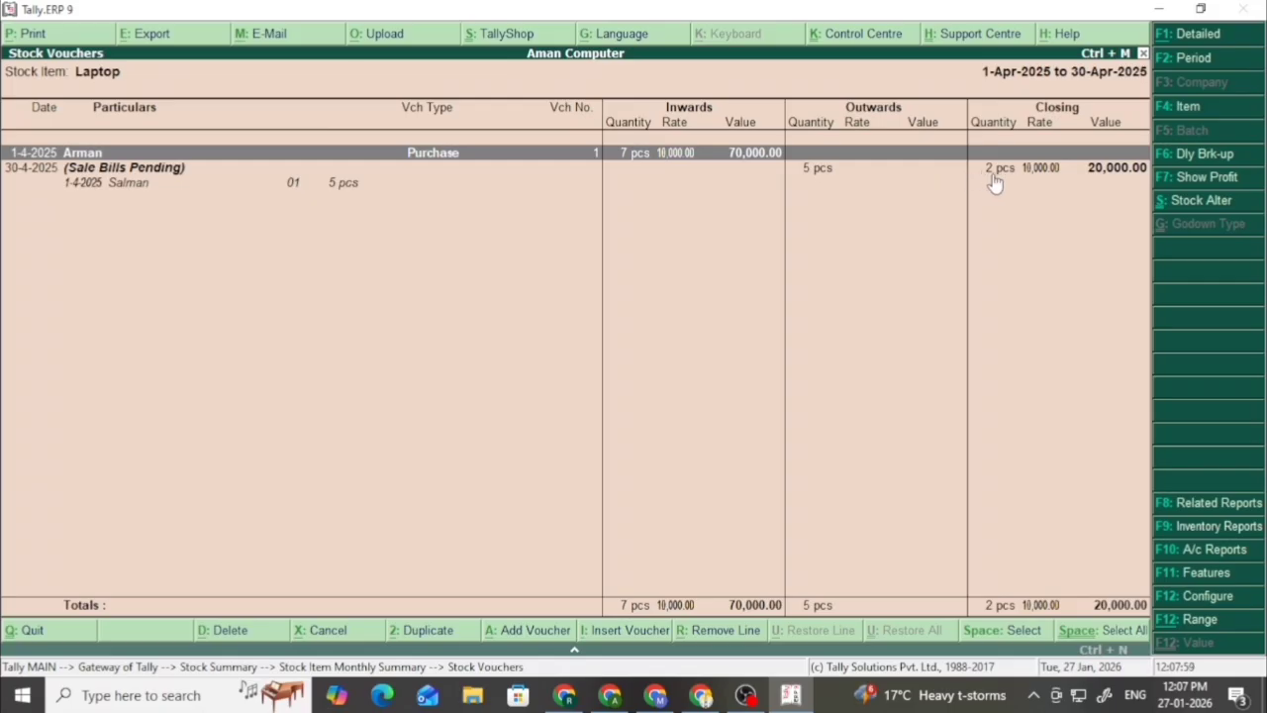
pyautogui.press('Escape')
pyautogui.press('Escape')
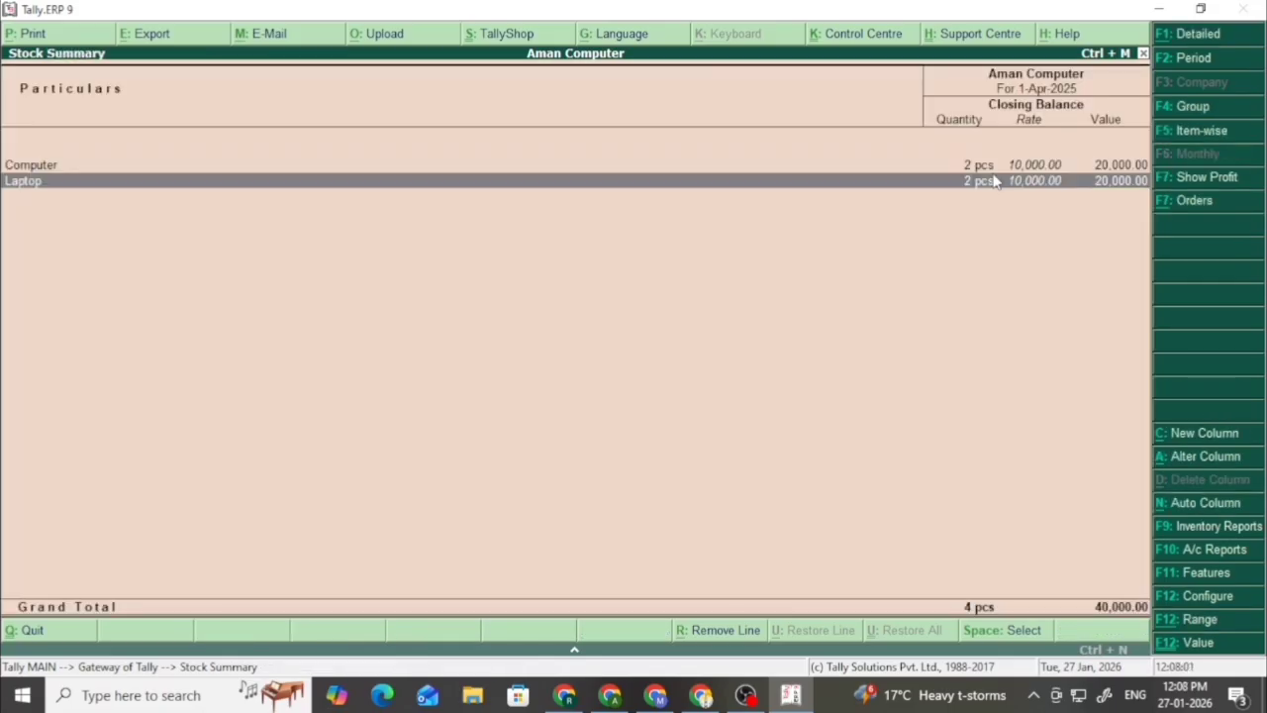
pyautogui.press('Escape')
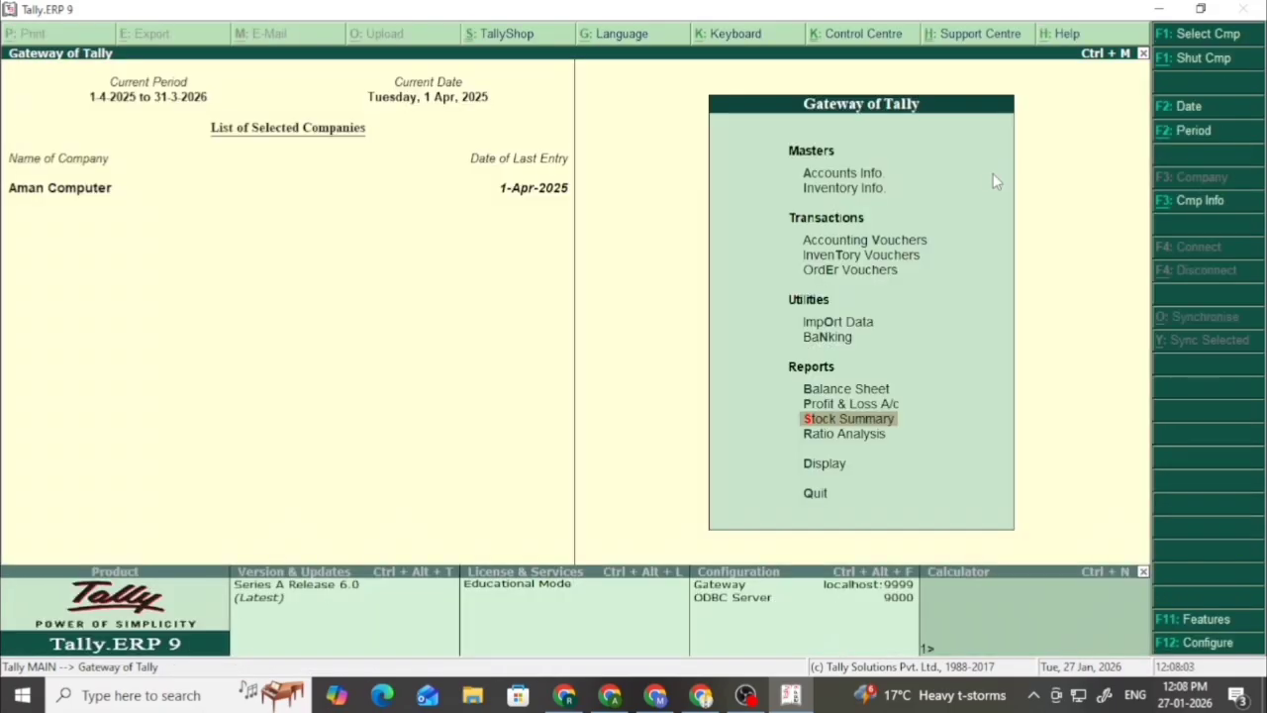
# - Start a Sales voucher under Accounting Vouchers with reference number 01 and the customer's ledger as the party account
pyautogui.press('Up')
pyautogui.press('Up')
pyautogui.press('Up')
pyautogui.press('Up')
pyautogui.press('Up')
pyautogui.press('Up')
pyautogui.press('Up')
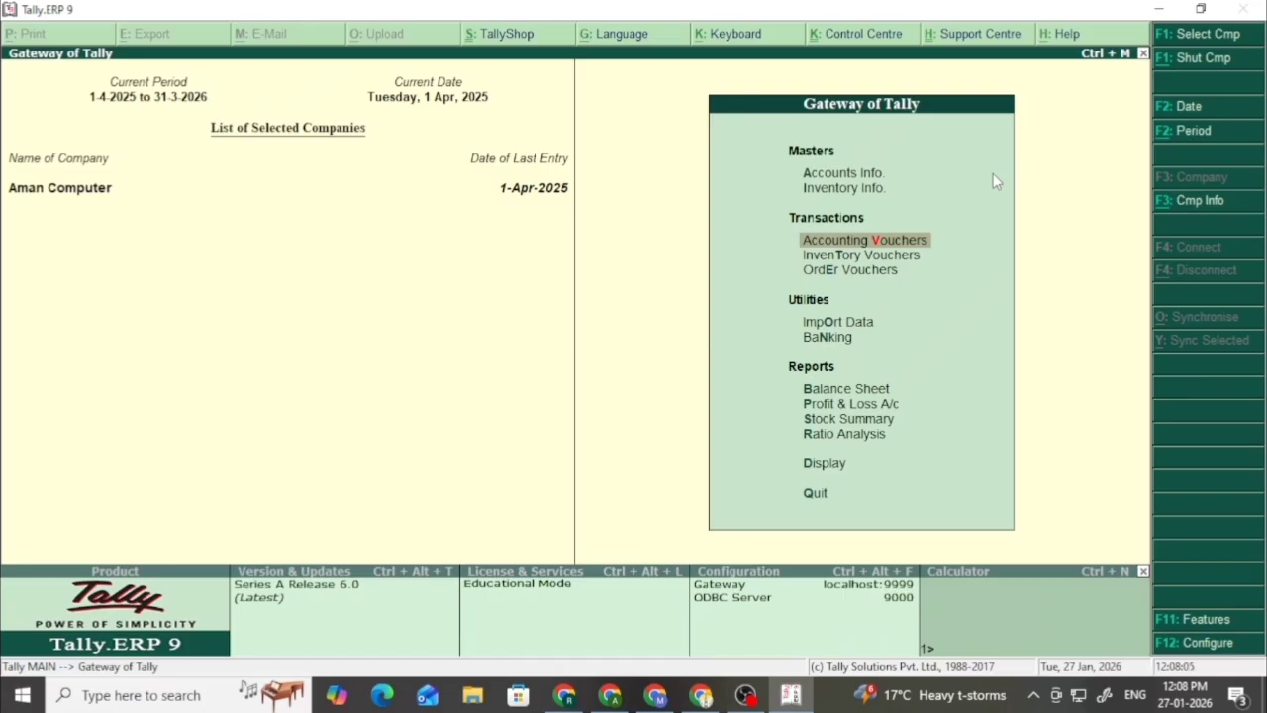
pyautogui.press('Return')
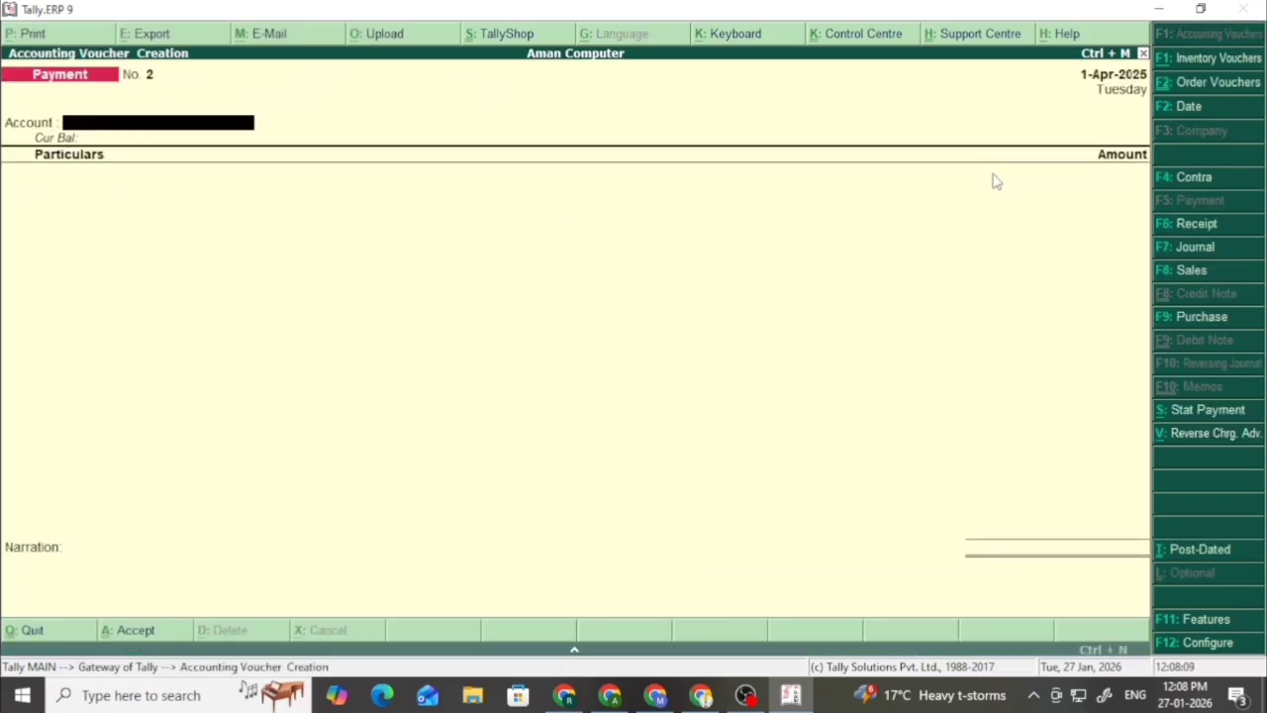
pyautogui.press('F8')
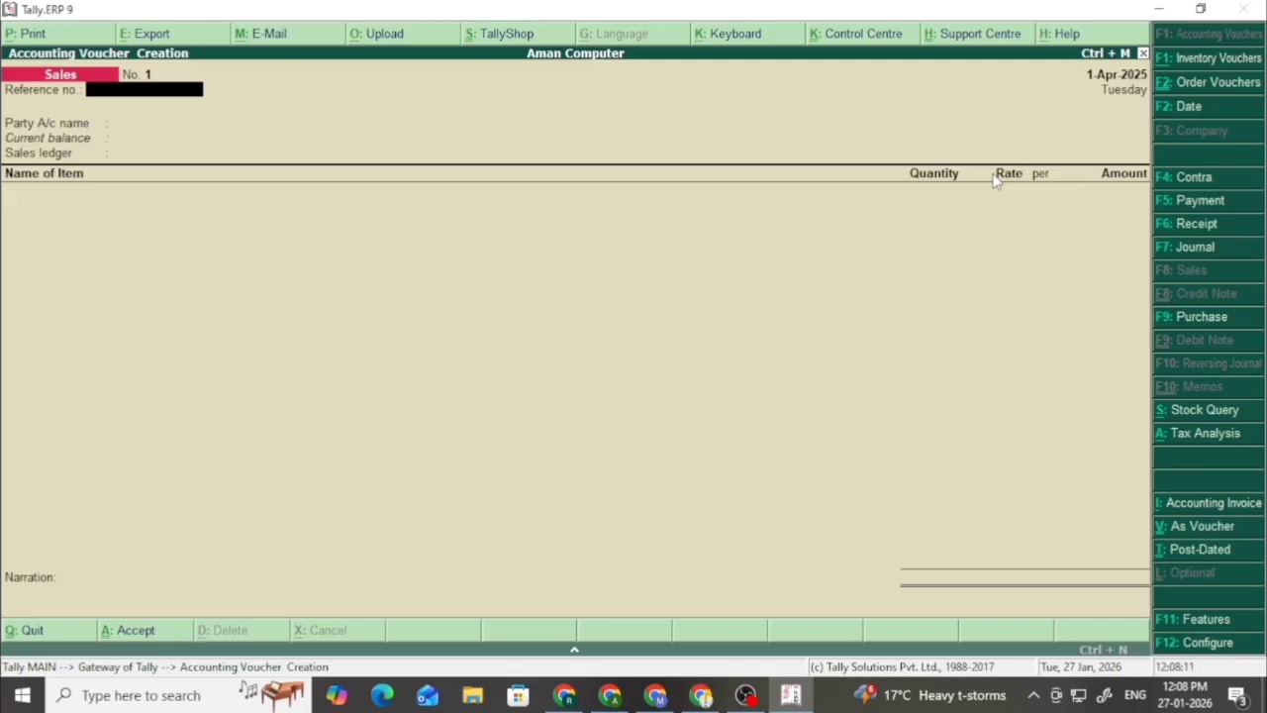
pyautogui.write('01')
pyautogui.press('Return')
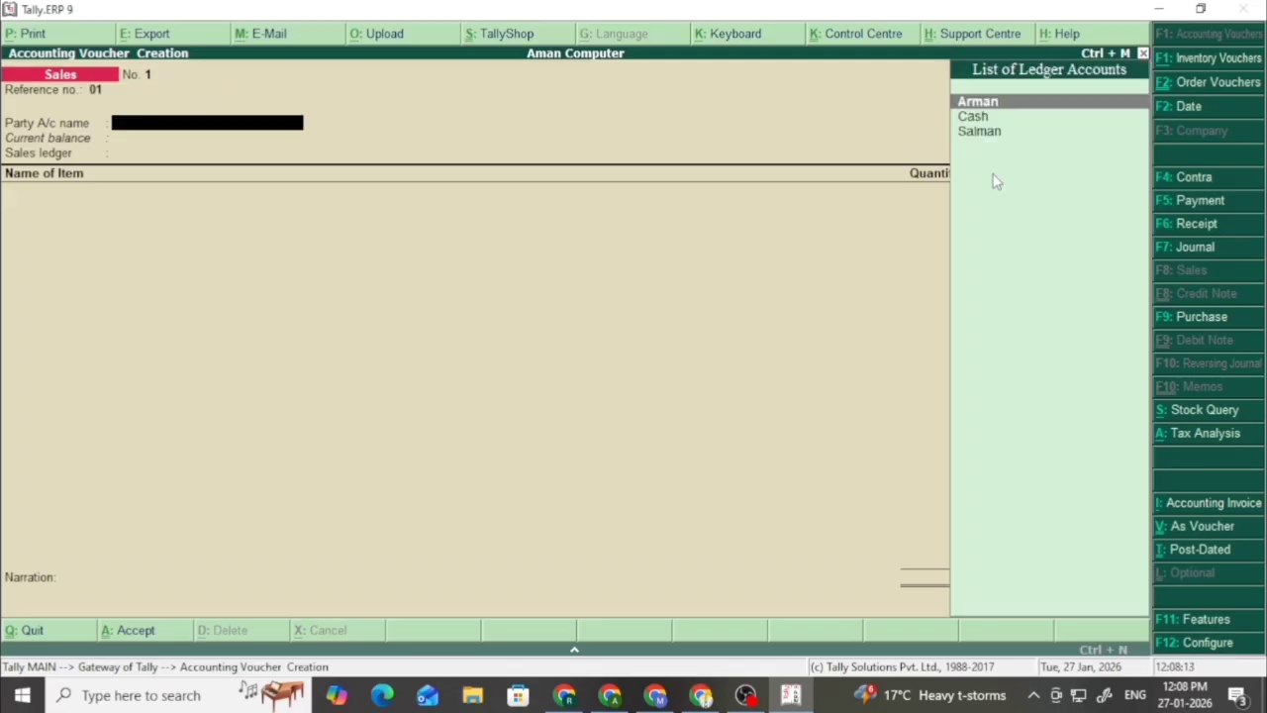
pyautogui.press('Down')
pyautogui.press('Down')
pyautogui.press('Return')
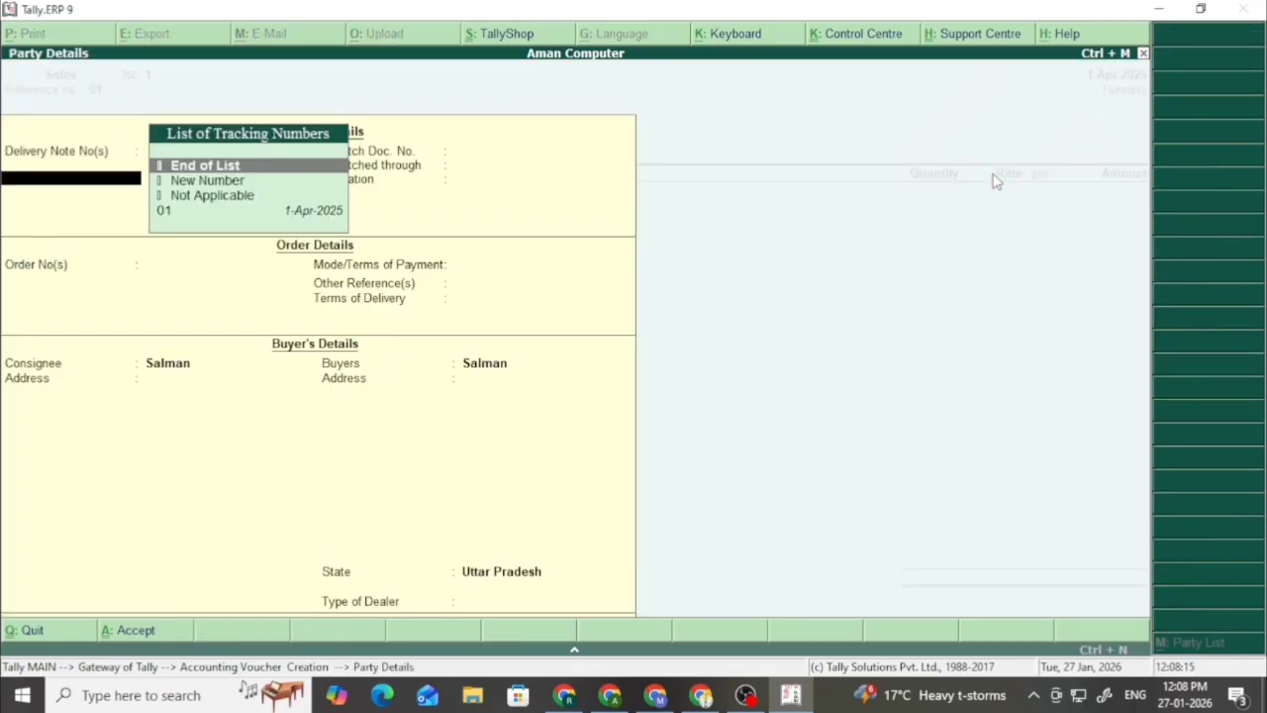
# - Link the sale to delivery note tracking number 01 and end the delivery note list
pyautogui.press('Down')
pyautogui.press('Down')
pyautogui.press('Down')
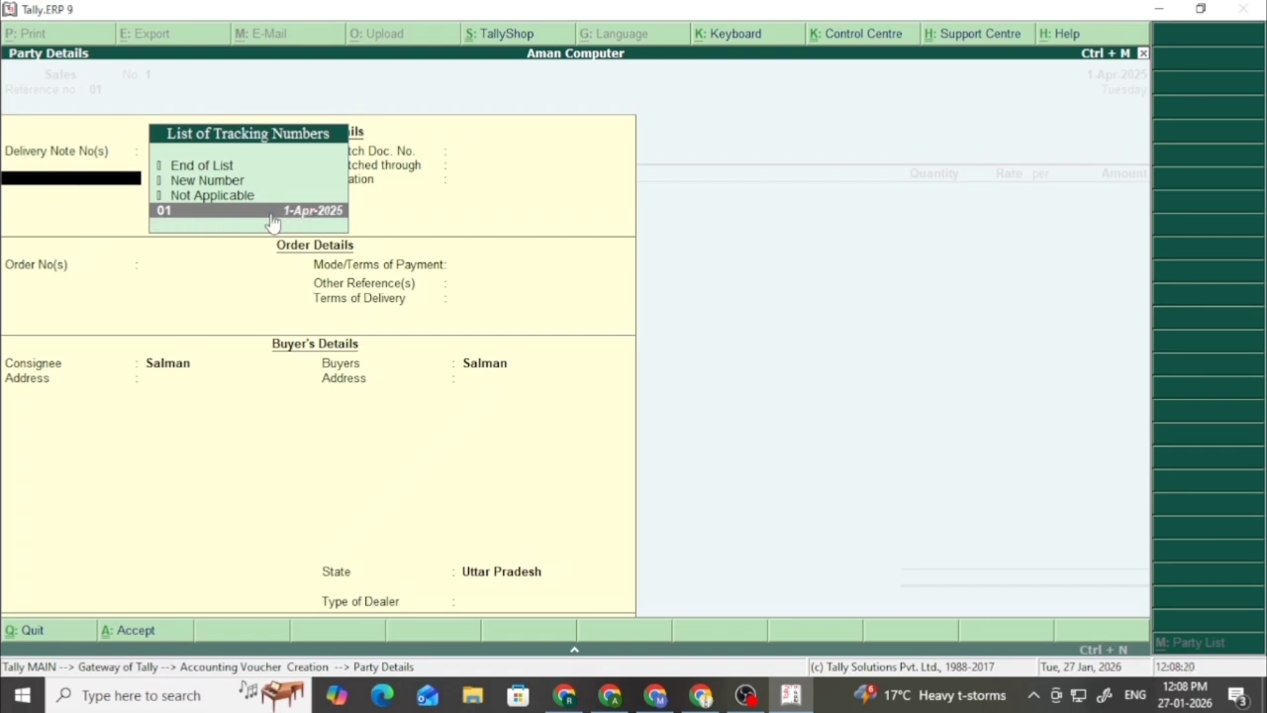
pyautogui.press('Return')
pyautogui.press('Return')
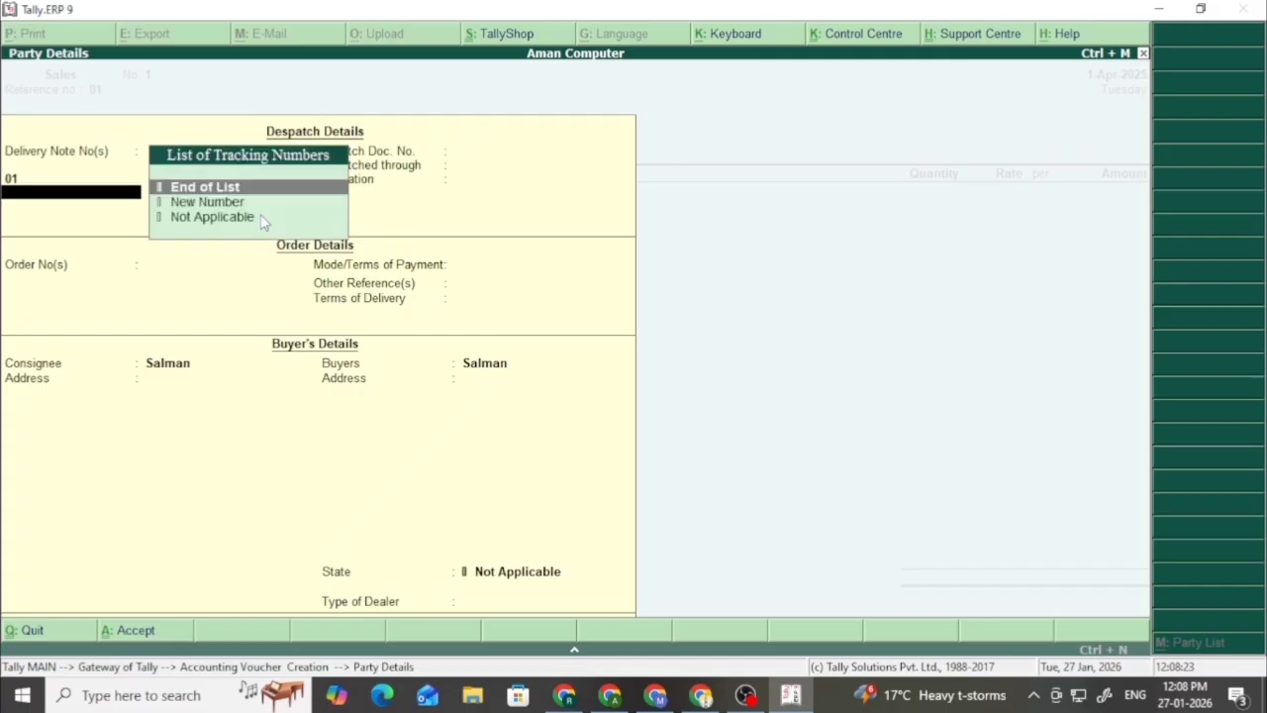
pyautogui.press('Return')
# - Accept the remaining party details with order-001 and dealer type Not Applicable, and use Sale as the sales ledger
pyautogui.press('Return')
pyautogui.press('Return')
pyautogui.press('Return')
pyautogui.press('Return')
pyautogui.press('Return')
pyautogui.press('Return')
pyautogui.press('Return')
pyautogui.press('Return')
pyautogui.press('Return')
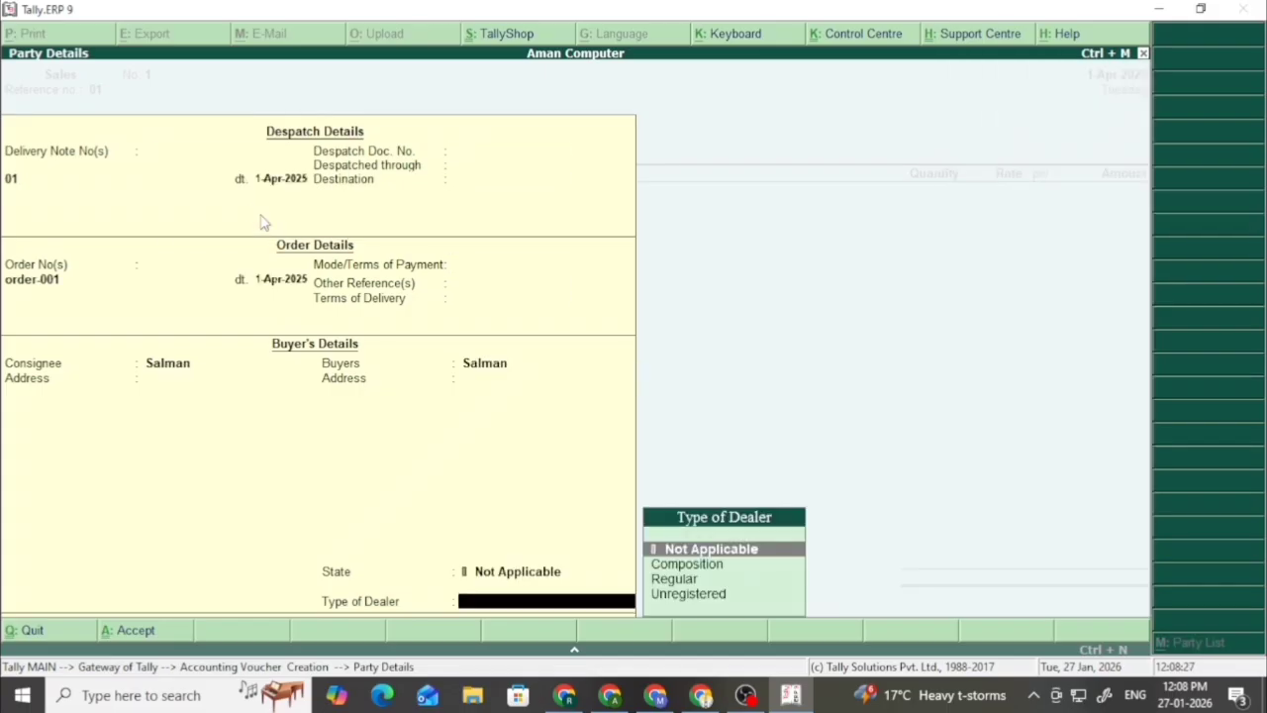
pyautogui.press('Return')
pyautogui.press('Return')
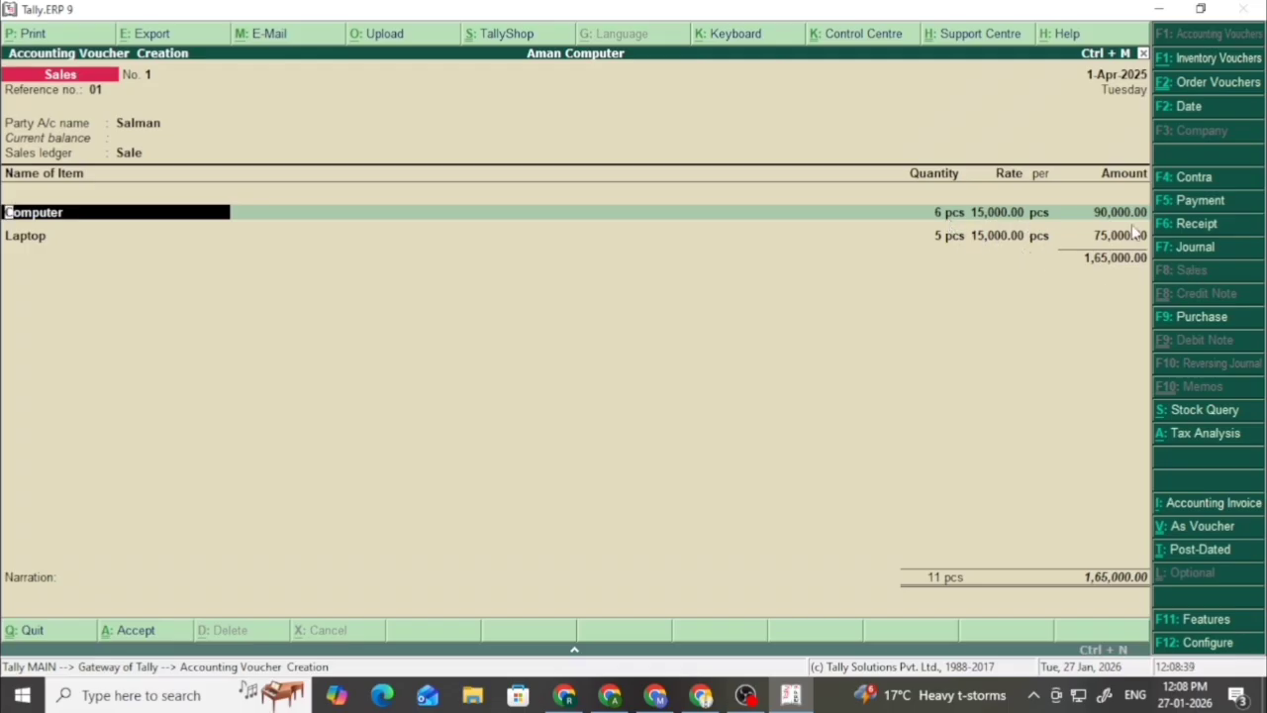
# - Accept the Computer item's allocation of 6 pcs at 15,000 per pcs against tracking number 01
pyautogui.press('Return')
pyautogui.press('Return')
pyautogui.press('Return')
pyautogui.press('Return')
pyautogui.press('Return')
pyautogui.press('Return')
pyautogui.press('Return')
pyautogui.press('Return')
pyautogui.press('Return')
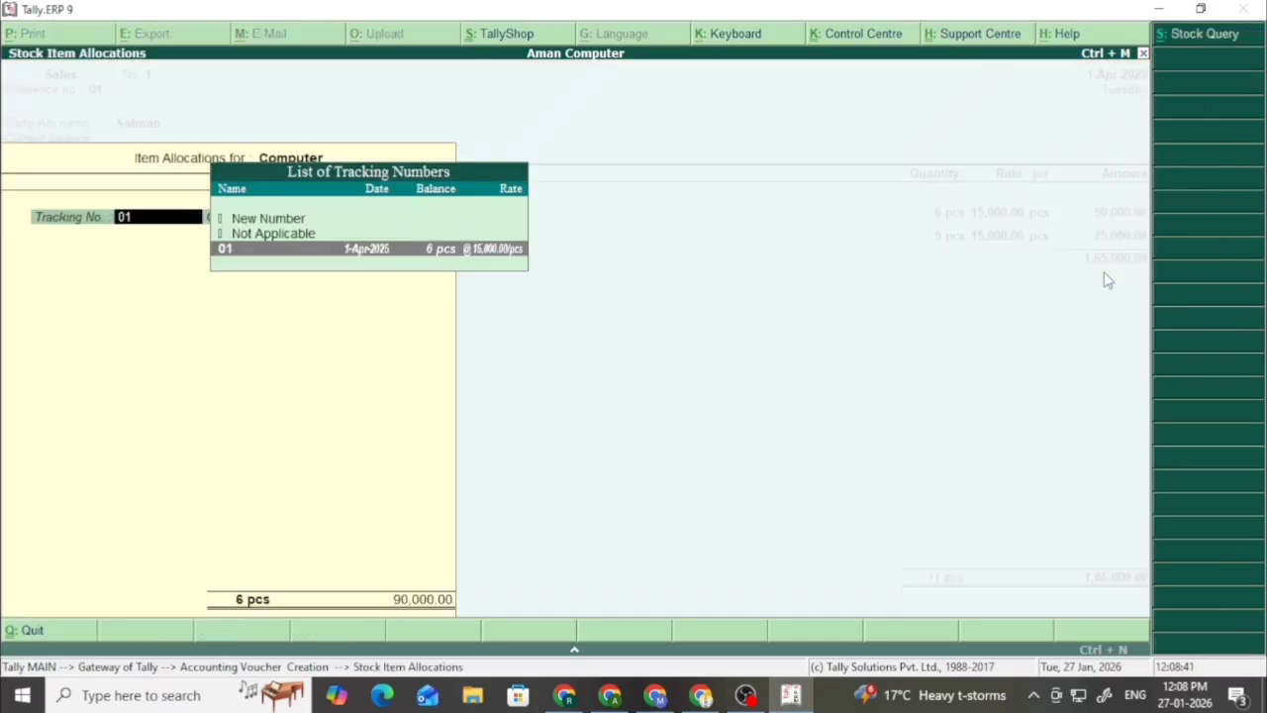
pyautogui.press('Return')
pyautogui.press('Return')
pyautogui.press('Return')
pyautogui.press('Return')
pyautogui.press('Return')
pyautogui.press('Return')
pyautogui.press('Return')
# - Accept the Laptop item's allocation of 5 pcs at 15,000 per pcs against tracking number 01 and end the item list
pyautogui.press('Return')
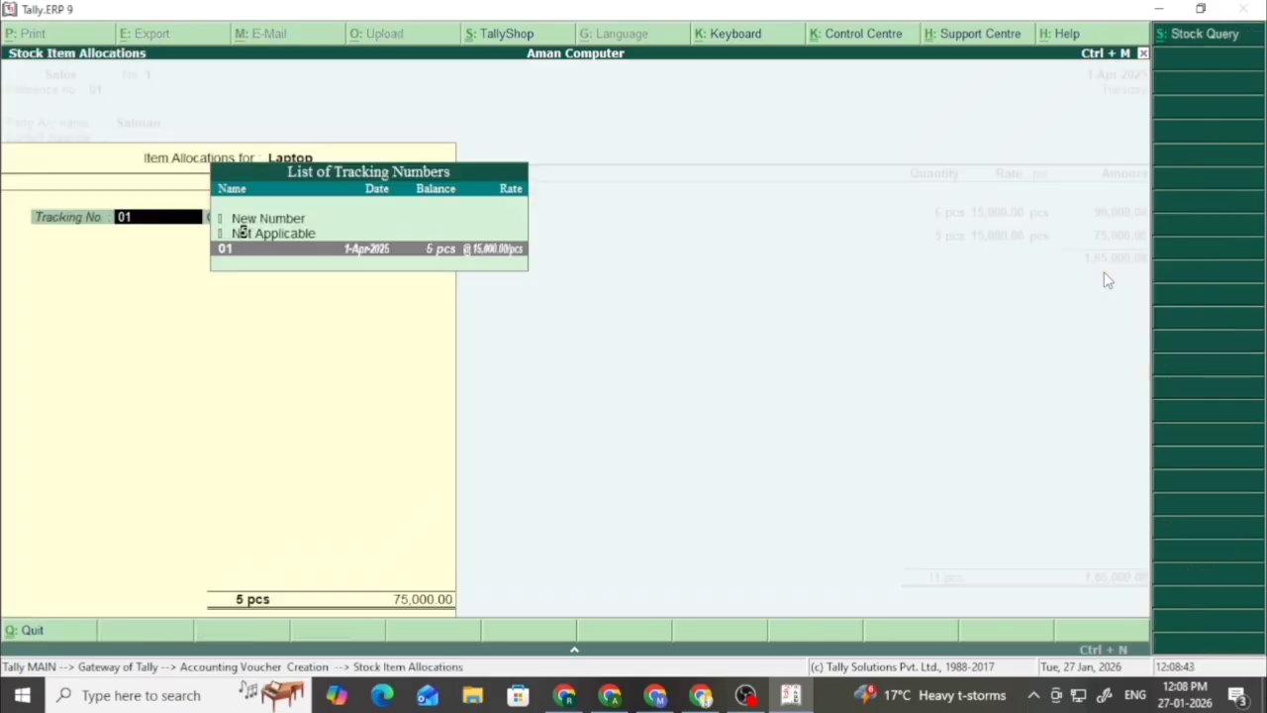
pyautogui.press('Return')
pyautogui.press('Return')
pyautogui.press('Return')
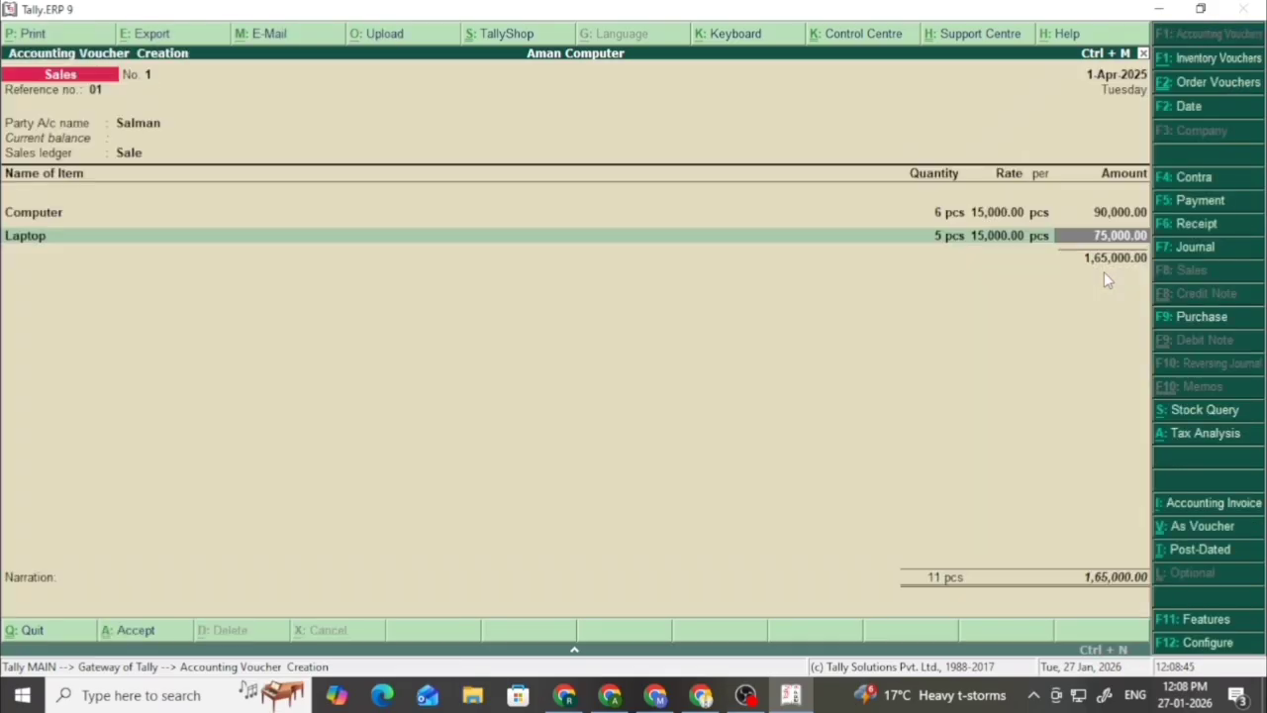
pyautogui.press('Return')
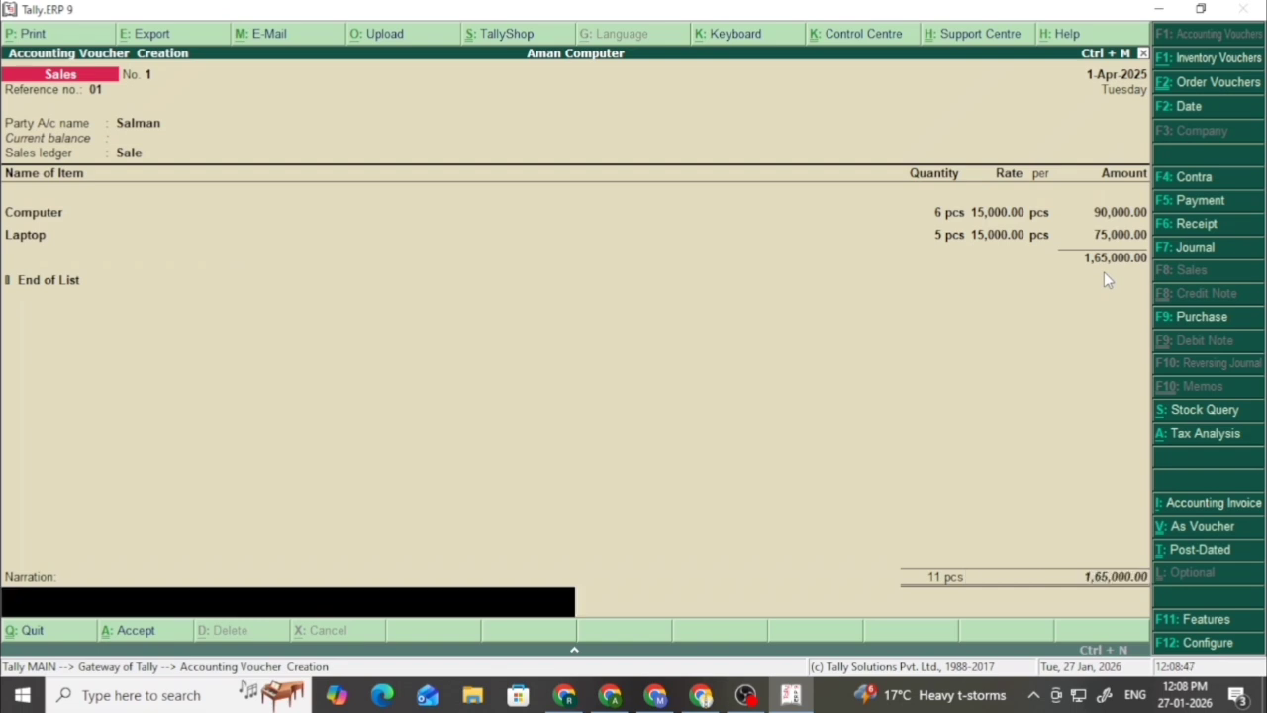
# - Enter the narration "being goods sold" and save the Sales voucher
pyautogui.press('Return')
pyautogui.press('Escape')
pyautogui.write('being goods sold')
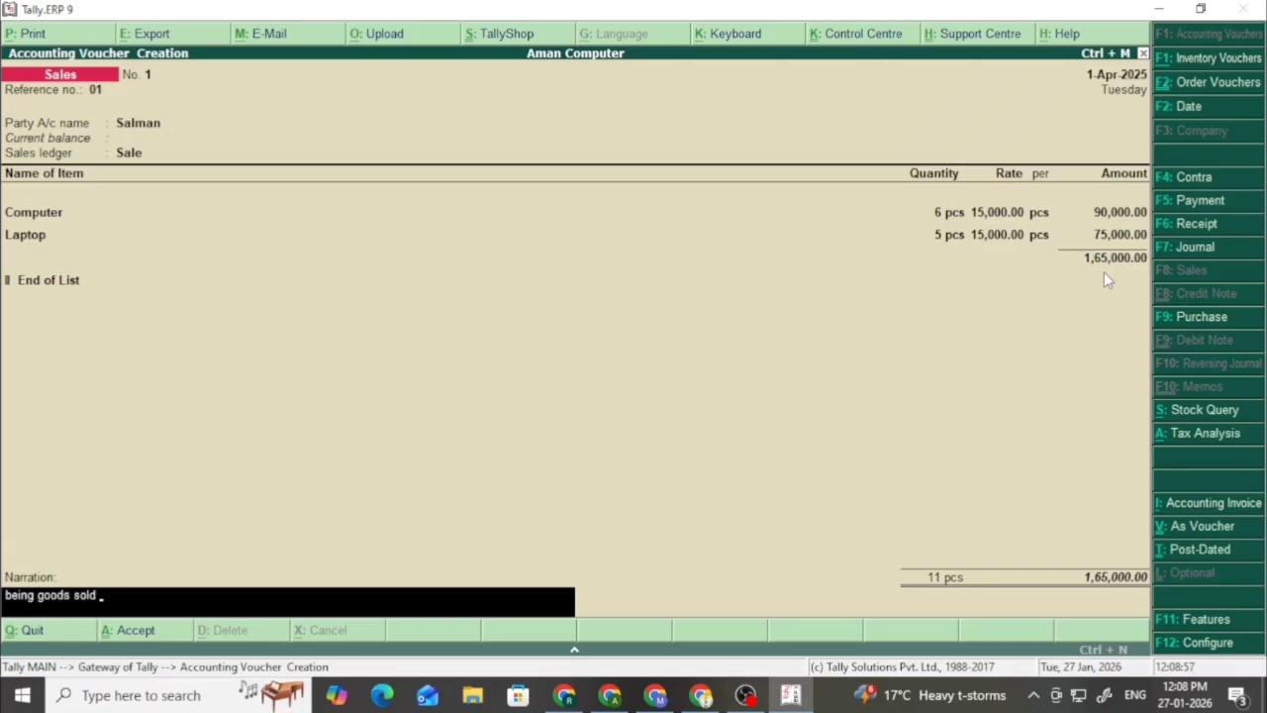
pyautogui.press('Return')
pyautogui.press('Return')
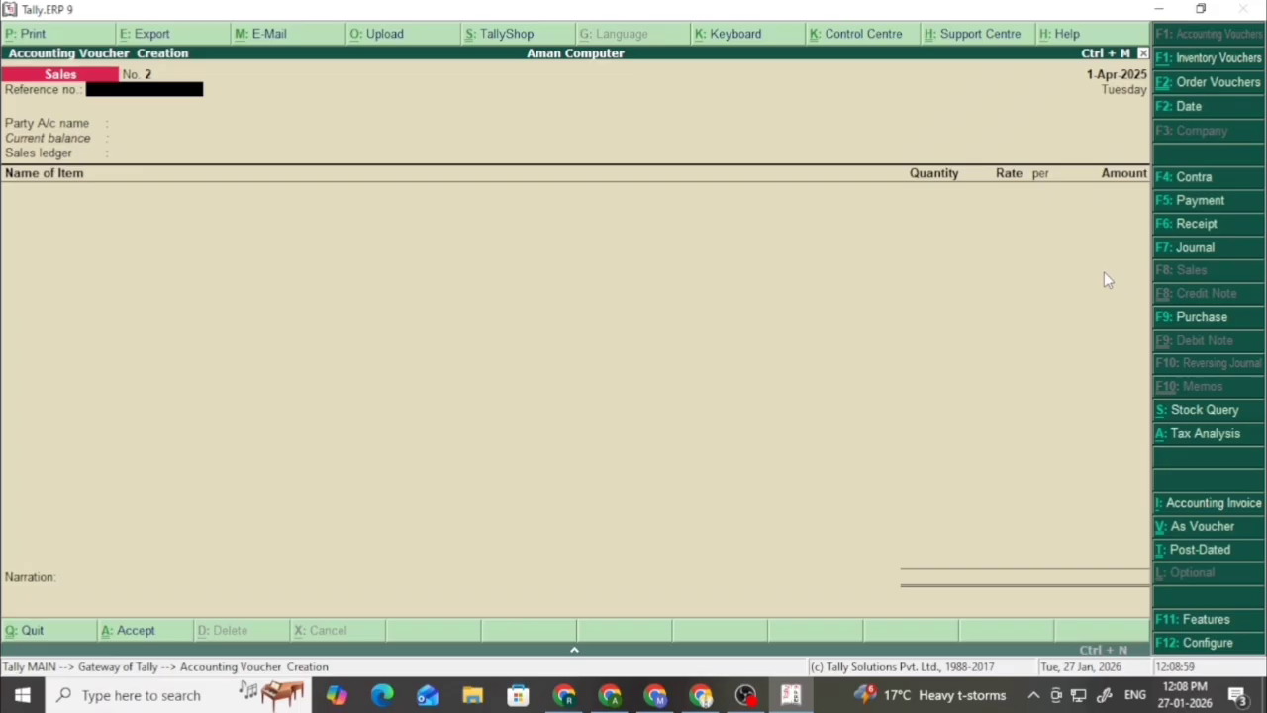
# - Leave sales voucher creation and examine the Sundry Debtors group summary from the Ratio Analysis report
pyautogui.press('Escape')
pyautogui.press('Return')
pyautogui.press('Down')
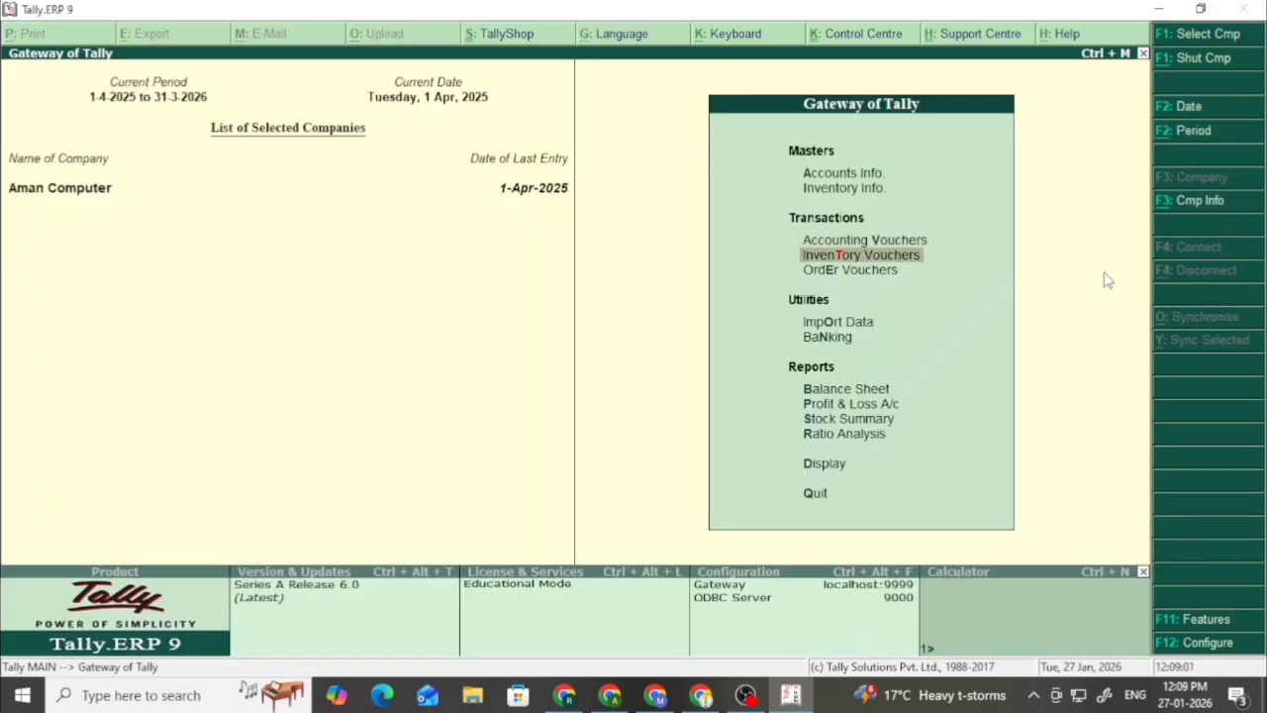
pyautogui.press('Down')
pyautogui.press('Down')
pyautogui.press('Down')
pyautogui.press('Down')
pyautogui.press('Down')
pyautogui.press('Down')
pyautogui.press('Down')
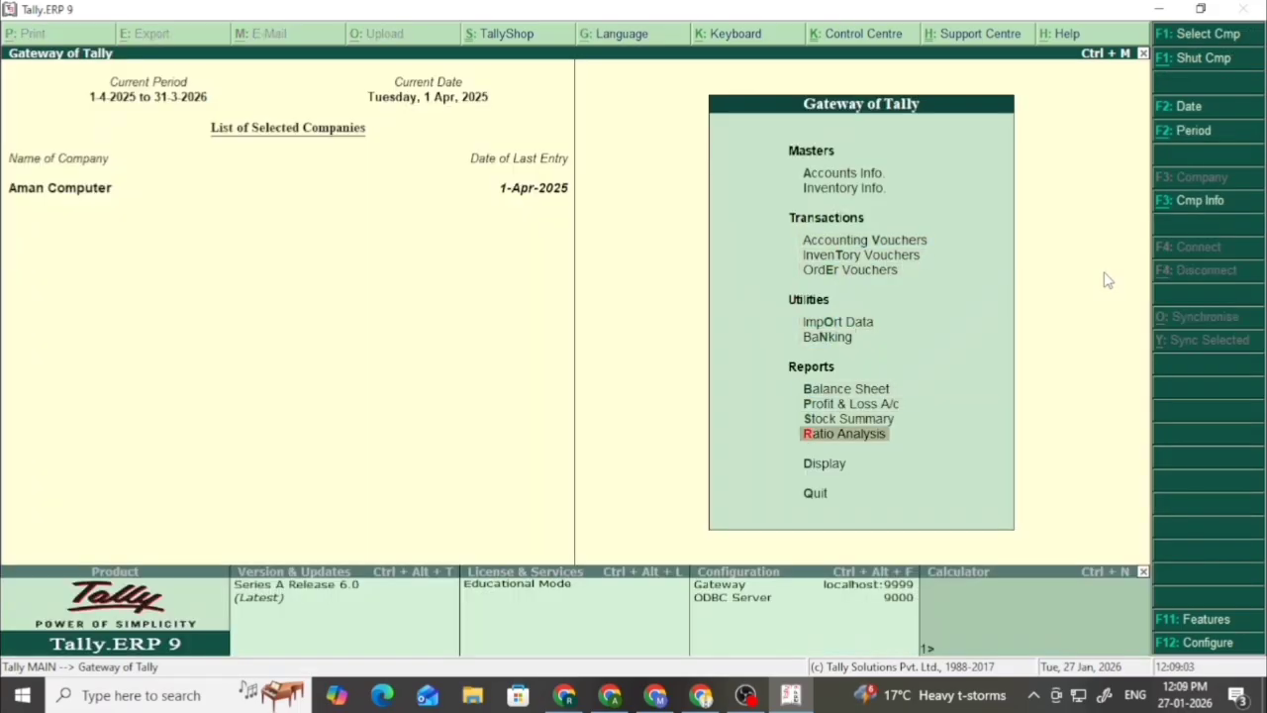
pyautogui.press('Return')
pyautogui.press('Down')
pyautogui.press('Down')
pyautogui.press('Down')
pyautogui.press('Down')
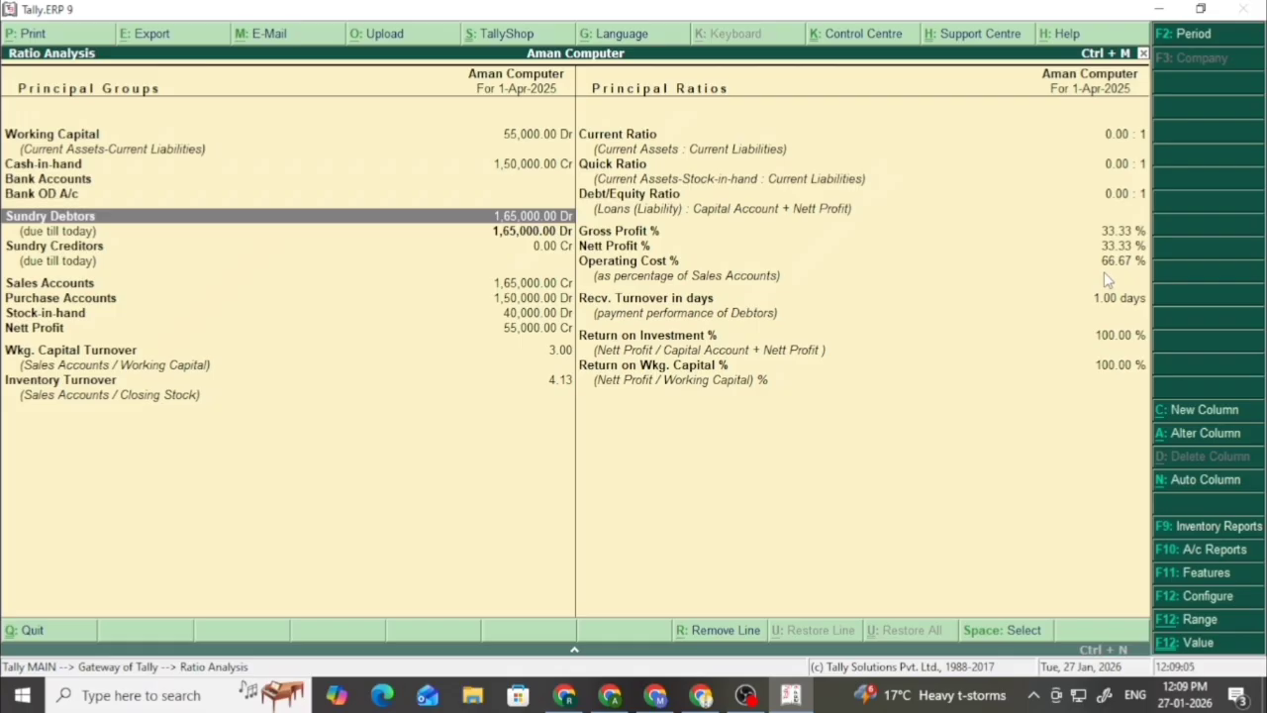
pyautogui.press('Return')
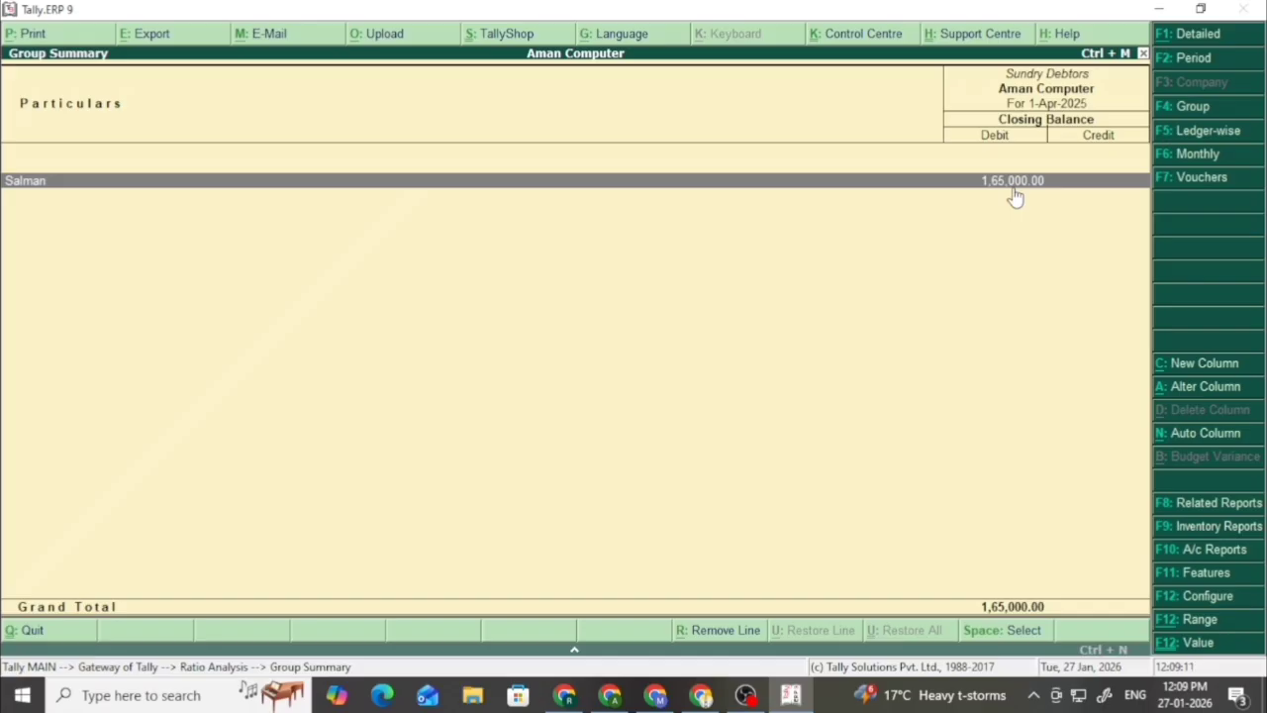
pyautogui.press('Escape')
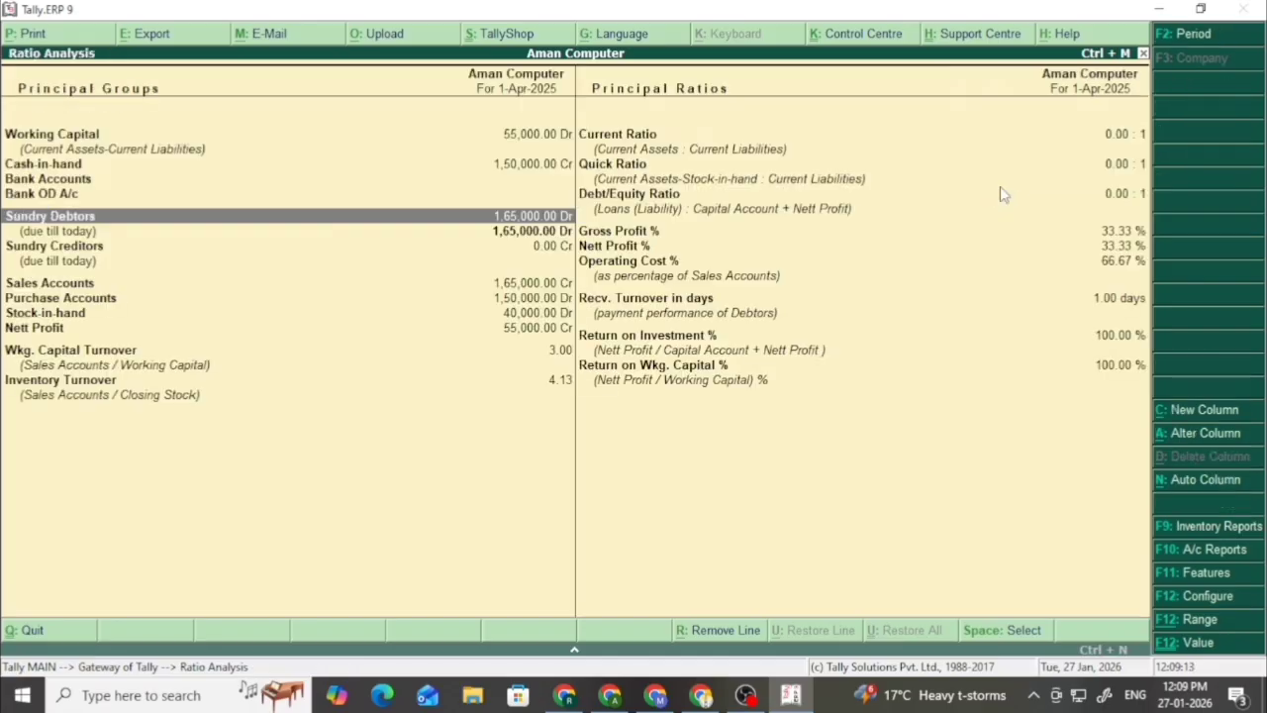
pyautogui.press('Escape')
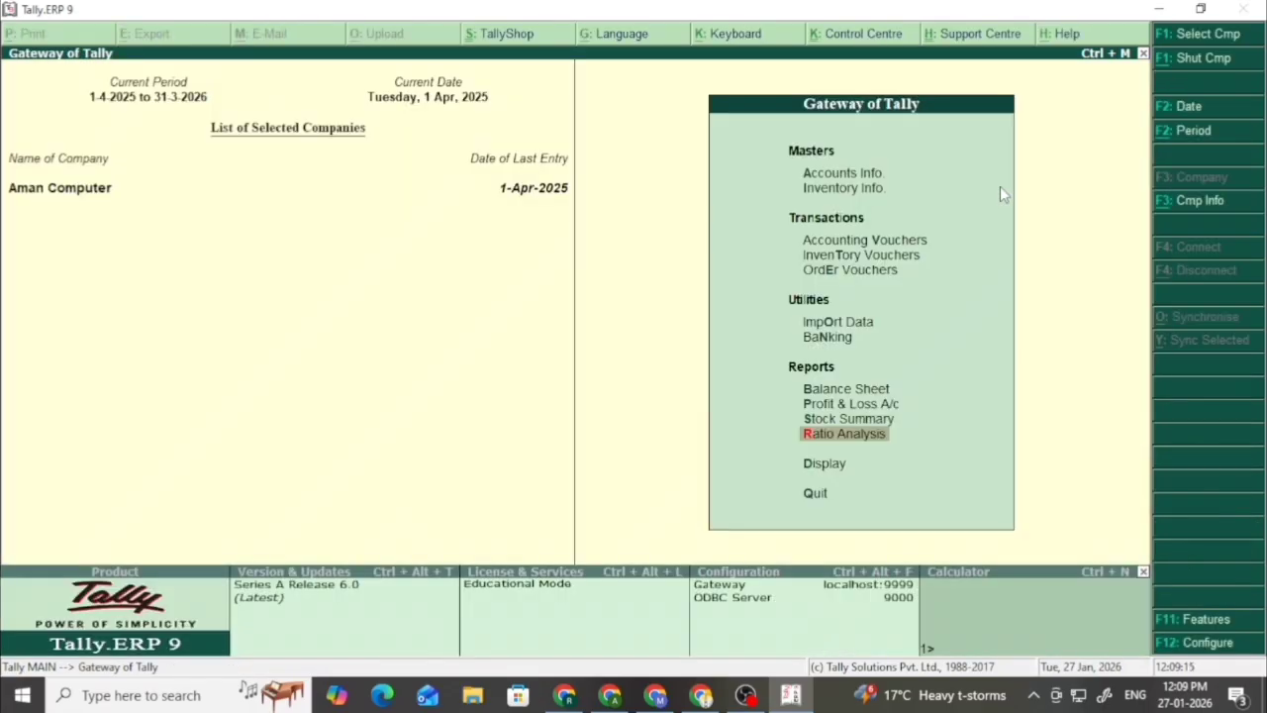
# - Examine the Receivables outstandings in the Statements of Accounts for the customer's pending bill, then return to the Gateway of Tally
pyautogui.press('Down')
pyautogui.press('Return')
pyautogui.press('Down')
pyautogui.press('Down')
pyautogui.press('Down')
pyautogui.press('Down')
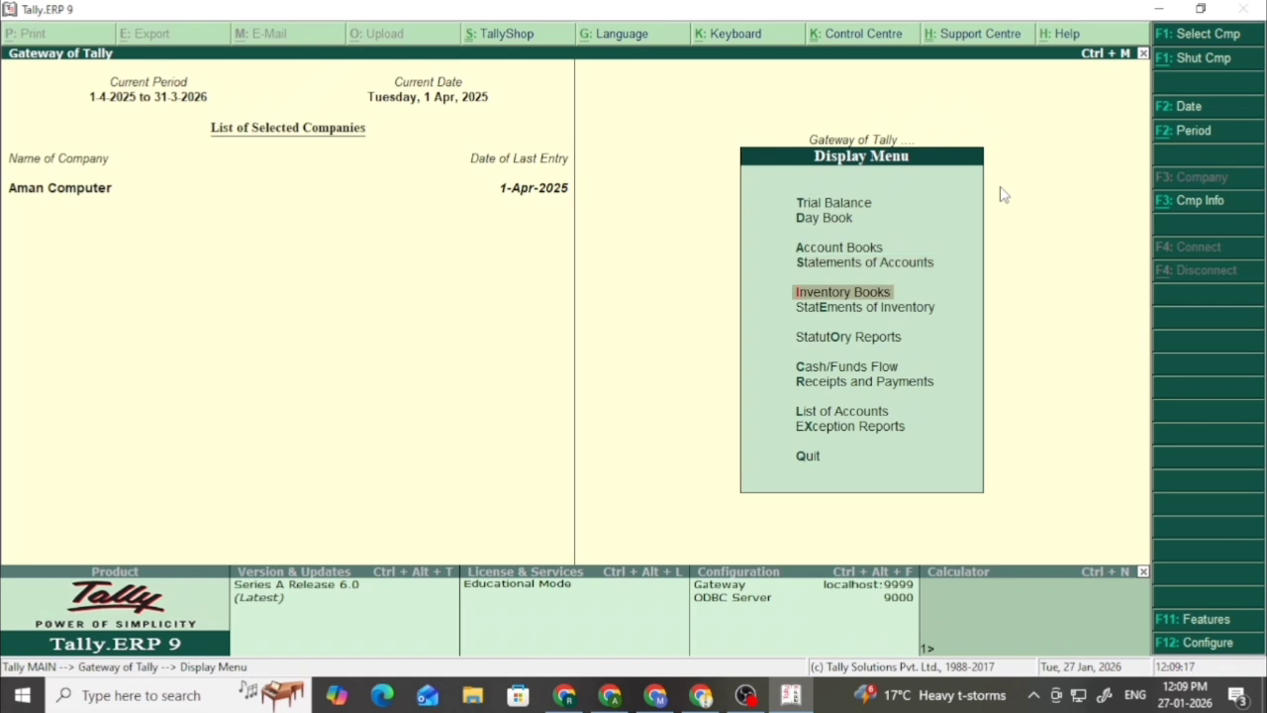
pyautogui.press('Down')
pyautogui.press('Return')
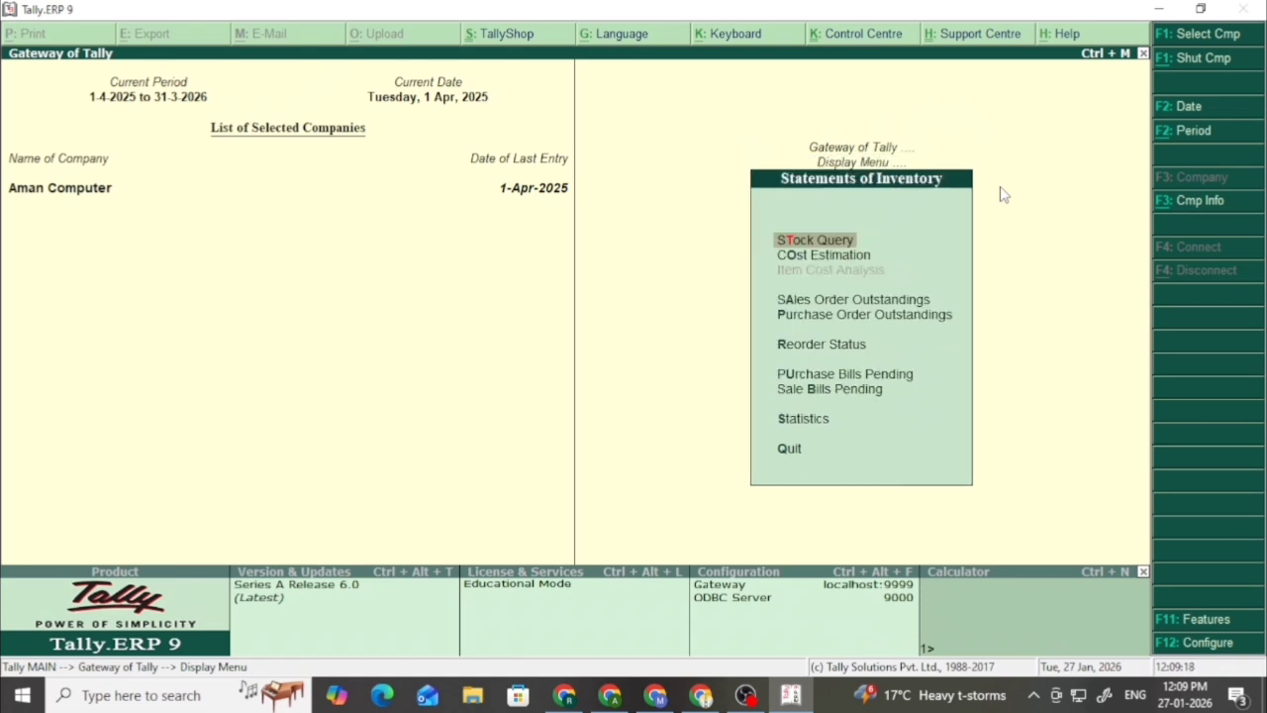
pyautogui.press('Escape')
pyautogui.press('Up')
pyautogui.press('Up')
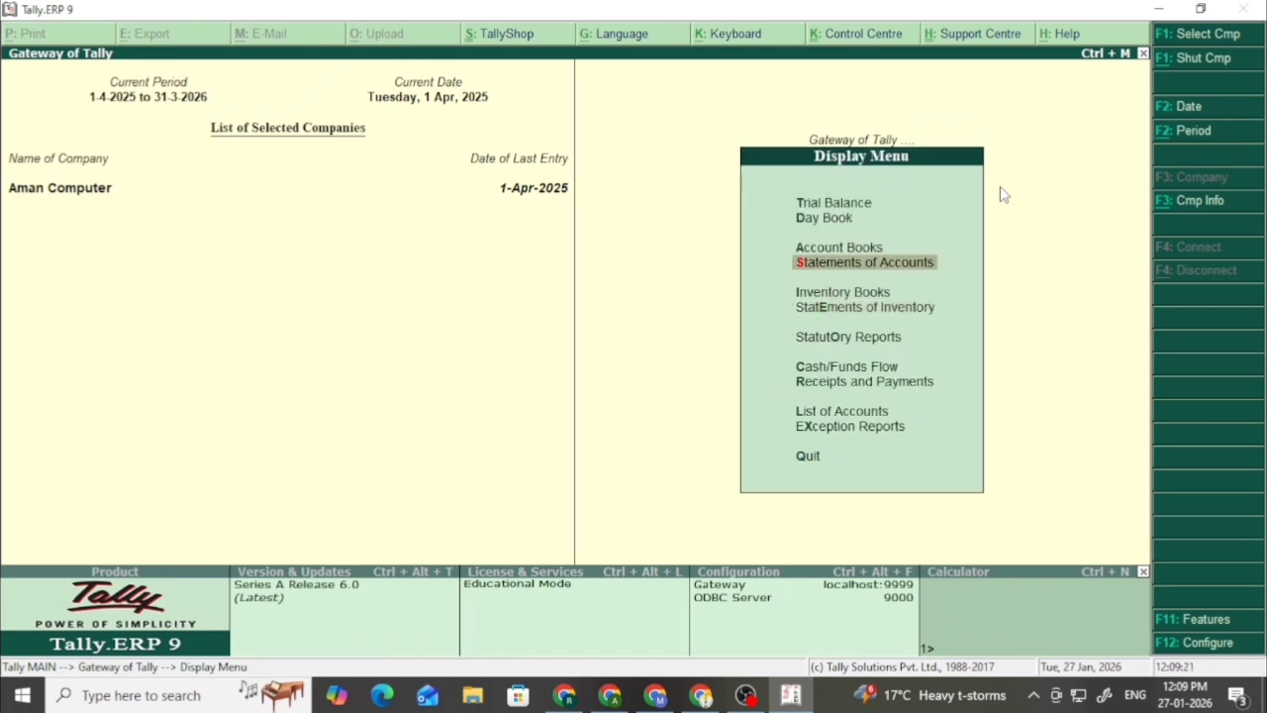
pyautogui.press('Return')
pyautogui.press('Down')
pyautogui.press('Up')
pyautogui.press('Return')
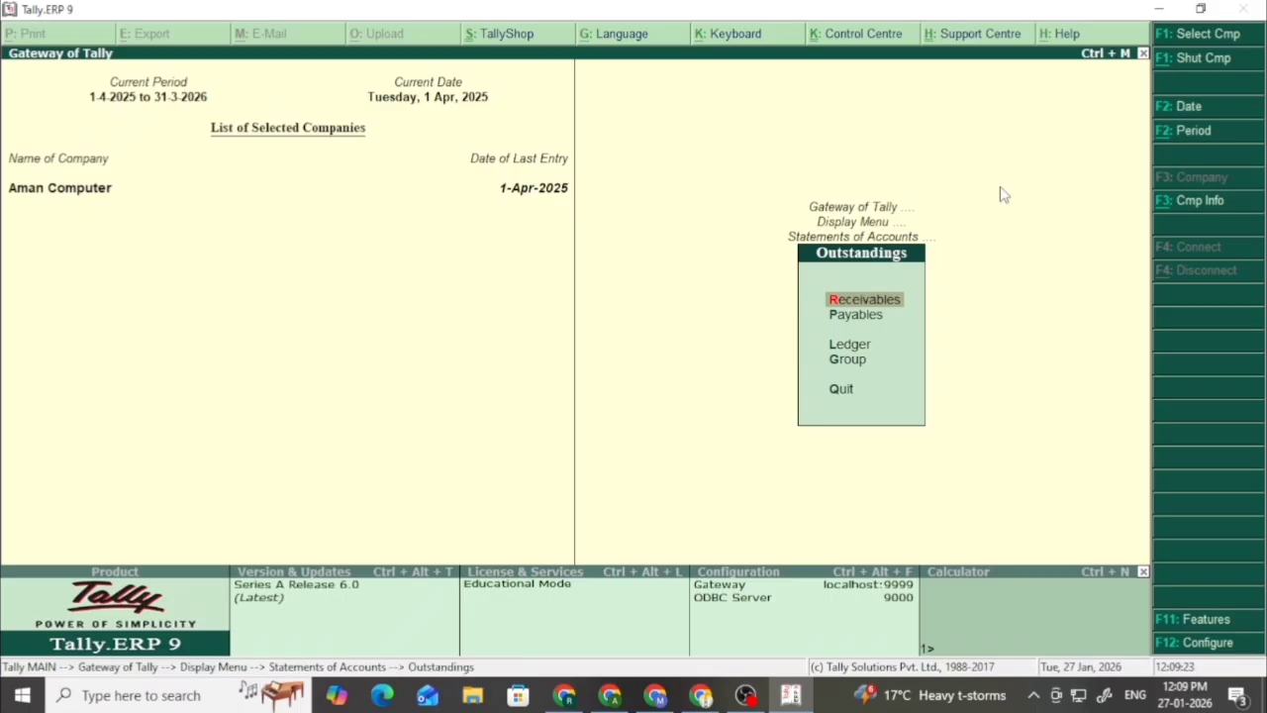
pyautogui.press('Return')
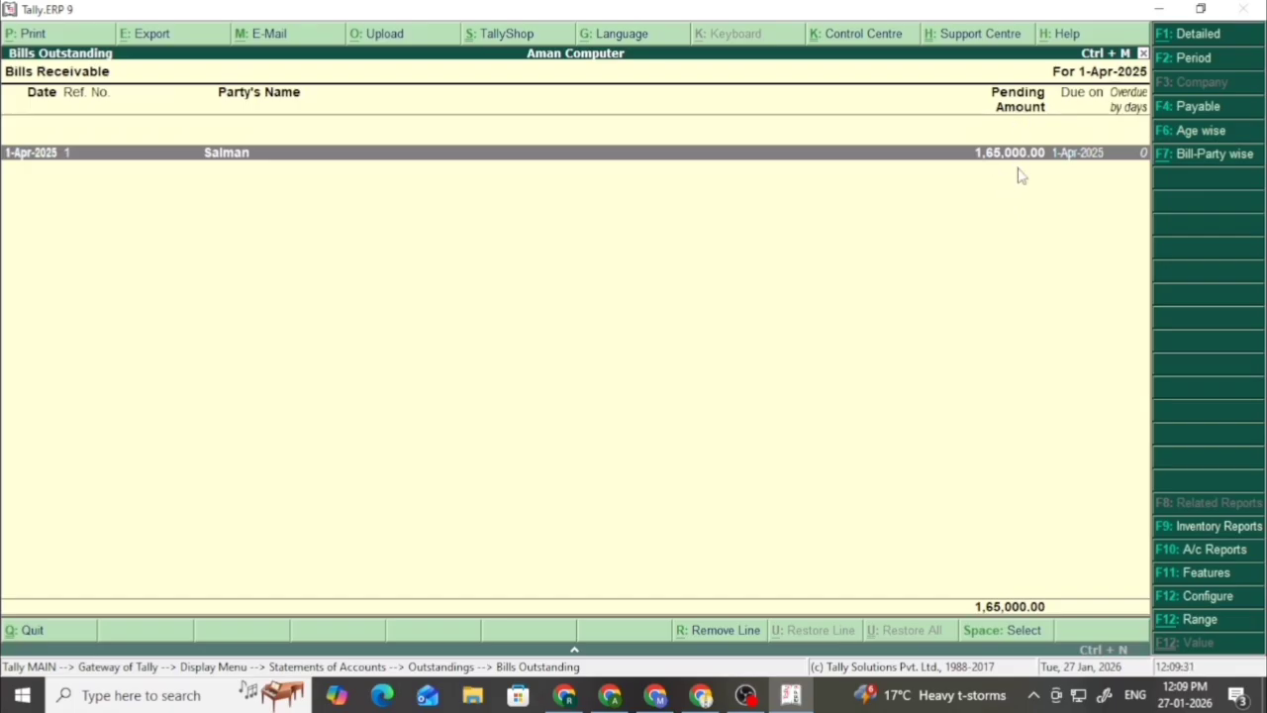
pyautogui.press('Escape')
pyautogui.press('Escape')
pyautogui.press('Escape')
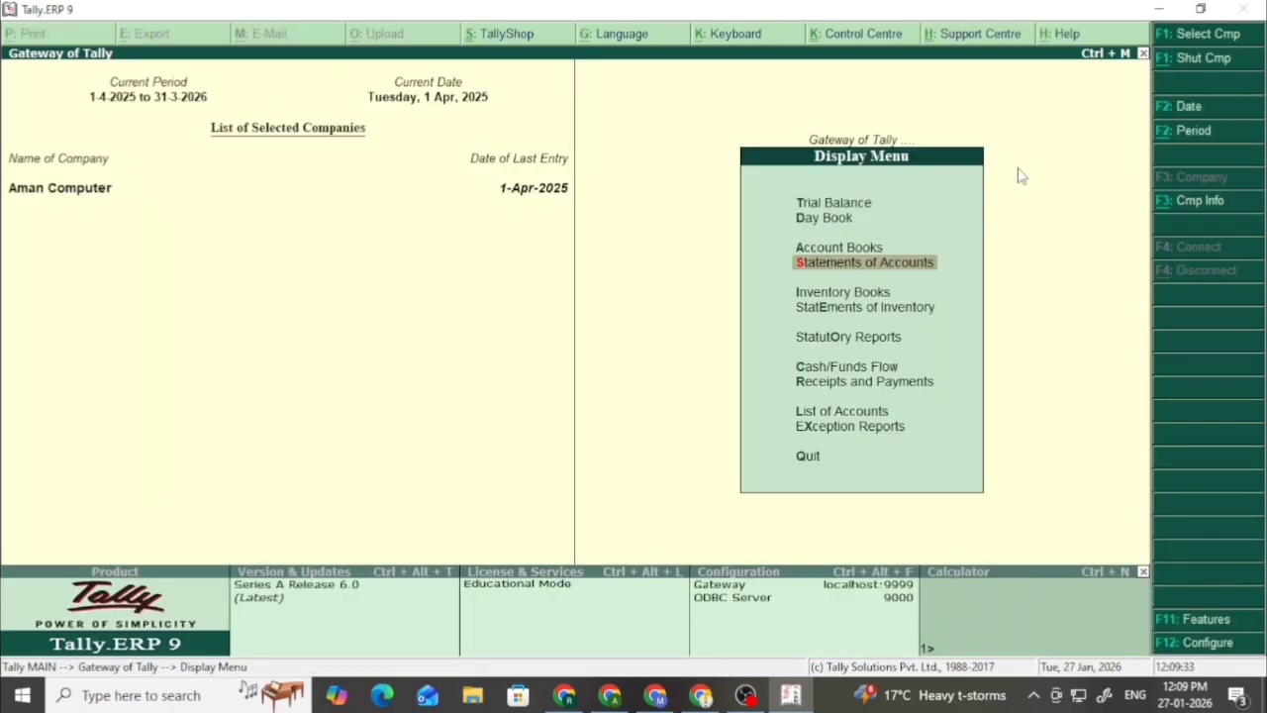
pyautogui.press('Escape')
# - Start a Receipt voucher under Accounting Vouchers with Cash as the account
pyautogui.press('Up')
pyautogui.press('Up')
pyautogui.press('Up')
pyautogui.press('Up')
pyautogui.press('Up')
pyautogui.press('Up')
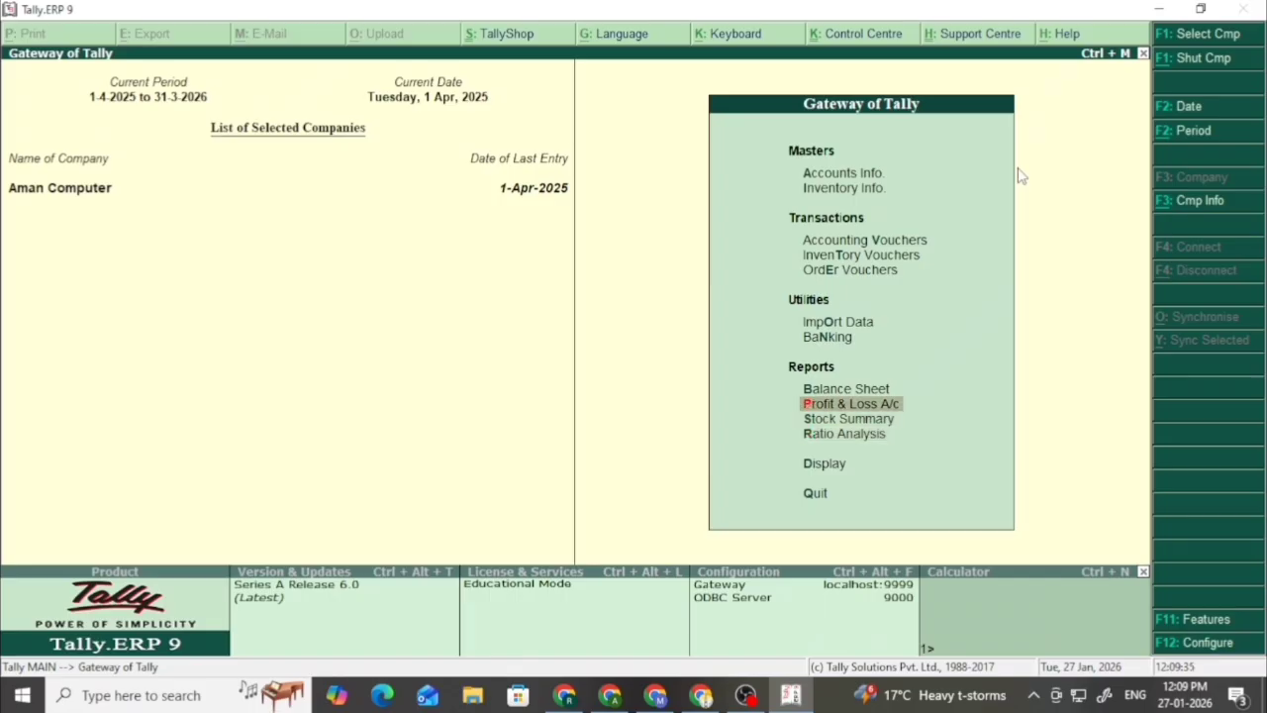
pyautogui.press('Up')
pyautogui.press('Up')
pyautogui.press('Up')
pyautogui.press('Return')
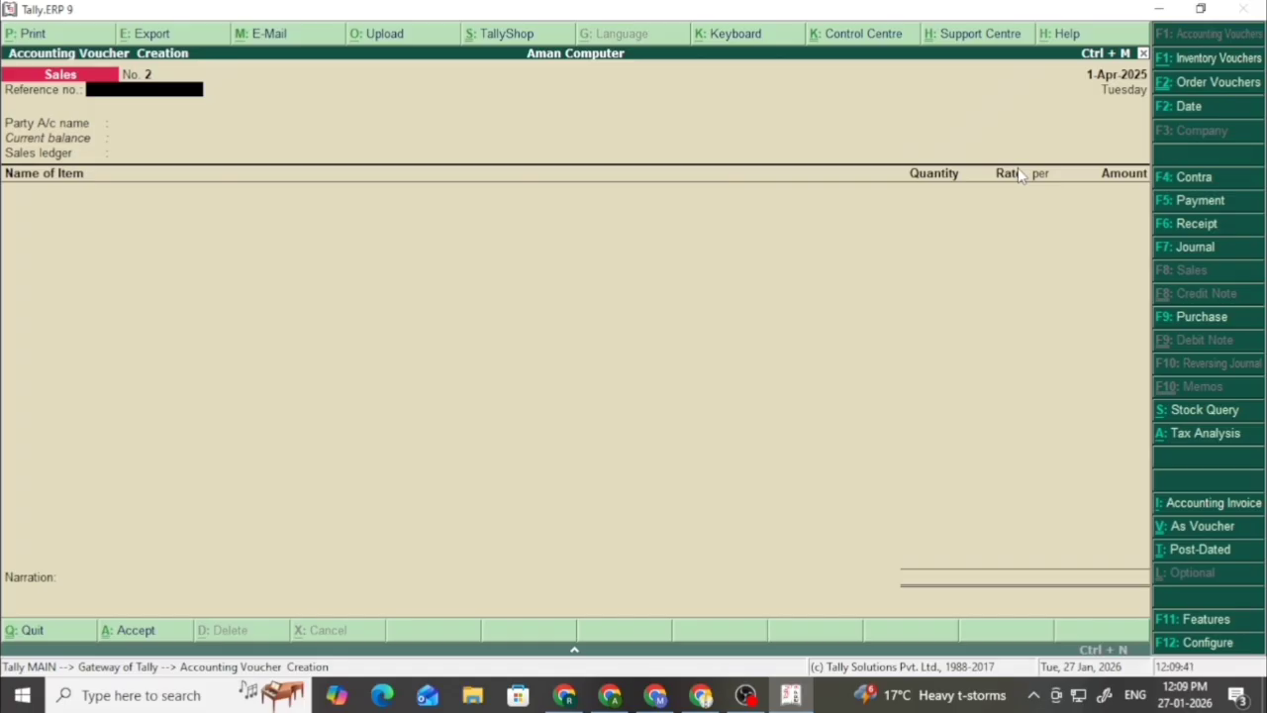
pyautogui.press('F6')
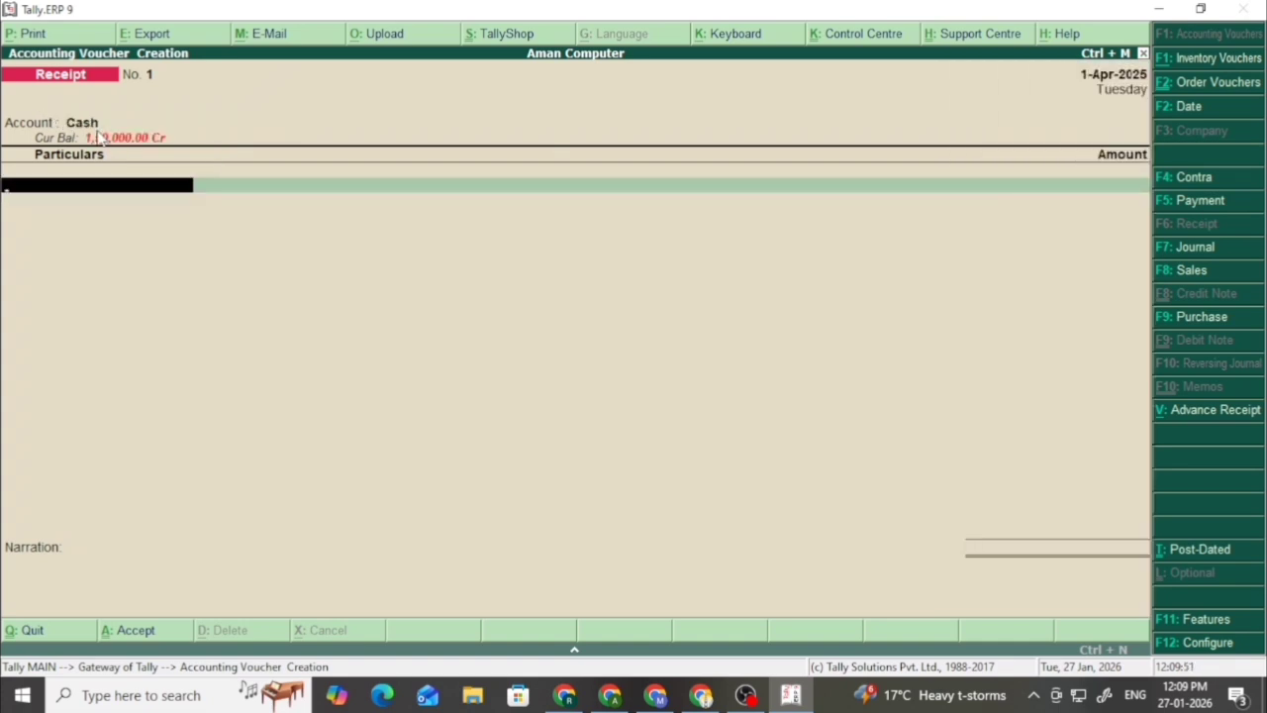
# - Credit the customer's ledger with 1,65,000 in the Receipt voucher
pyautogui.press('Down')
pyautogui.press('Down')
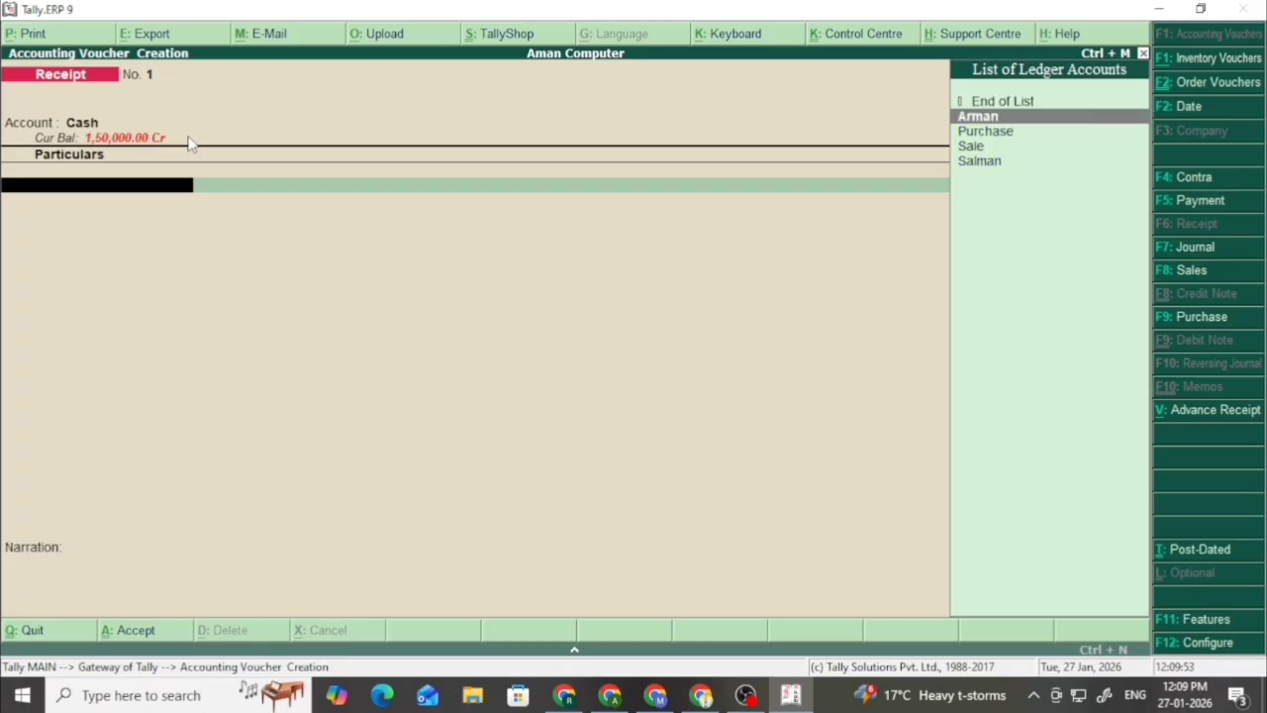
pyautogui.press('Down')
pyautogui.press('Down')
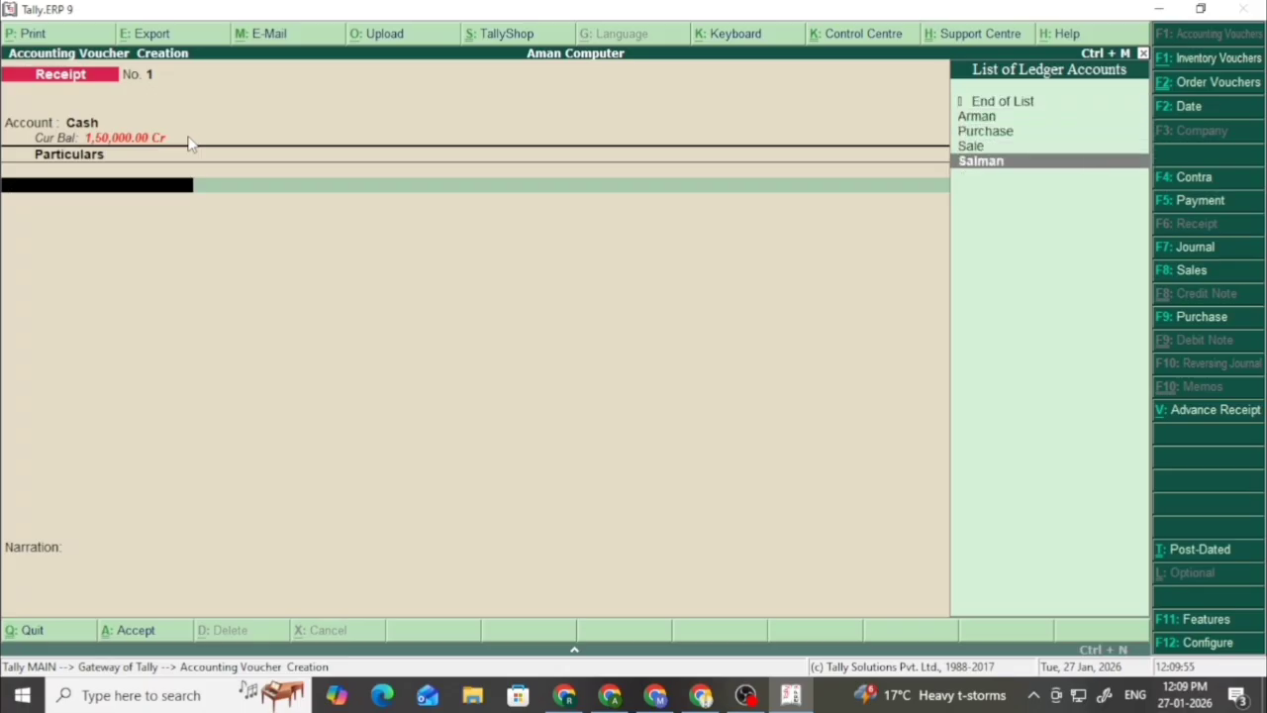
pyautogui.press('Return')
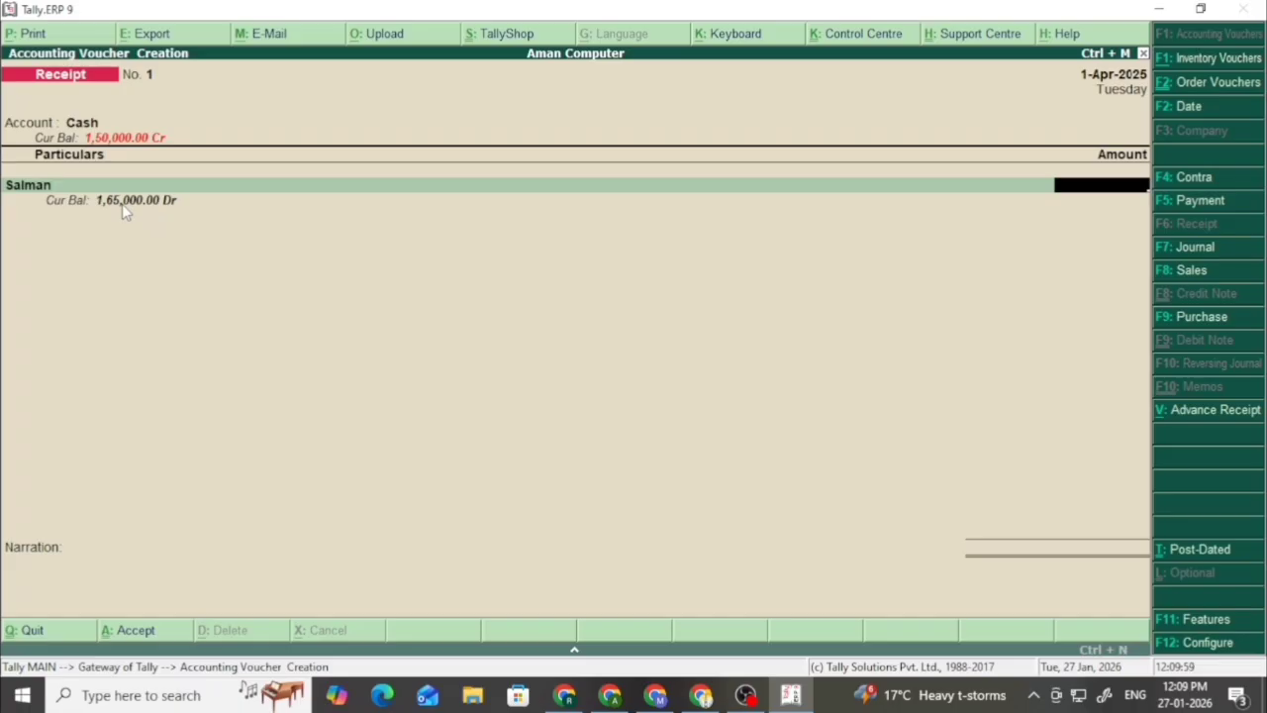
pyautogui.write('1,65,')
pyautogui.write('000')
pyautogui.press('Return')
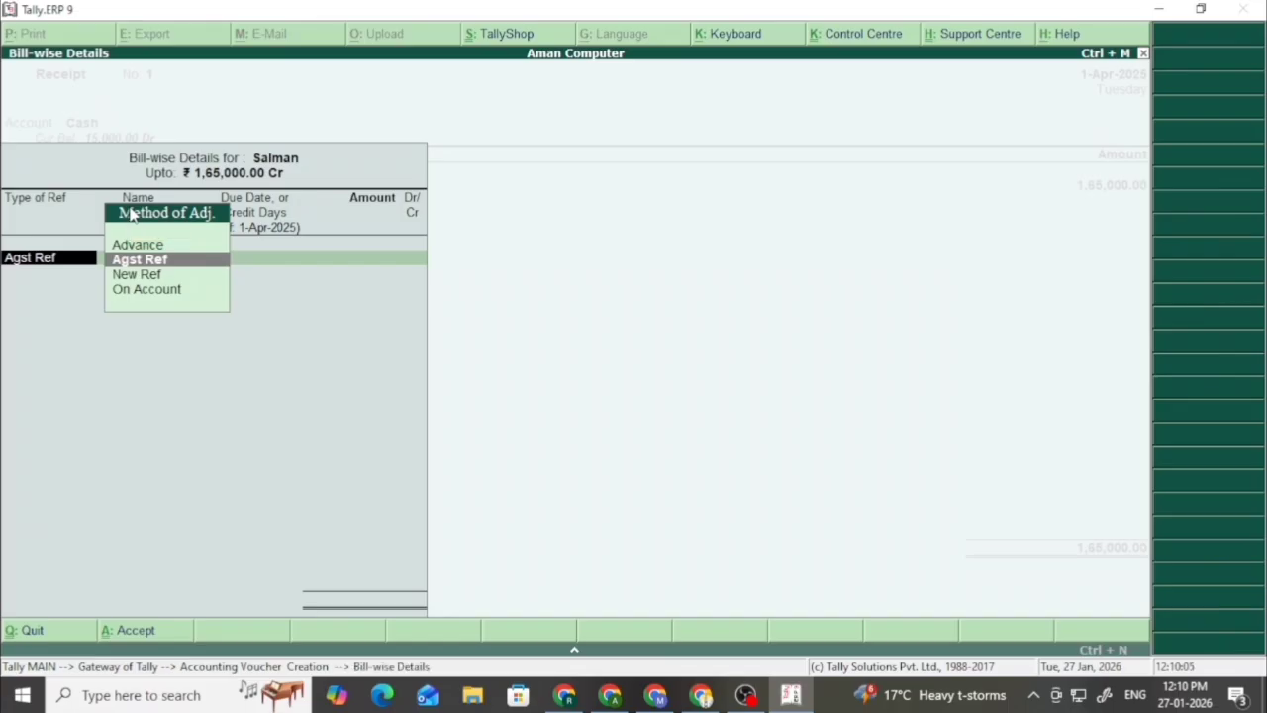
# - Allocate the full 1,65,000 receipt as Agst Ref to the customer's pending bill 1
pyautogui.press('Return')
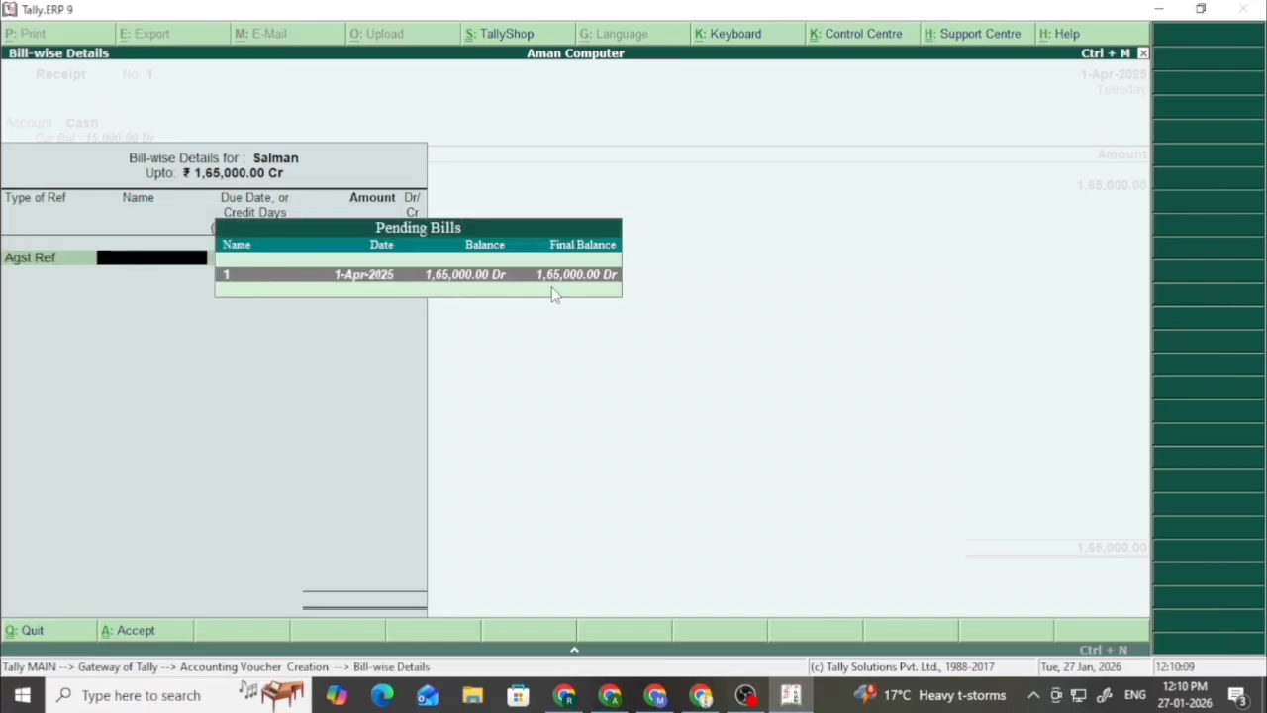
pyautogui.press('Return')
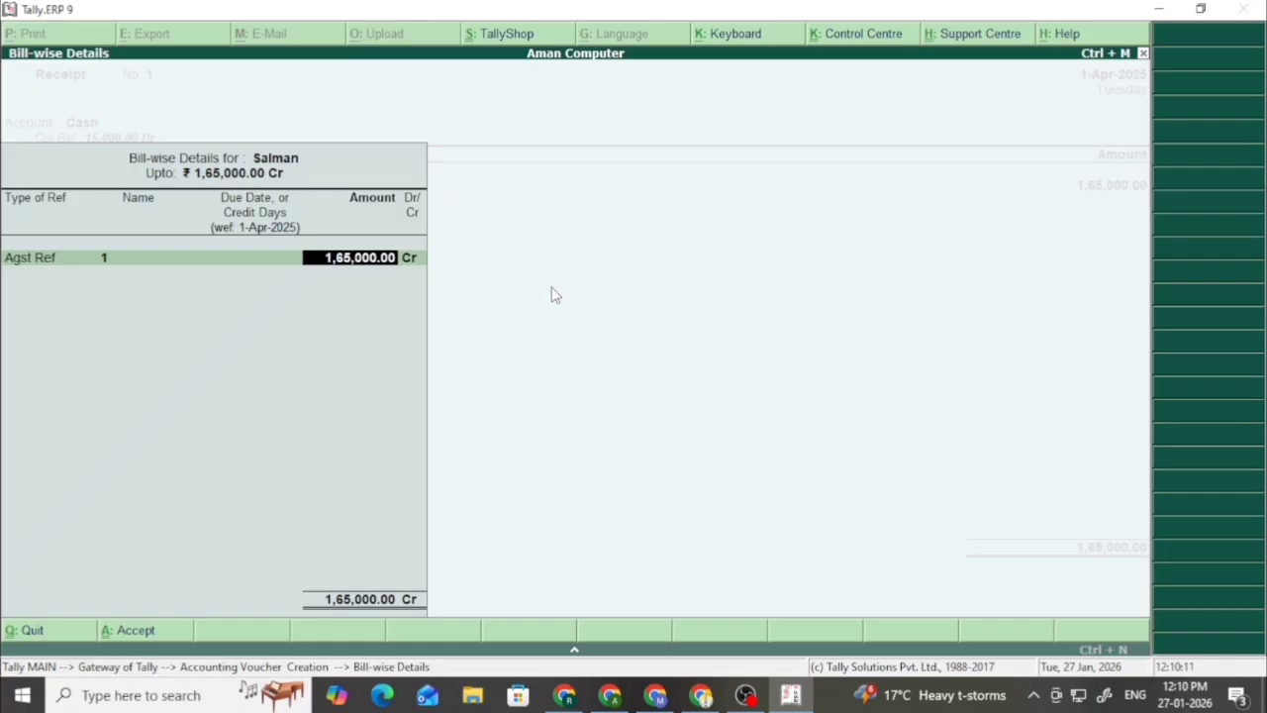
pyautogui.press('Return')
pyautogui.press('Return')
pyautogui.press('Return')
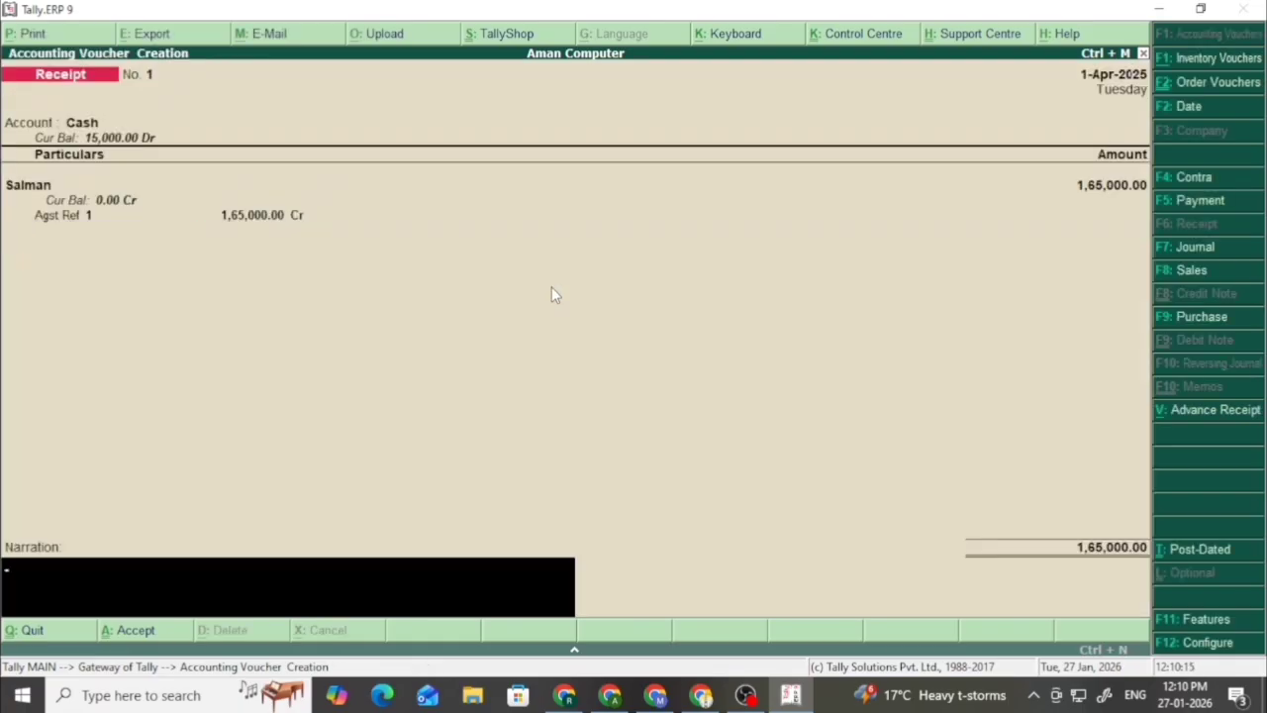
# - Enter the narration "being cash received" and save the Receipt voucher
pyautogui.write('being cash re')
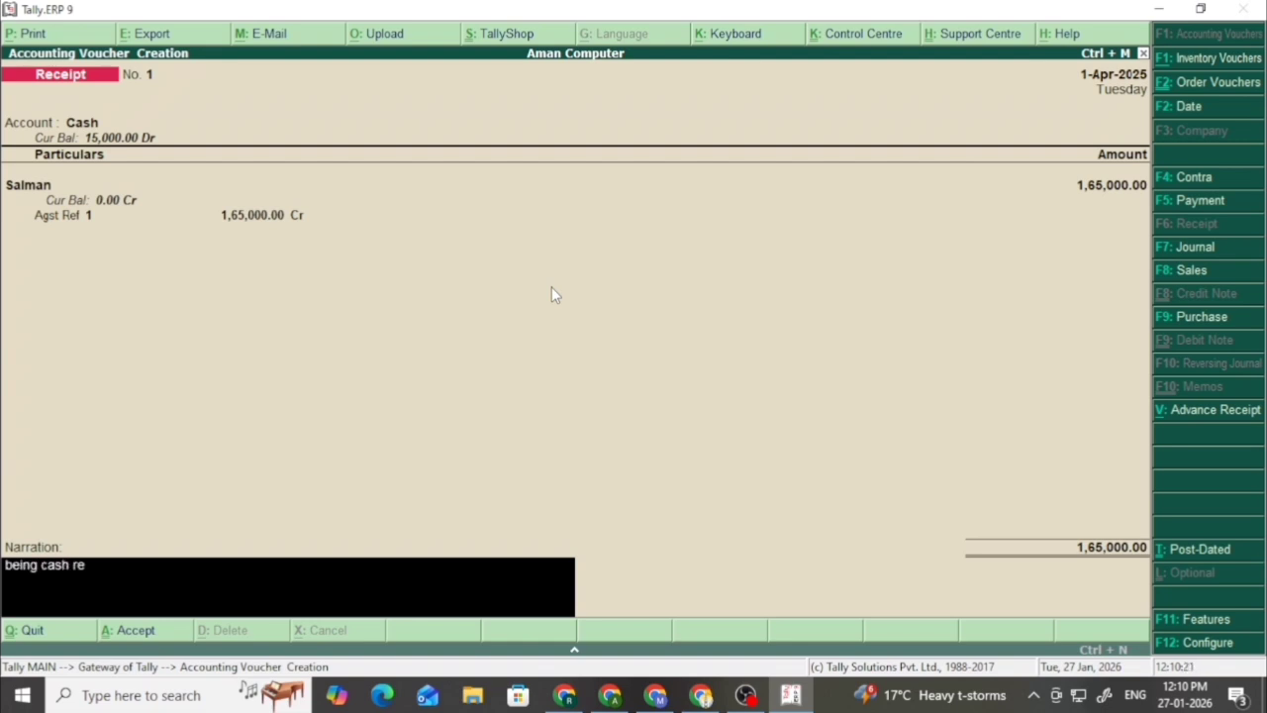
pyautogui.write('ce')
pyautogui.write('iop')
pyautogui.press('BackSpace')
pyautogui.press('BackSpace')
pyautogui.write('pt')
pyautogui.press('Return')
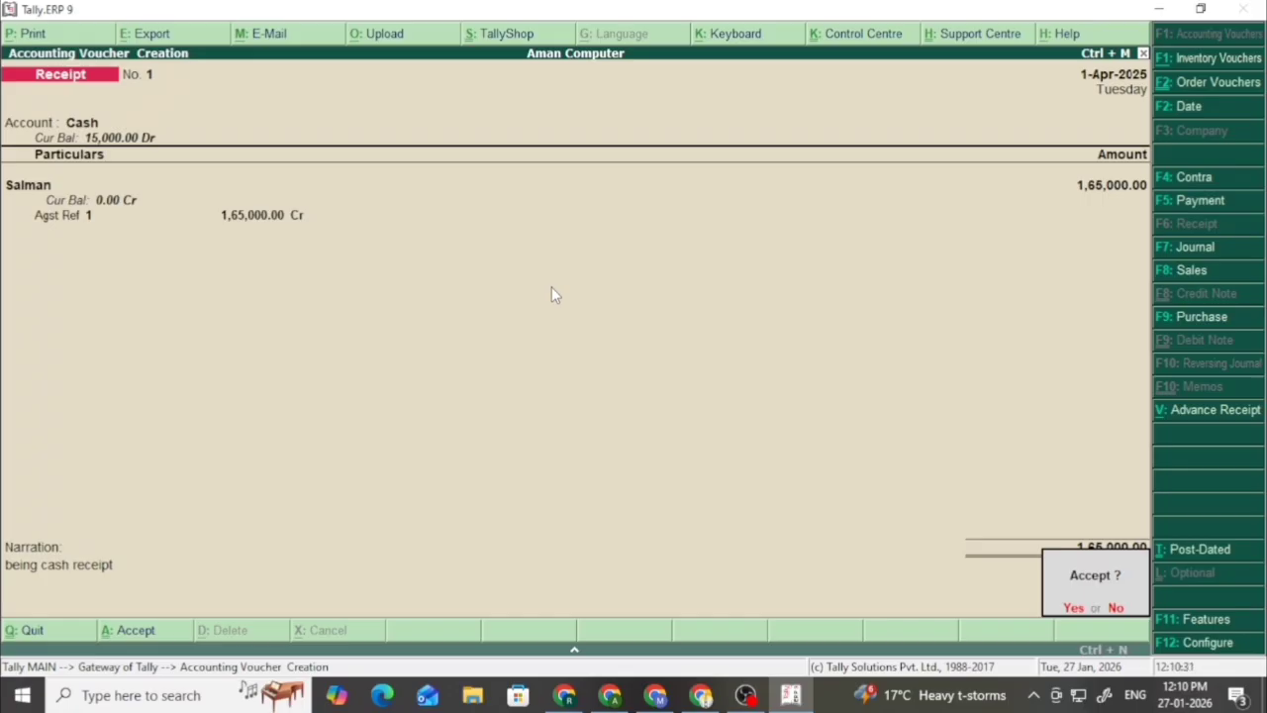
pyautogui.press('Escape')
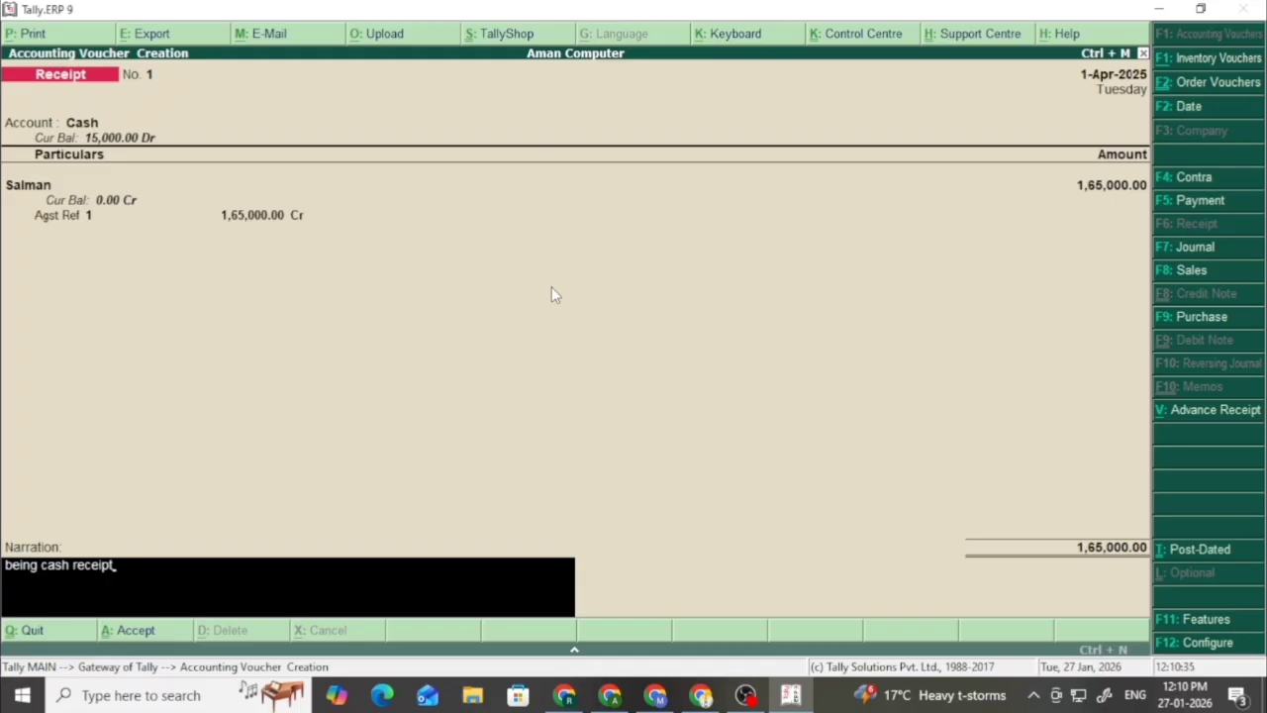
pyautogui.press('BackSpace')
pyautogui.press('BackSpace')
pyautogui.write('ved')
pyautogui.press('Return')
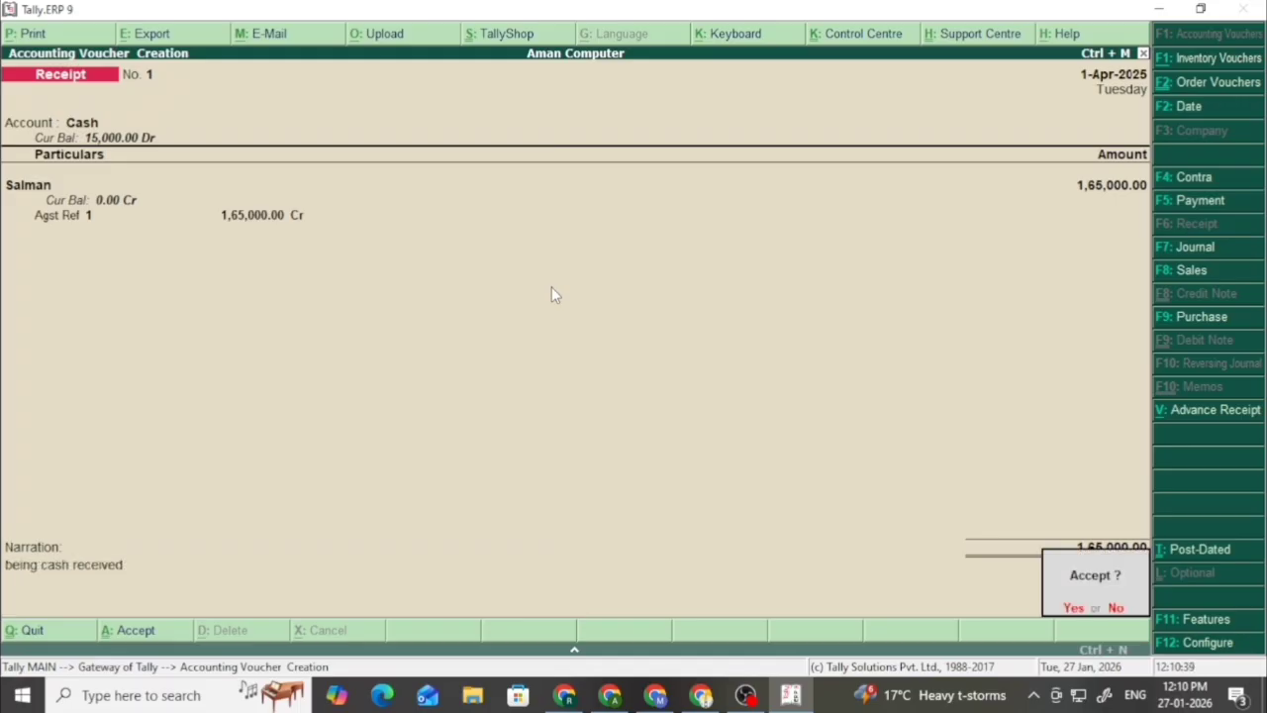
pyautogui.press('Return')
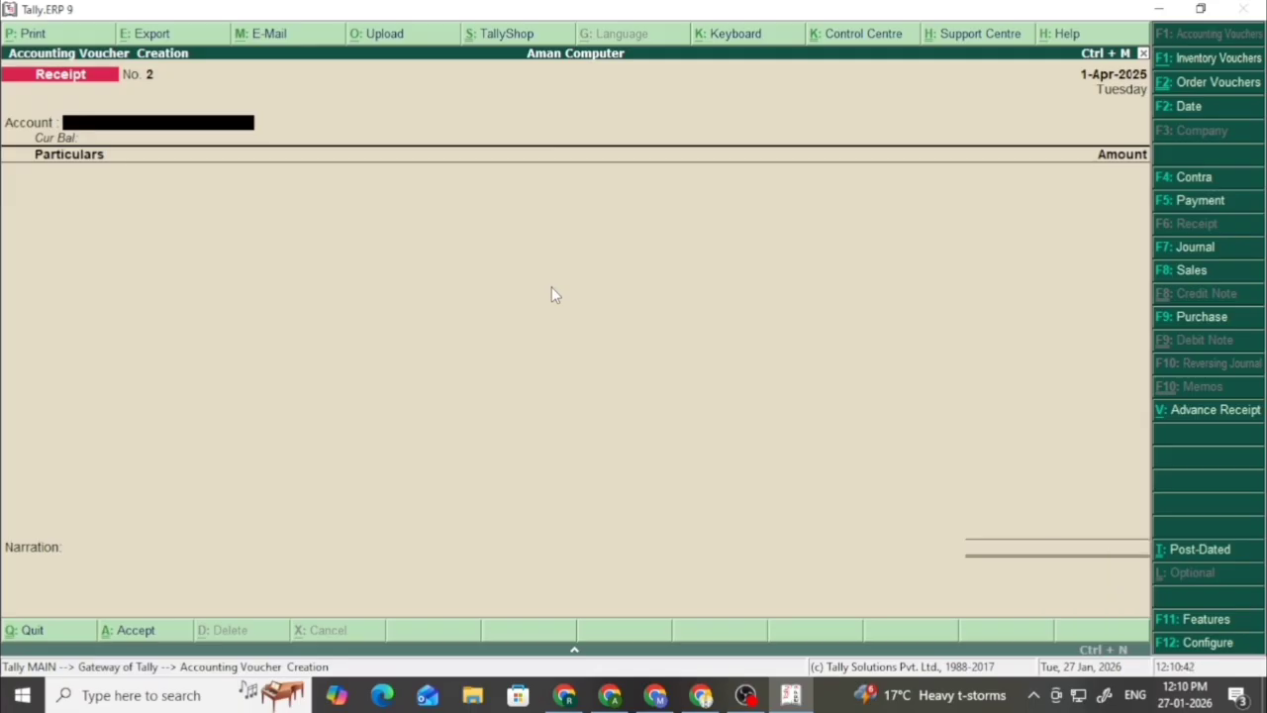
# - Leave receipt entry, examine Cash-in-hand and the Sundry Debtors group summary in Ratio Analysis, and return to the Gateway of Tally
pyautogui.press('Escape')
pyautogui.press('Down')
pyautogui.press('Down')
pyautogui.press('Down')
pyautogui.press('Down')
pyautogui.press('Down')
pyautogui.press('Down')
pyautogui.press('Down')
pyautogui.press('Down')
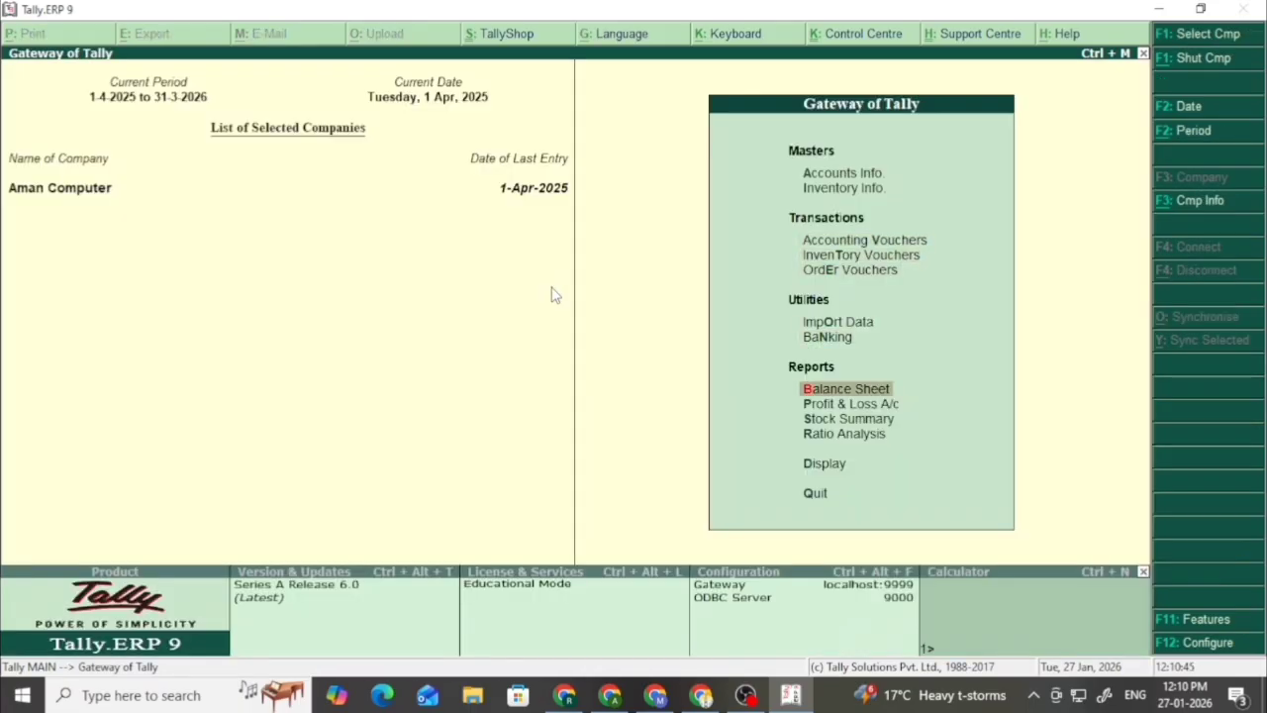
pyautogui.press('Return')
pyautogui.press('Down')
pyautogui.press('Down')
pyautogui.press('Down')
pyautogui.press('Down')
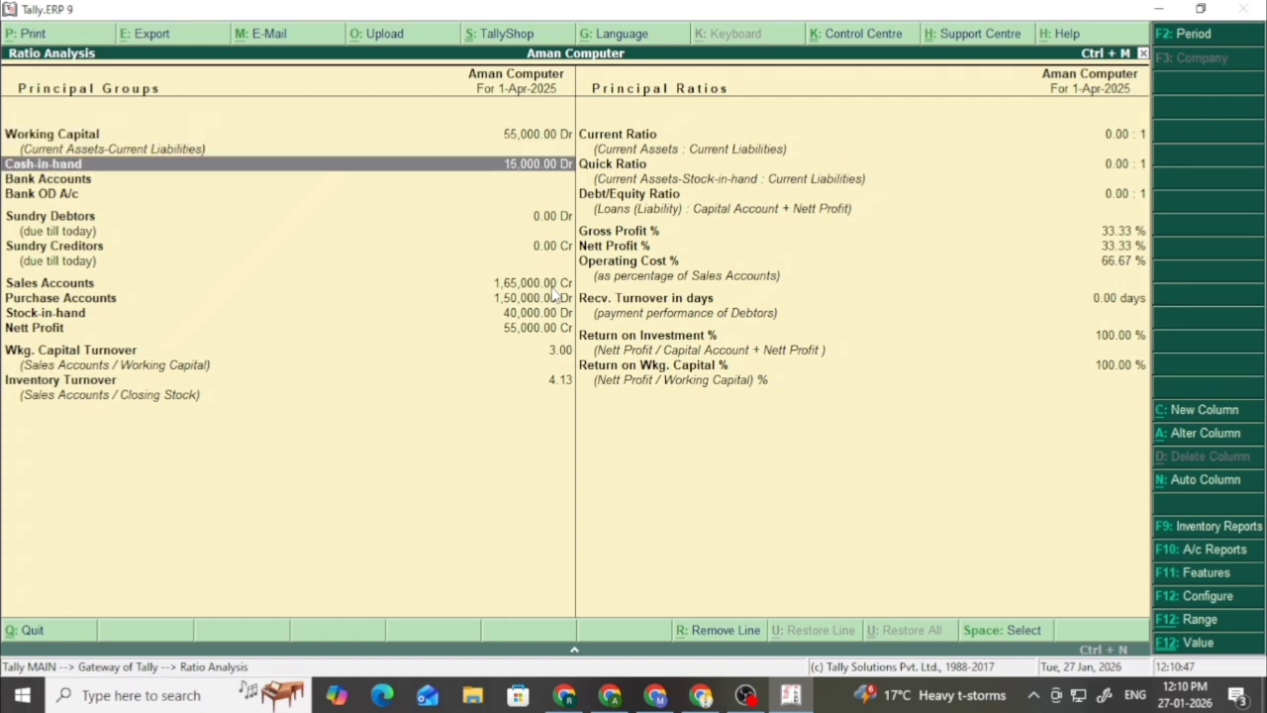
pyautogui.press('Up')
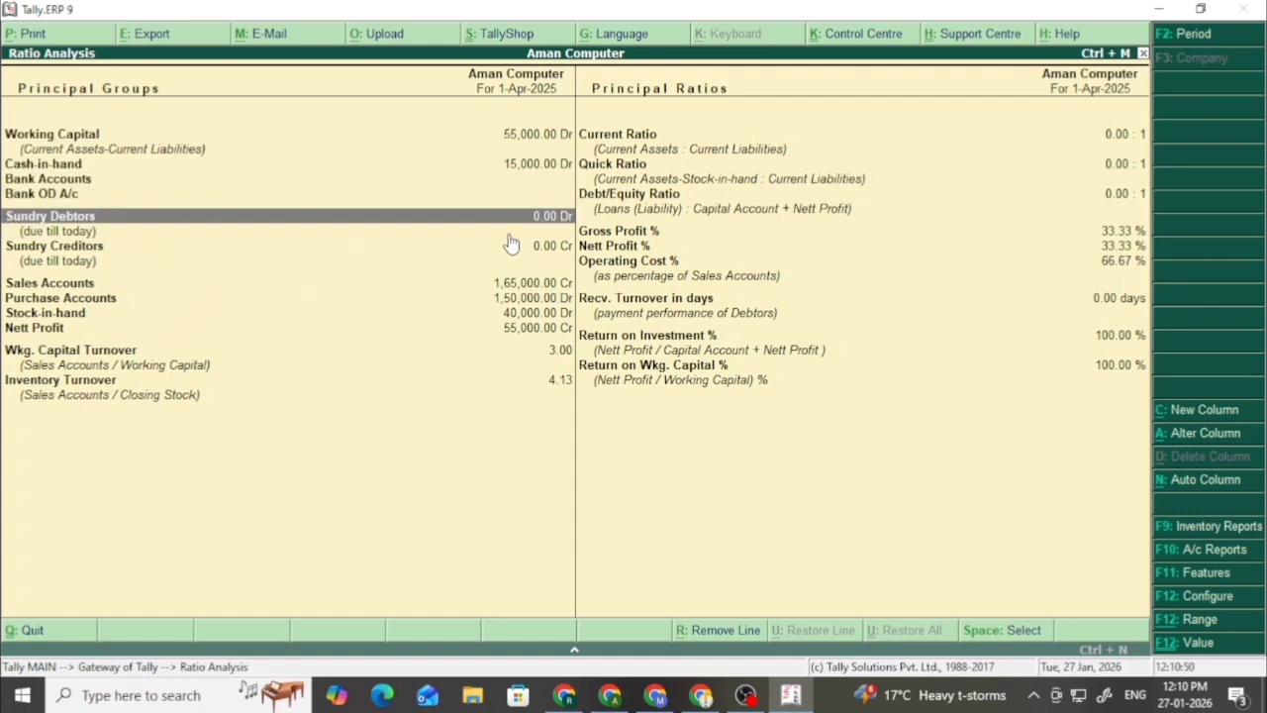
pyautogui.press('Return')
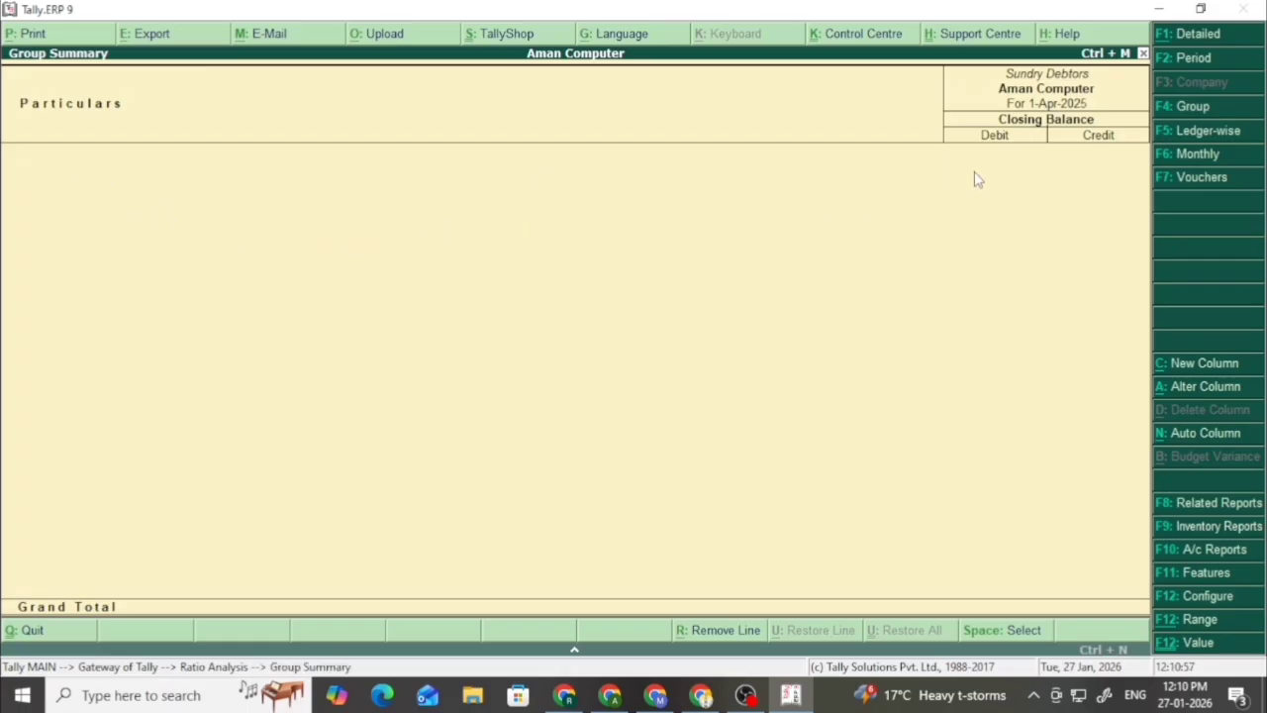
pyautogui.press('Escape')
pyautogui.press('Escape')
pyautogui.press('Escape')
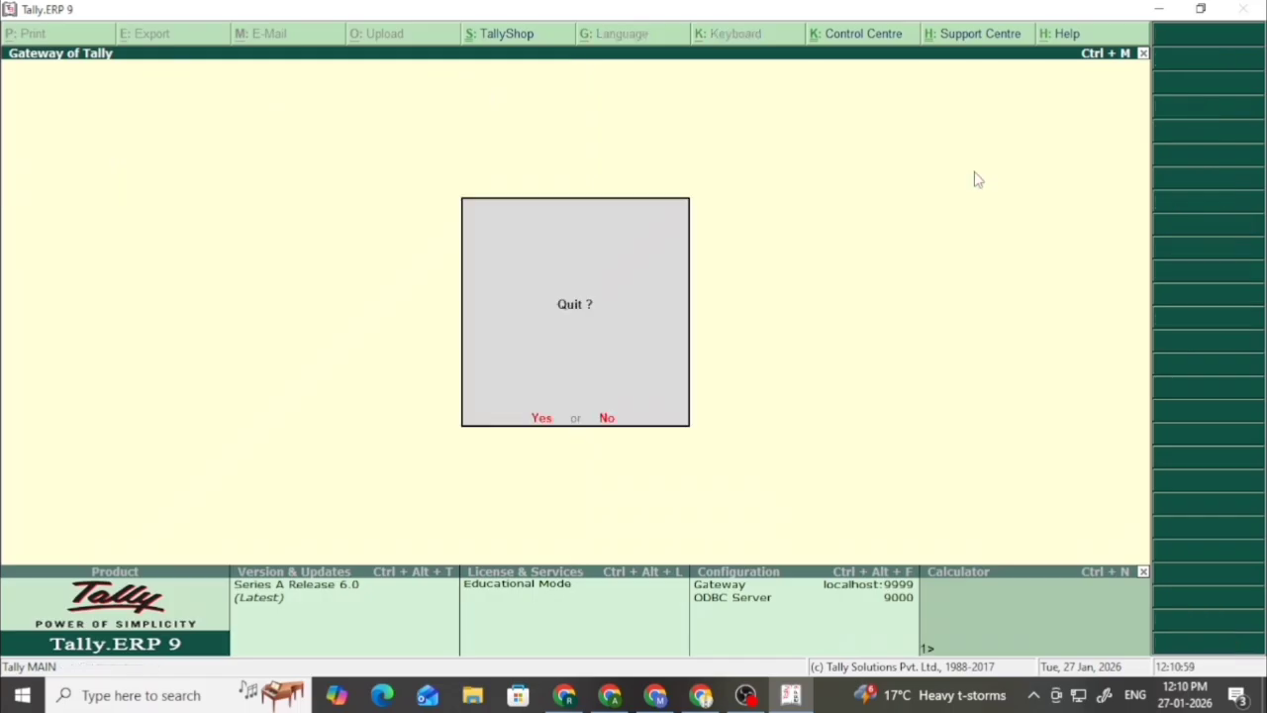
pyautogui.press('Escape')
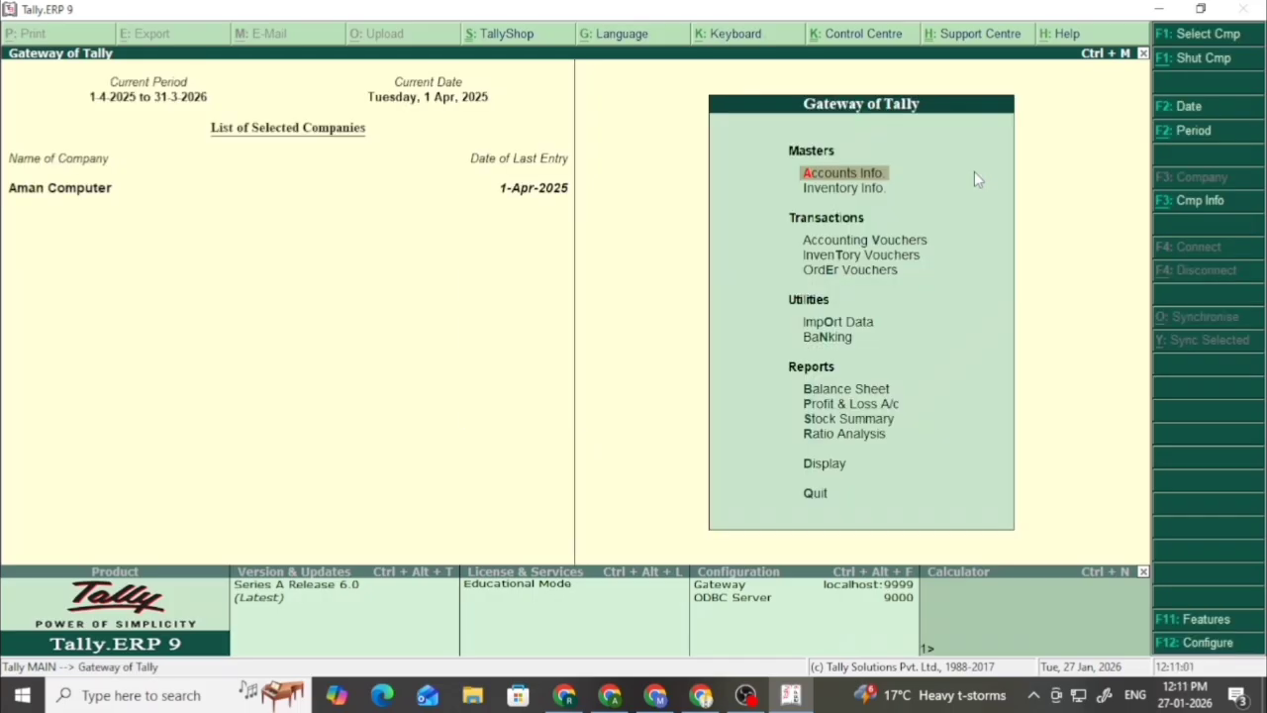
# - Review the order processing, tracking number and rejection note settings in the company's Inventory Features, then return to the Gateway of Tally
pyautogui.press('F11')
pyautogui.press('Down')
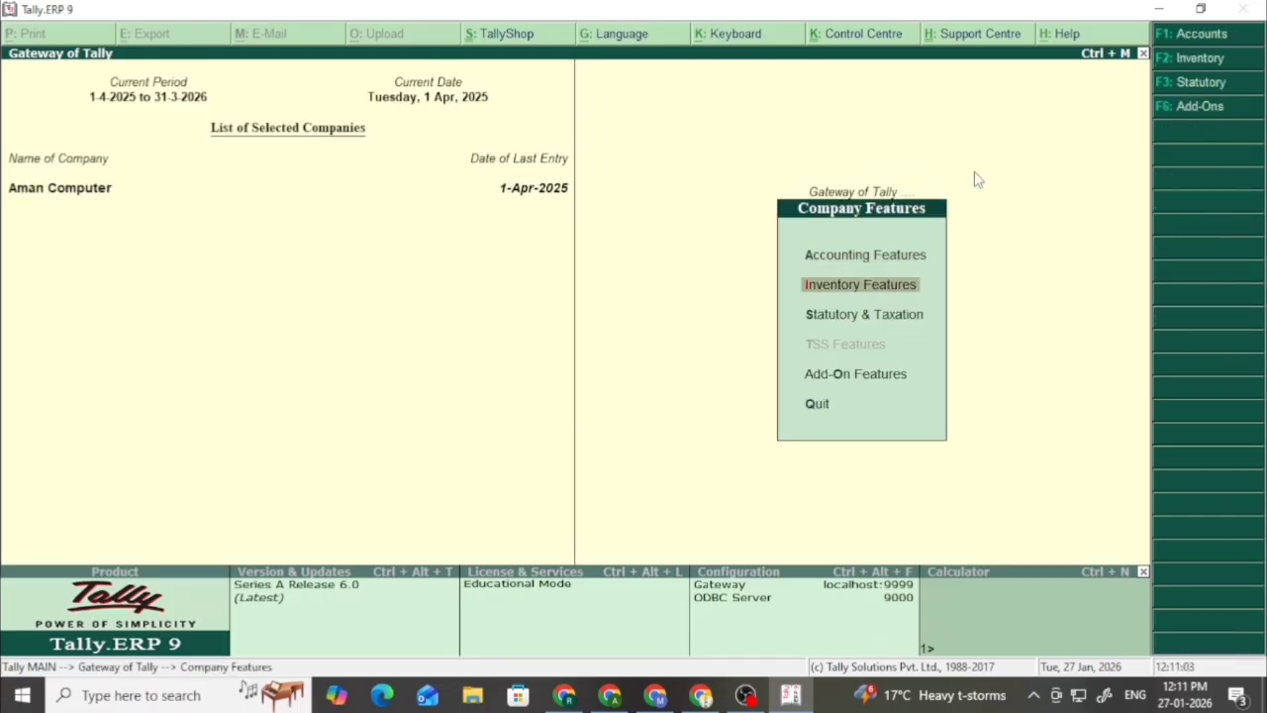
pyautogui.press('Return')
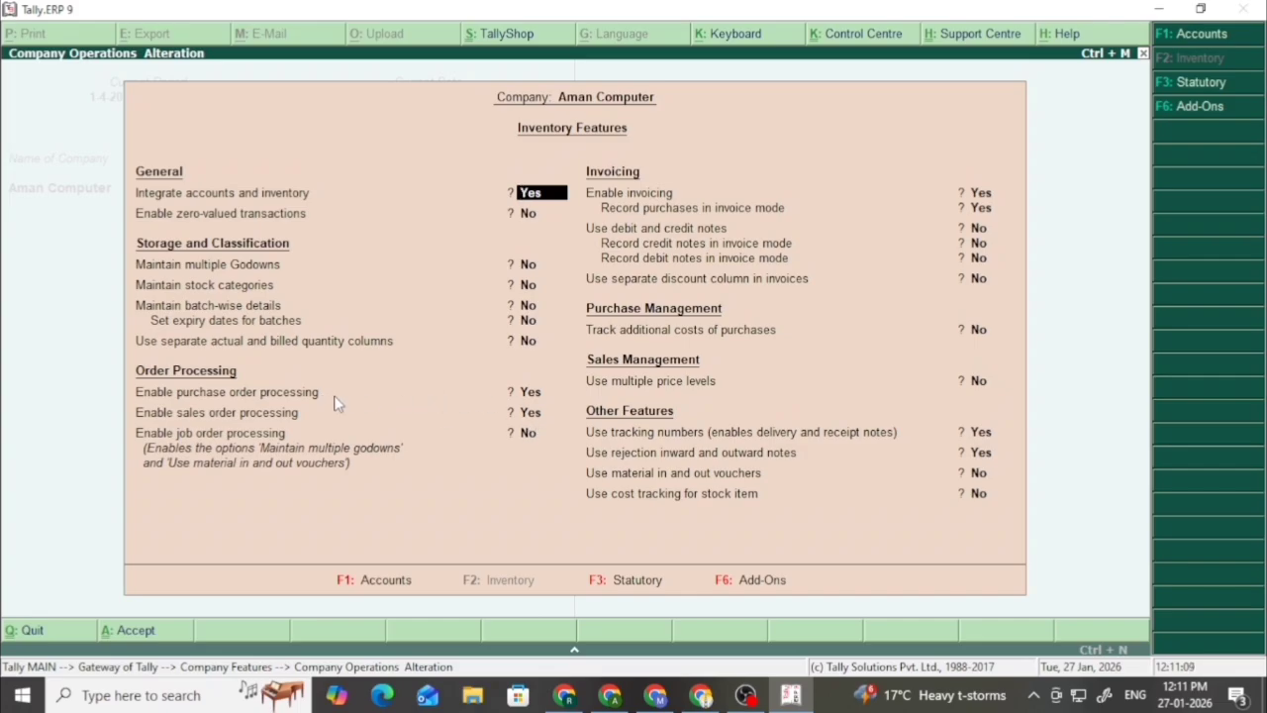
pyautogui.press('Escape')
pyautogui.press('Return')
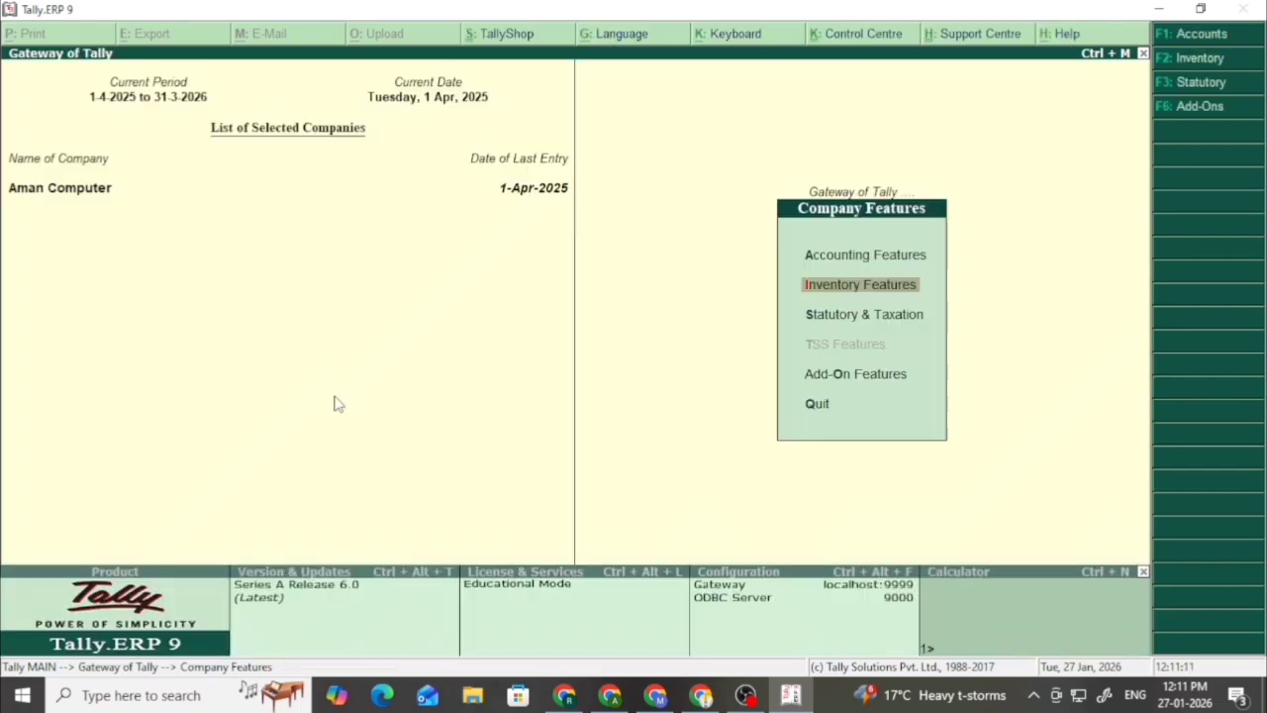
pyautogui.press('Escape')
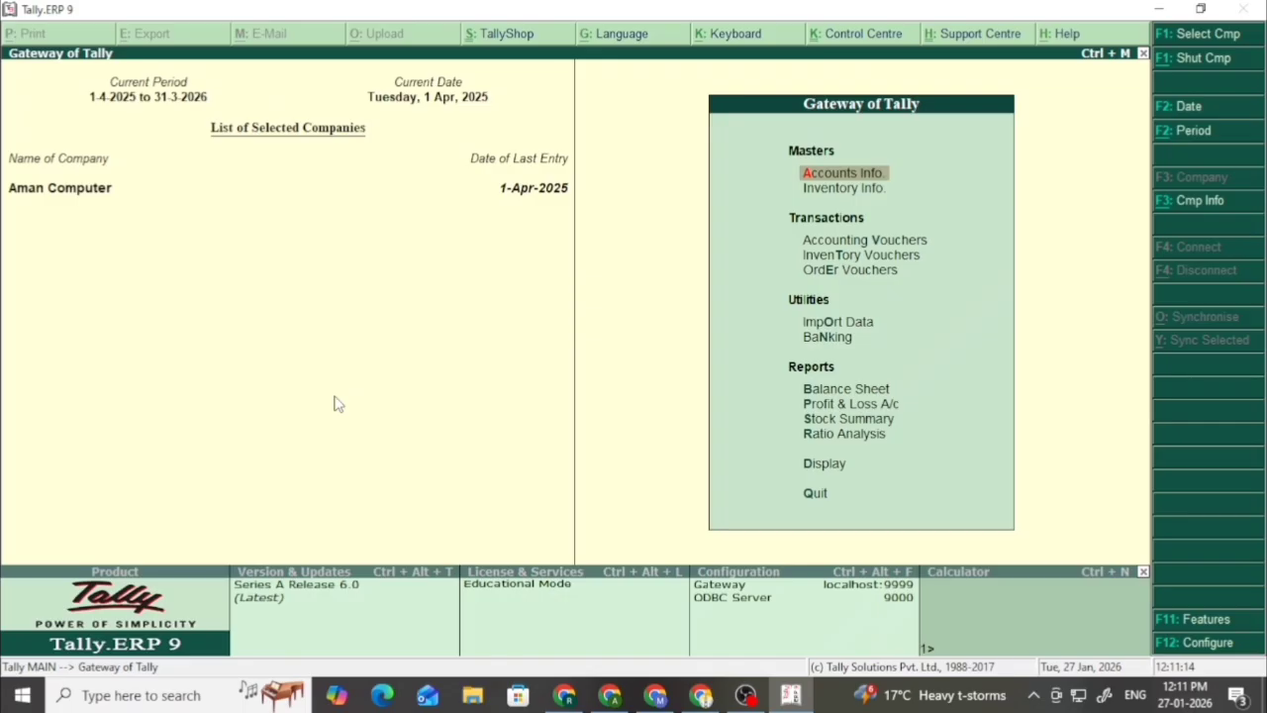